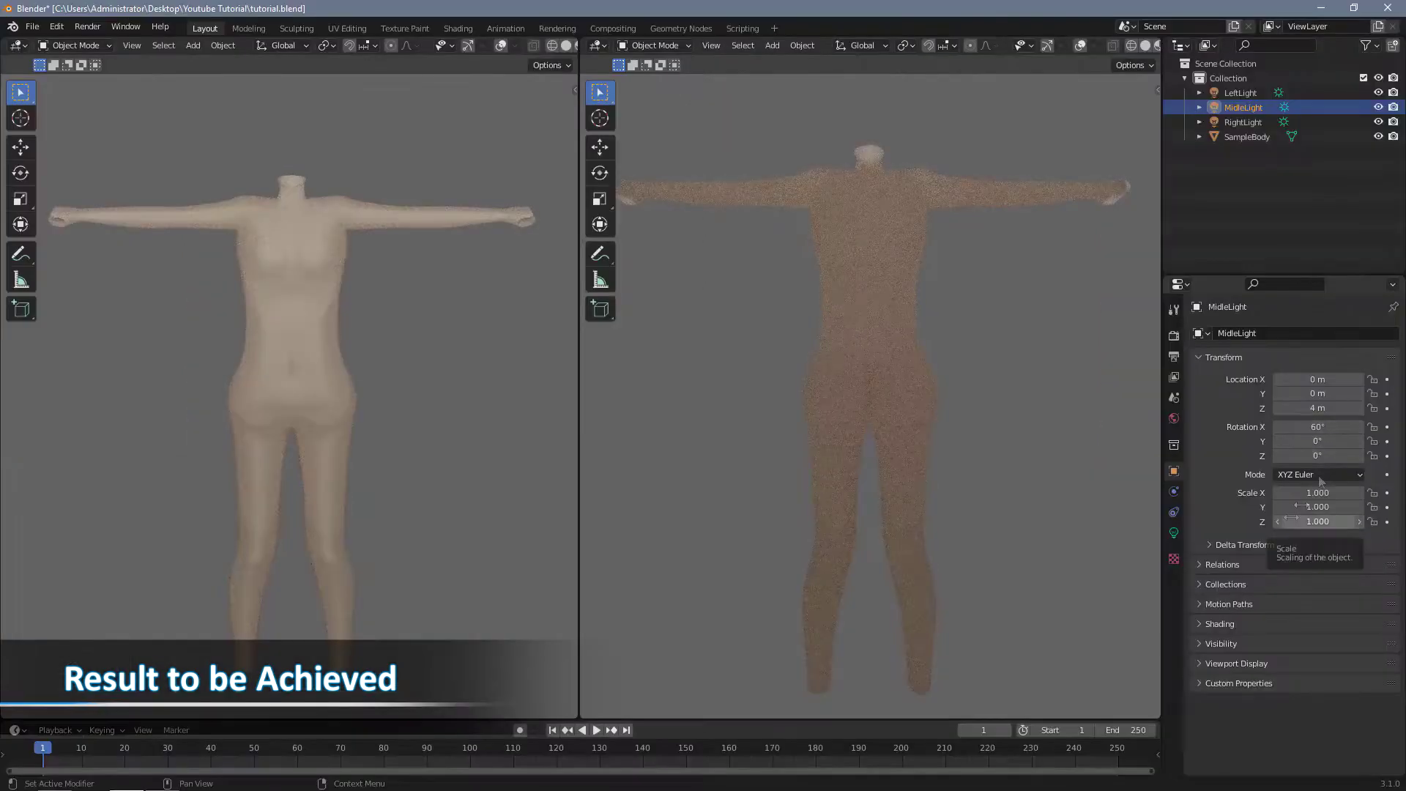
drag(1328, 426, 1239, 427)
click(1174, 533)
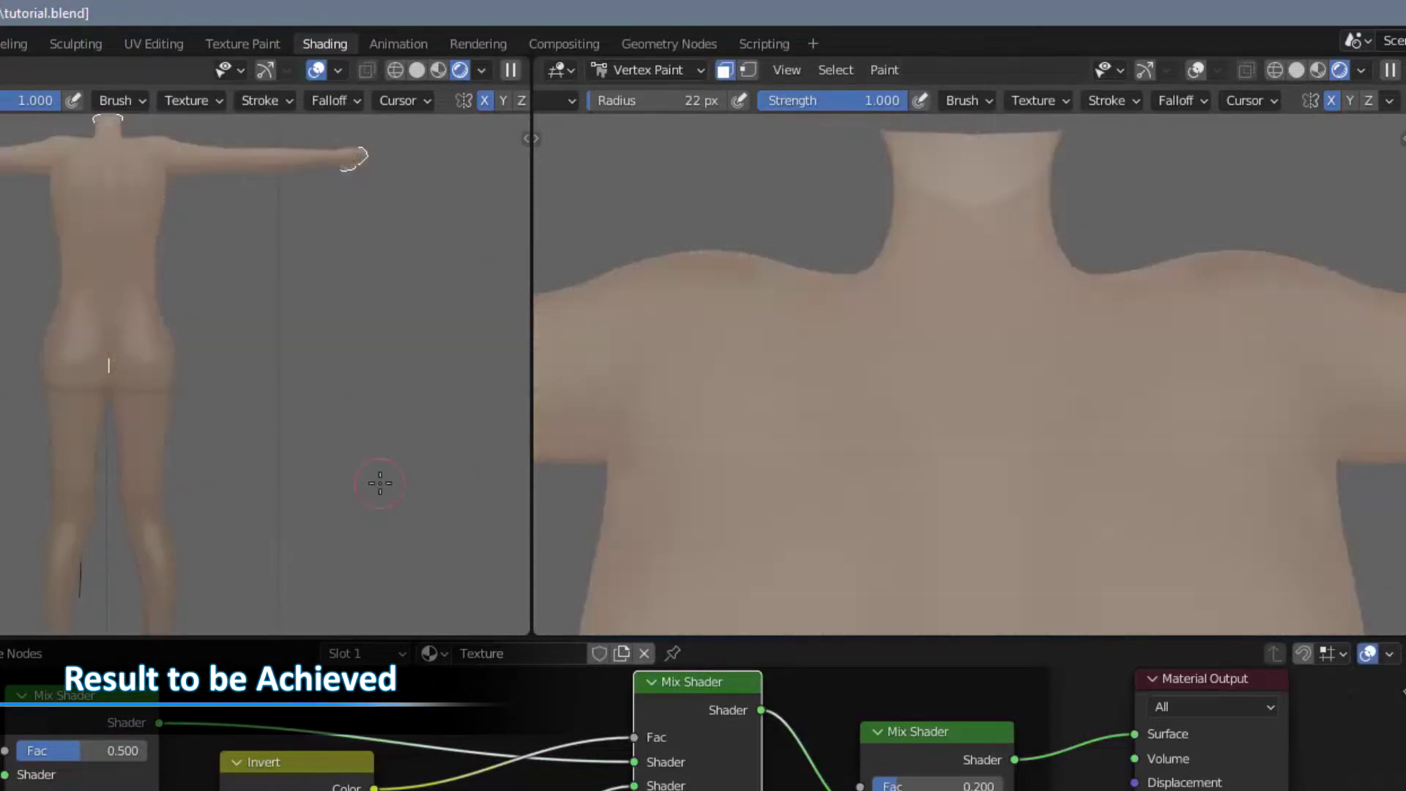
click(650, 70)
click(644, 95)
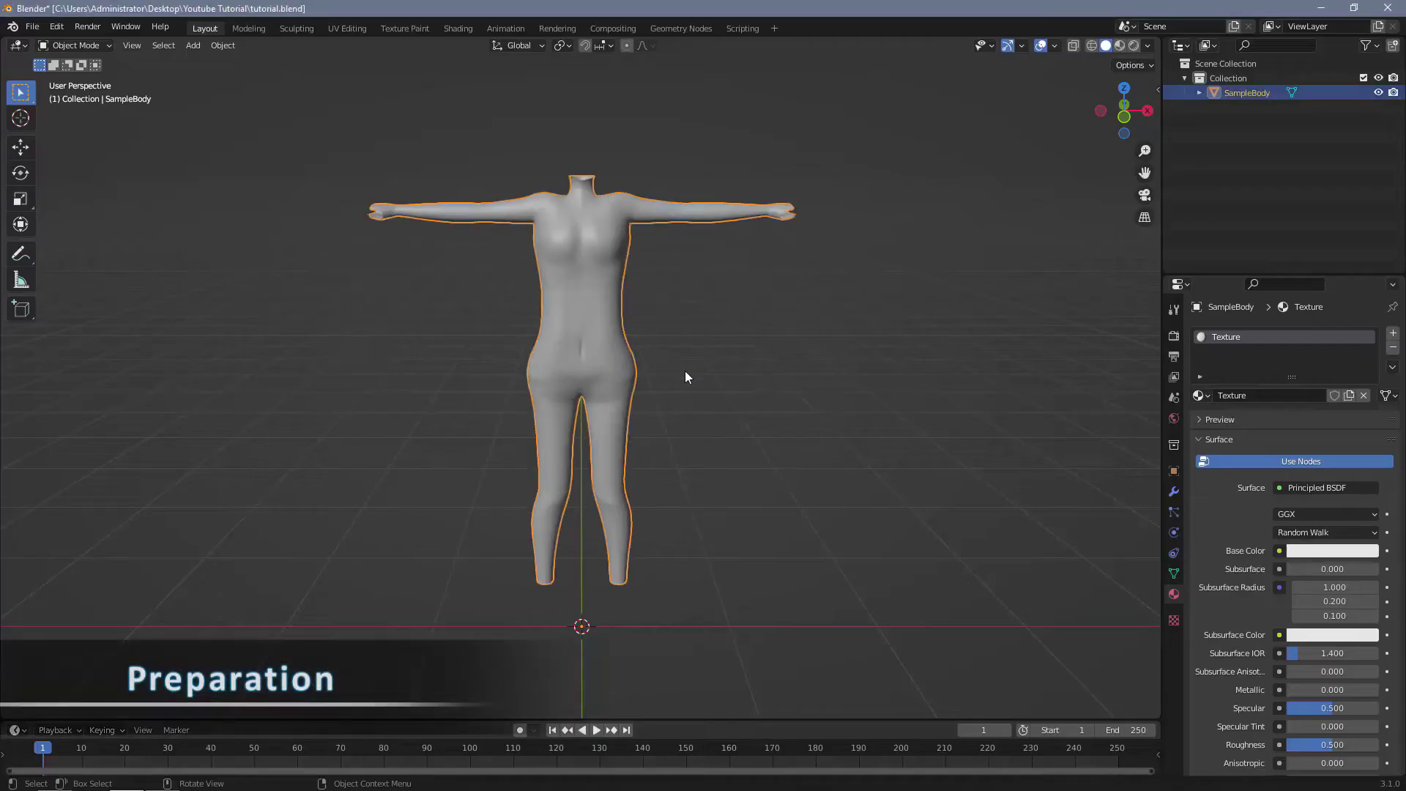
Step: Examine the vertex density of the sample body and of the low-poly body mesh in Edit Mode
key(Tab)
scroll(717, 336, up, 6)
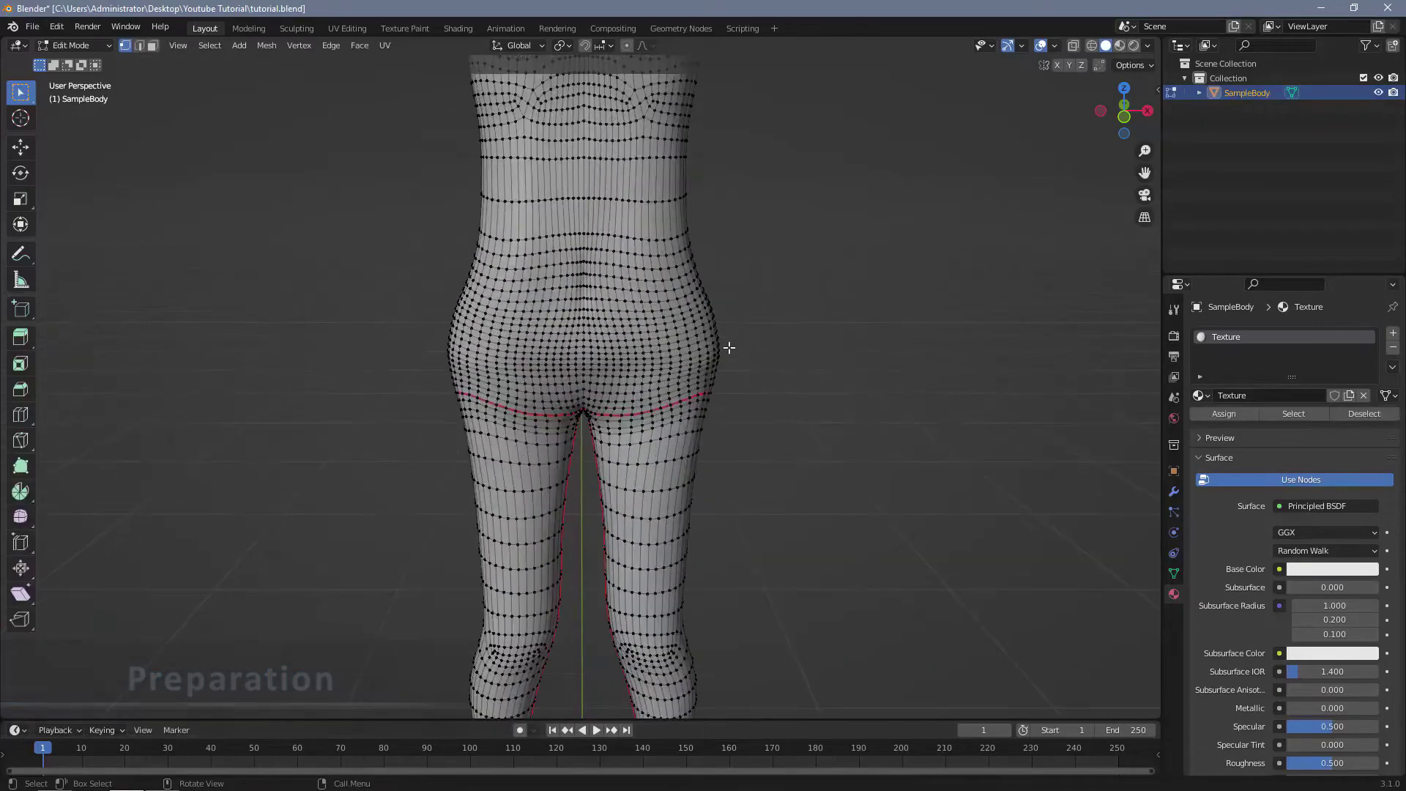
middle_drag(729, 349, 705, 447)
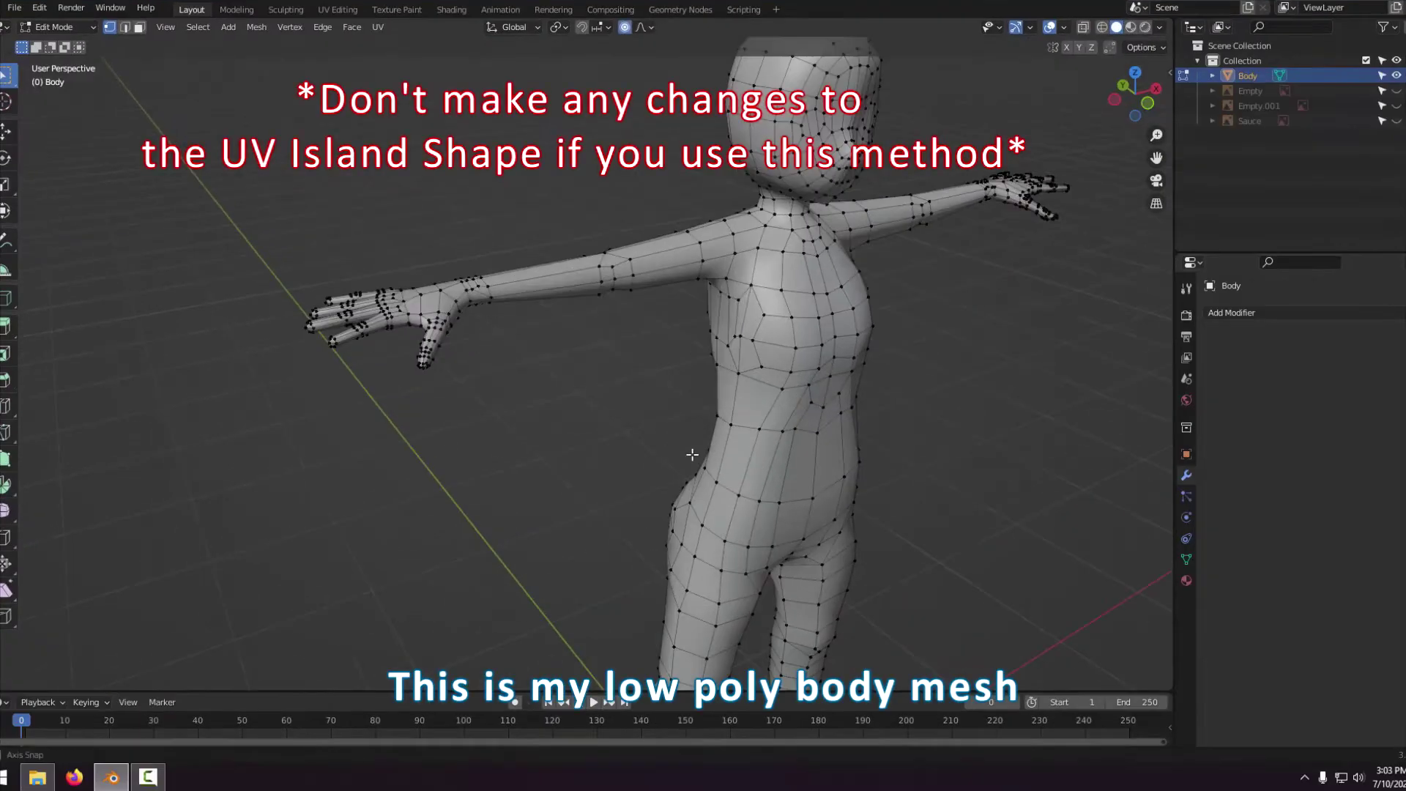
scroll(662, 461, up, 3)
middle_drag(662, 461, 629, 425)
scroll(667, 445, down, 2)
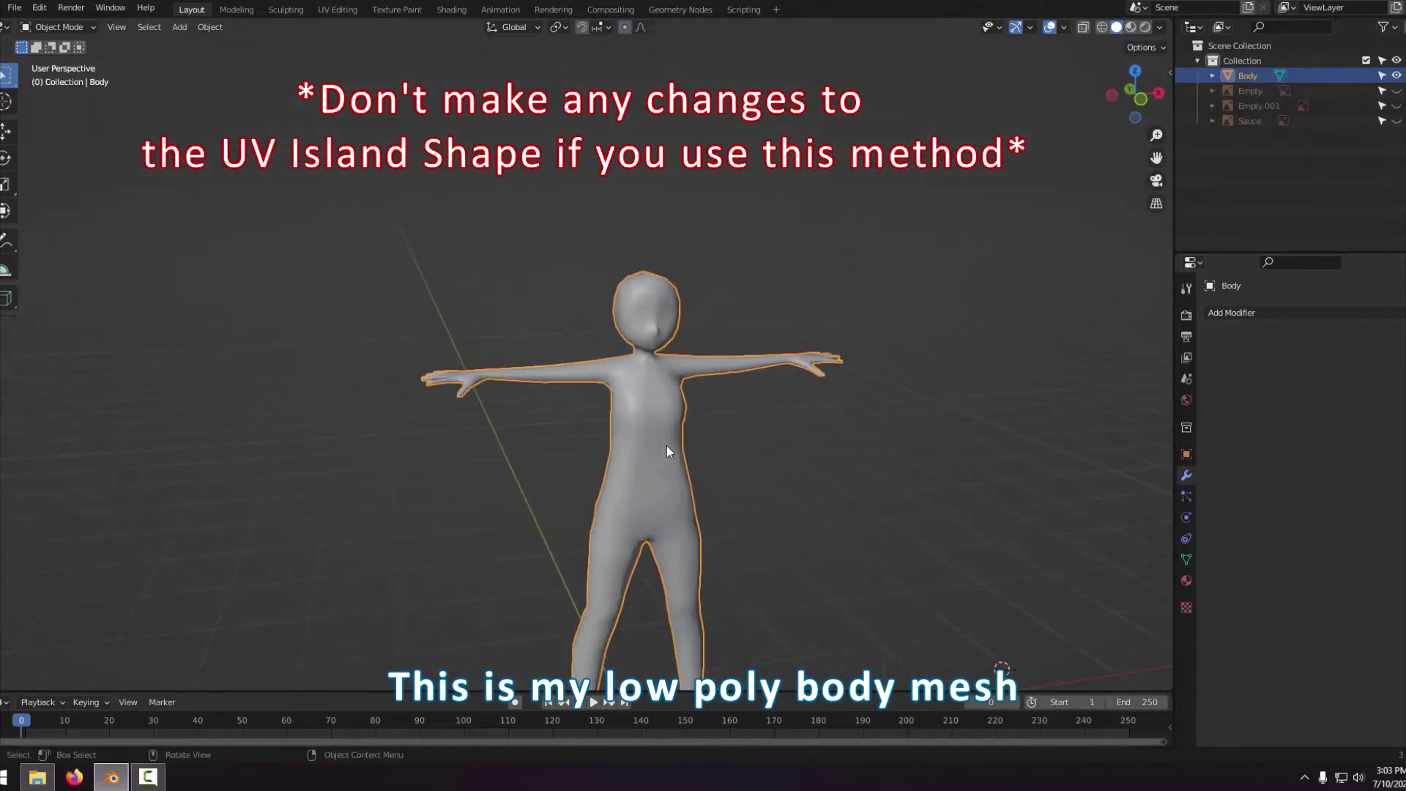
Step: Duplicate the low-poly Body object and move the copy about -2.86 m along the X axis
key(shift+d)
right_click(723, 463)
key(g)
key(x)
click(383, 480)
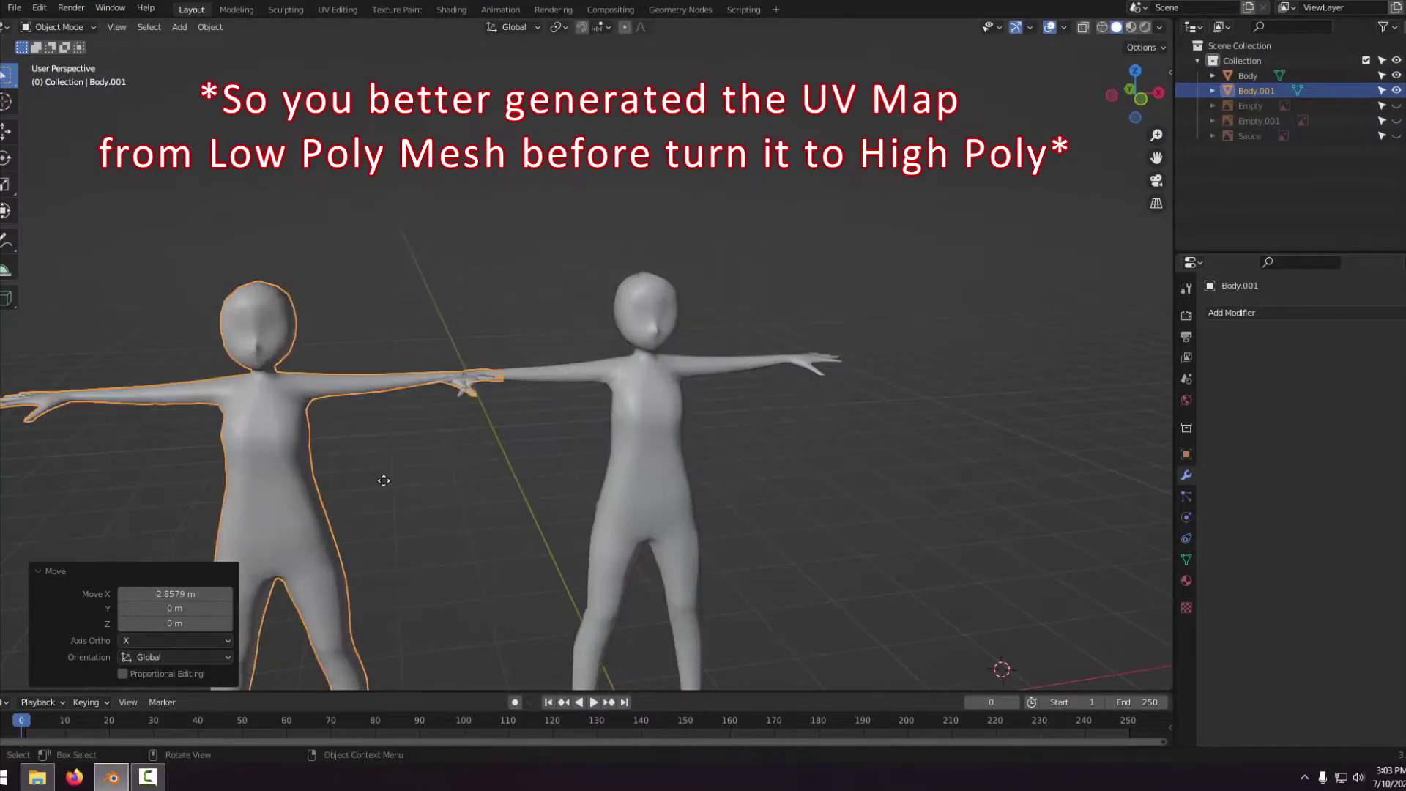
Step: Hide the original Body object and rename the duplicate as Copy BODY
click(1395, 75)
double_click(1256, 90)
text(Copy BODY)
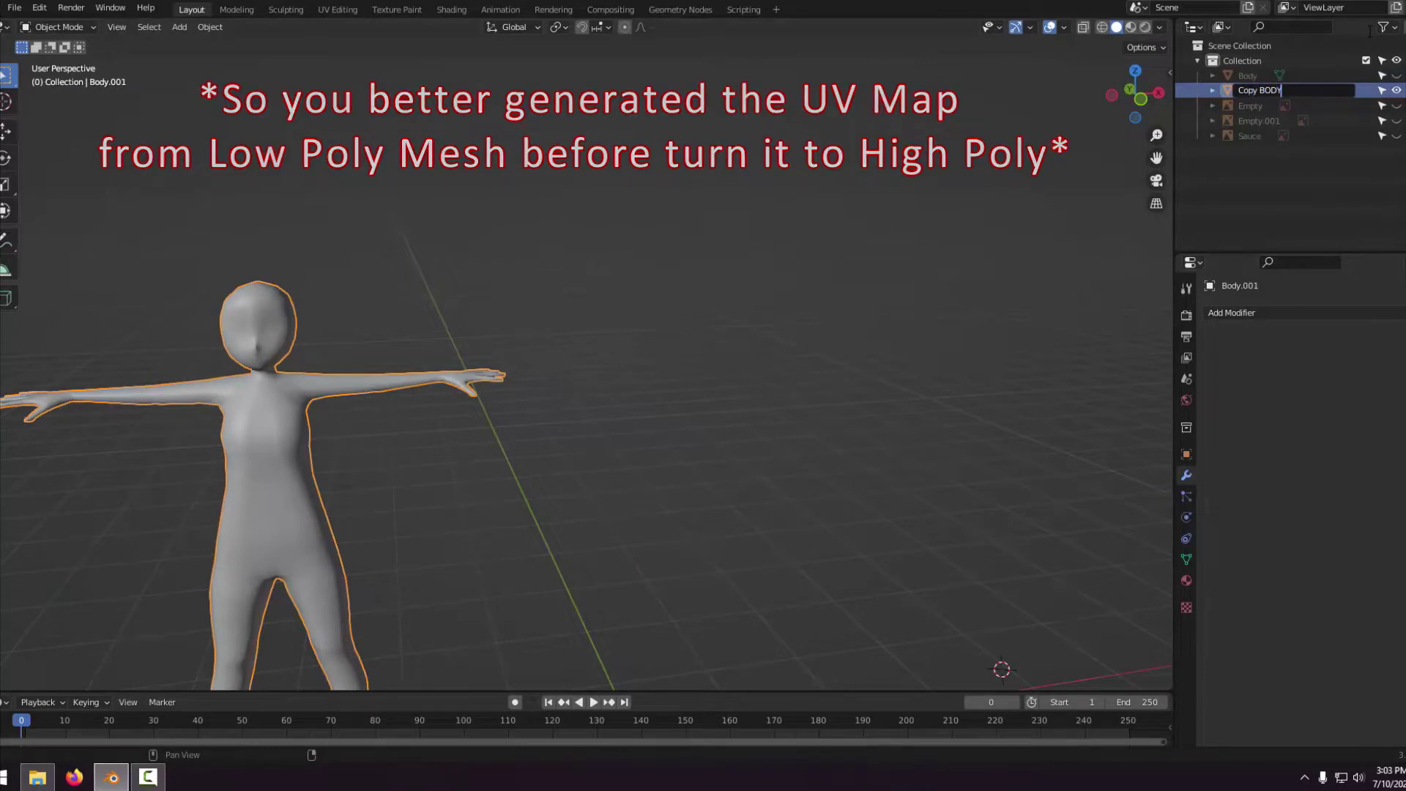
key(Return)
Step: Add a Subdivision Surface modifier to Copy BODY and apply it to the mesh
click(1304, 312)
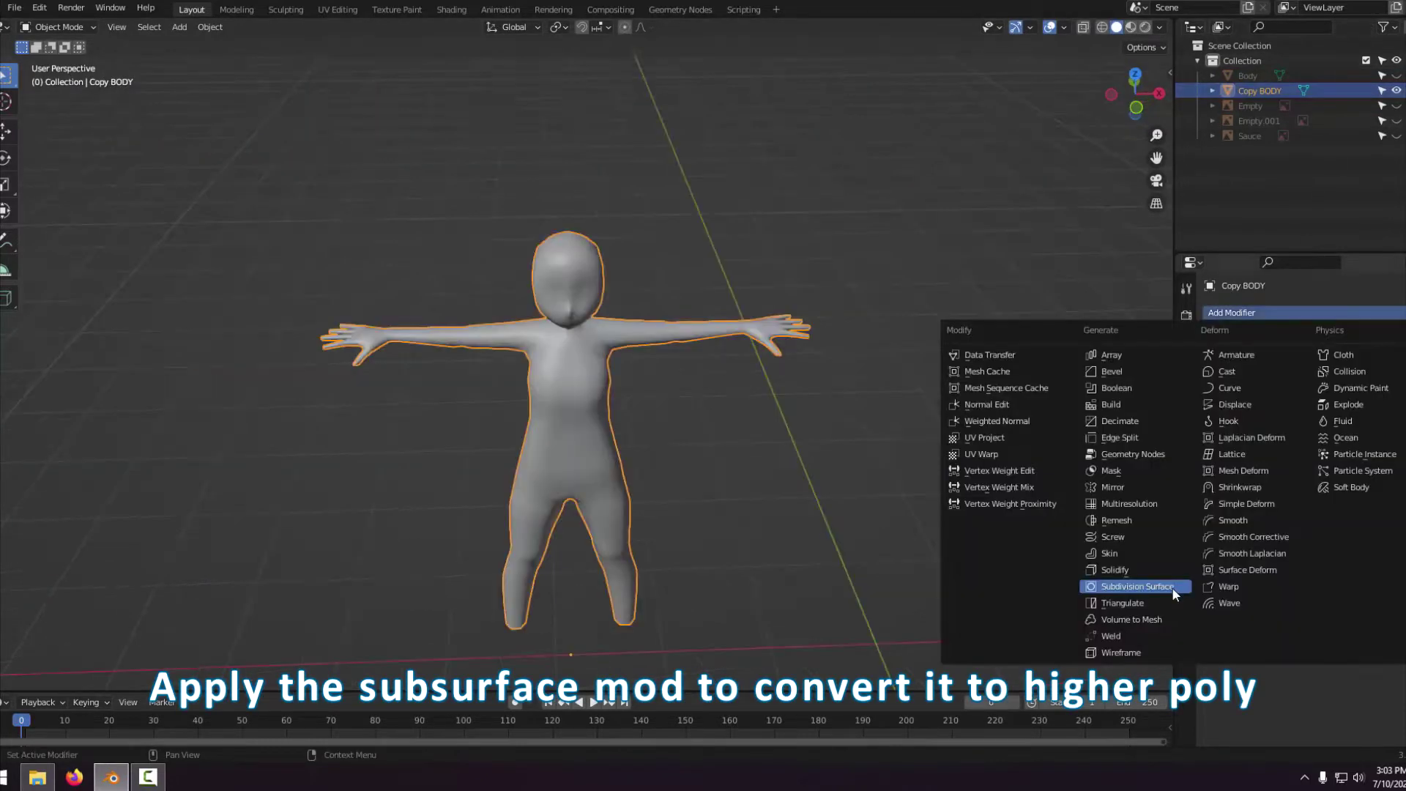
click(1173, 589)
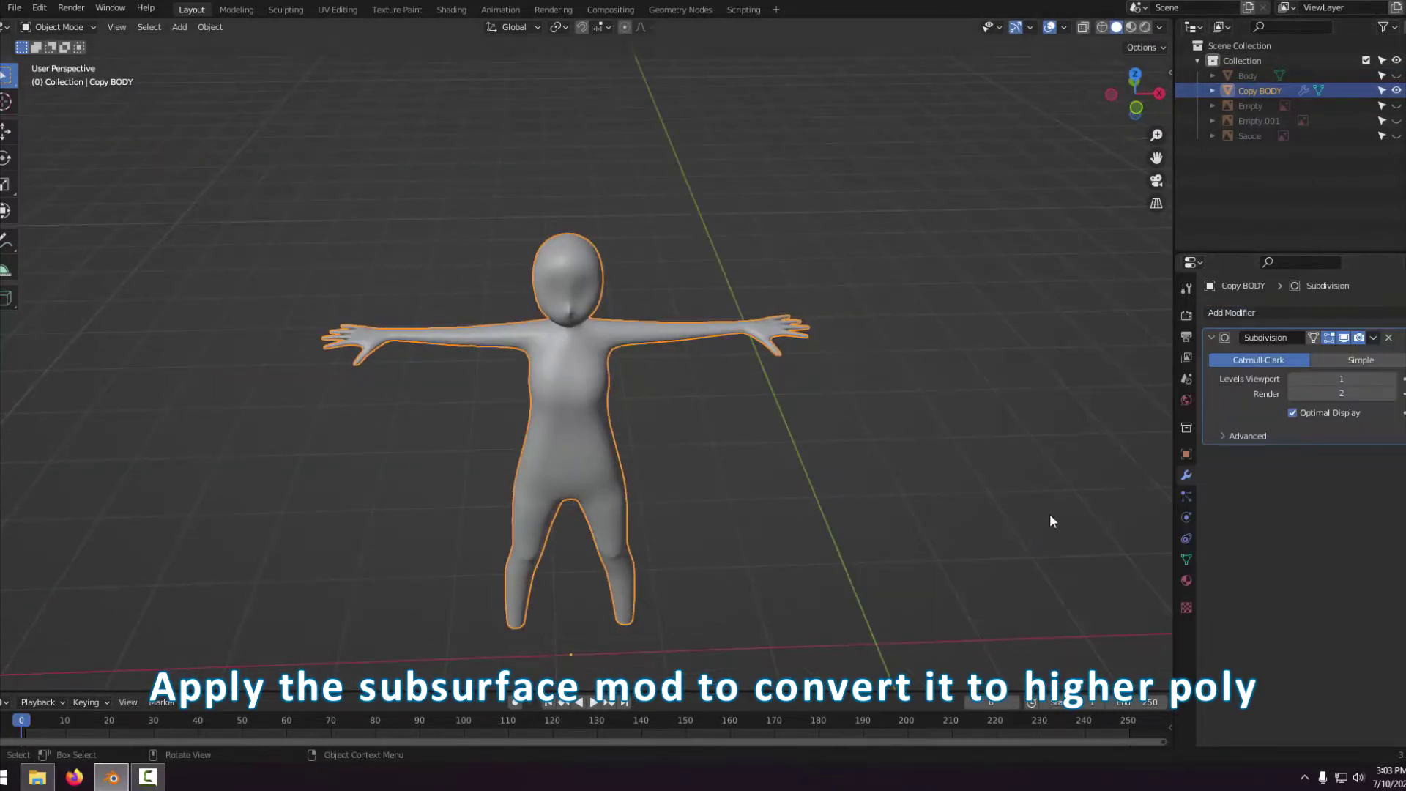
click(1366, 338)
click(1310, 353)
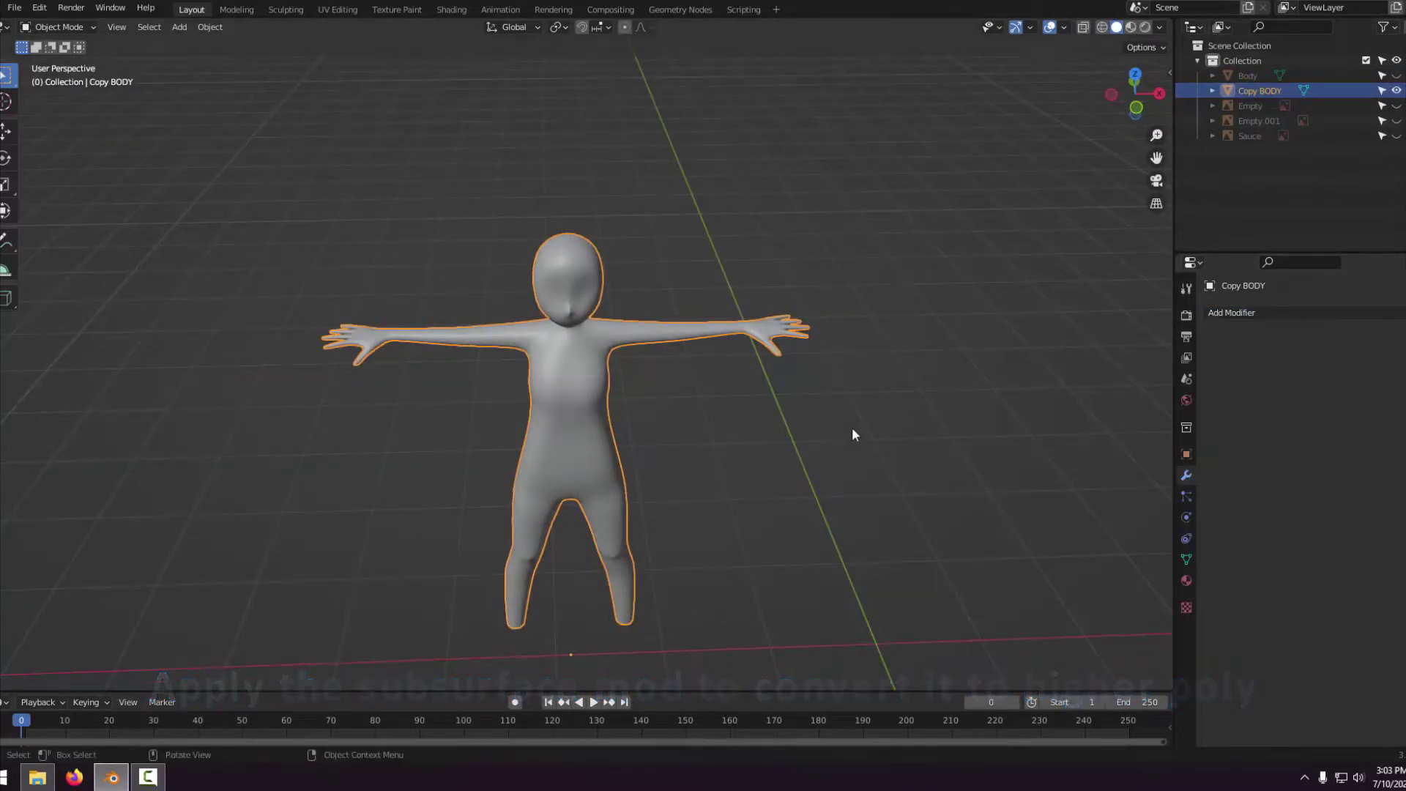
Step: Examine the subdivided Copy BODY mesh from the front and back in Edit Mode
key(Tab)
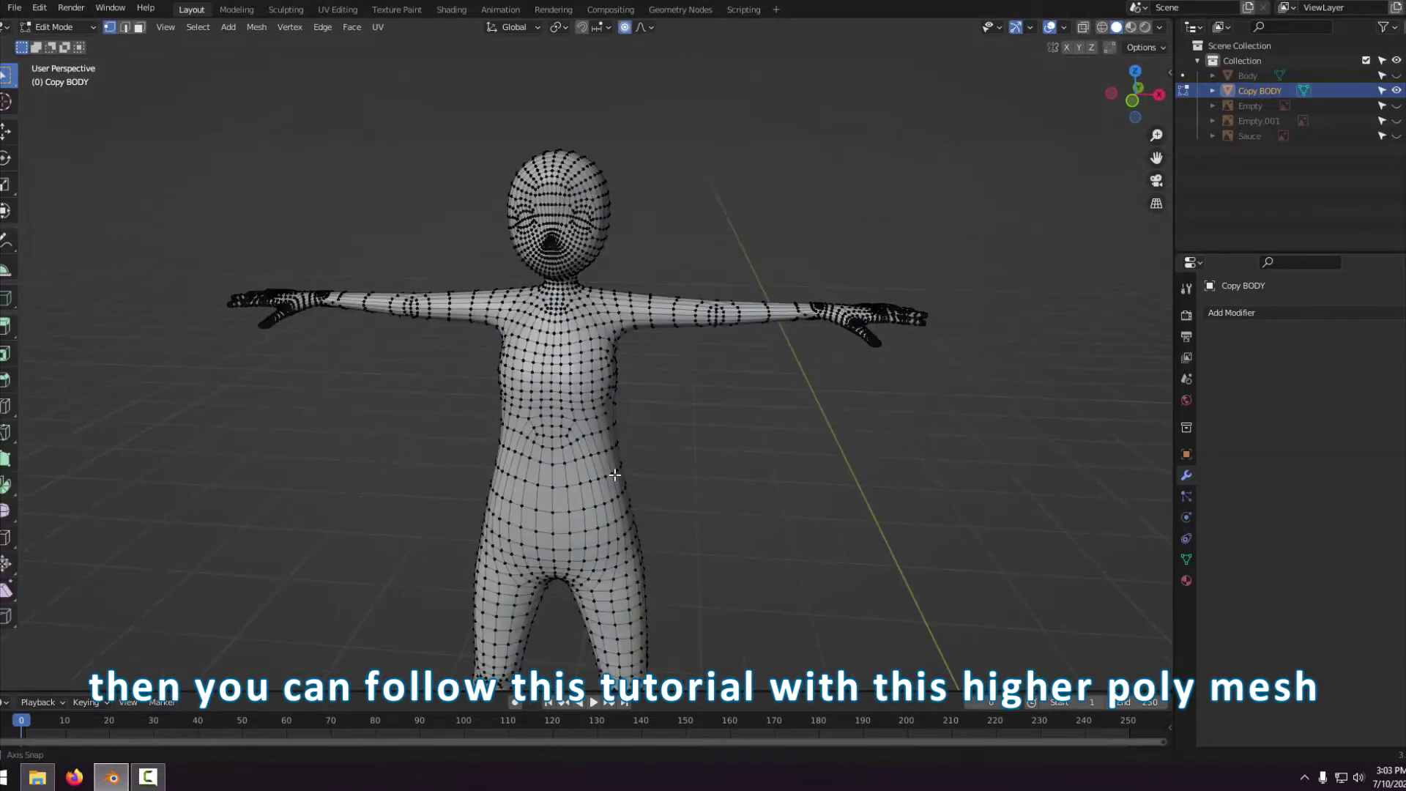
middle_drag(842, 454, 977, 502)
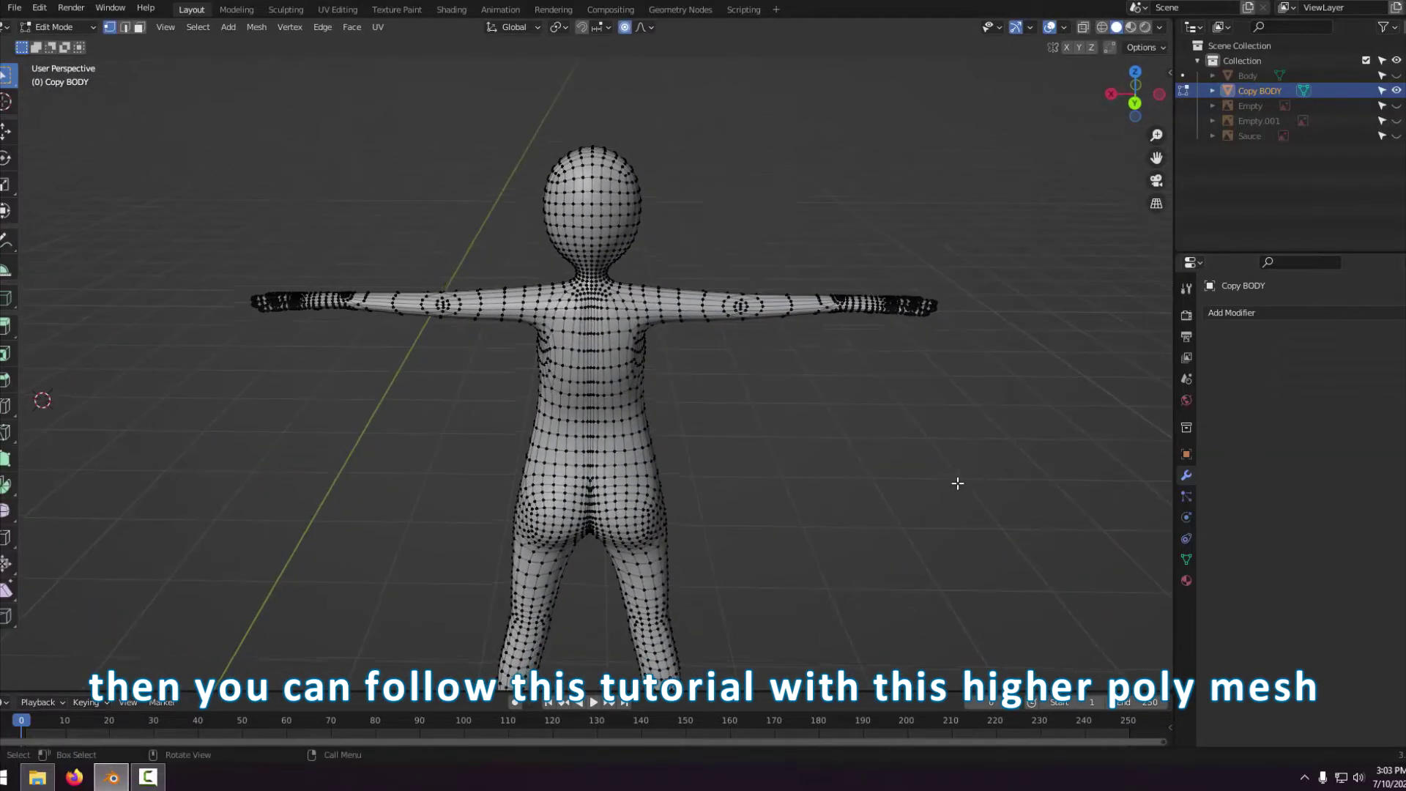
scroll(976, 502, down, 3)
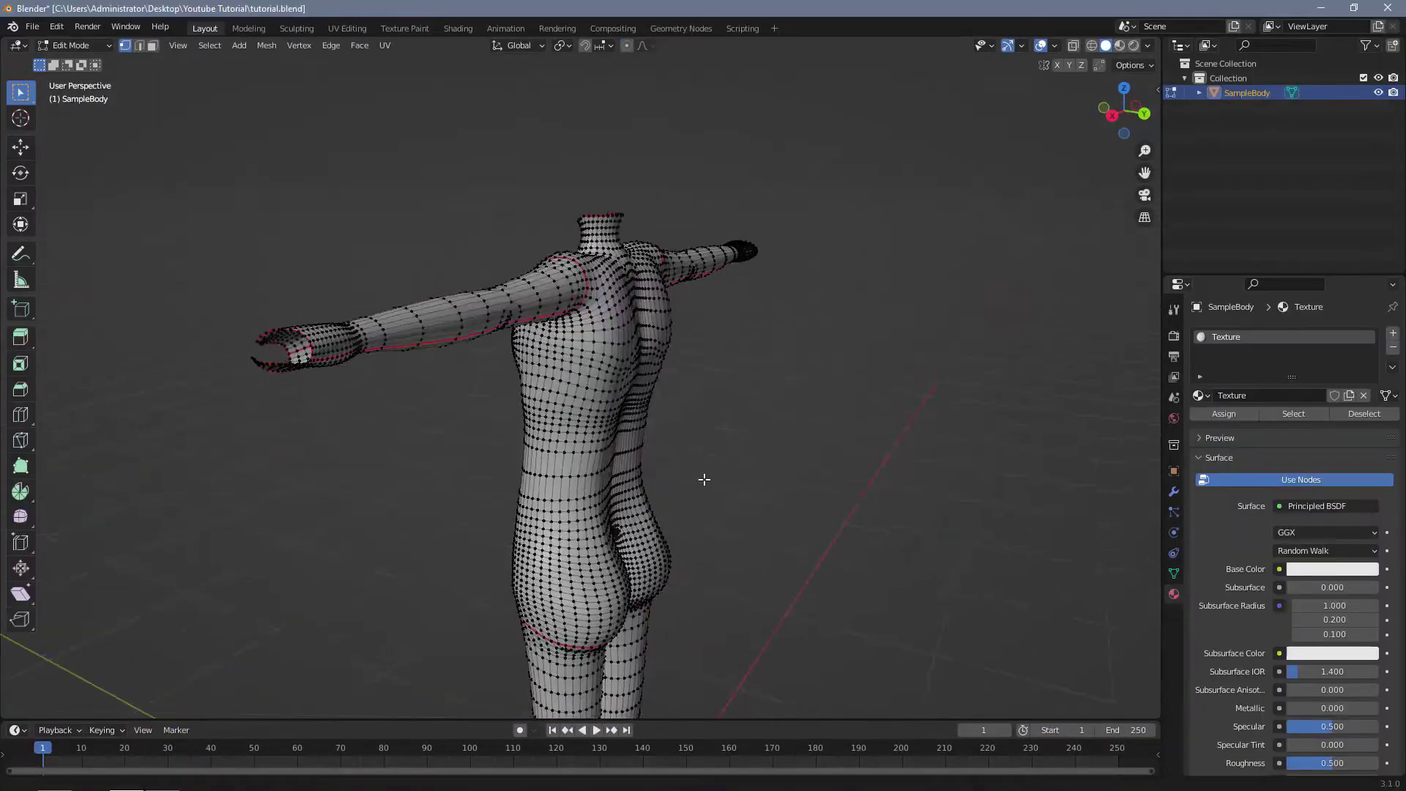
Step: Return SampleBody to Object Mode and set the scene's render engine to Cycles
middle_drag(703, 478, 755, 418)
key(Tab)
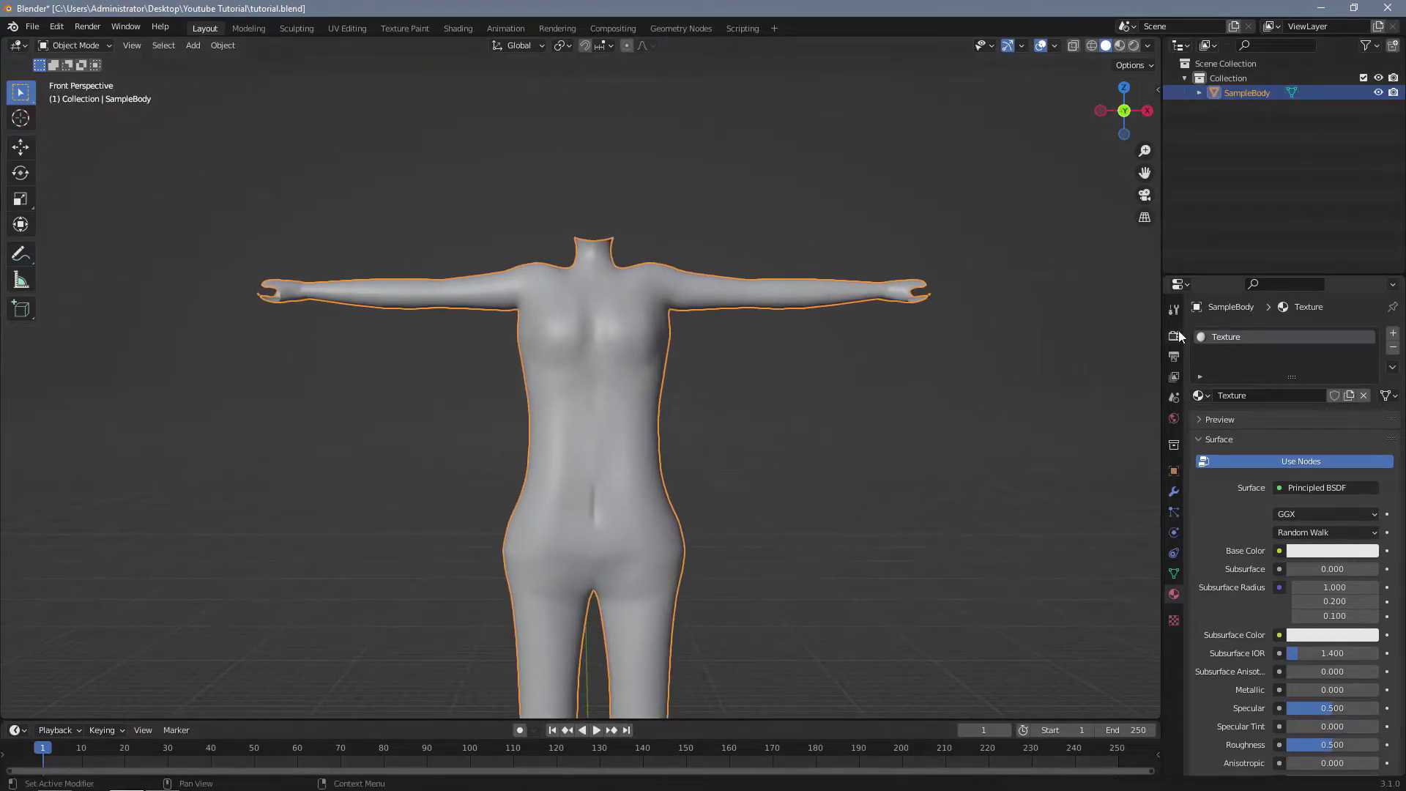
click(1175, 335)
click(1301, 335)
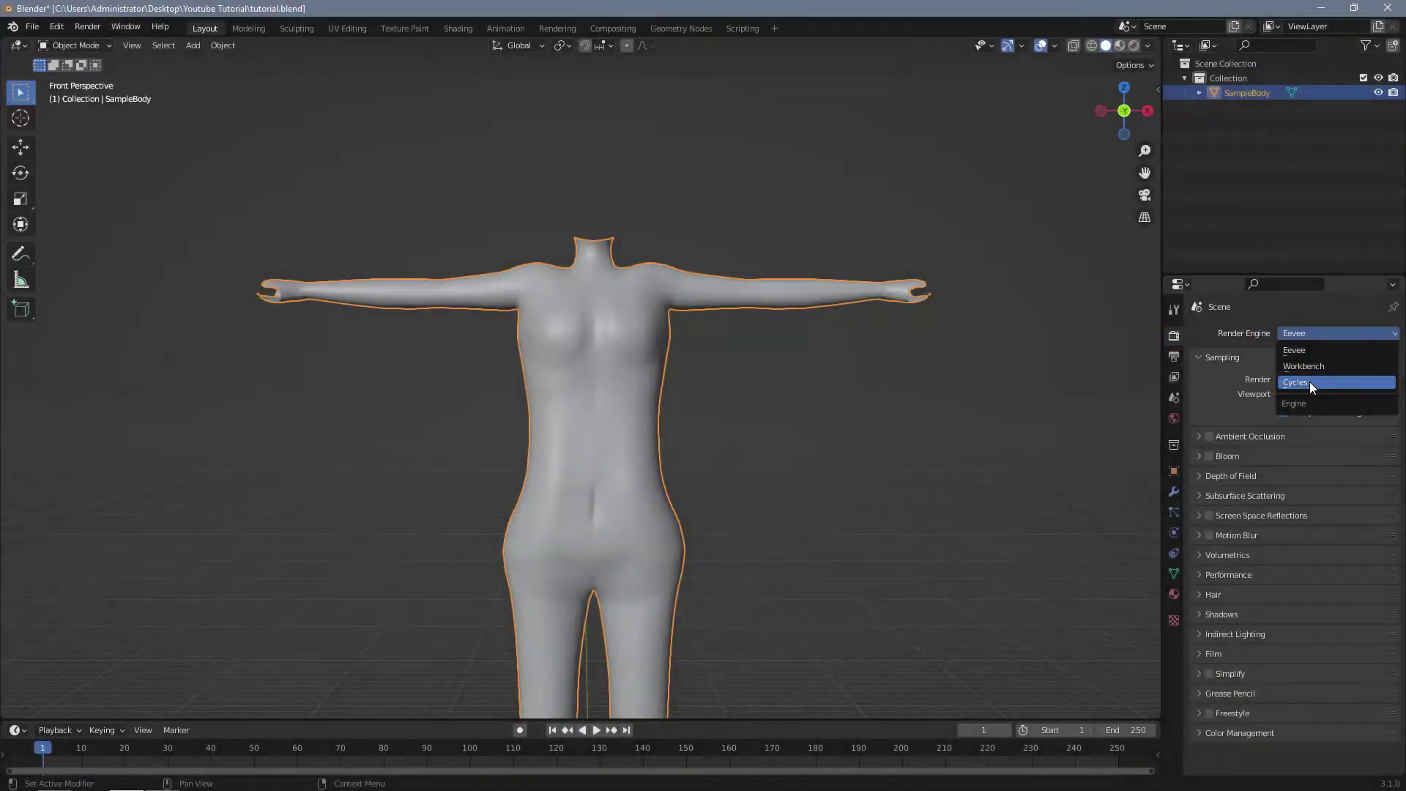
click(1140, 358)
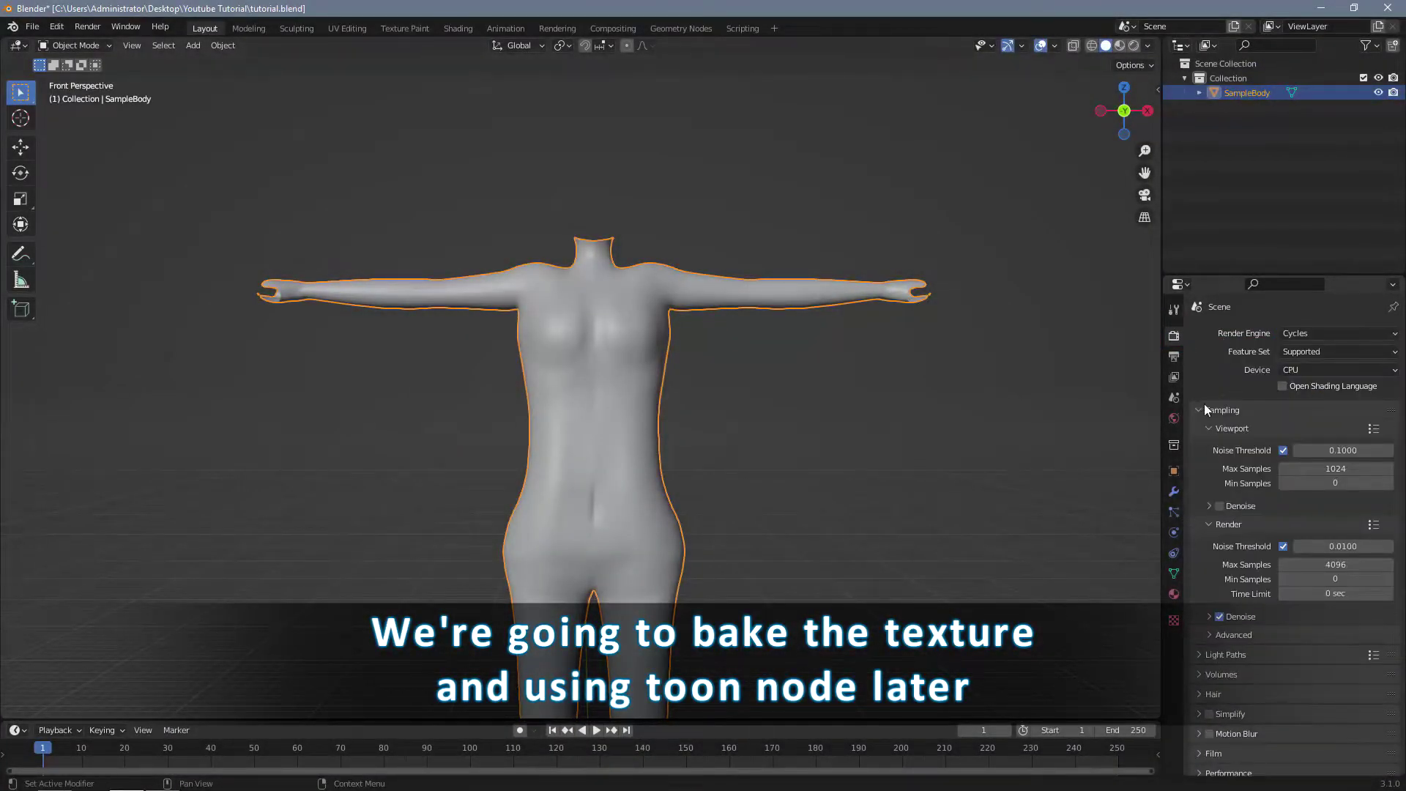
scroll(1220, 578, down, 3)
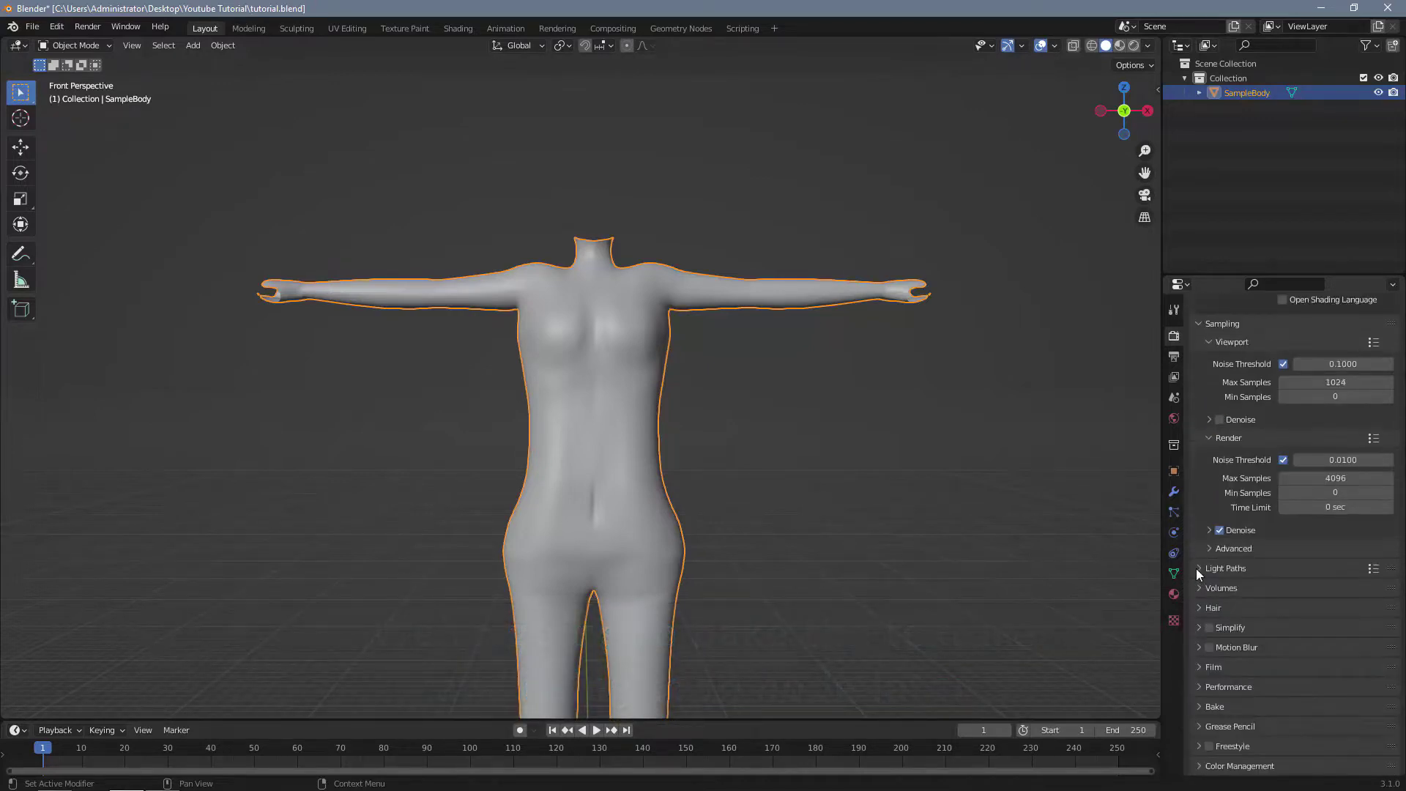
Step: Deselect everything, add a Sun light to the scene and switch the viewport to Rendered shading
key(alt+a)
click(193, 44)
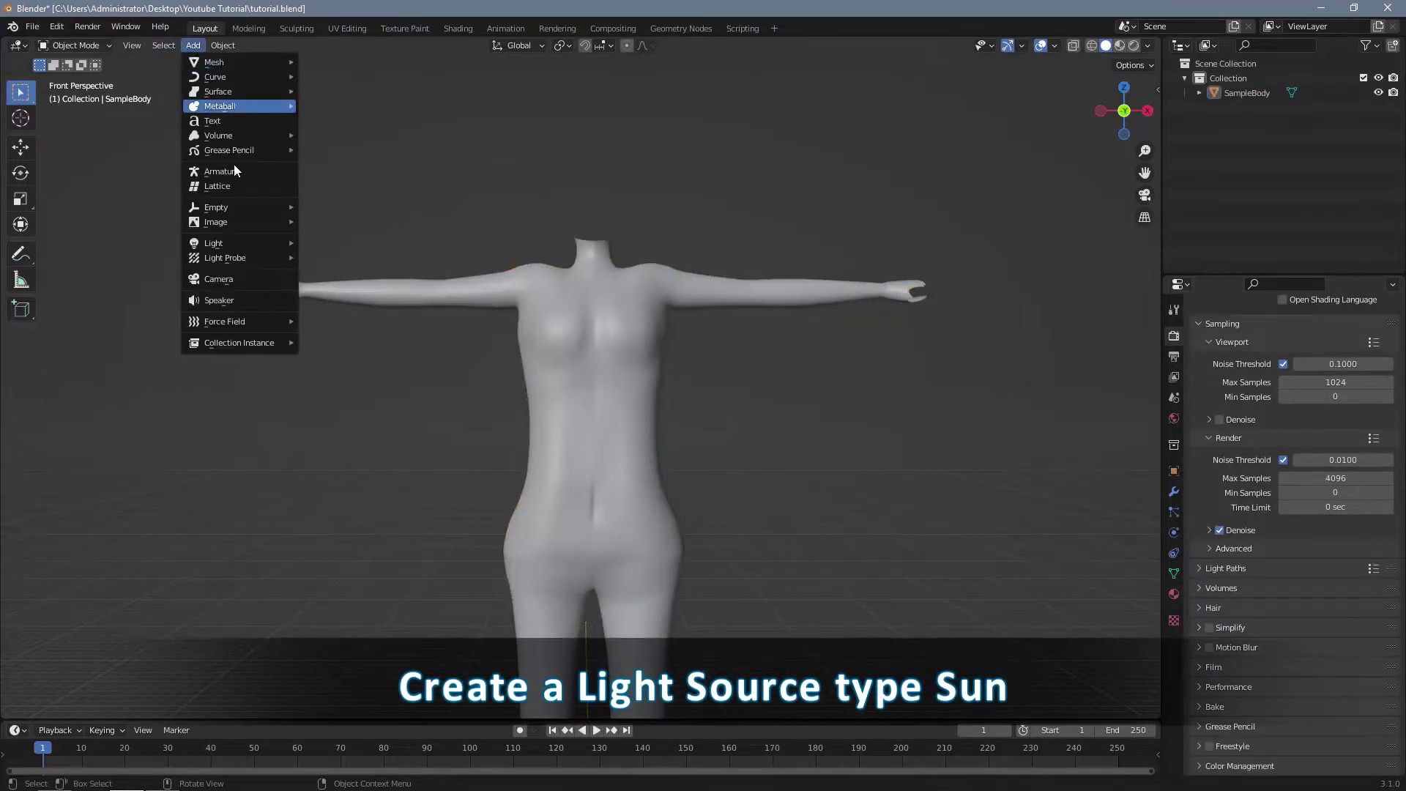
mouse_move(280, 245)
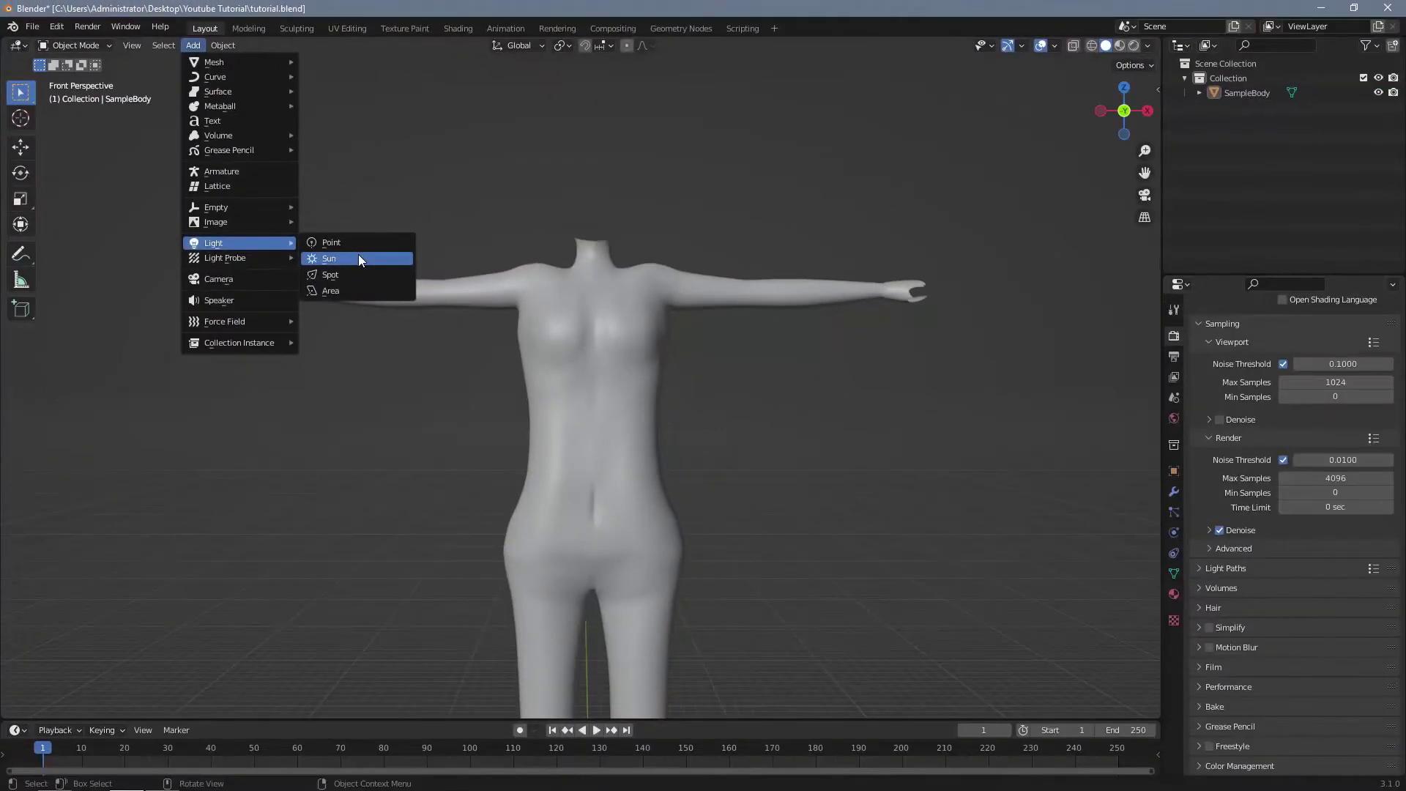
click(775, 519)
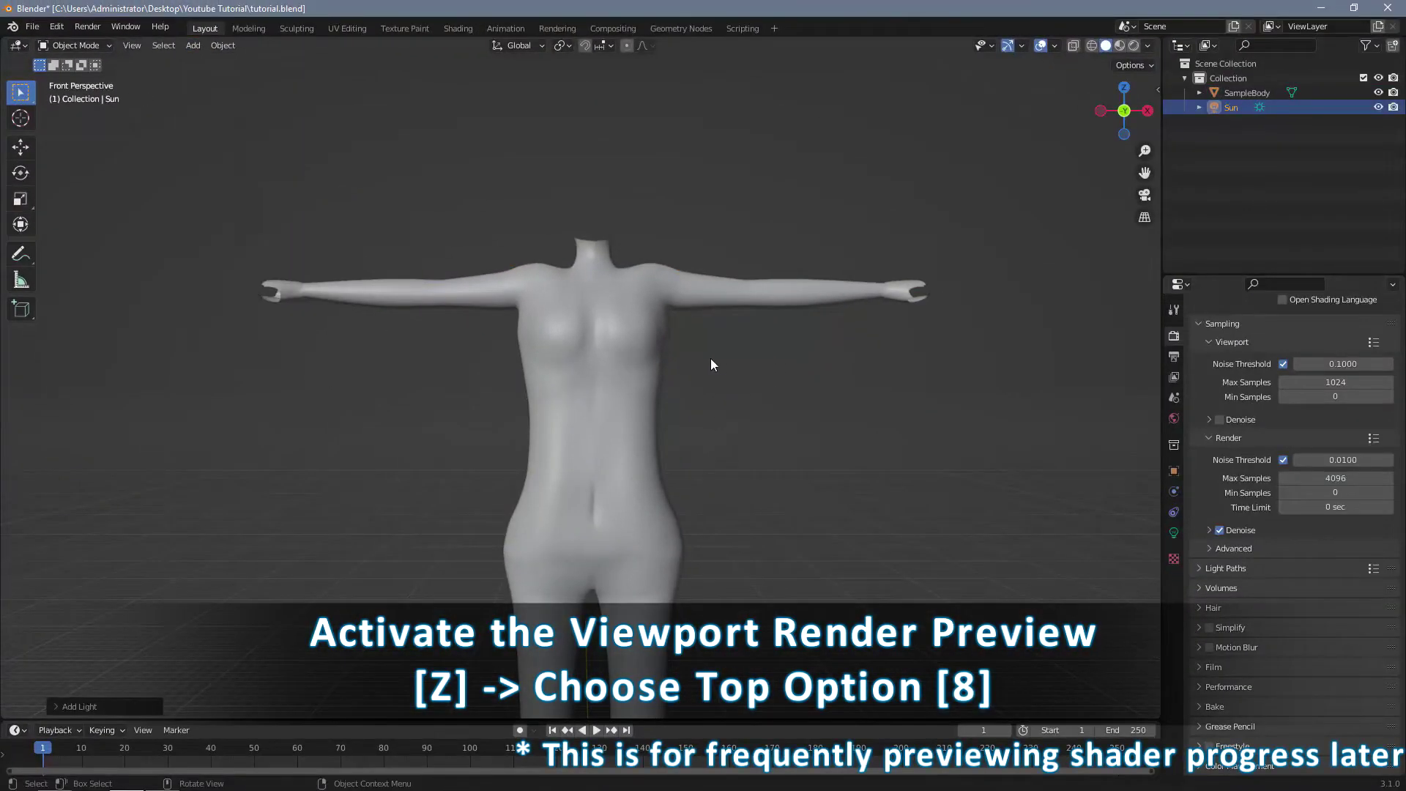
key(z)
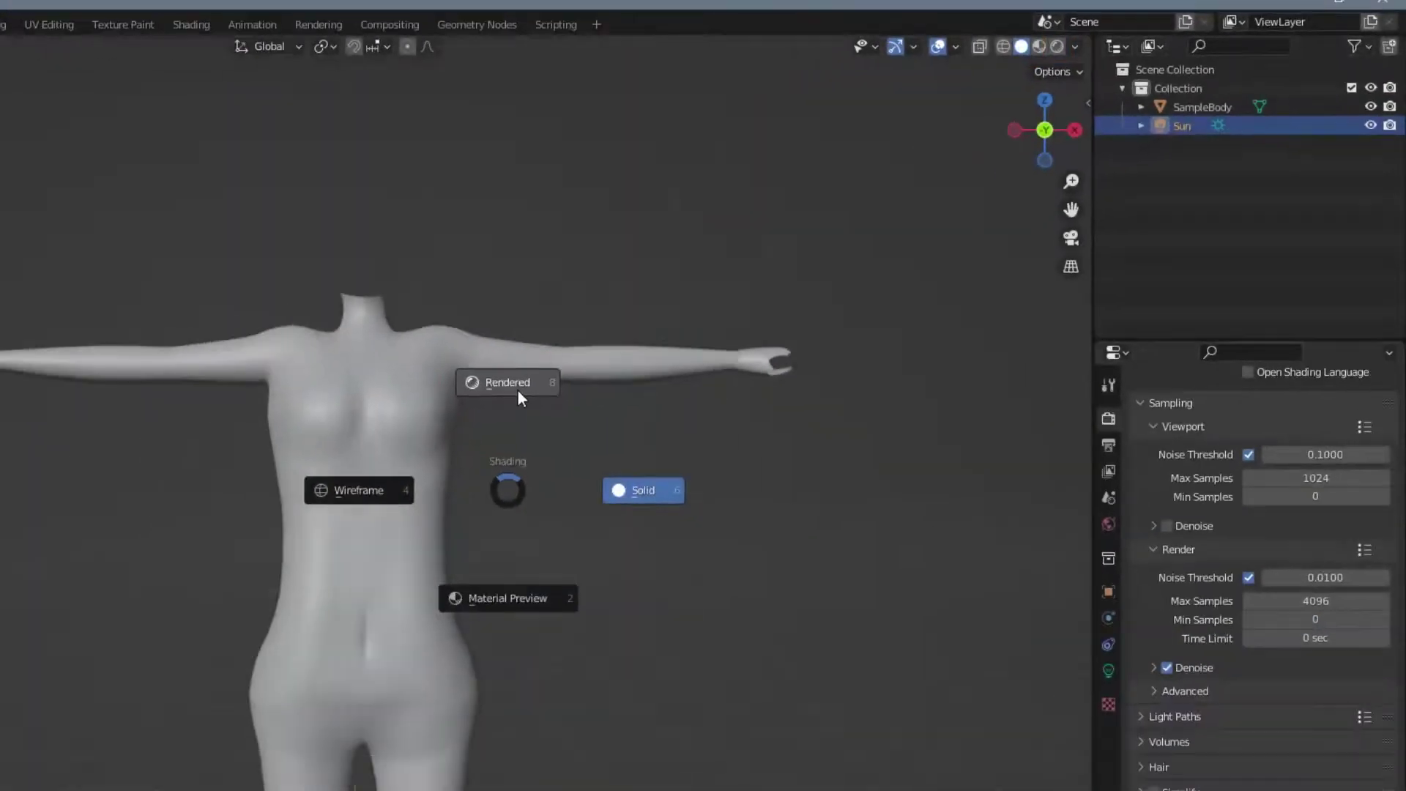
click(312, 473)
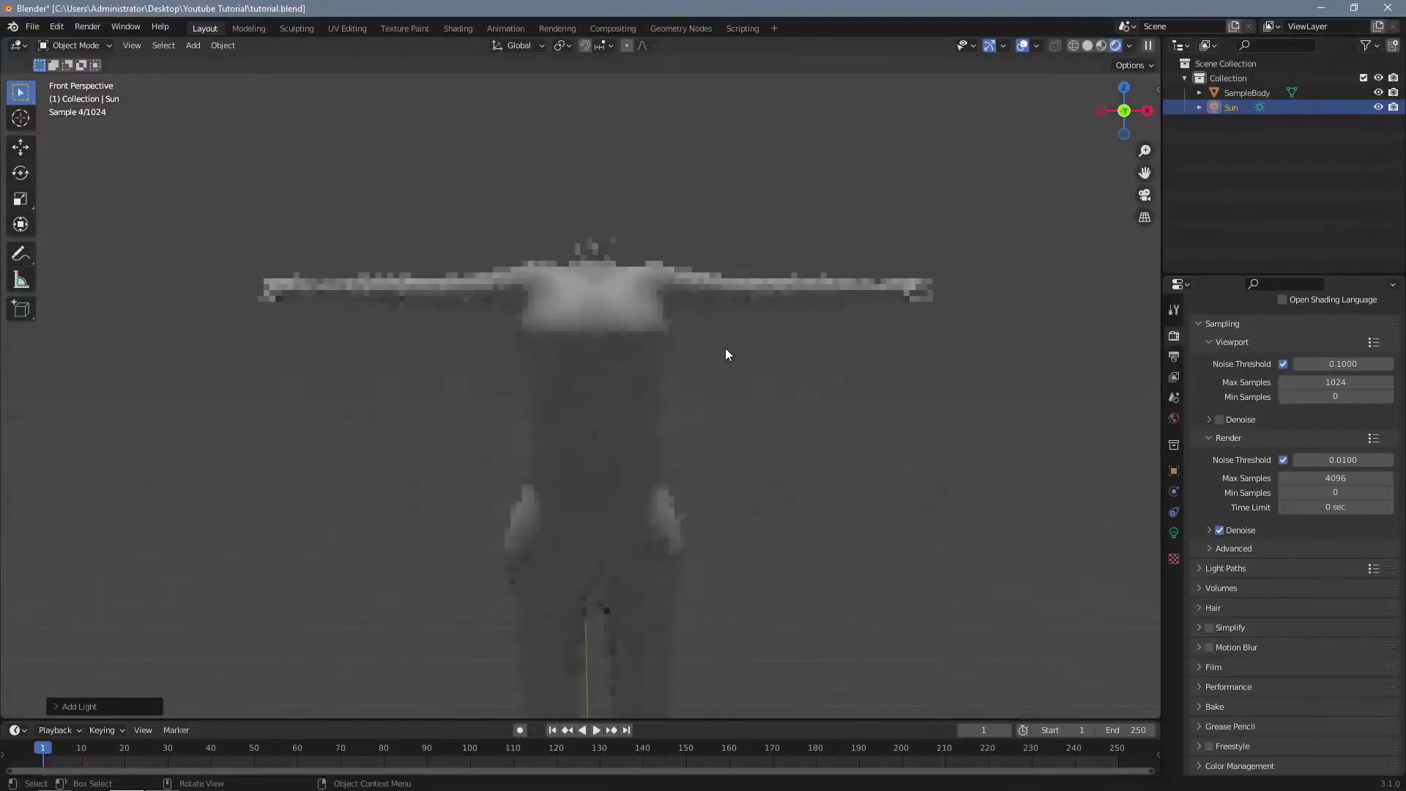
Step: Set the world background color to white and its strength to 0.100
click(1173, 421)
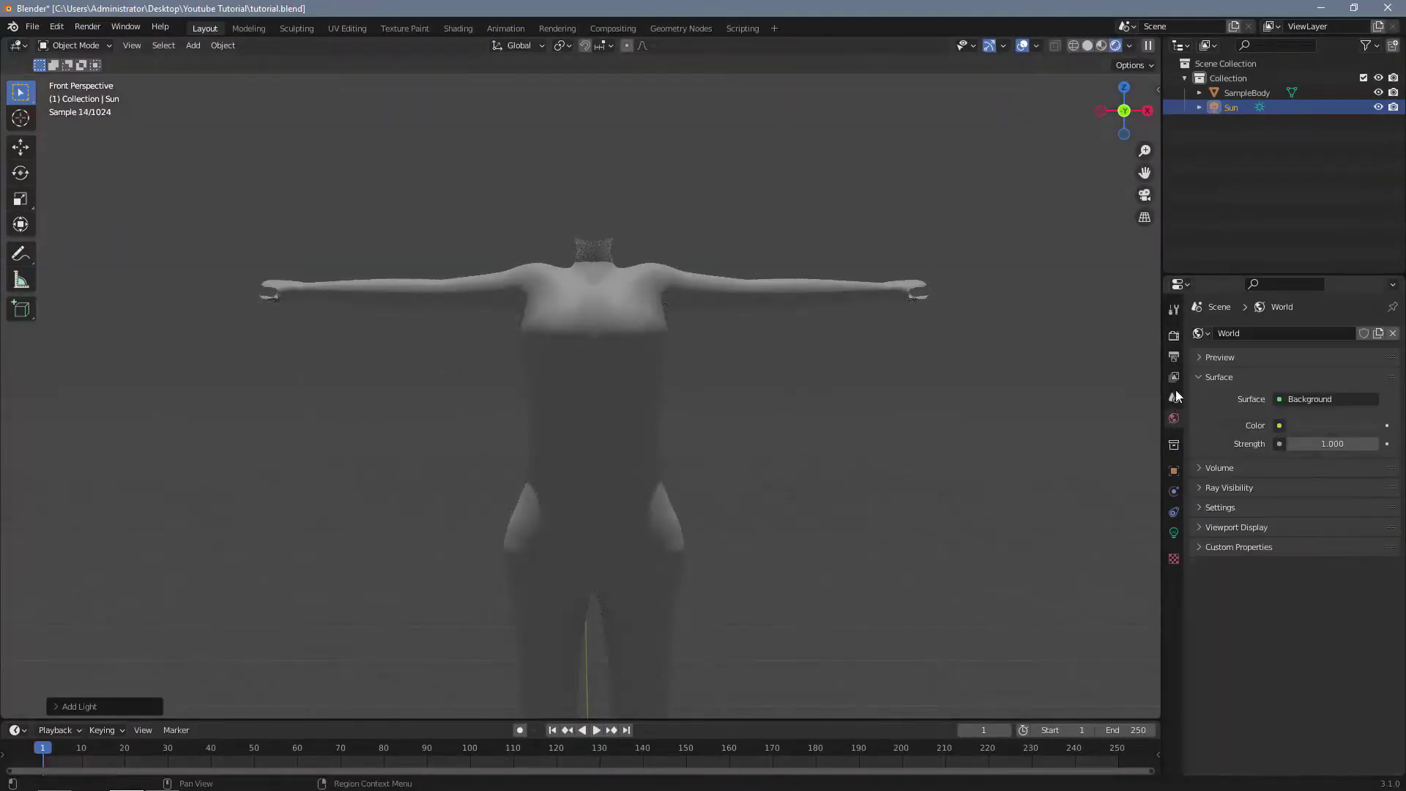
click(1332, 426)
drag(1367, 303, 1366, 213)
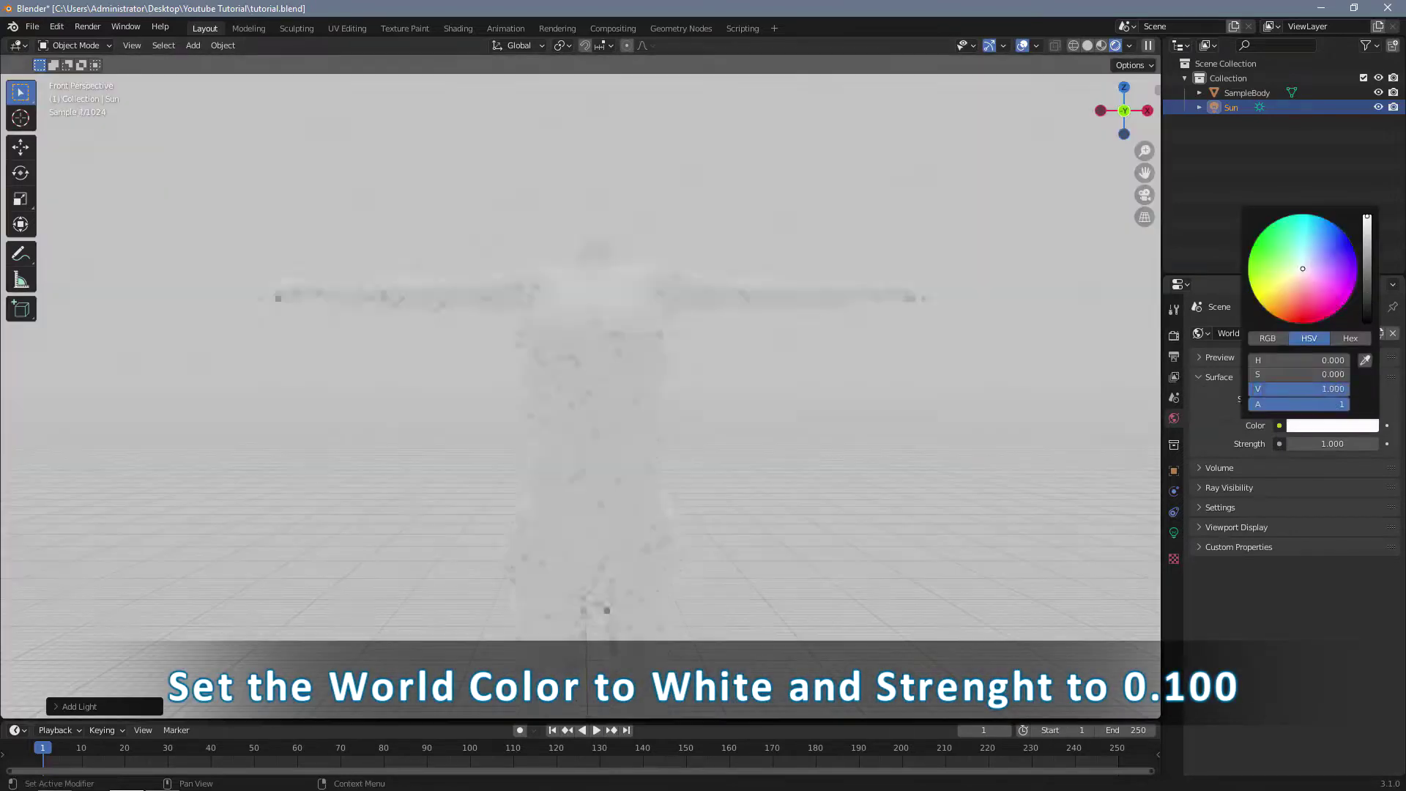
click(1334, 444)
text(0.100)
key(Return)
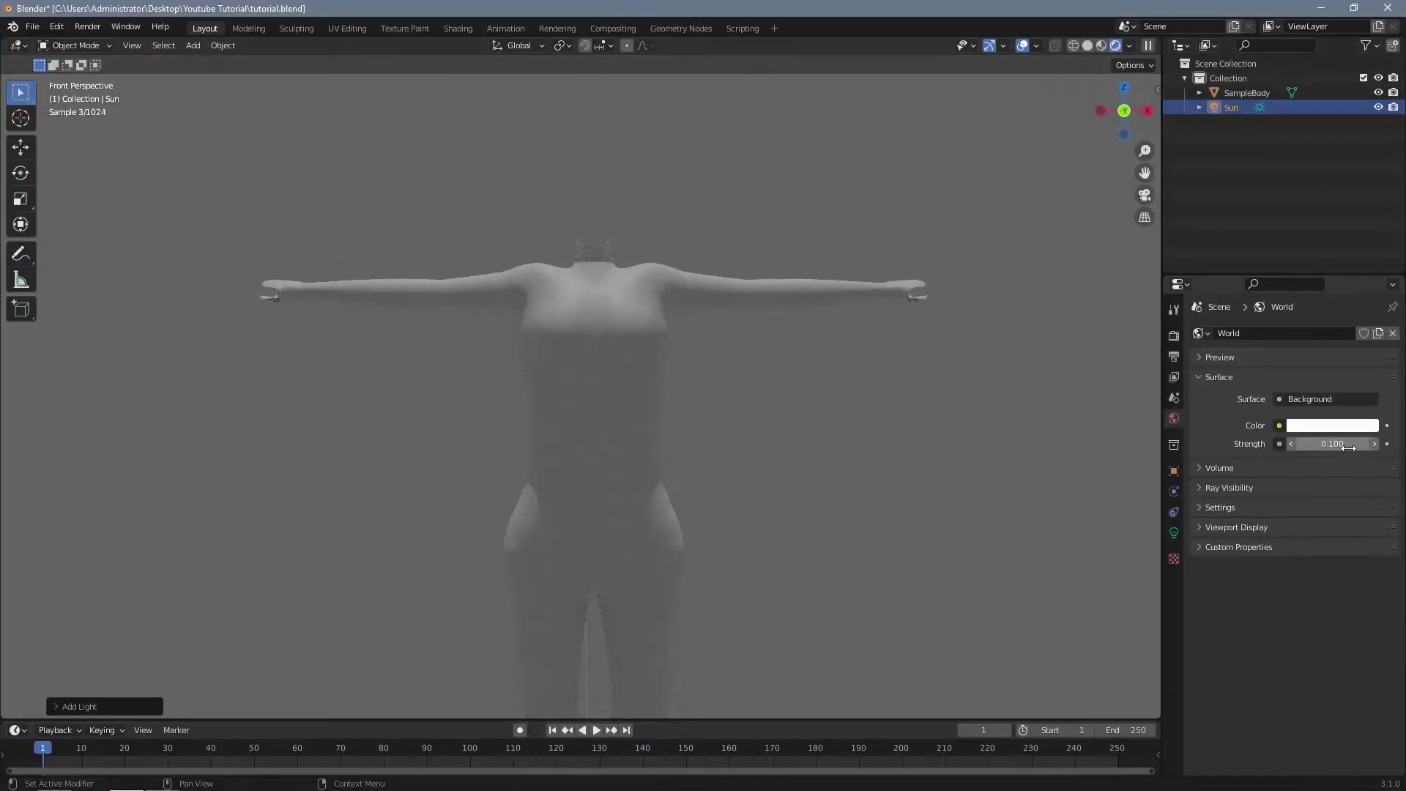
Step: Rename the Sun object's light data as MidleLight and set the light's strength to 0.5
click(1174, 335)
scroll(1292, 576, down, 2)
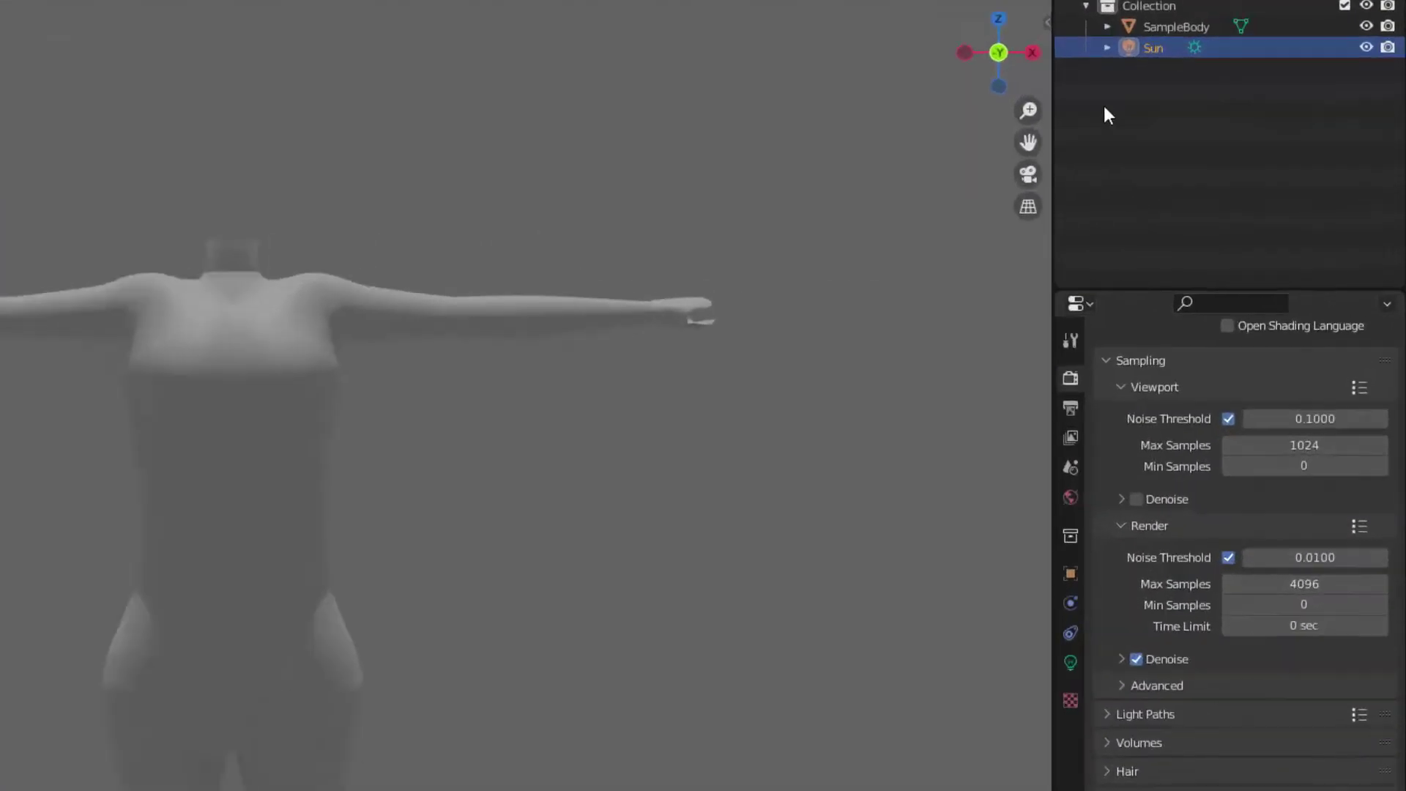
click(1174, 532)
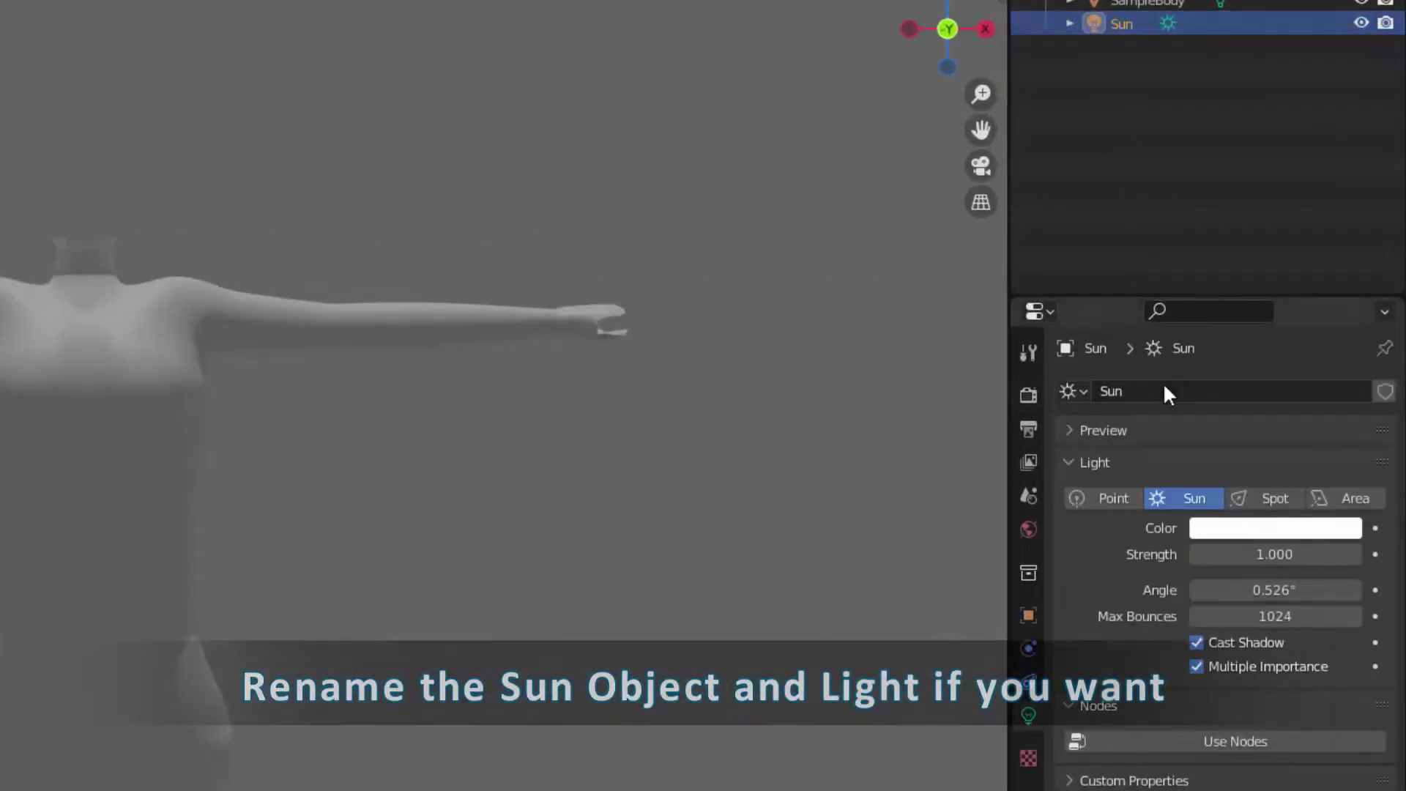
click(1164, 390)
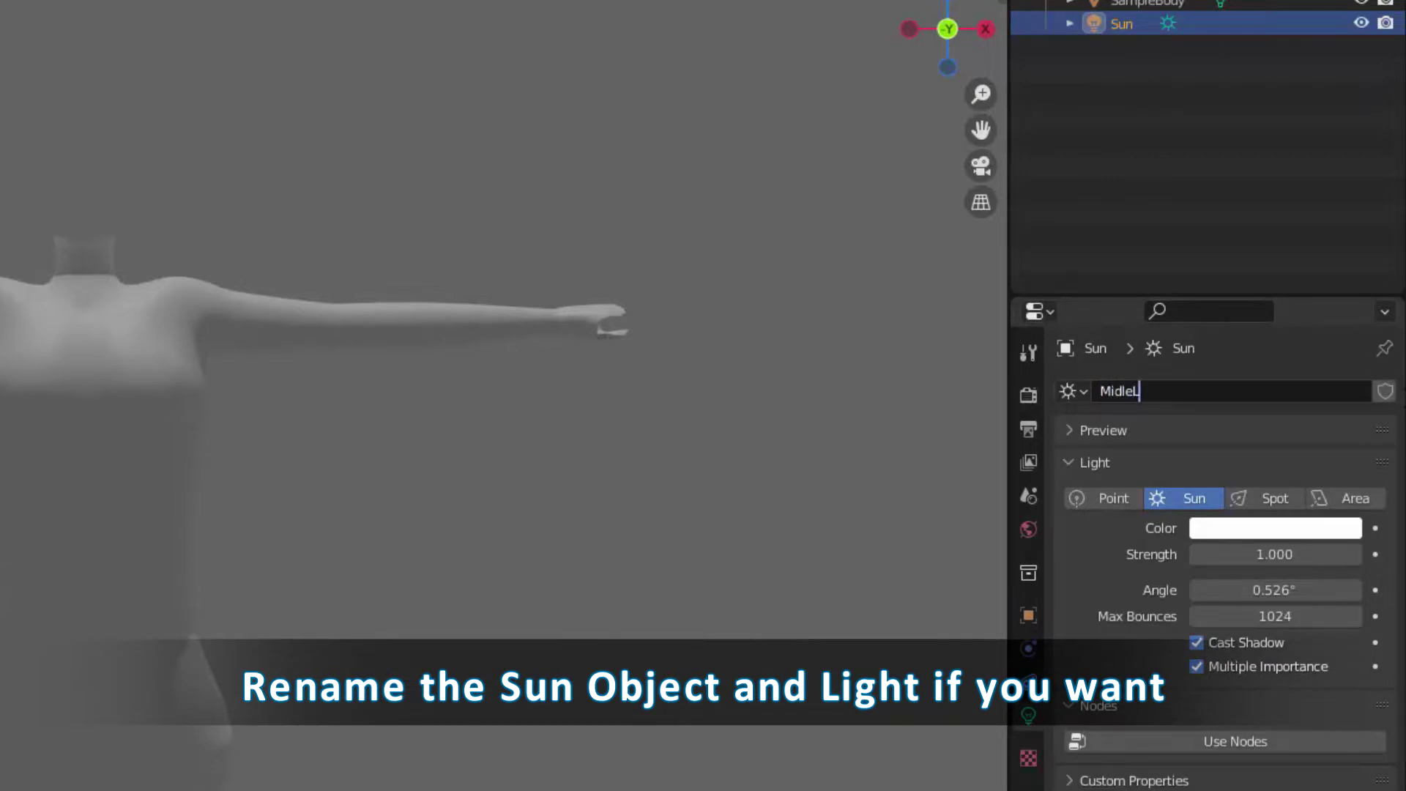
text(MidleLight)
key(Return)
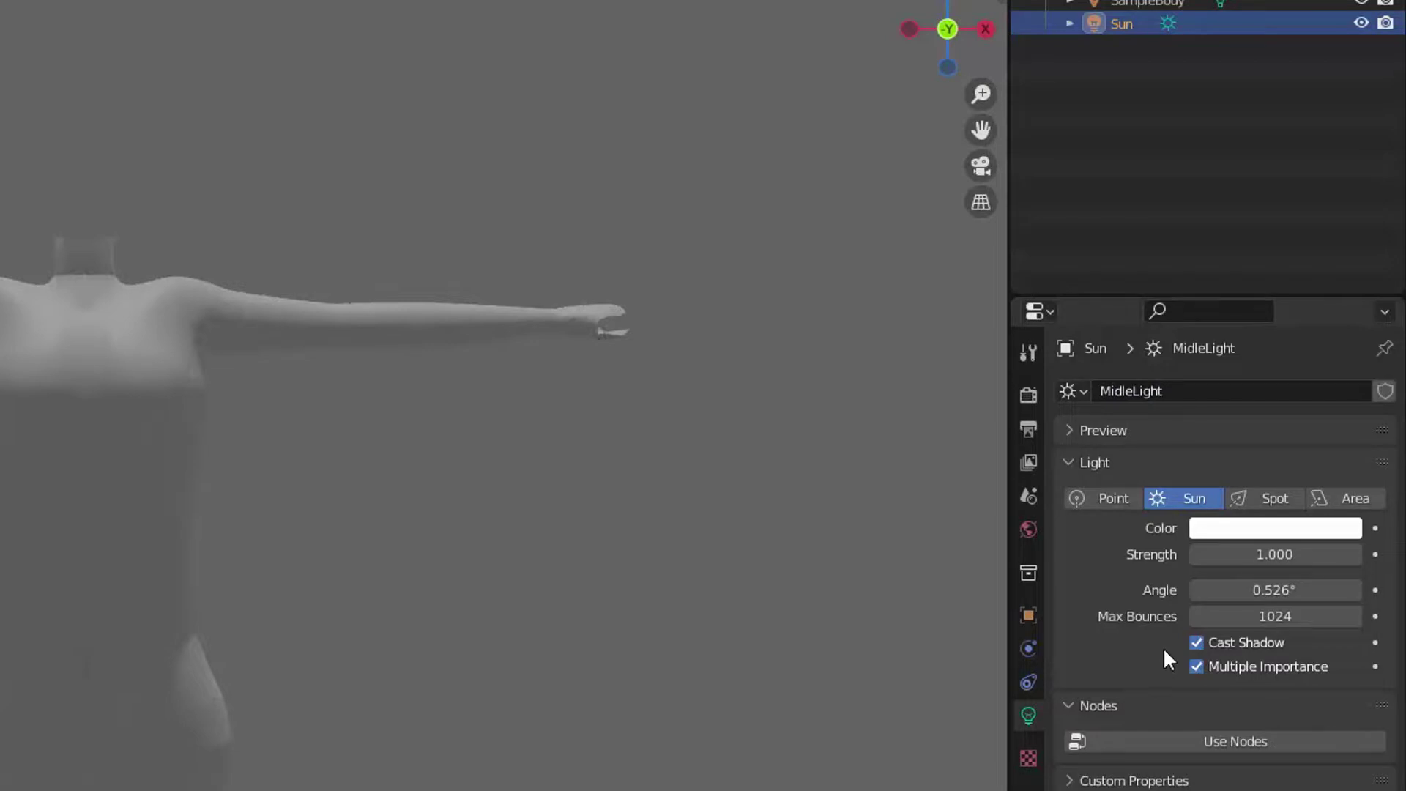
click(1296, 555)
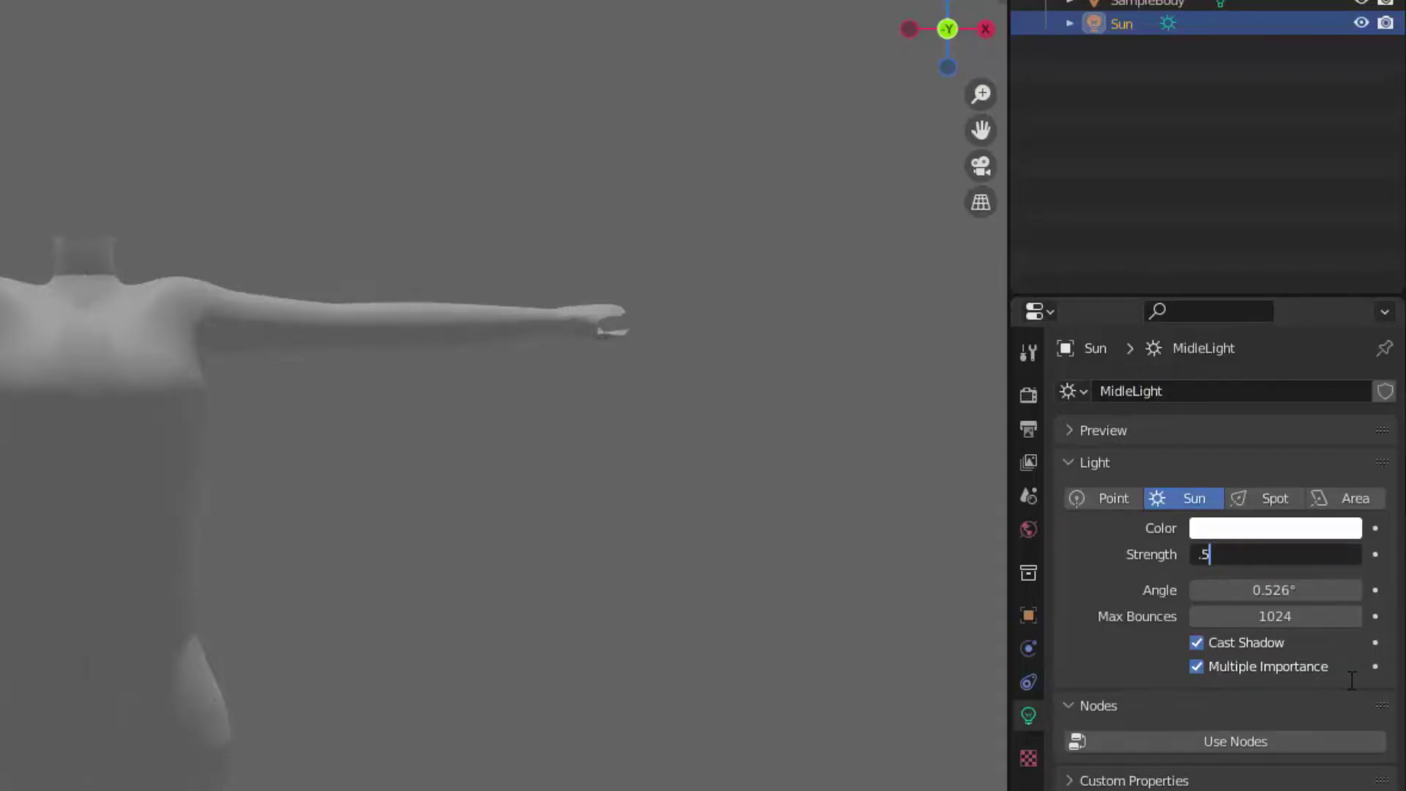
key(Return)
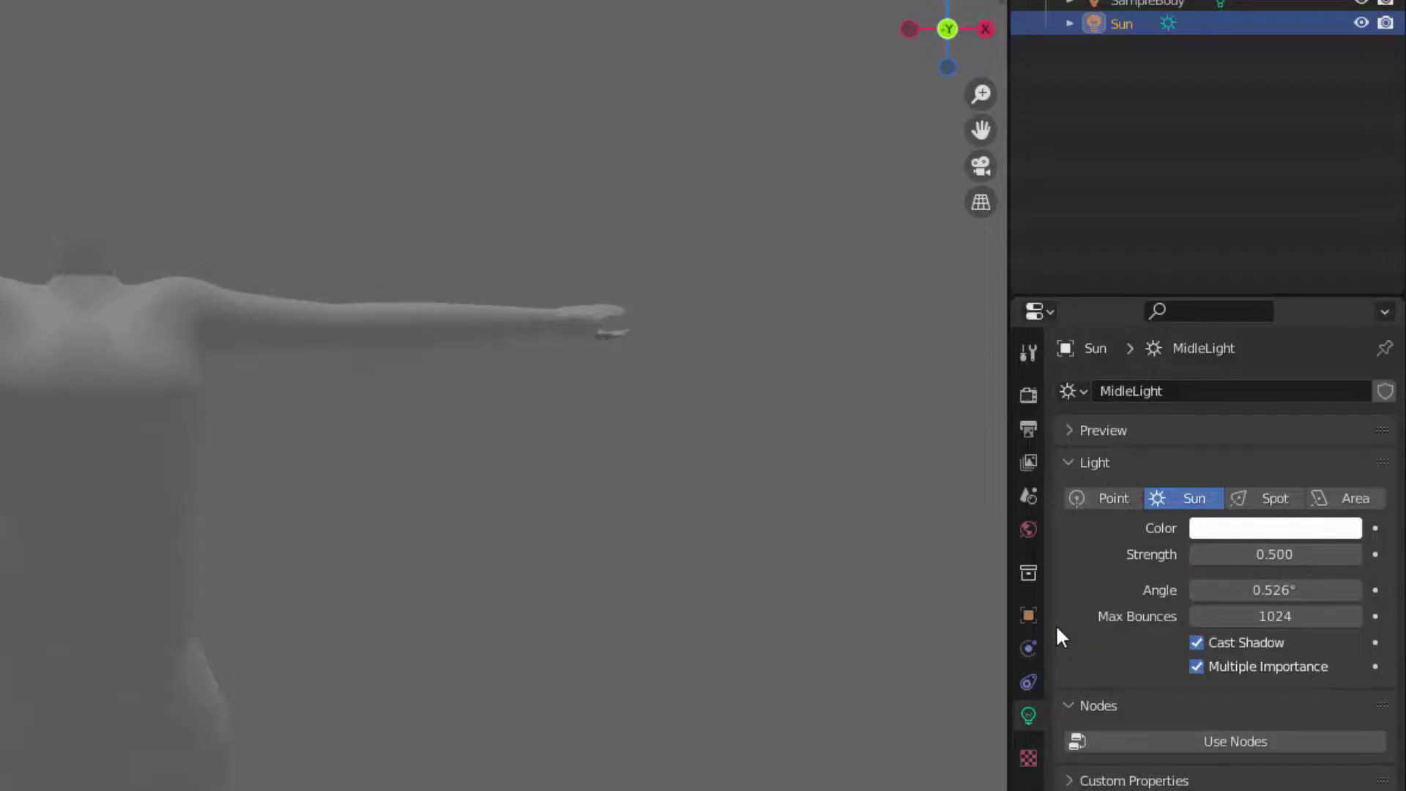
Step: Show the Sun's object transform properties and switch the viewport back to Solid shading
click(1034, 606)
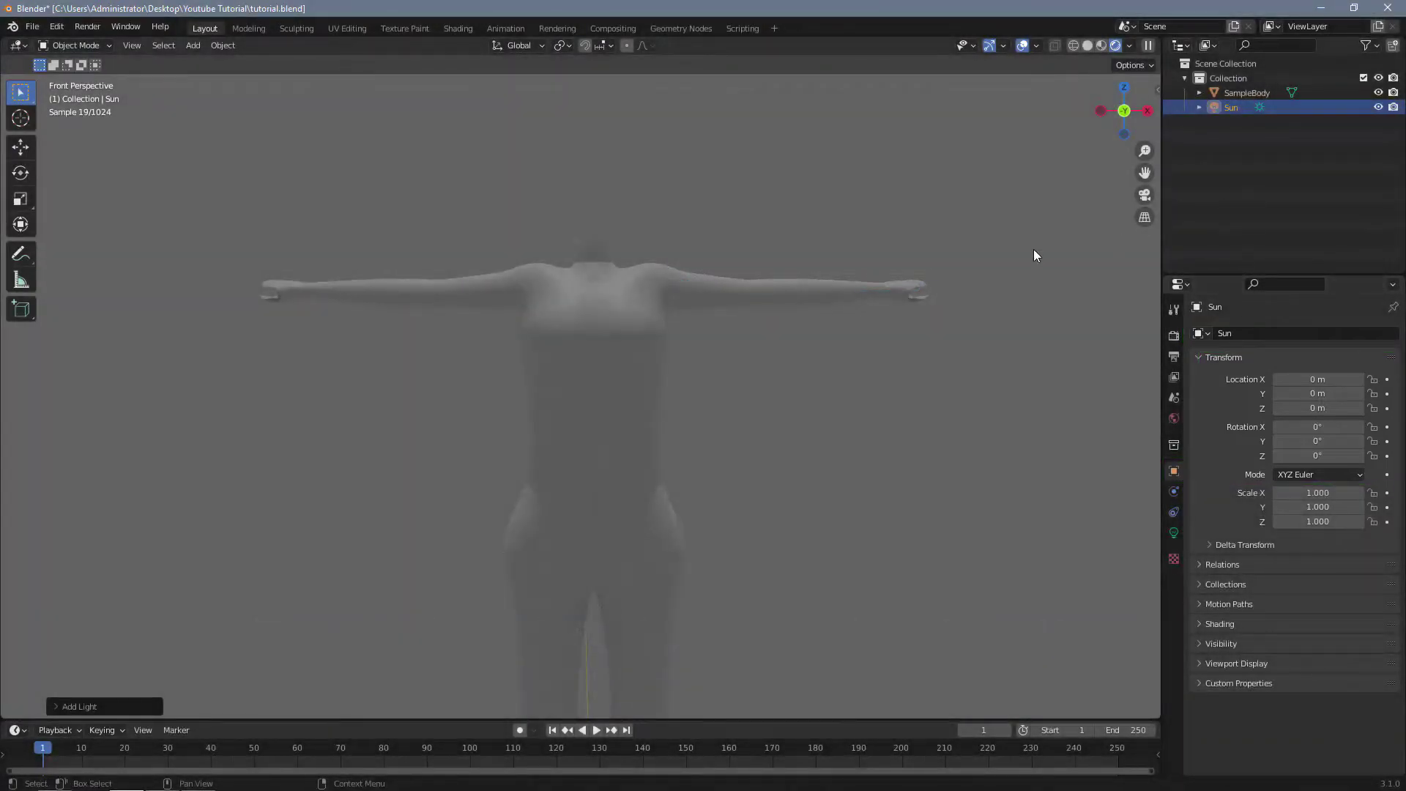
key(z)
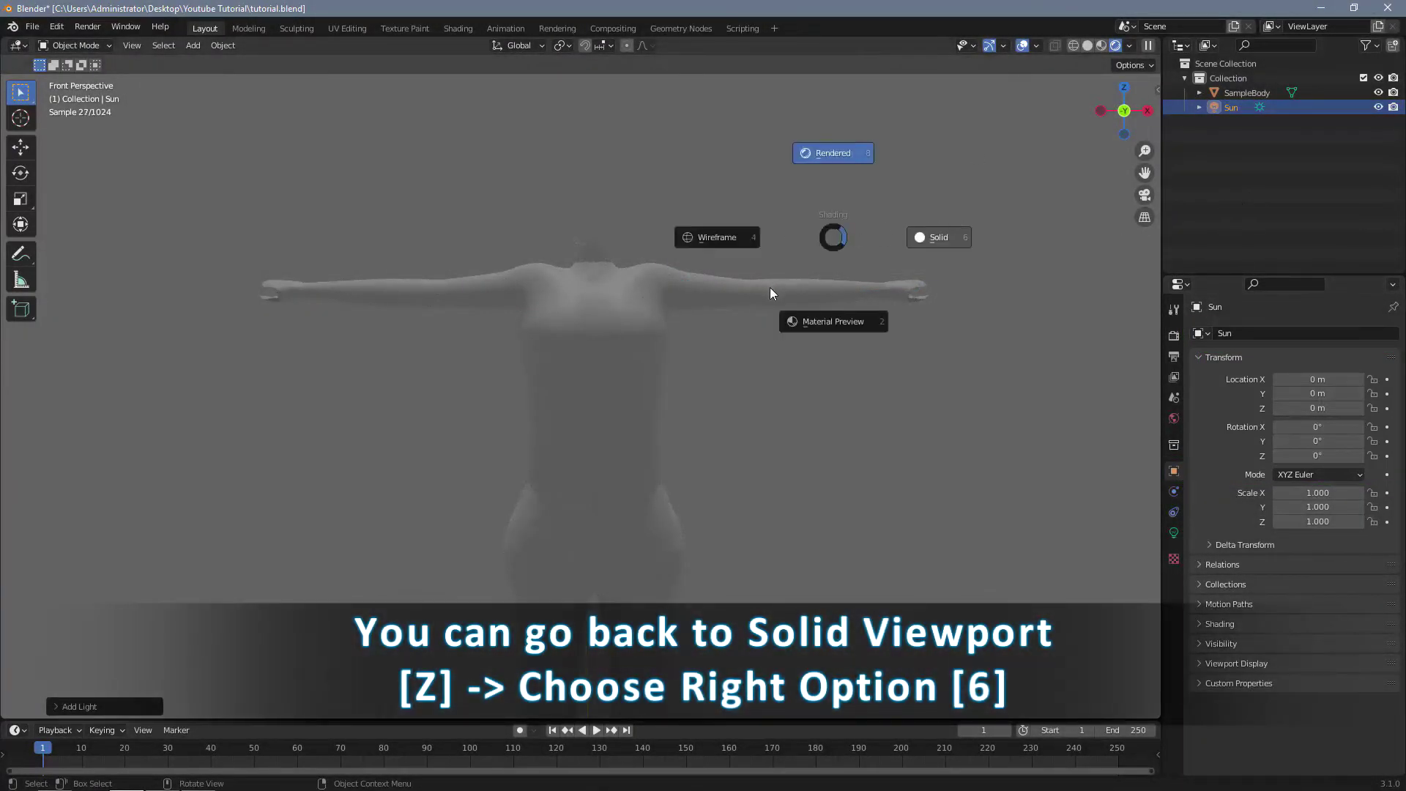
click(927, 279)
scroll(731, 337, down, 5)
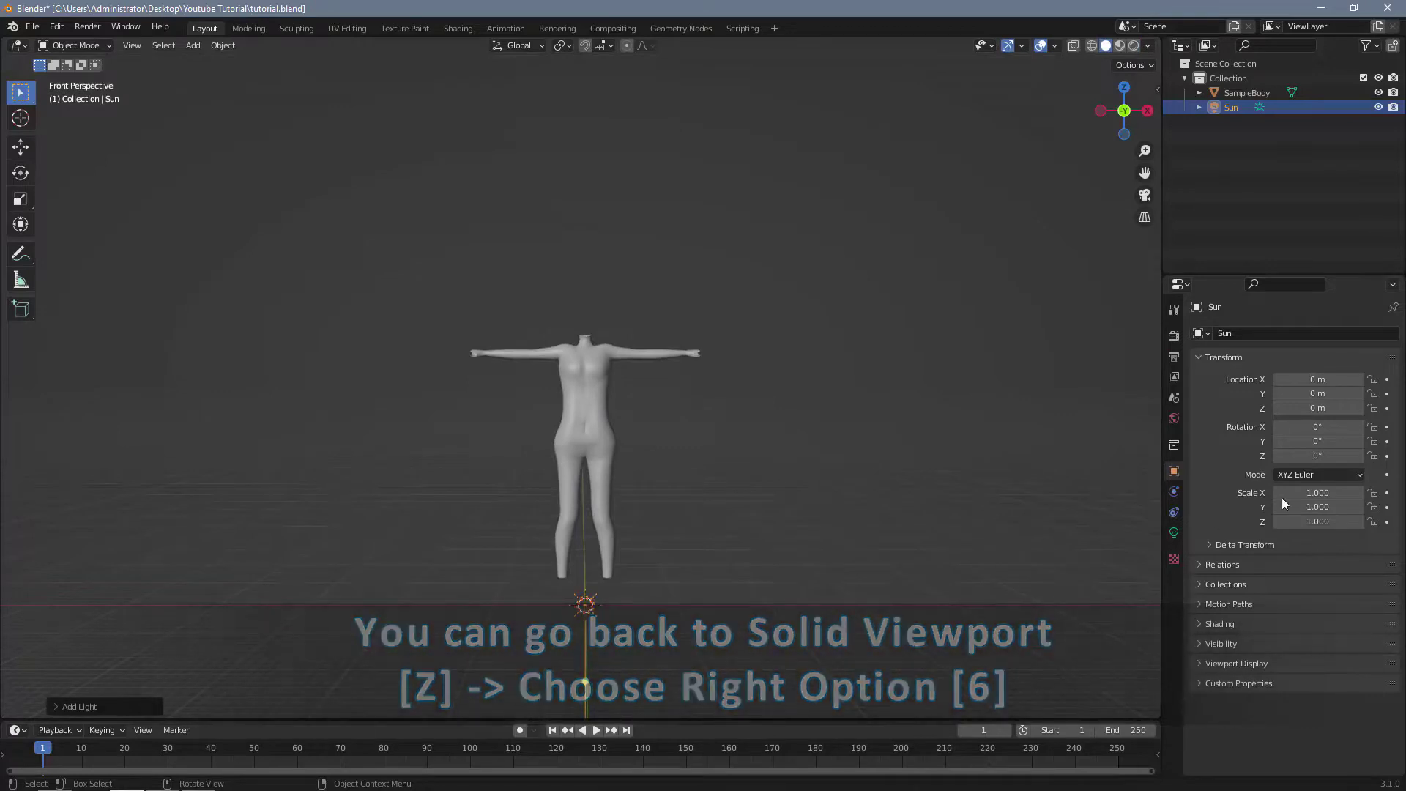
Step: Move the Sun light 3 m up along the Z axis
key(g)
key(z)
key(3)
key(Return)
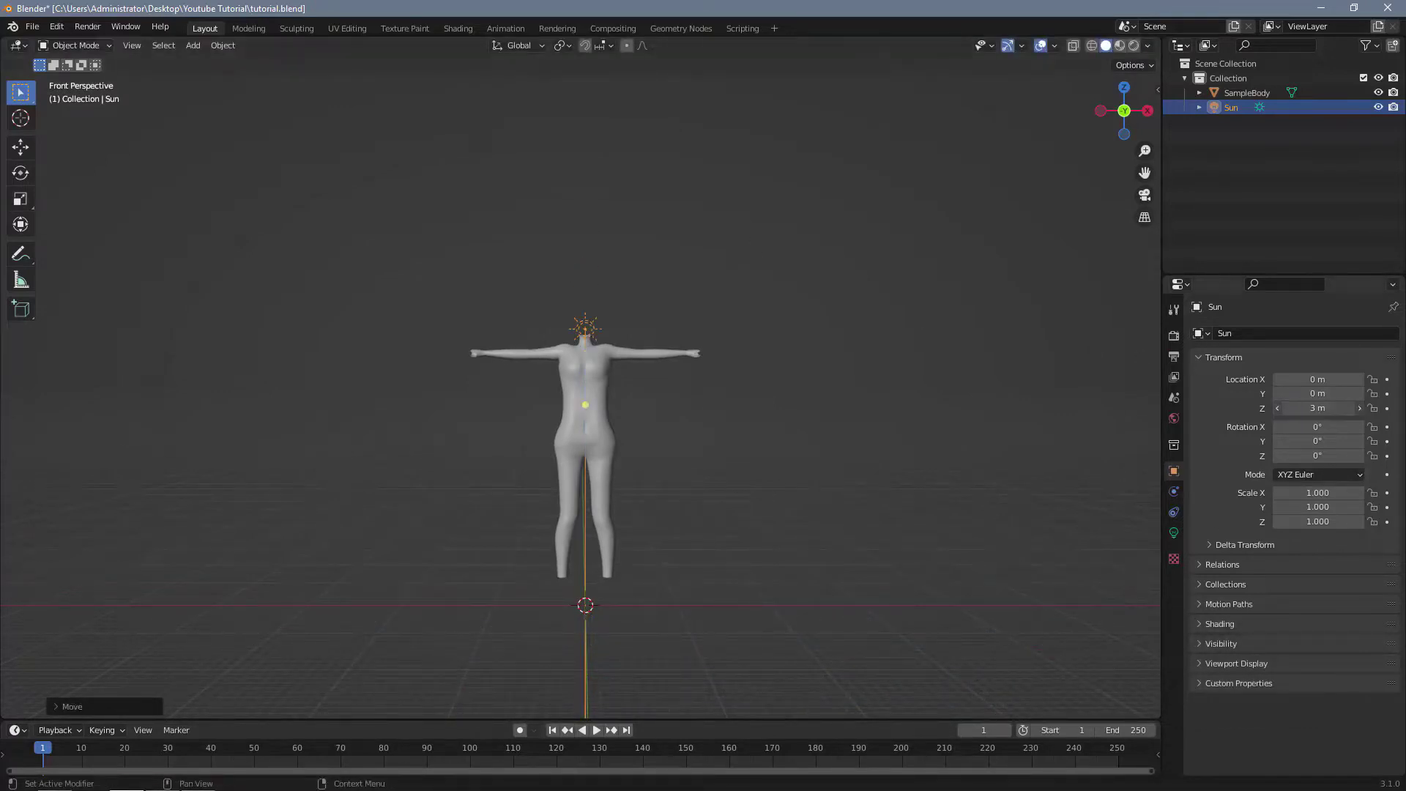
Step: Set the Sun light's Z location to 4 m and its X rotation to 20°
mouse_move(1298, 408)
mouse_down()
mouse_move(1325, 408)
mouse_move(1311, 408)
mouse_up()
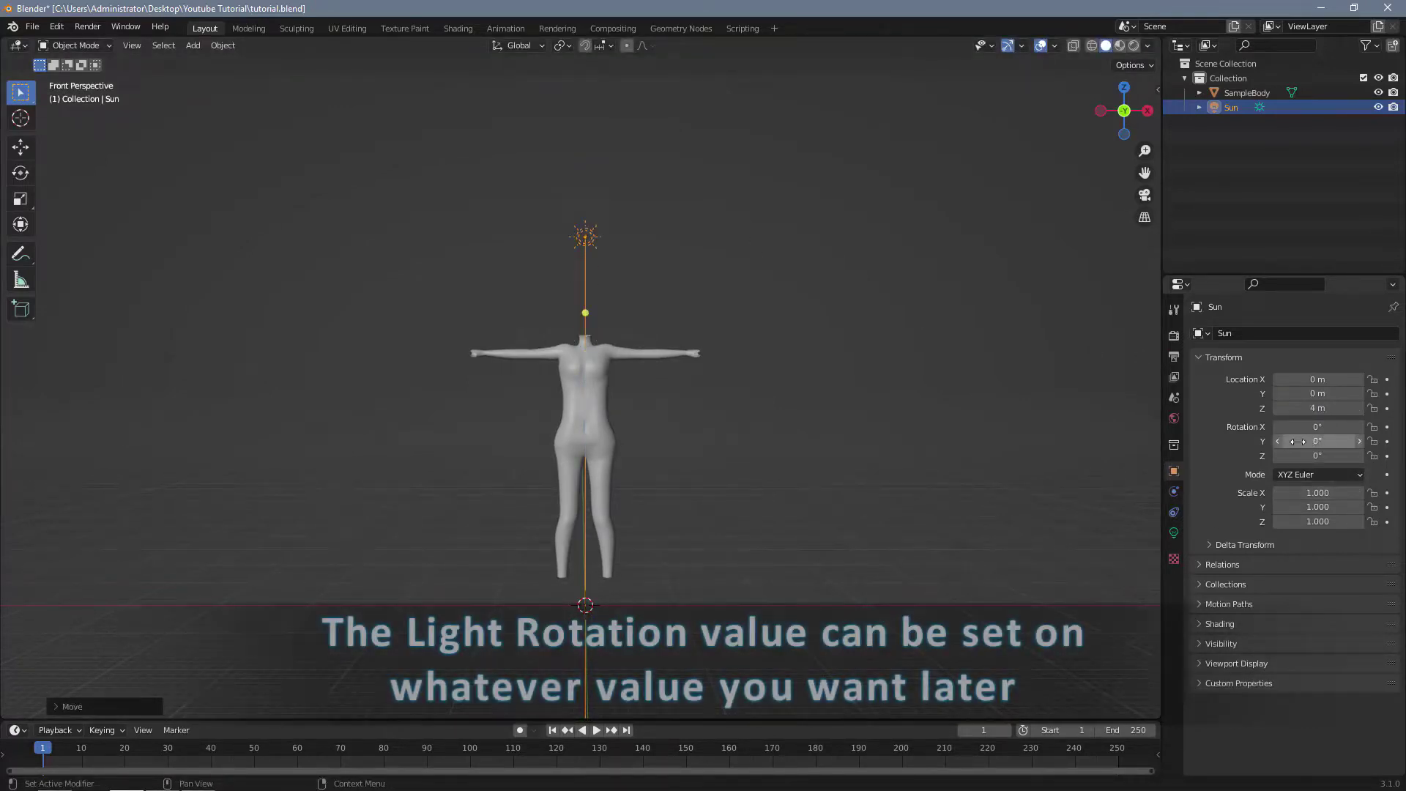
middle_drag(773, 384, 763, 419)
key(r)
key(x)
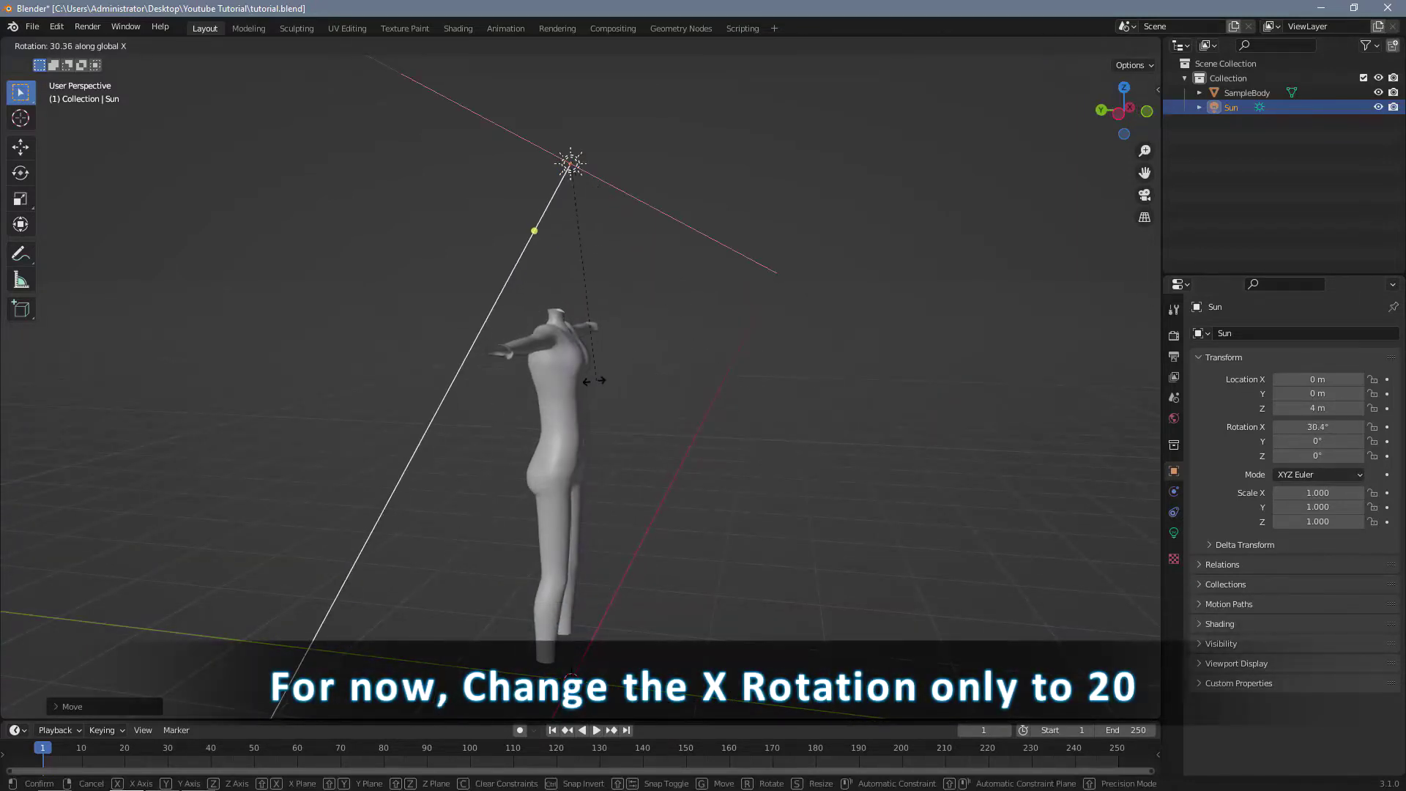
click(643, 378)
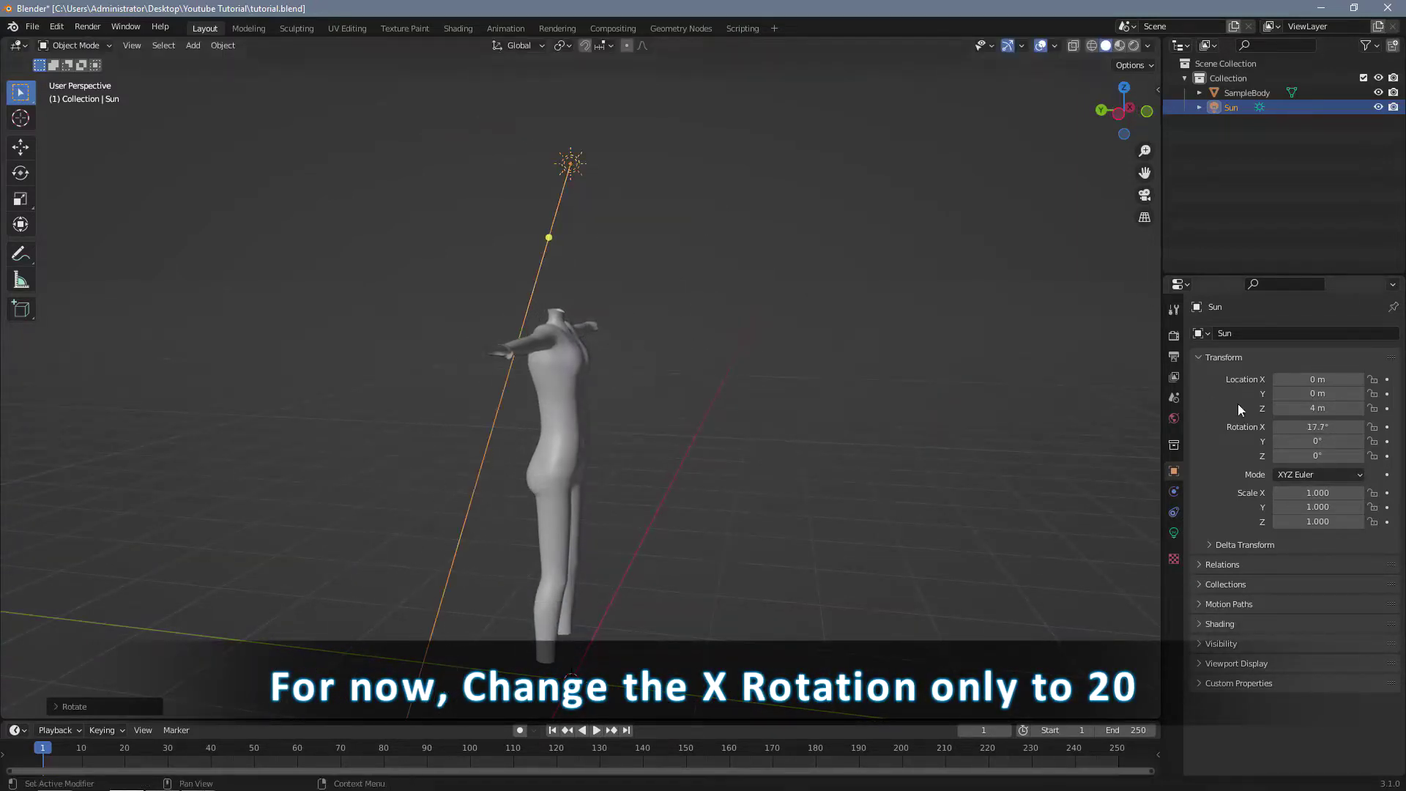
click(1318, 426)
text(20)
key(Return)
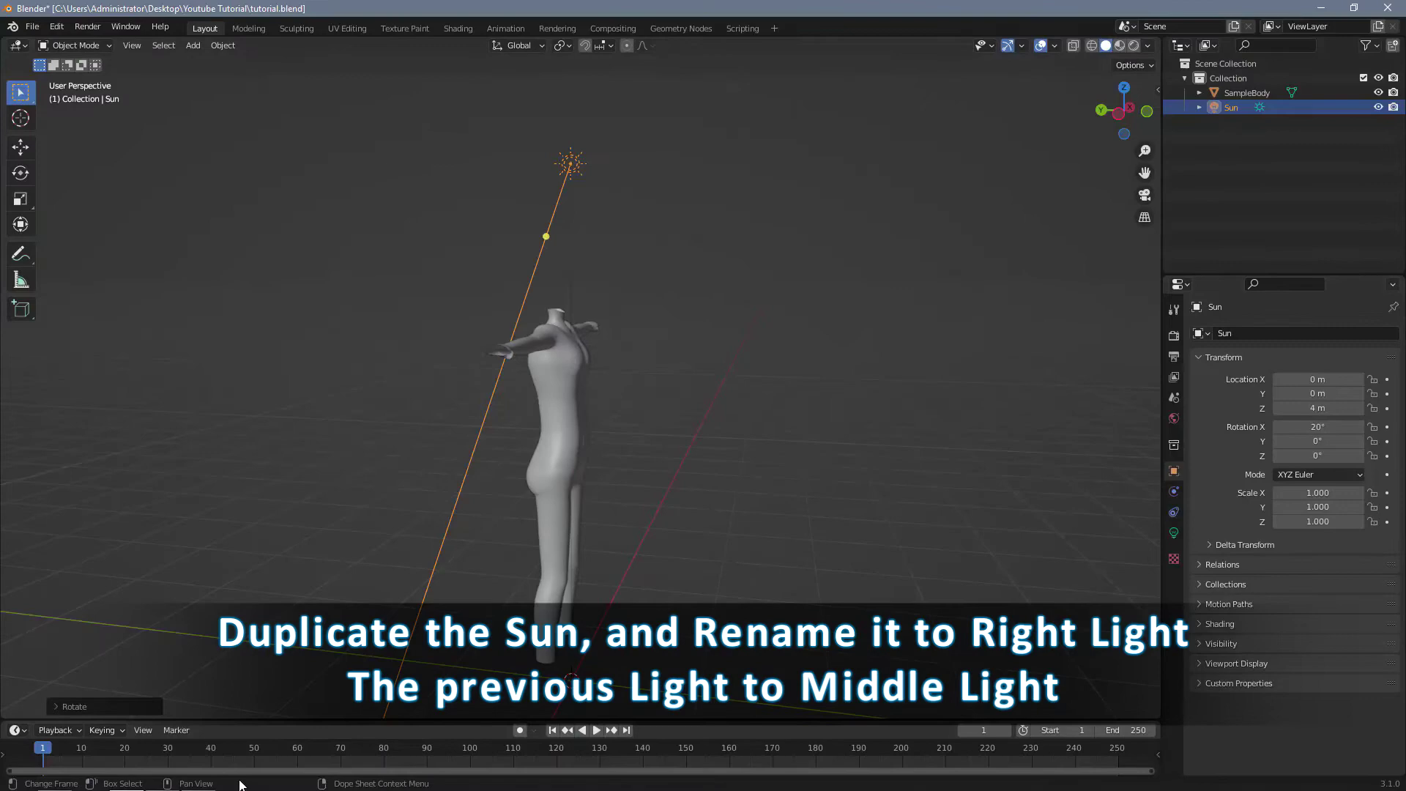
Step: Duplicate the Sun about 0.94 m along the X axis and rename the copy RightLight
middle_drag(725, 516, 572, 507)
click(1230, 108)
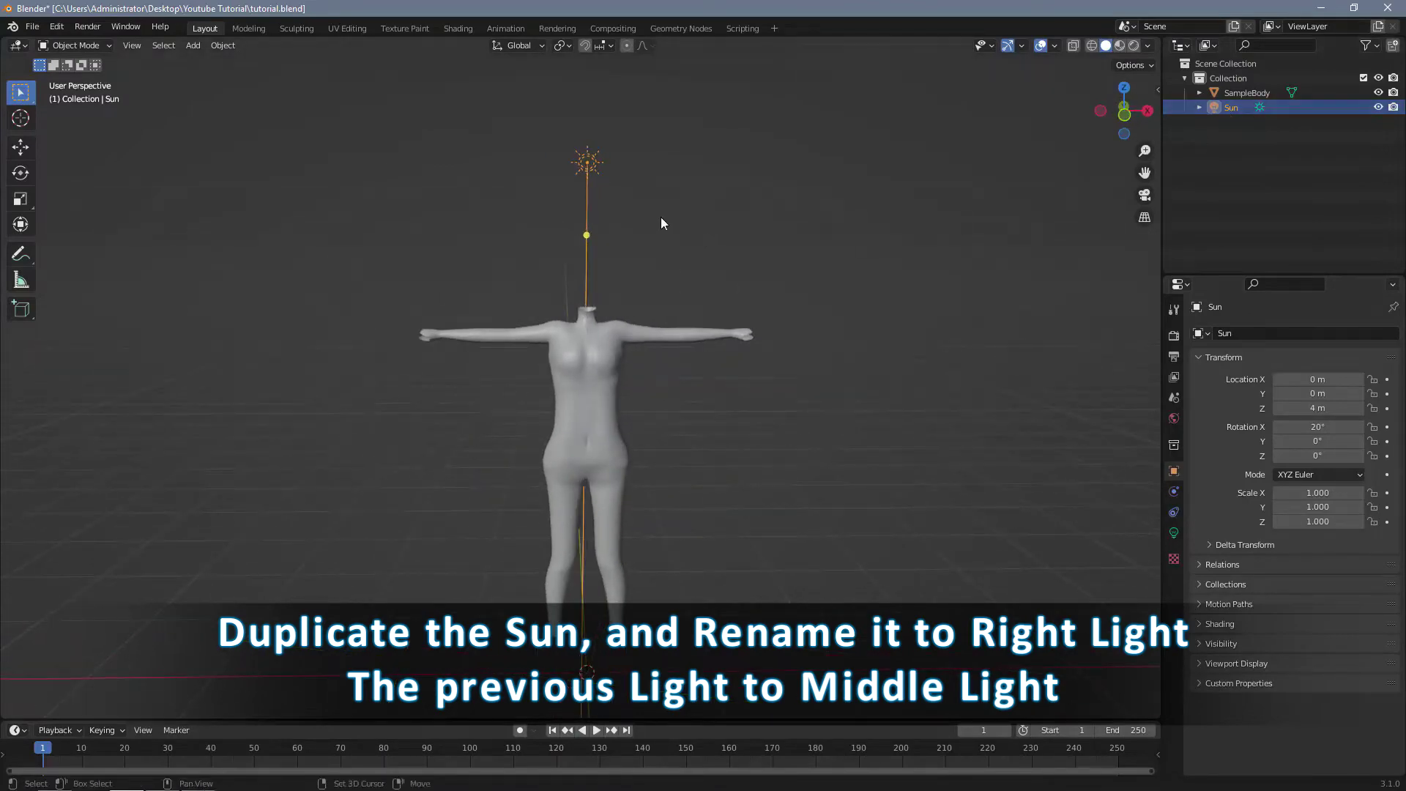
key(shift+d)
key(x)
click(784, 264)
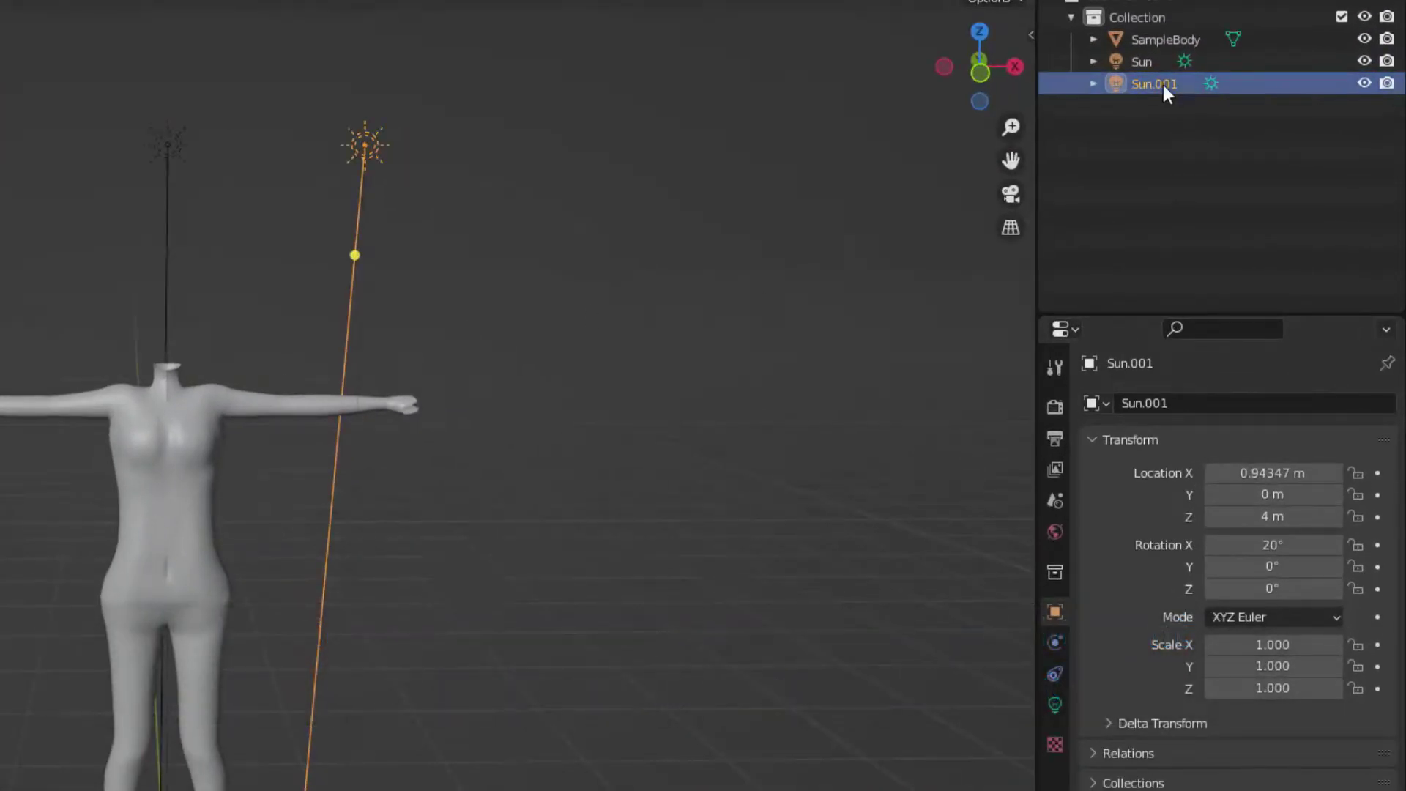
double_click(1163, 84)
text(RightLight)
key(Return)
Step: Rename the original Sun object as MidleLight
click(1184, 82)
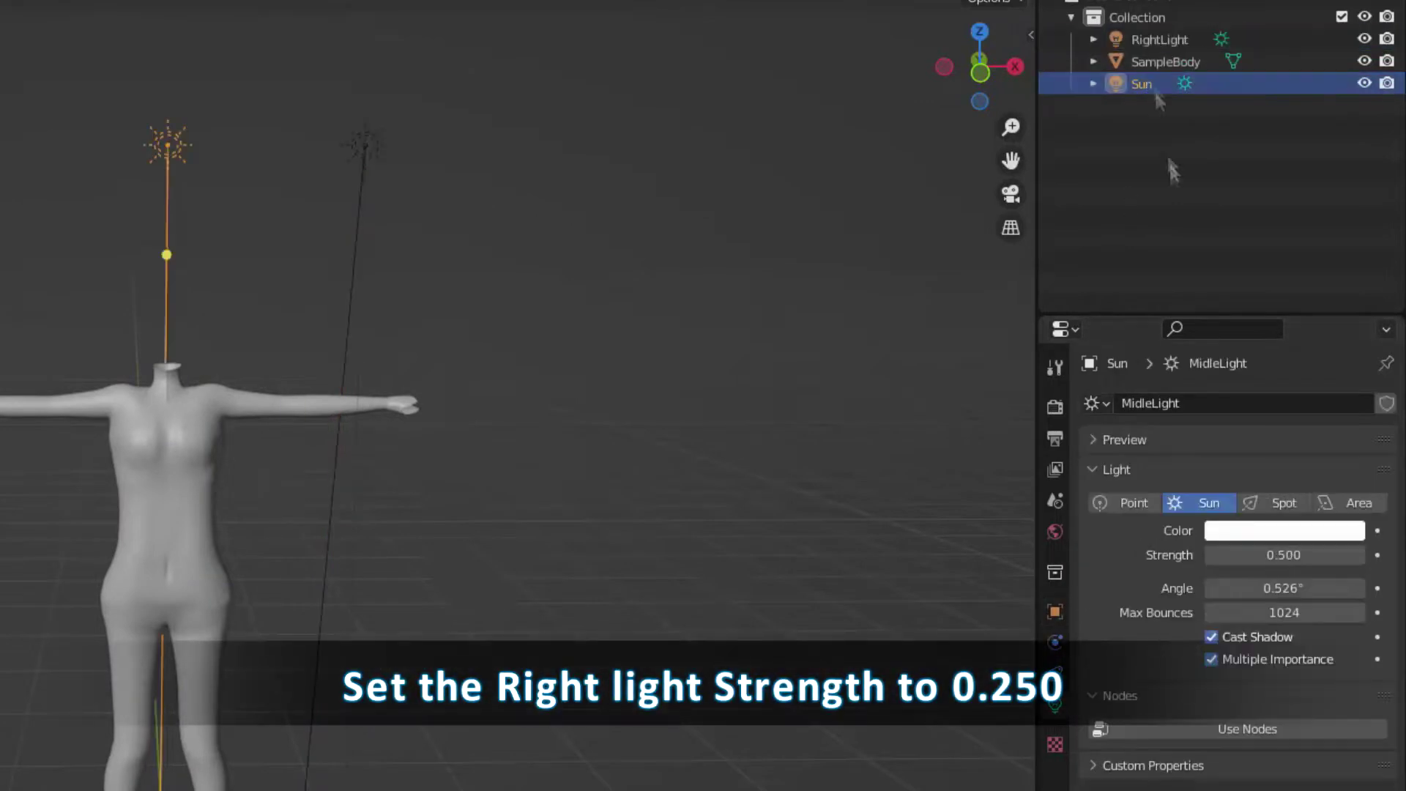
double_click(1147, 83)
text(MidleLight)
Step: Rename the RightLight object's light data as RightLight and set its strength to 0.25
click(1164, 61)
click(1232, 406)
text(RightLight)
key(Return)
click(1284, 555)
text(0.25)
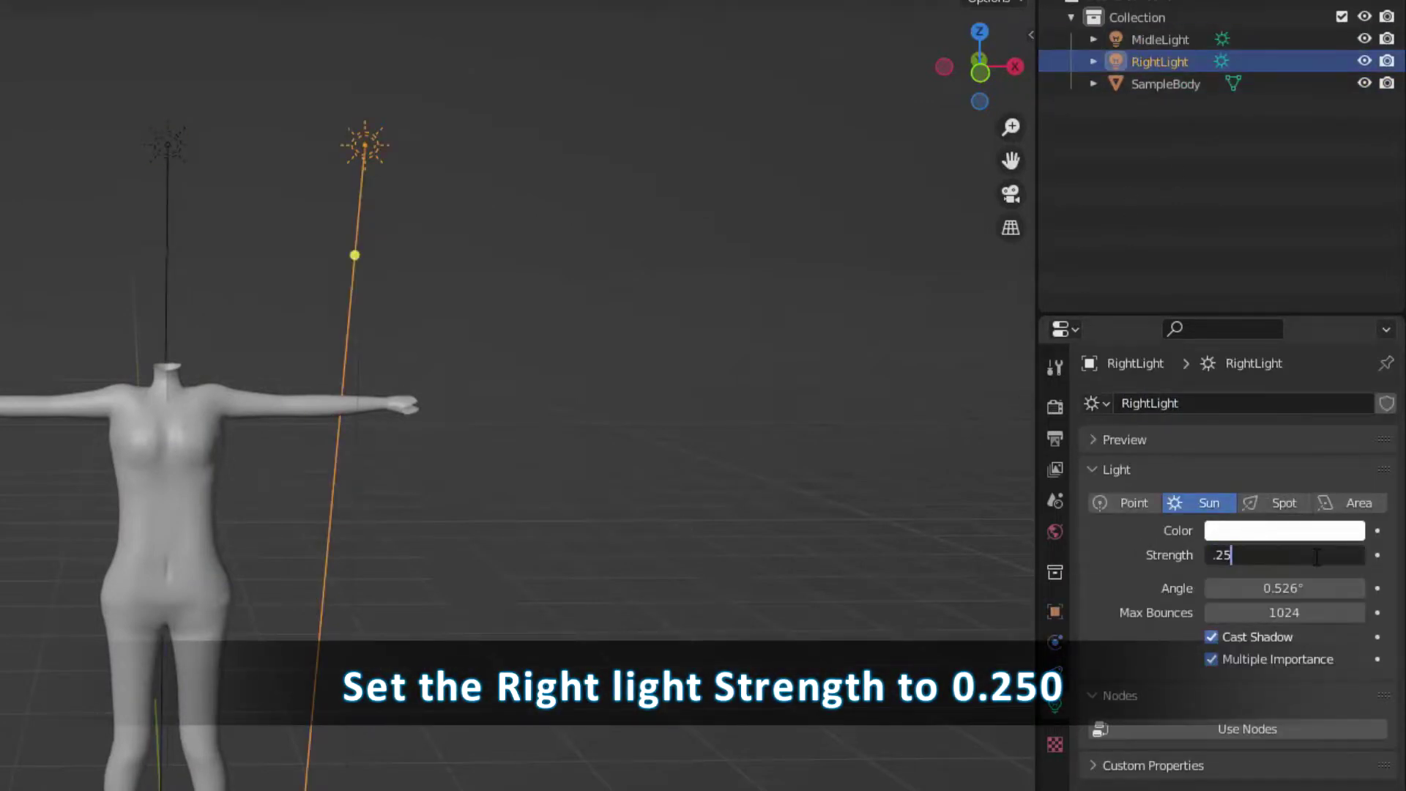
key(Return)
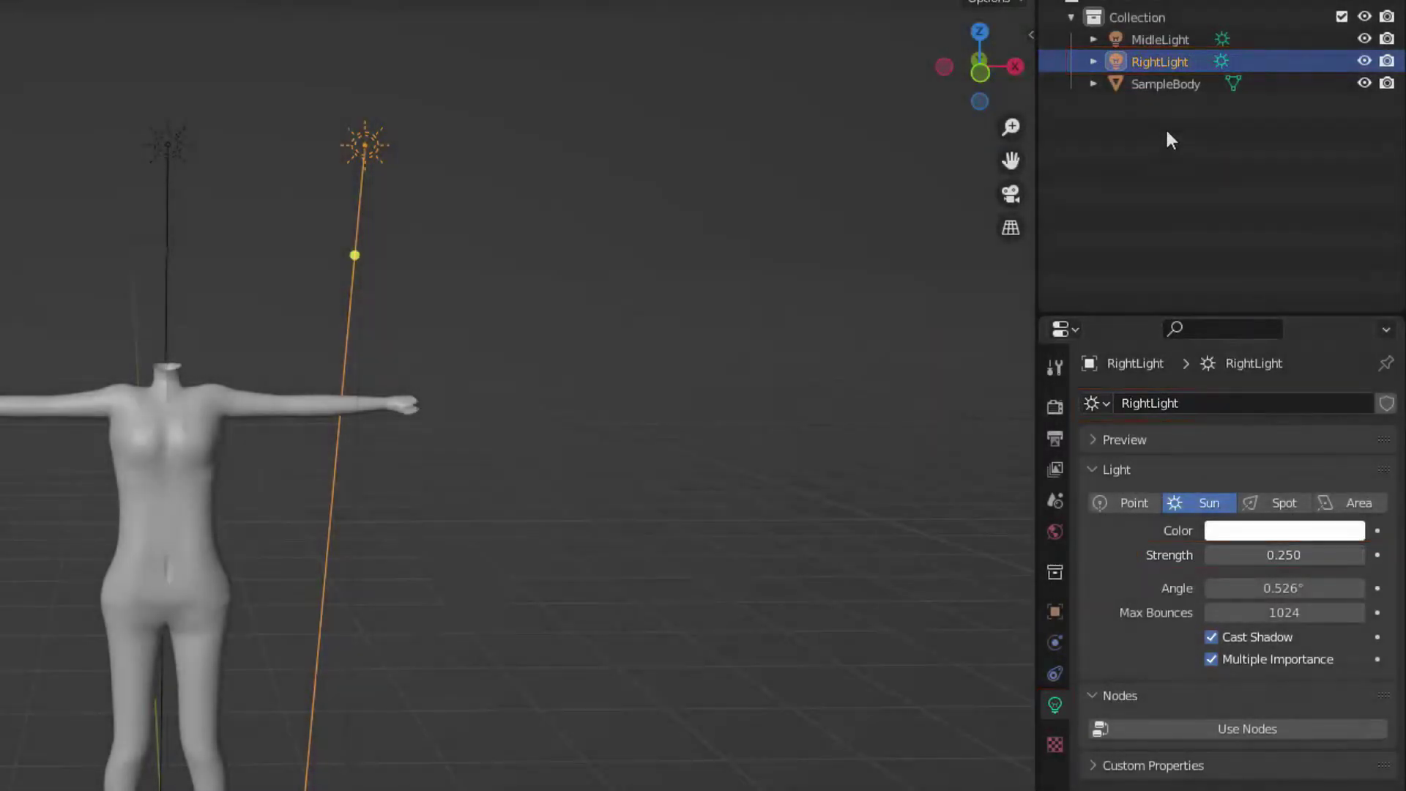
Step: Set RightLight's rotation to 71° on X and 17° on Y, and its X location to 0.9 m
click(1055, 610)
middle_drag(662, 489, 733, 505)
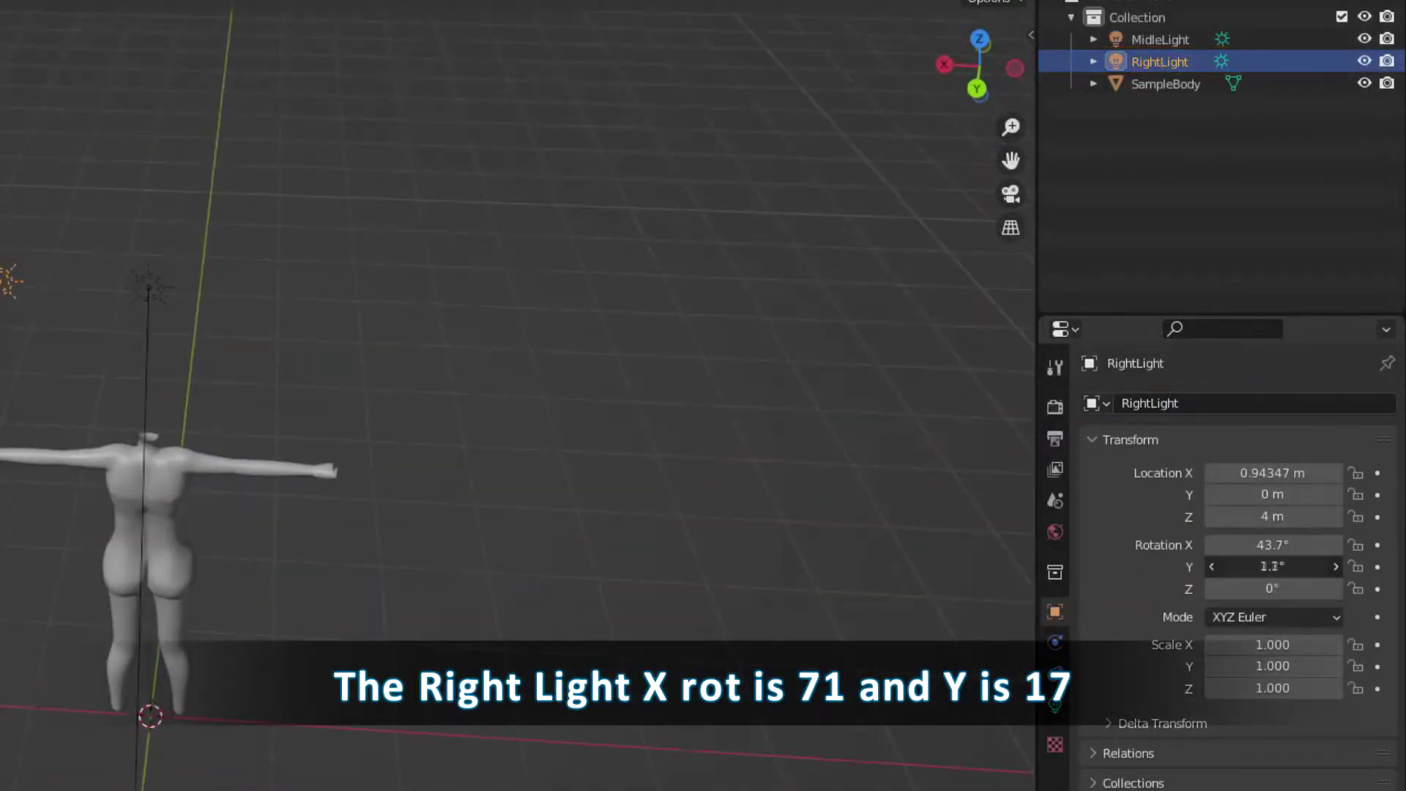
double_click(1272, 566)
text(17)
key(shift+Tab)
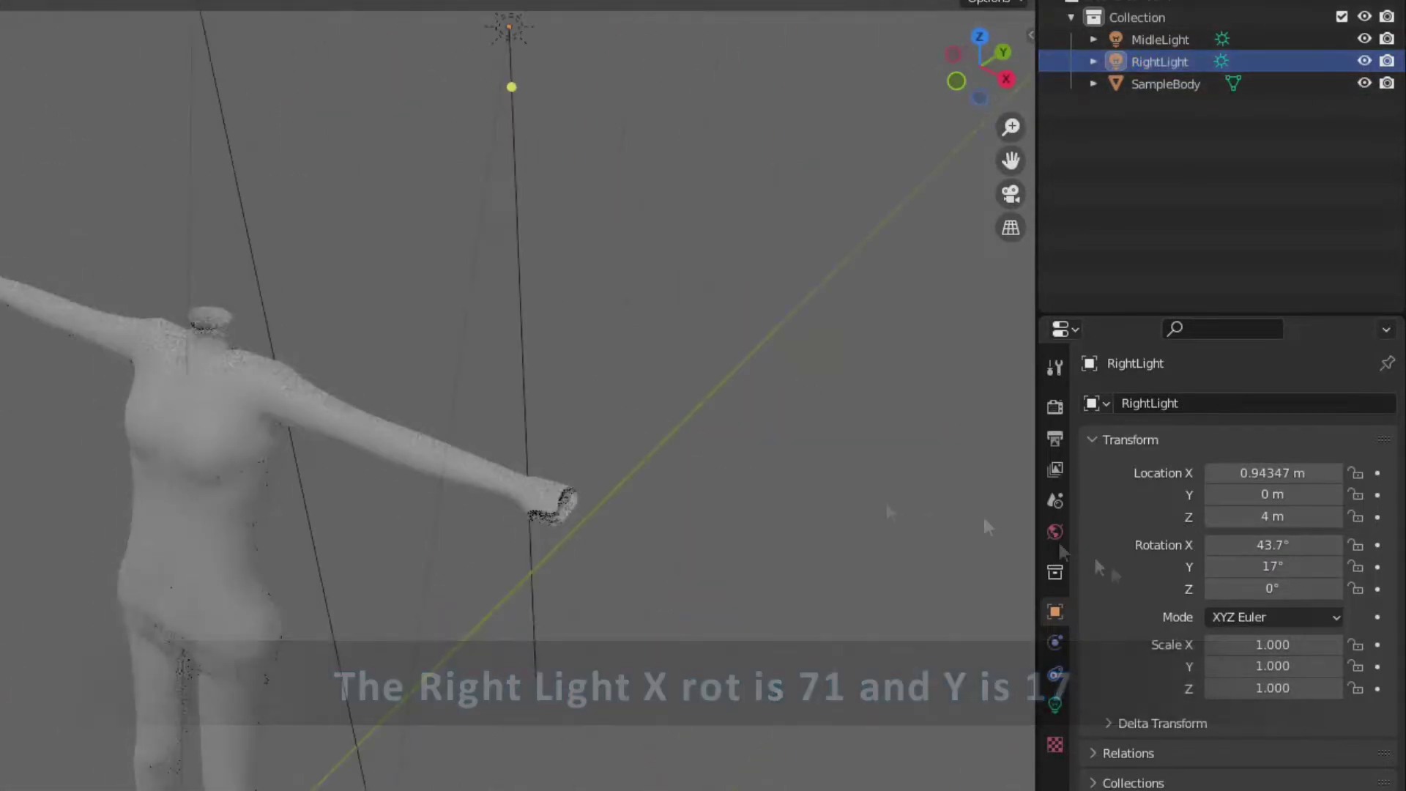
double_click(1273, 545)
text(70)
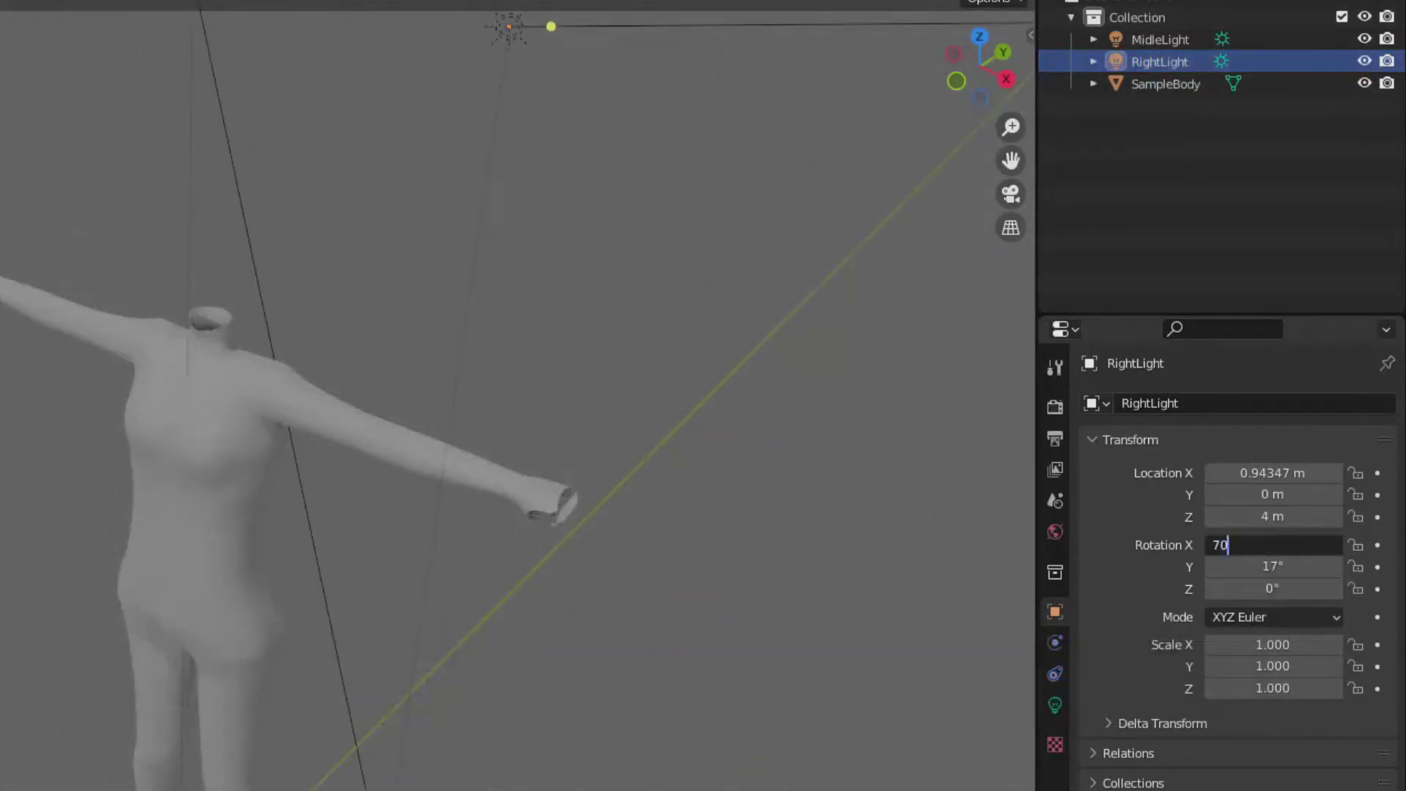
key(BackSpace)
text(1)
key(Return)
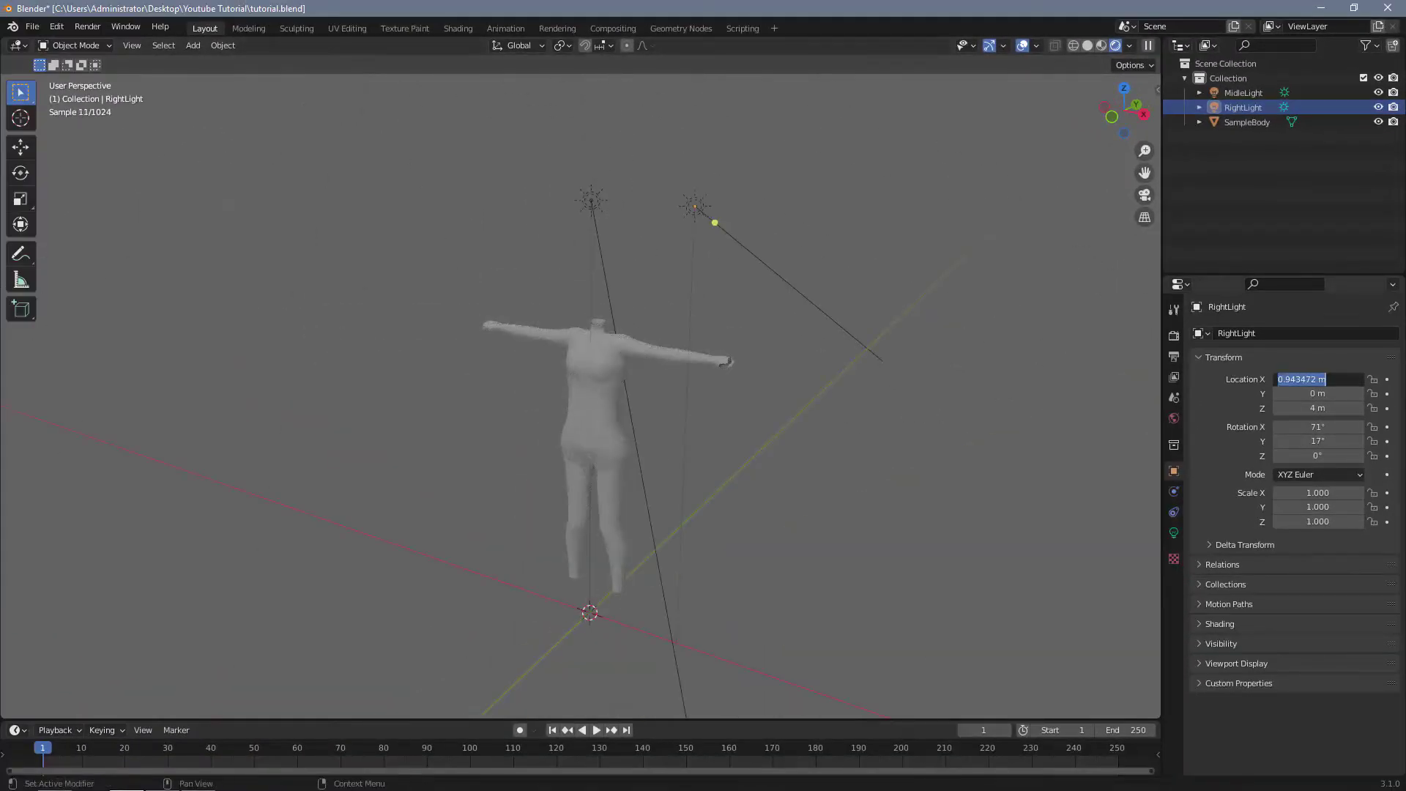
text(0.9)
key(Return)
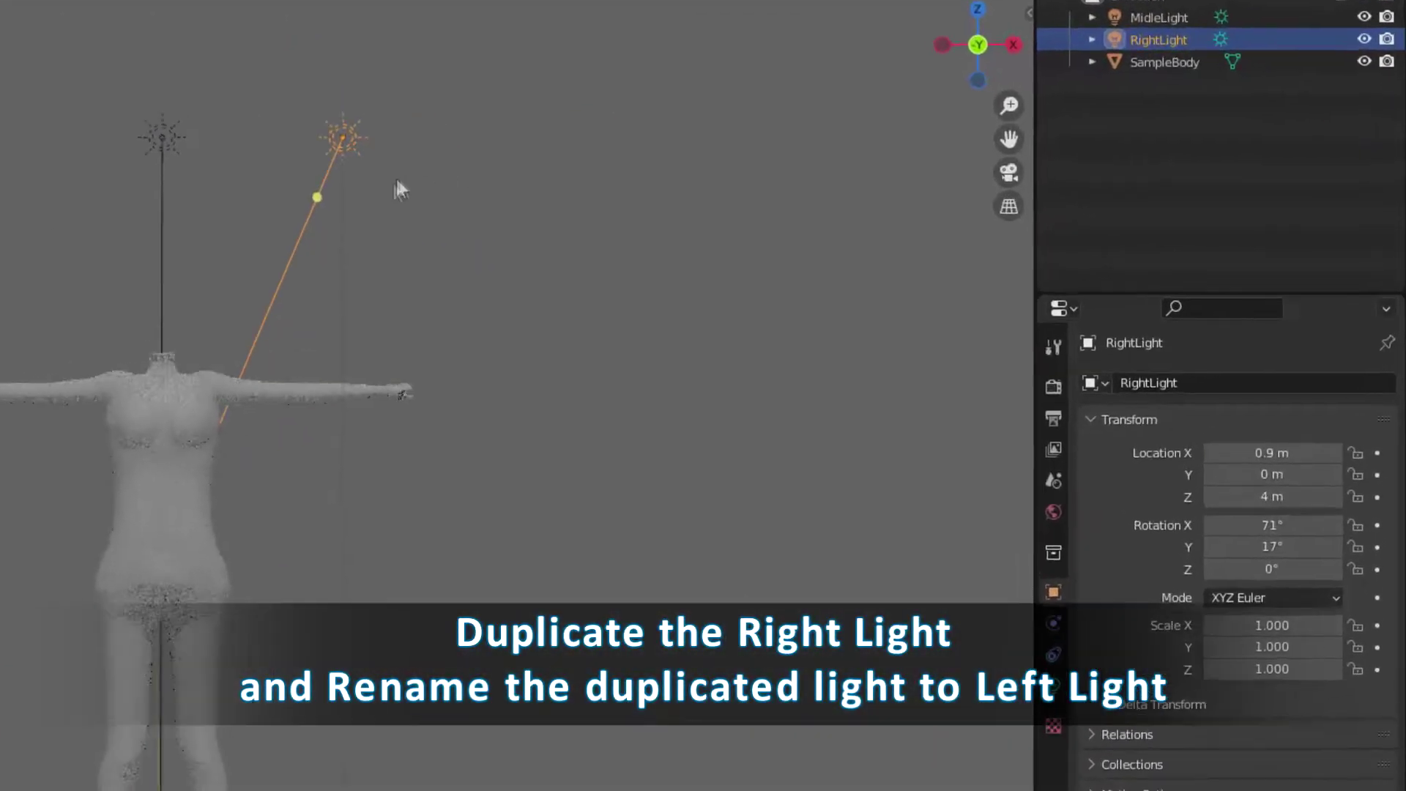
Step: Duplicate RightLight in place and rename the copy LeftLight
key(shift+d)
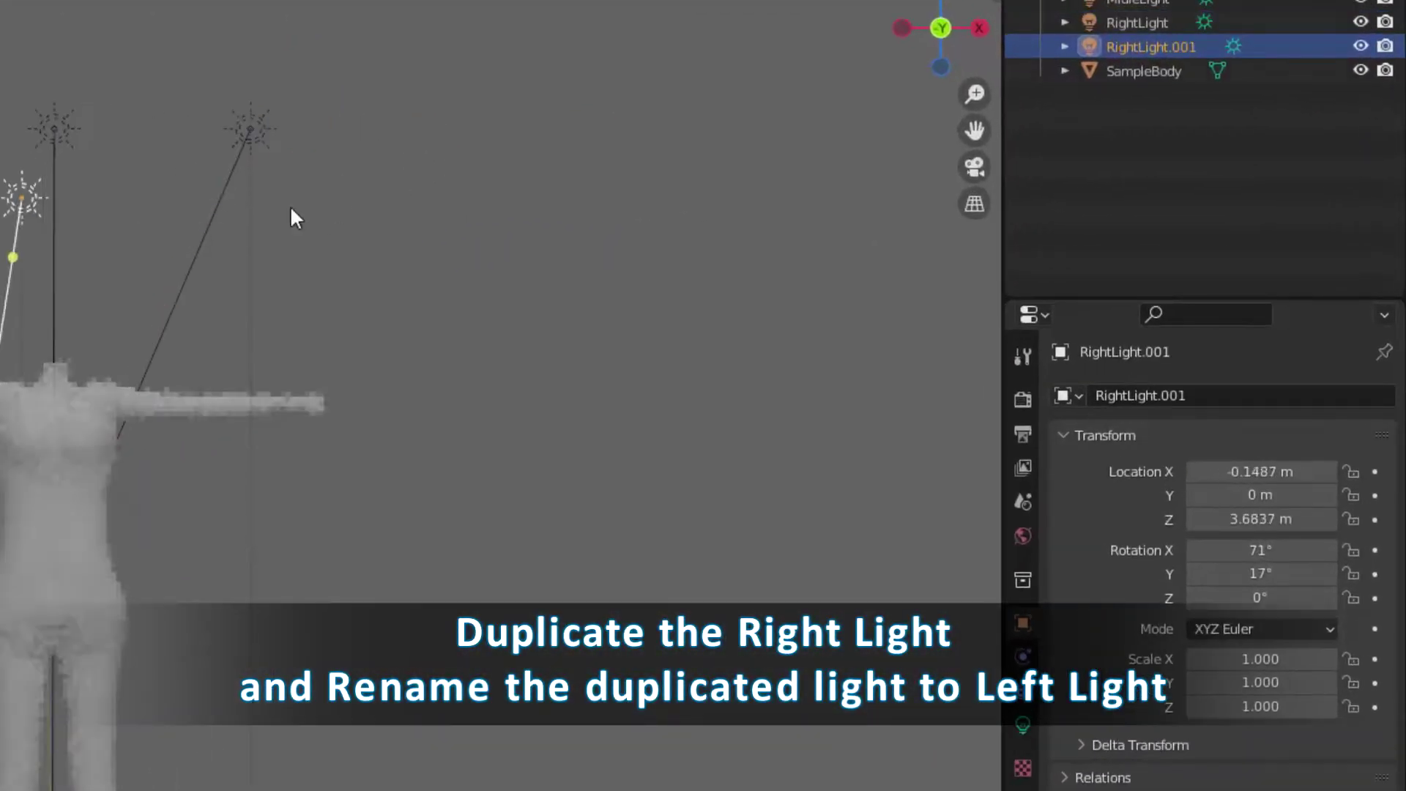
key(Escape)
double_click(1180, 46)
text(Left)
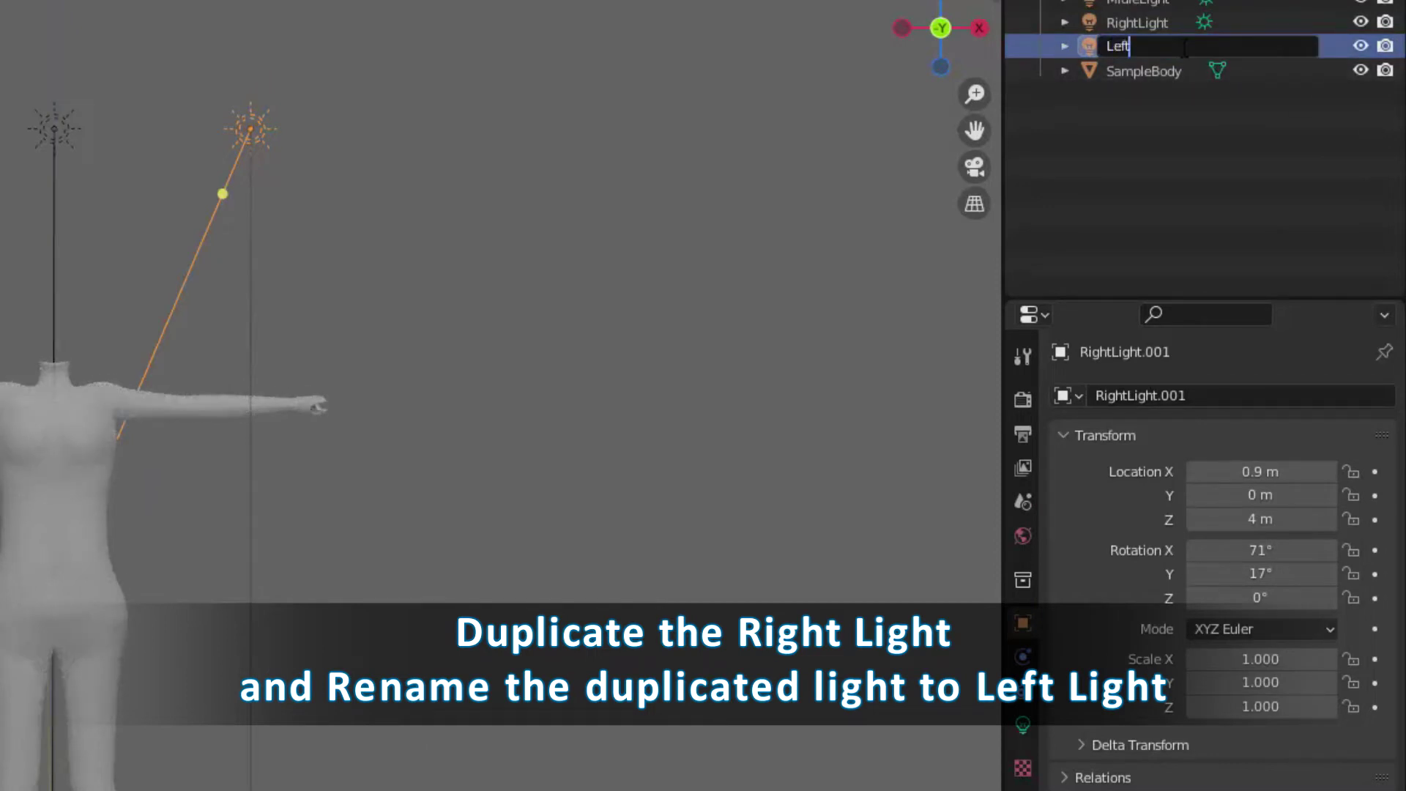
text(Light)
key(Return)
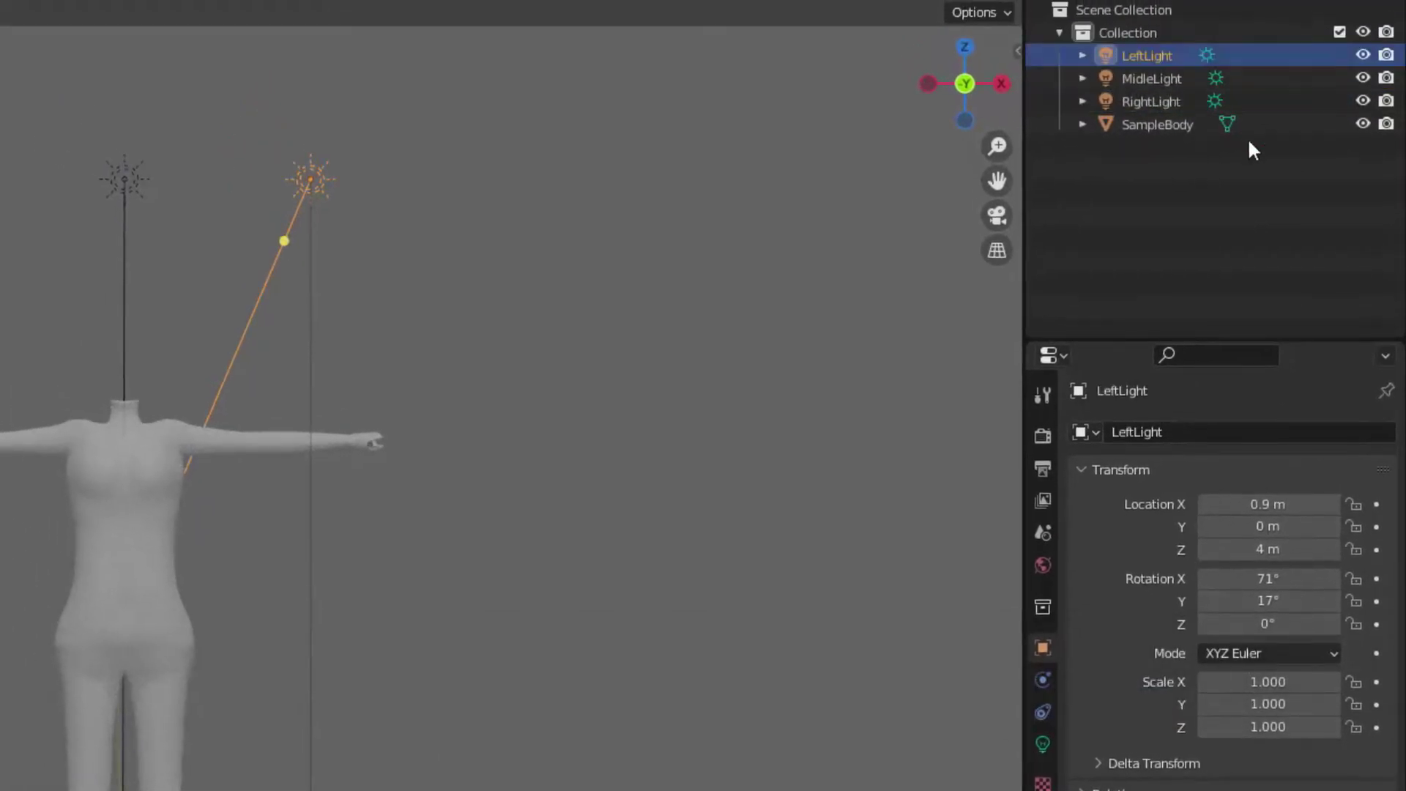
Step: Set LeftLight's X location to -0.9 m
click(1239, 505)
text(-0.9)
key(Return)
Step: Set LeftLight's rotation to -71° on X and -17° on Y
click(1239, 579)
text(-71)
key(Return)
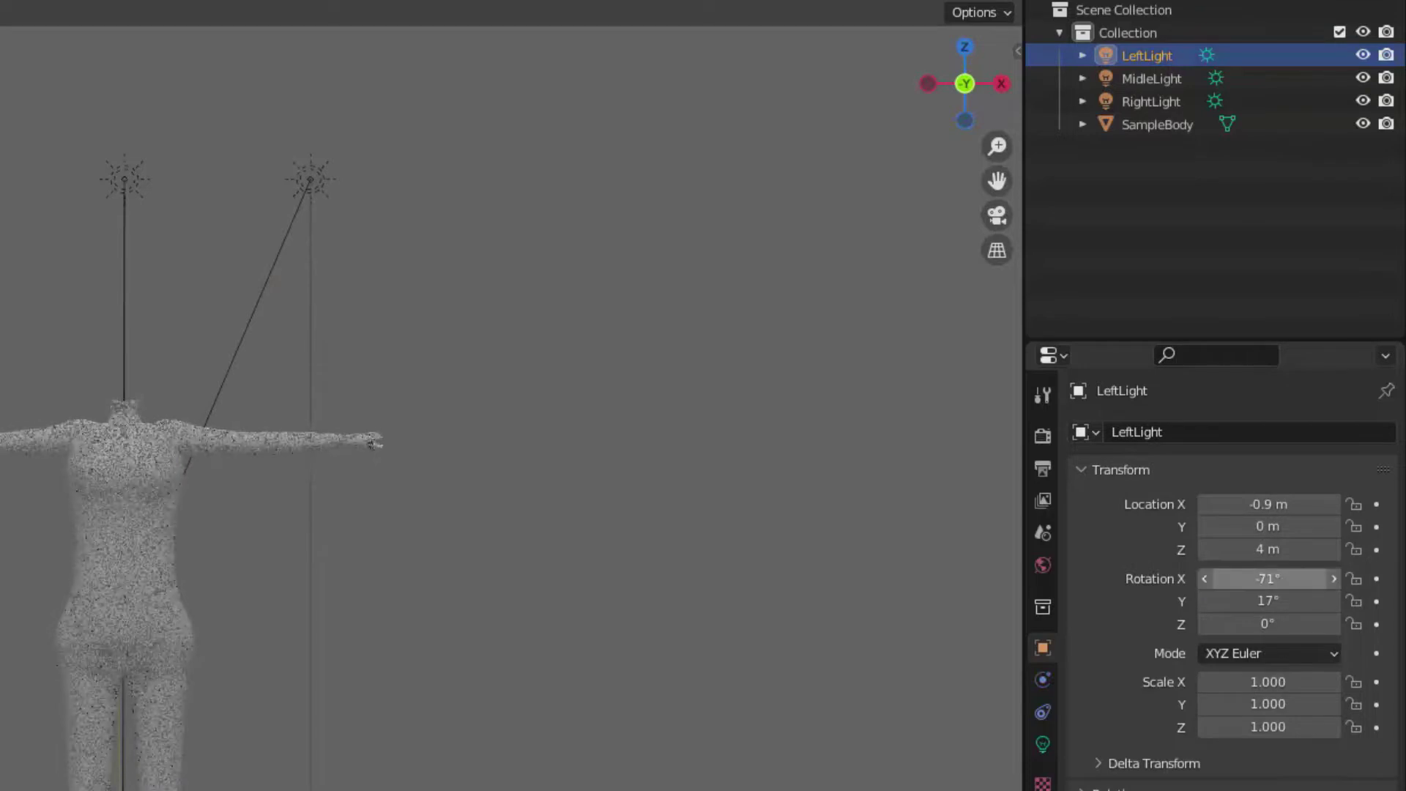
click(1268, 579)
click(1268, 601)
key(Home)
text(-)
key(Return)
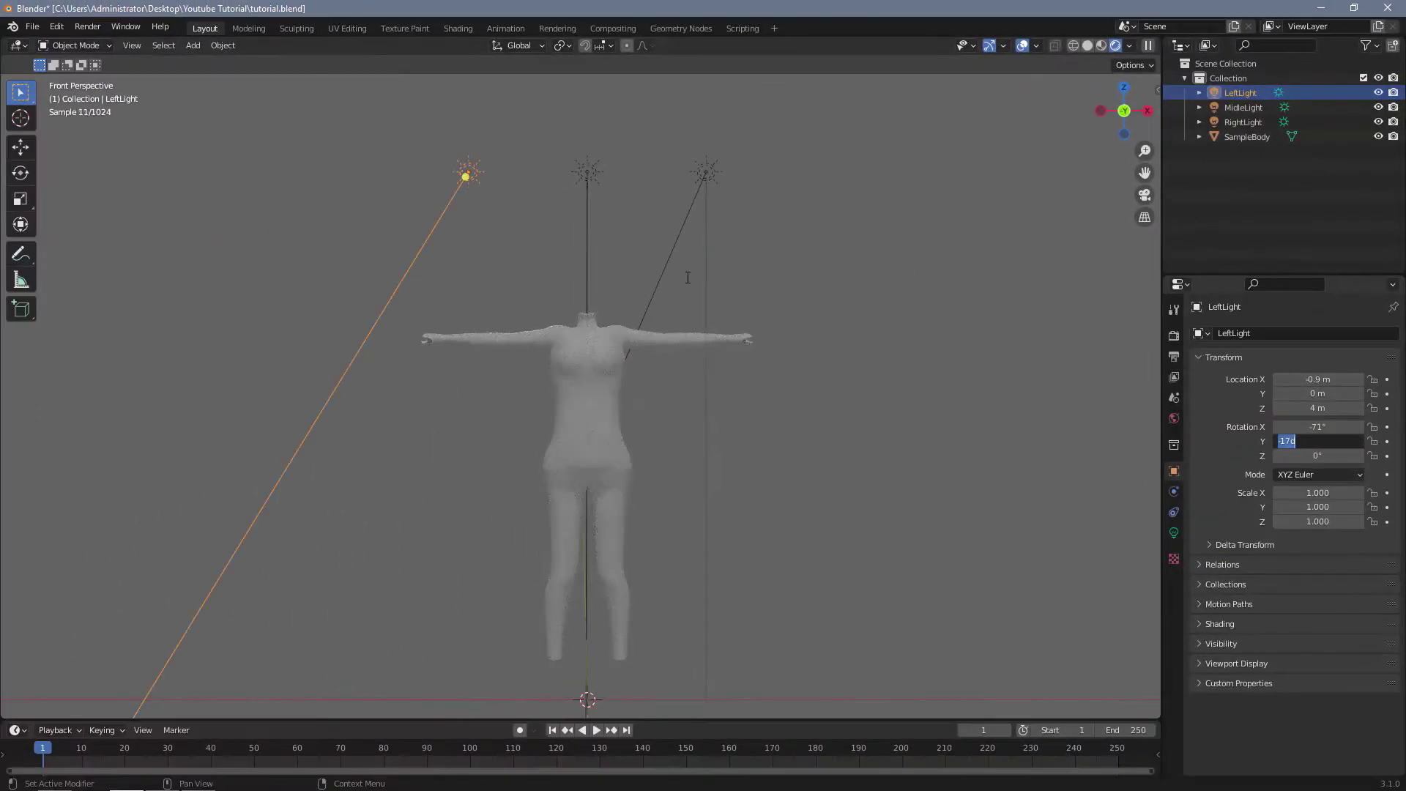
Step: Correct LeftLight's rotation to 71° on X and -17° on Y so that it mirrors RightLight
middle_drag(770, 316, 552, 444)
click(1316, 426)
key(Home)
key(Delete)
key(Return)
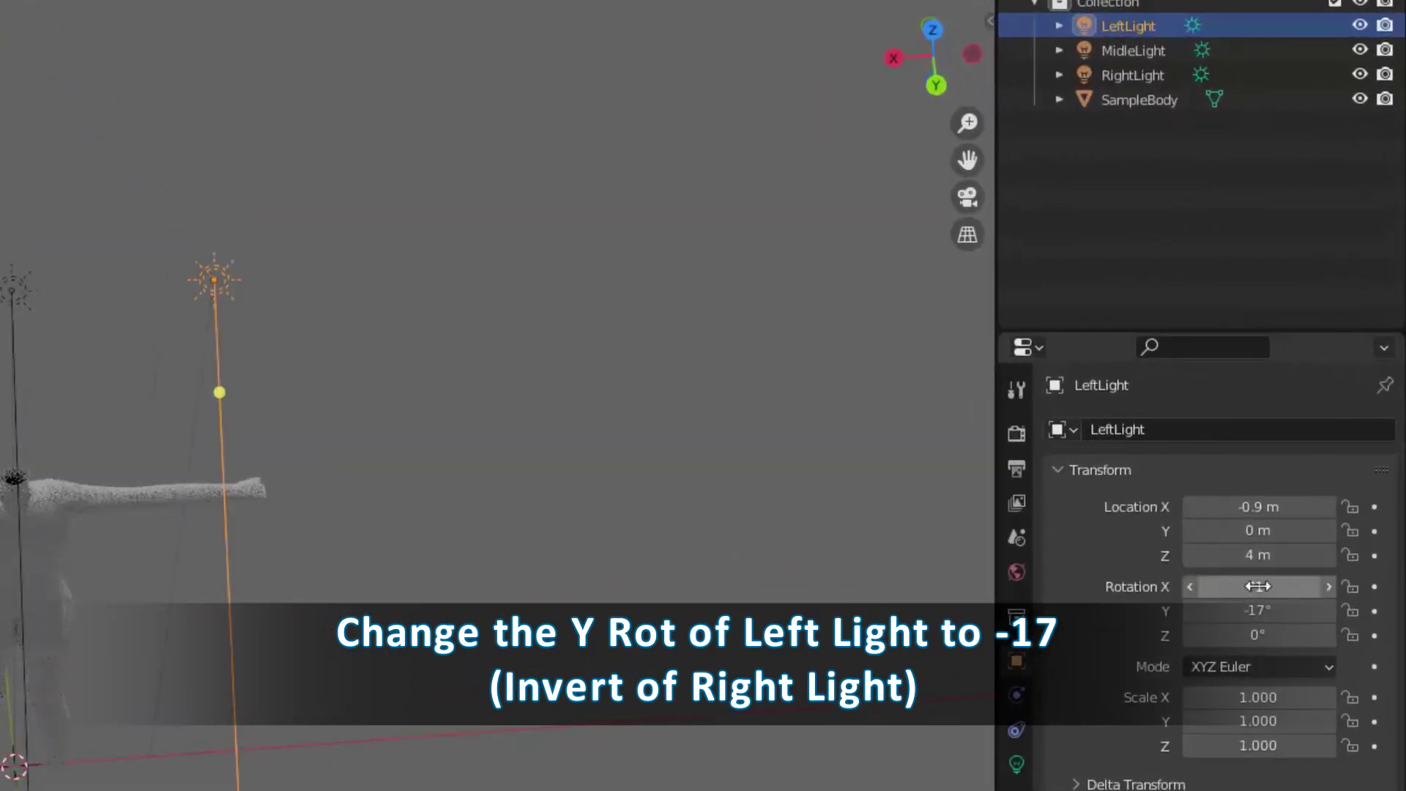
click(1316, 440)
key(Home)
key(Delete)
key(Return)
click(1258, 611)
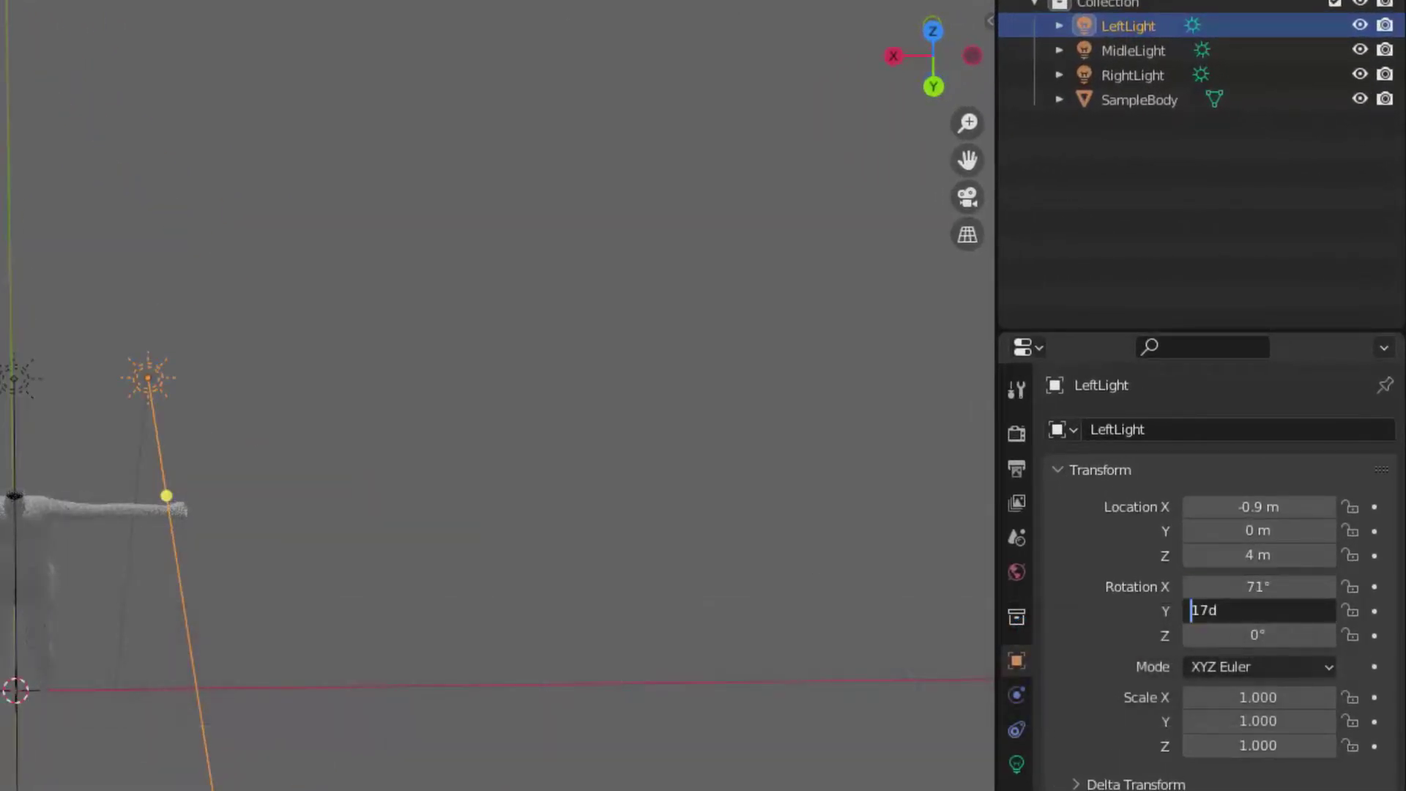
text(-17)
key(Return)
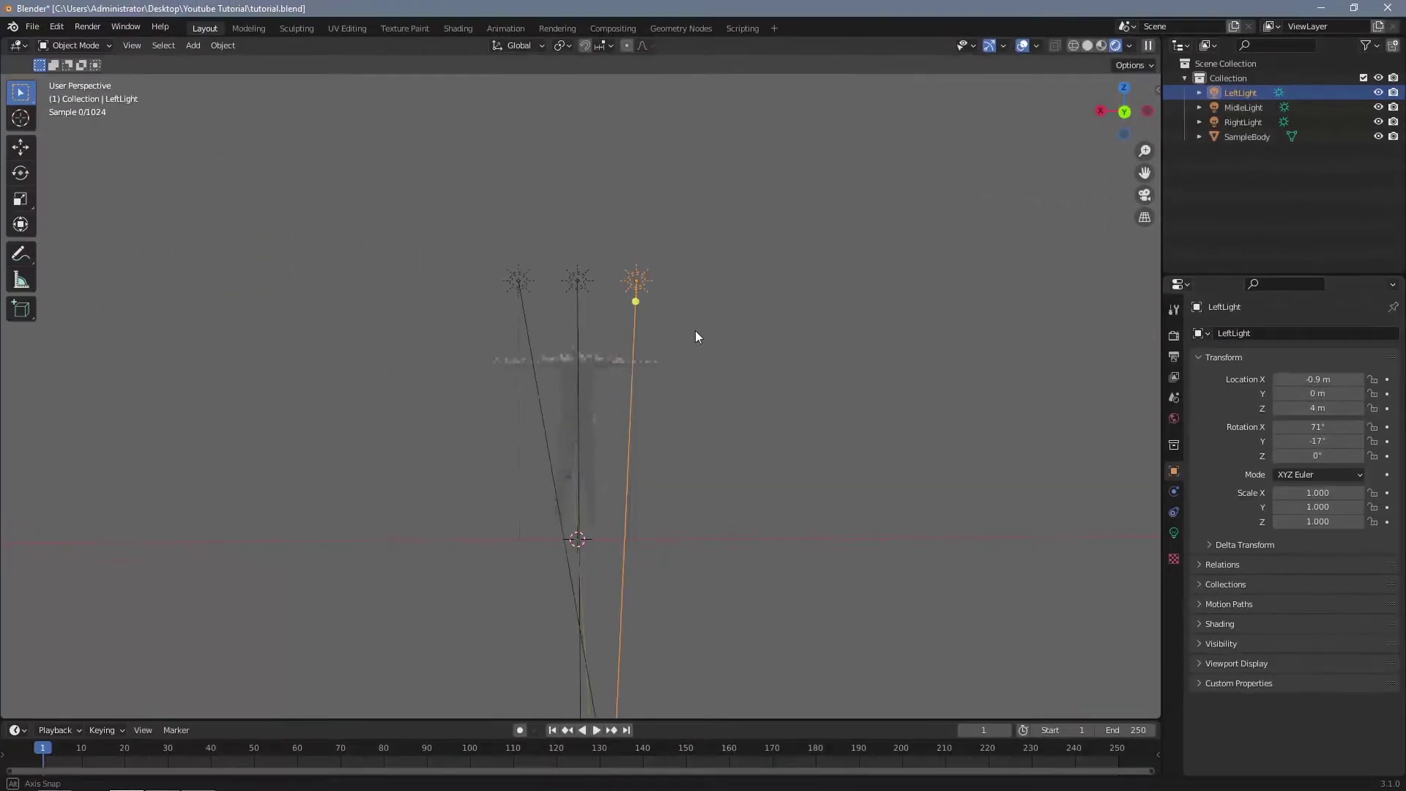
Step: Examine how the three sun lights are arranged and how they shade the body's front and back
middle_drag(693, 333, 927, 401)
scroll(700, 374, up, 2)
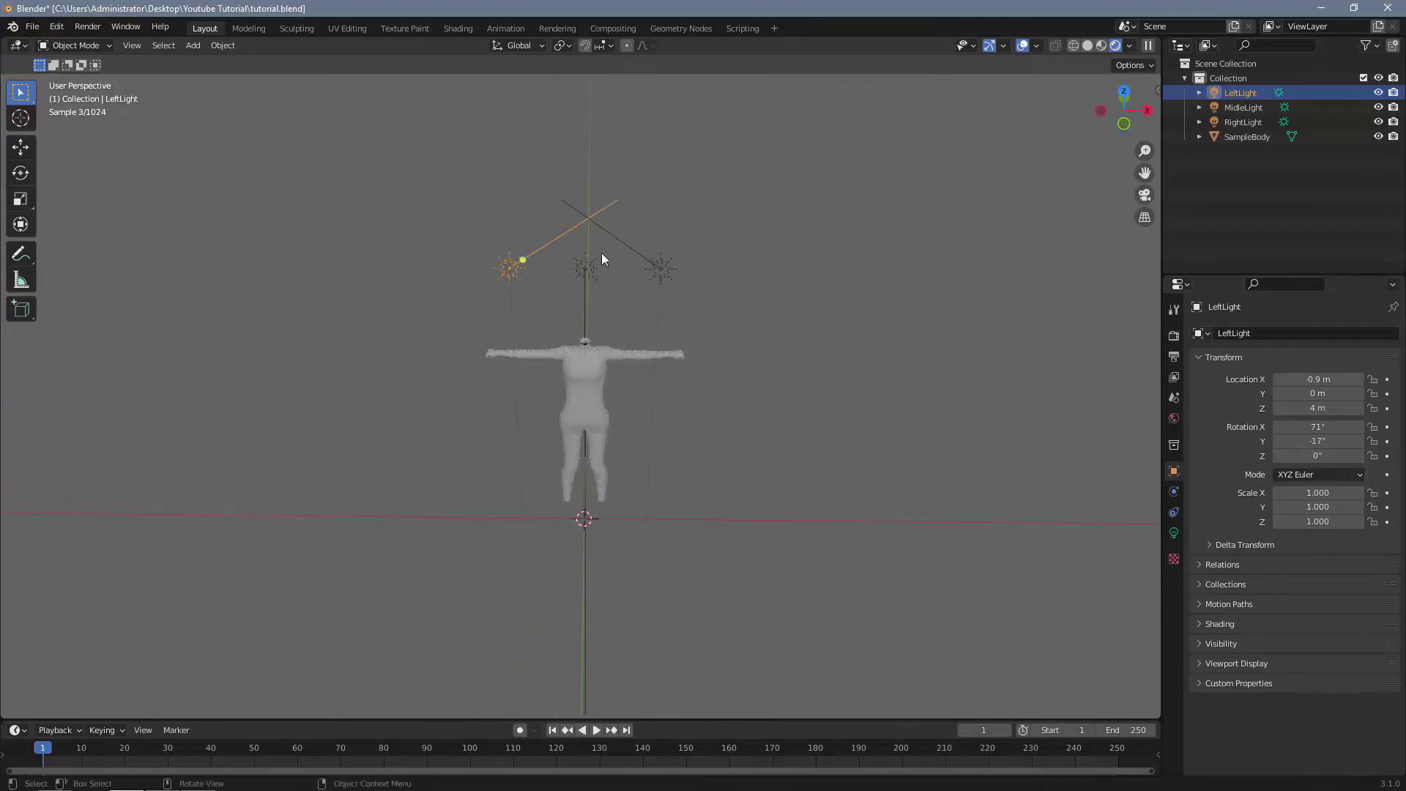
click(1173, 533)
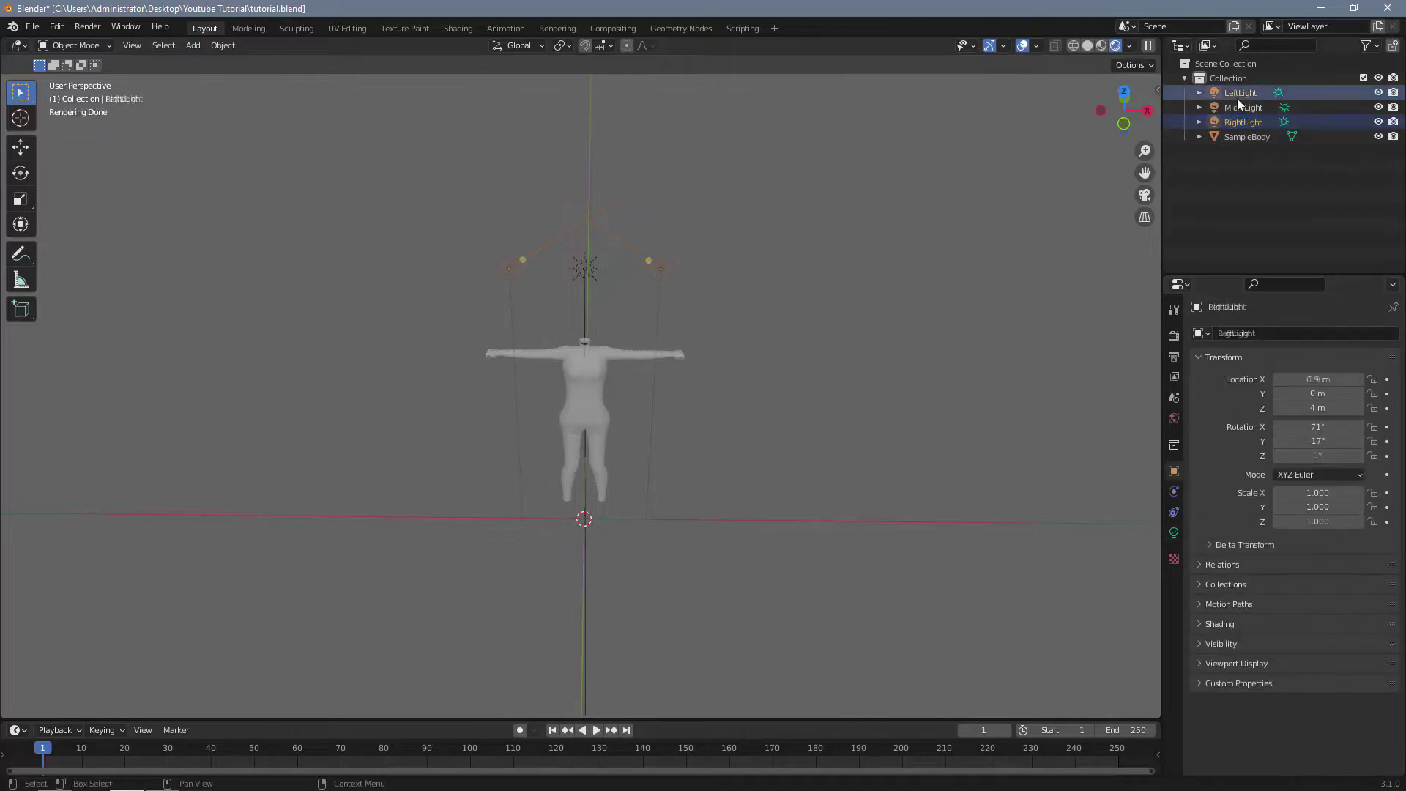
click(1238, 96)
middle_drag(678, 451, 684, 426)
scroll(684, 426, up, 4)
scroll(652, 580, up, 2)
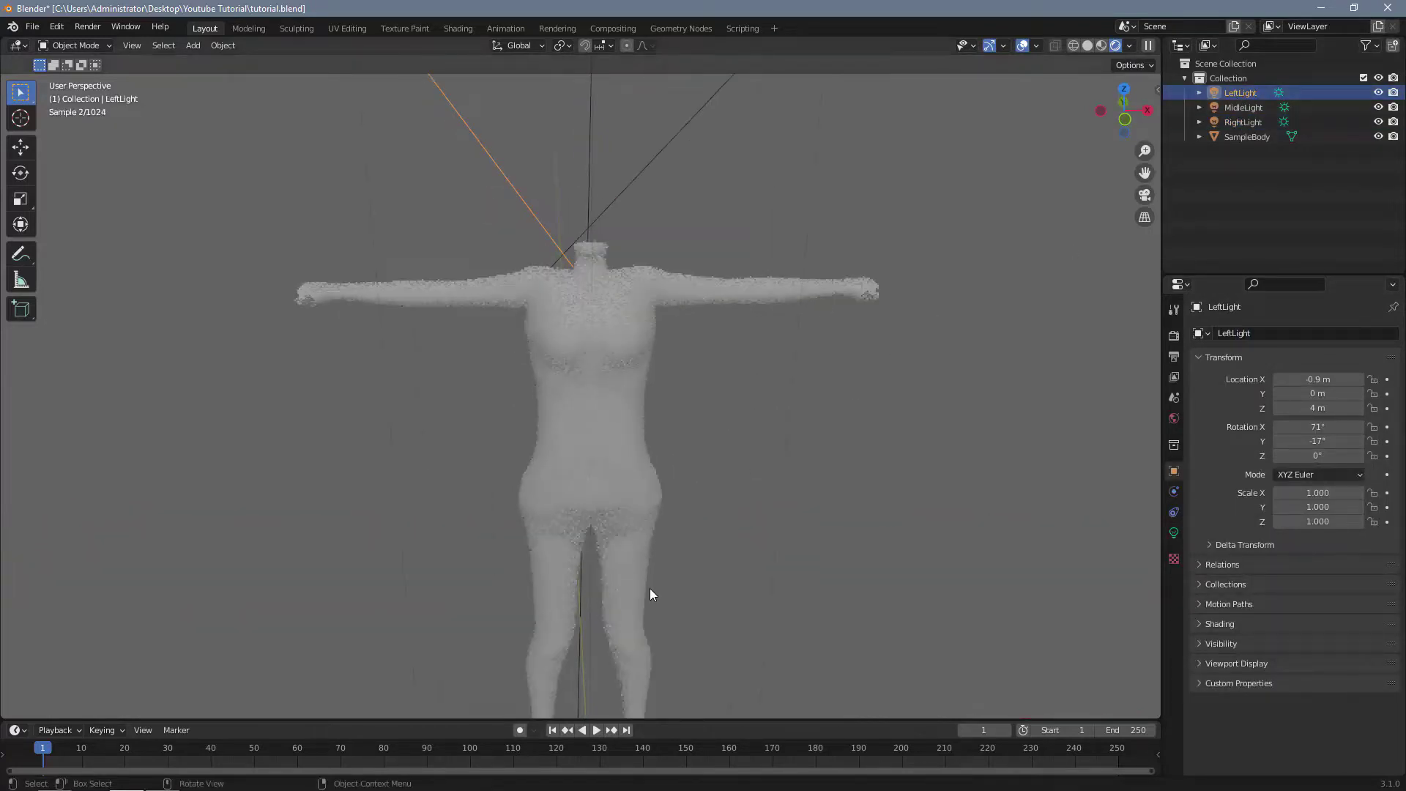
scroll(655, 476, up, 2)
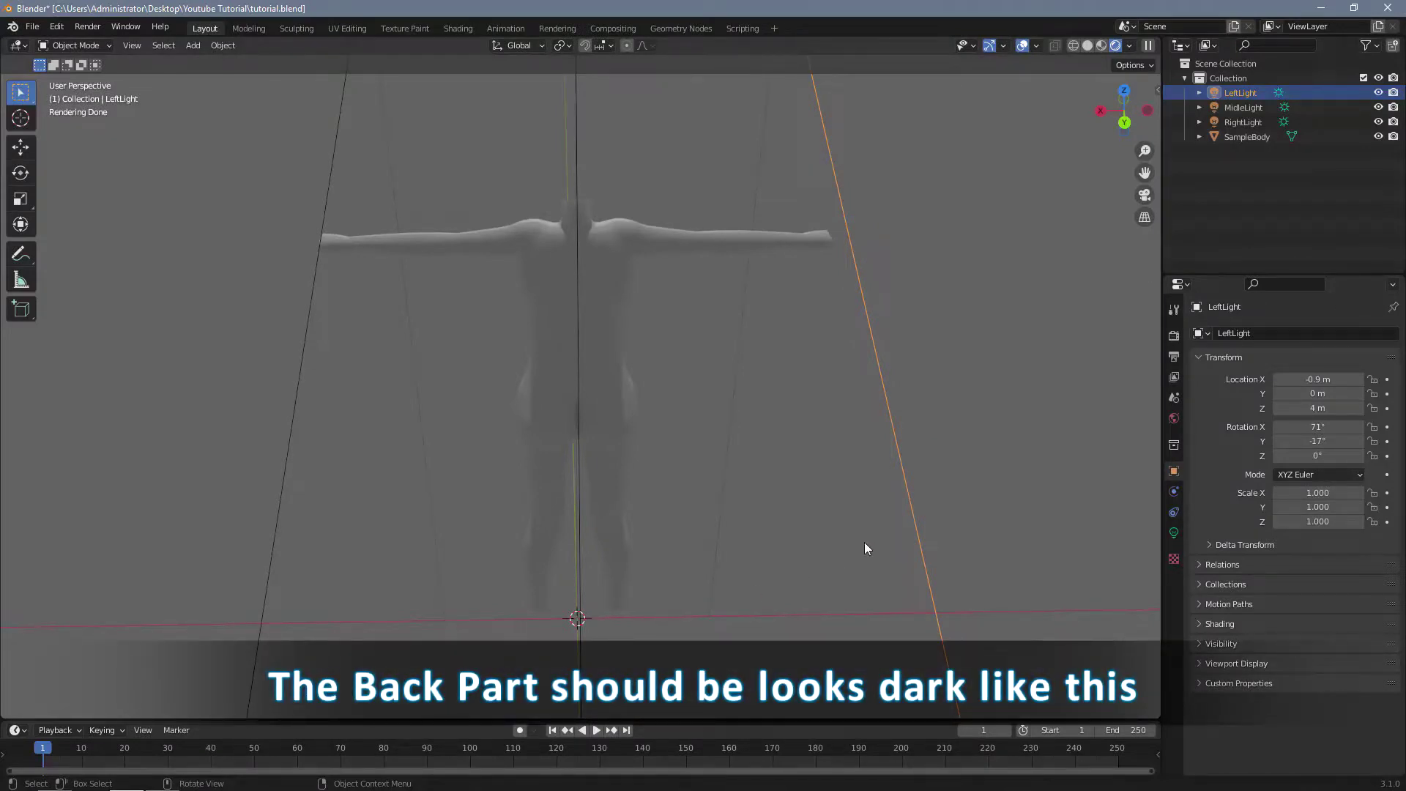
Step: Split the 3D viewport vertically in two and show the body's front in one half with a slightly tilted orthographic view
right_click(1160, 532)
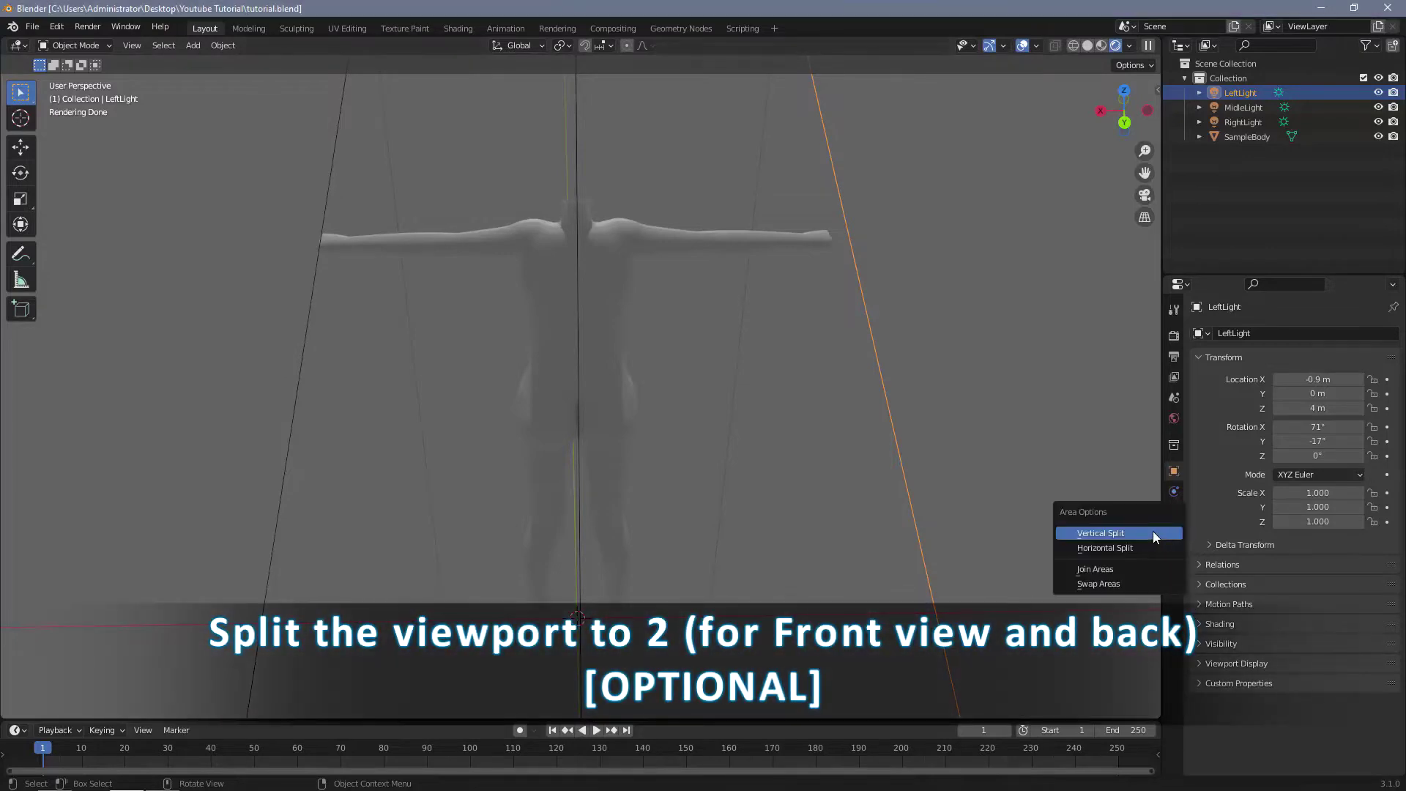
click(1152, 533)
click(578, 455)
key(KP_1)
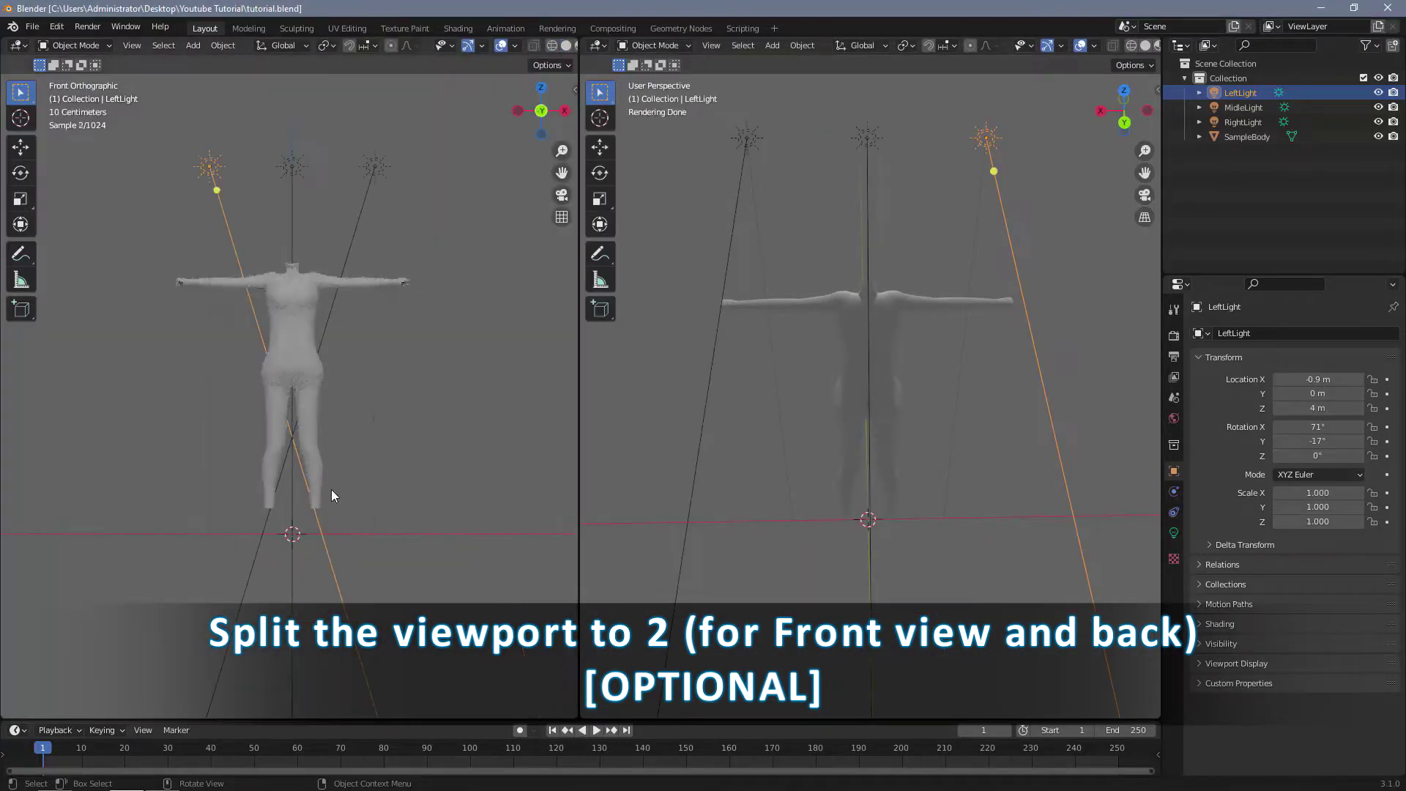
key(KP_8)
key(KP_8)
key(KP_5)
key(KP_2)
scroll(332, 483, up, 3)
scroll(331, 484, up, 1)
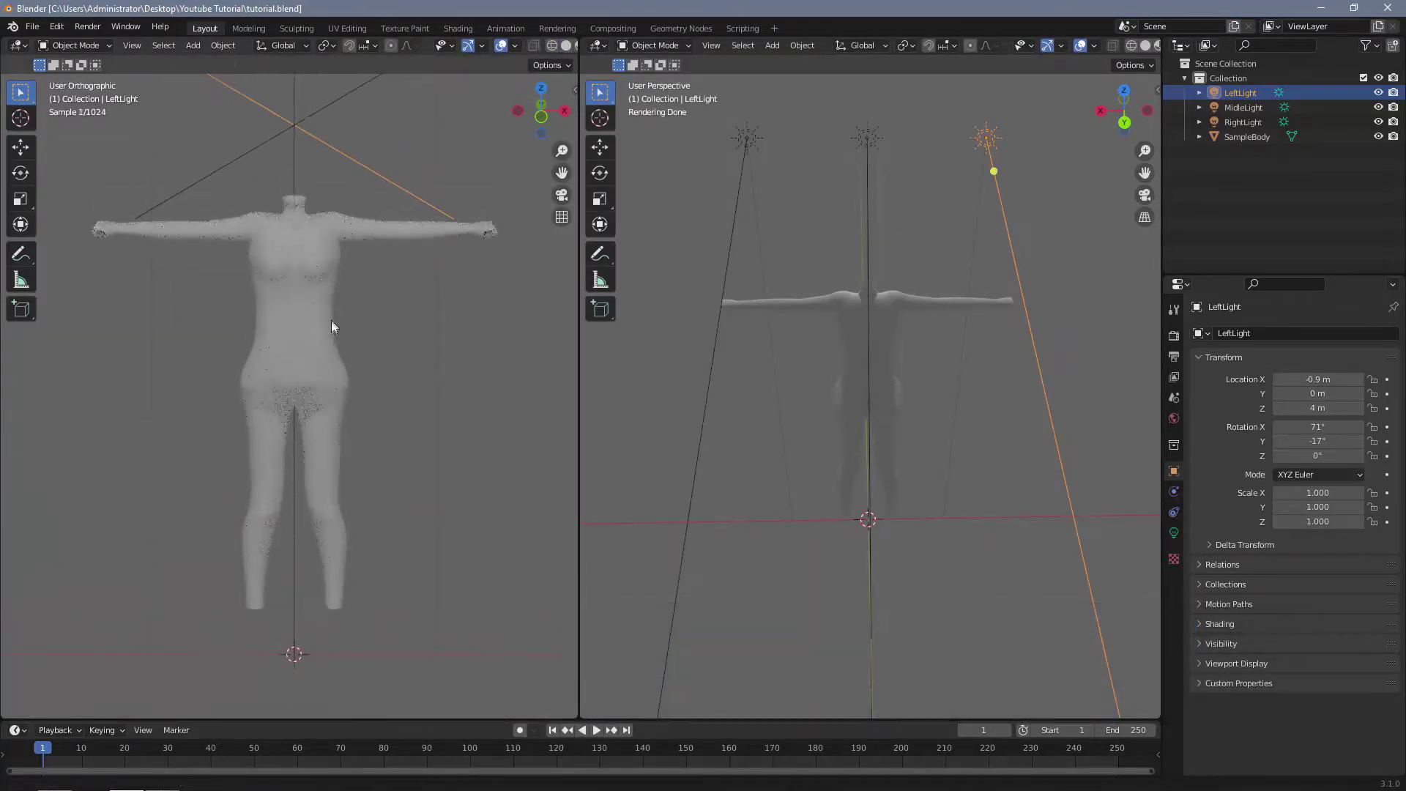
Step: Align the second viewport to the back view and hide the gizmos and overlays in both viewports
key(KP_1)
key(ctrl+KP_1)
key(KP_5)
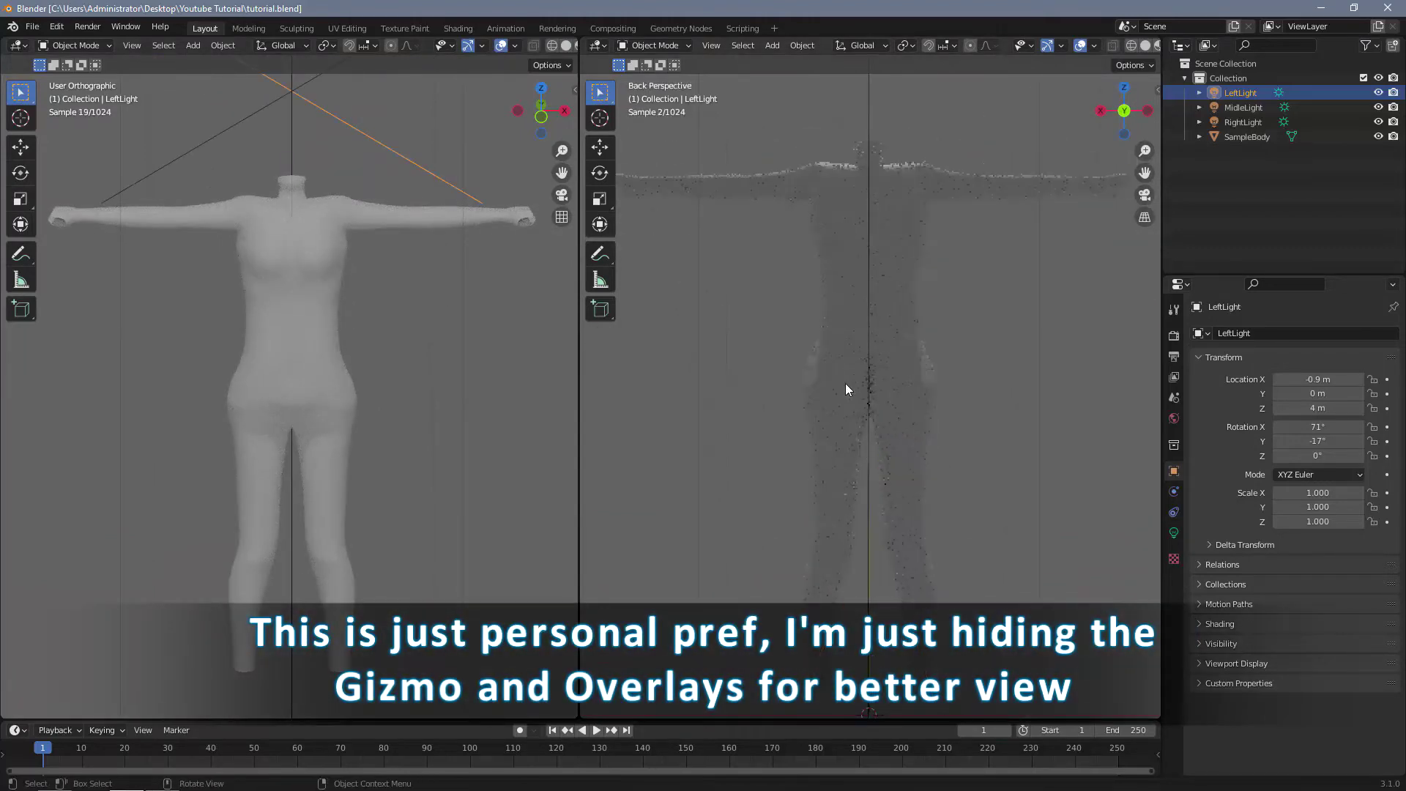
click(1081, 47)
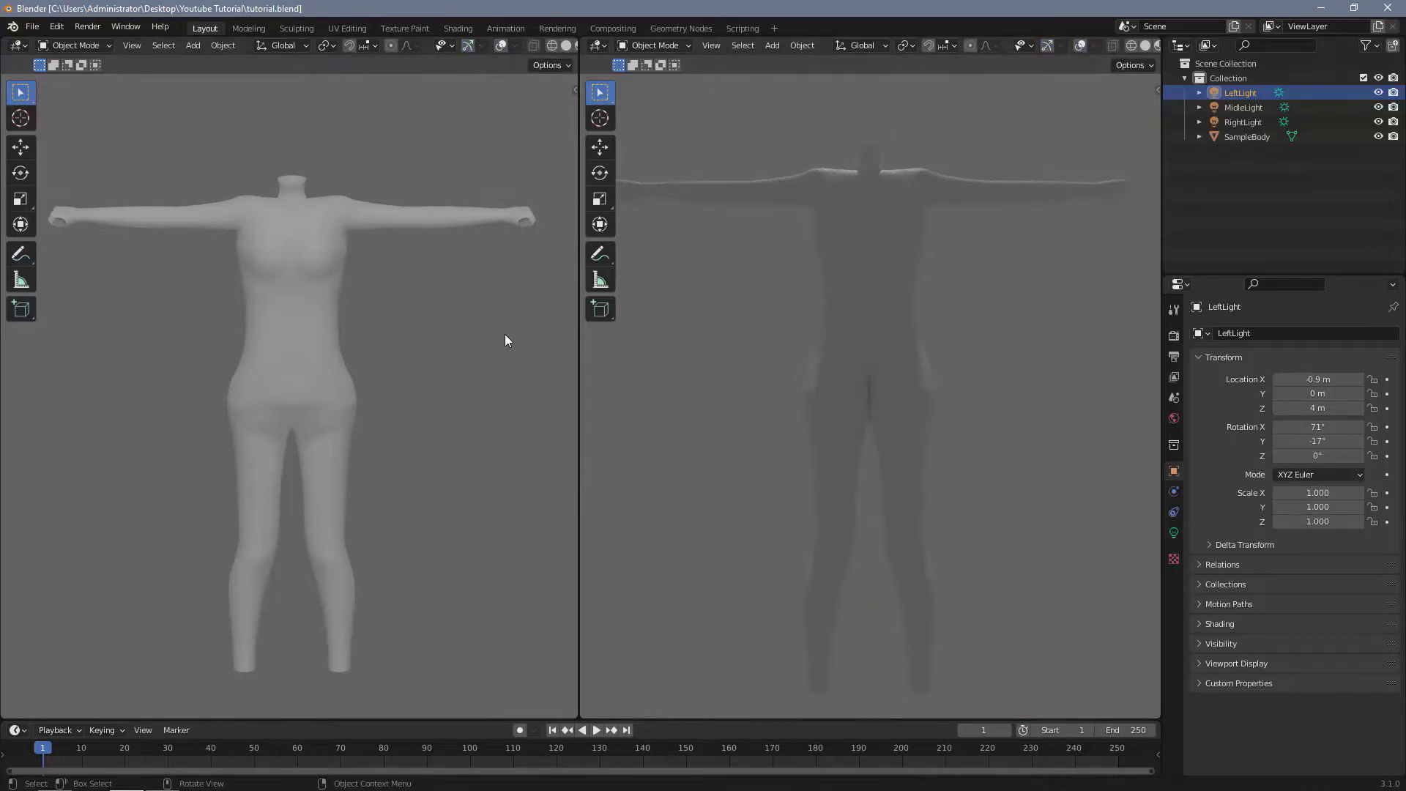
Step: Set MidleLight's X rotation to -45°
click(1244, 107)
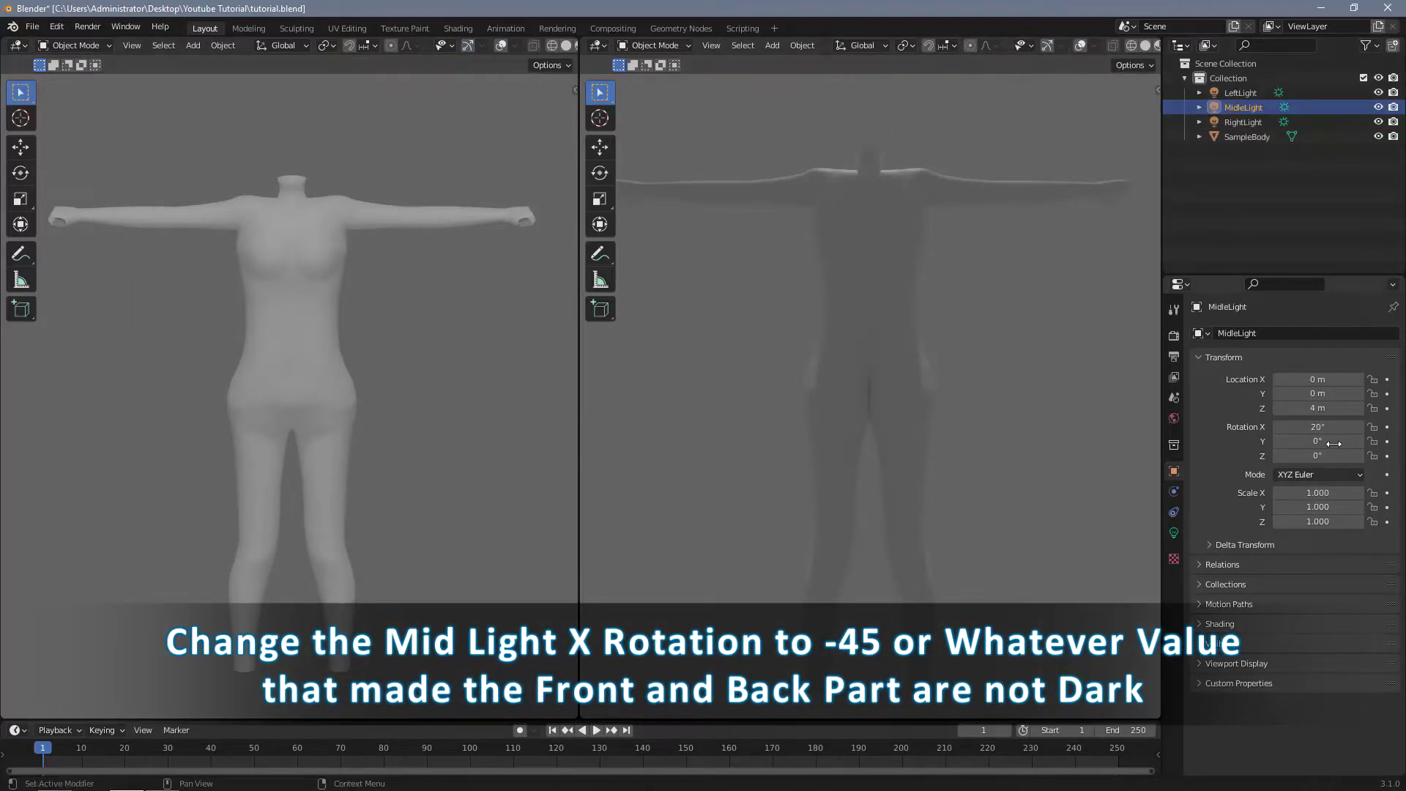
click(1317, 427)
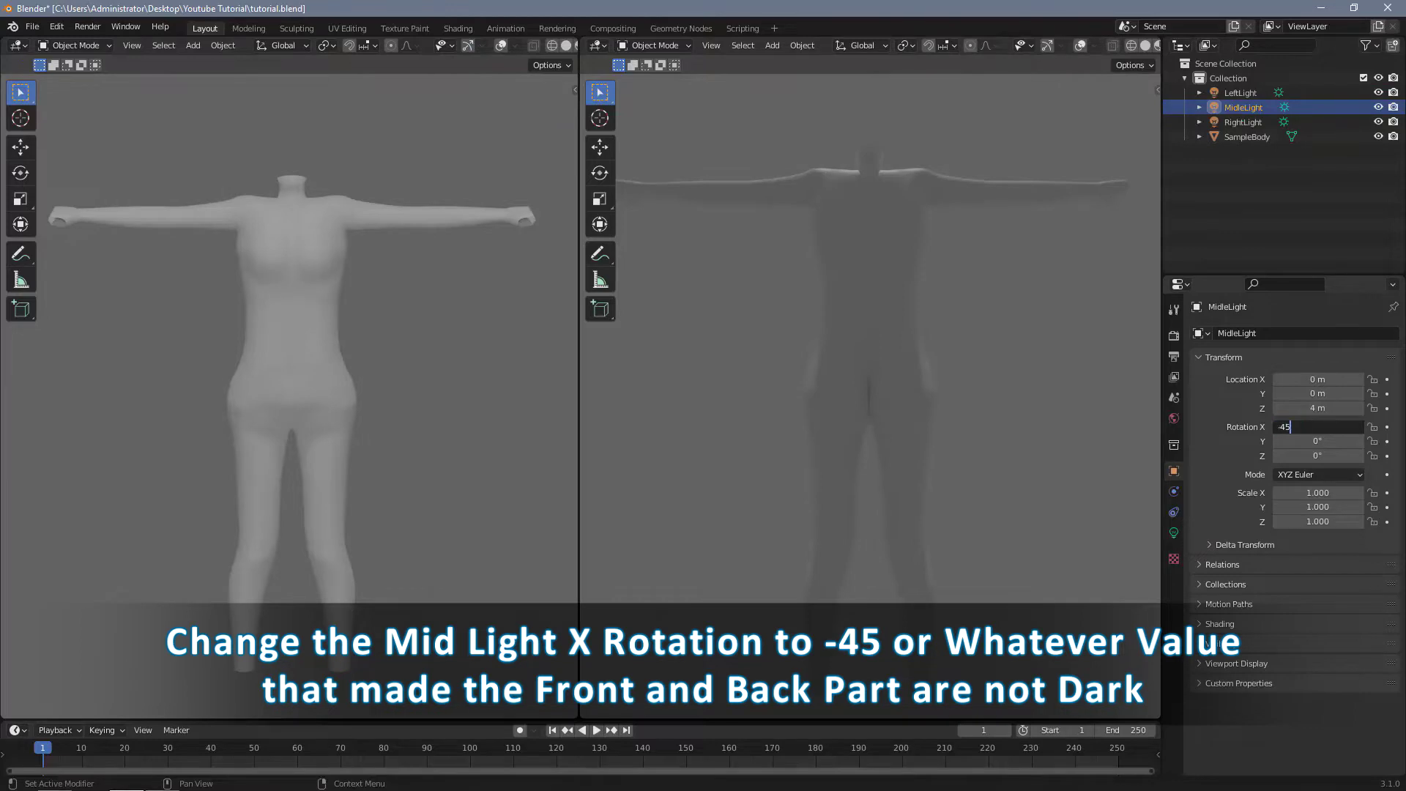
key(Return)
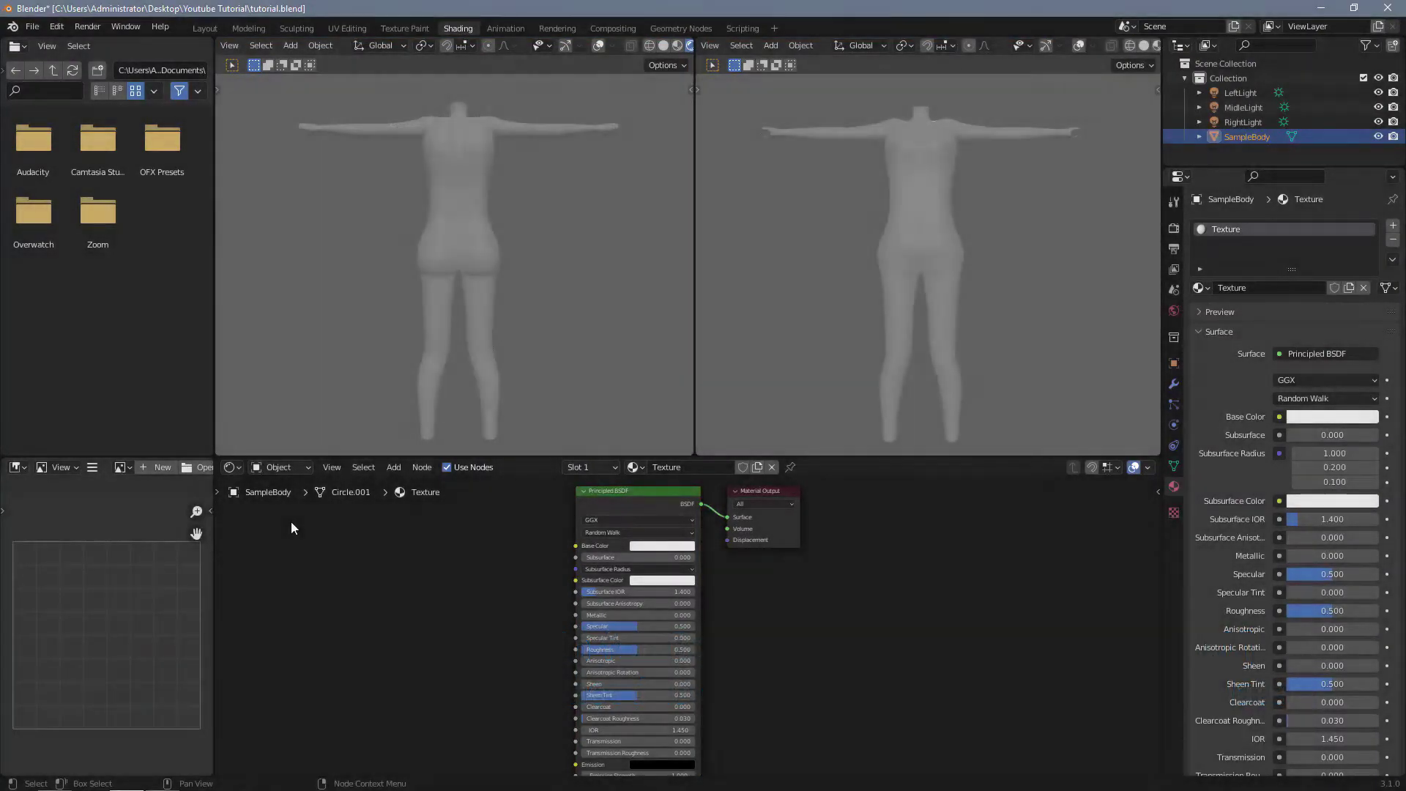
Step: Join the Shading workspace's file browser area into the adjacent 3D viewport to enlarge the viewing space
right_click(215, 347)
click(192, 374)
click(176, 358)
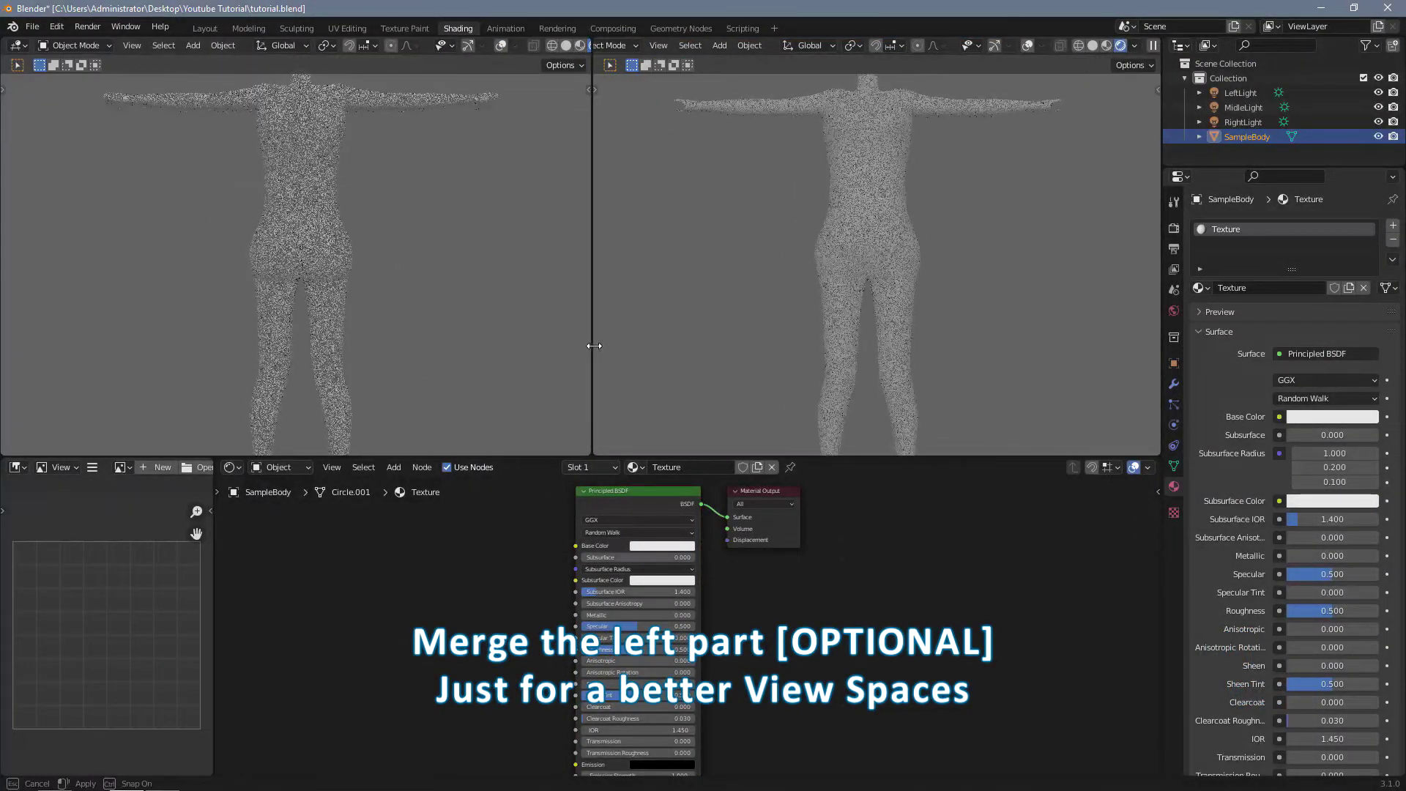
Step: Join the image editor area into the adjacent shader editor to widen the node workspace
right_click(213, 602)
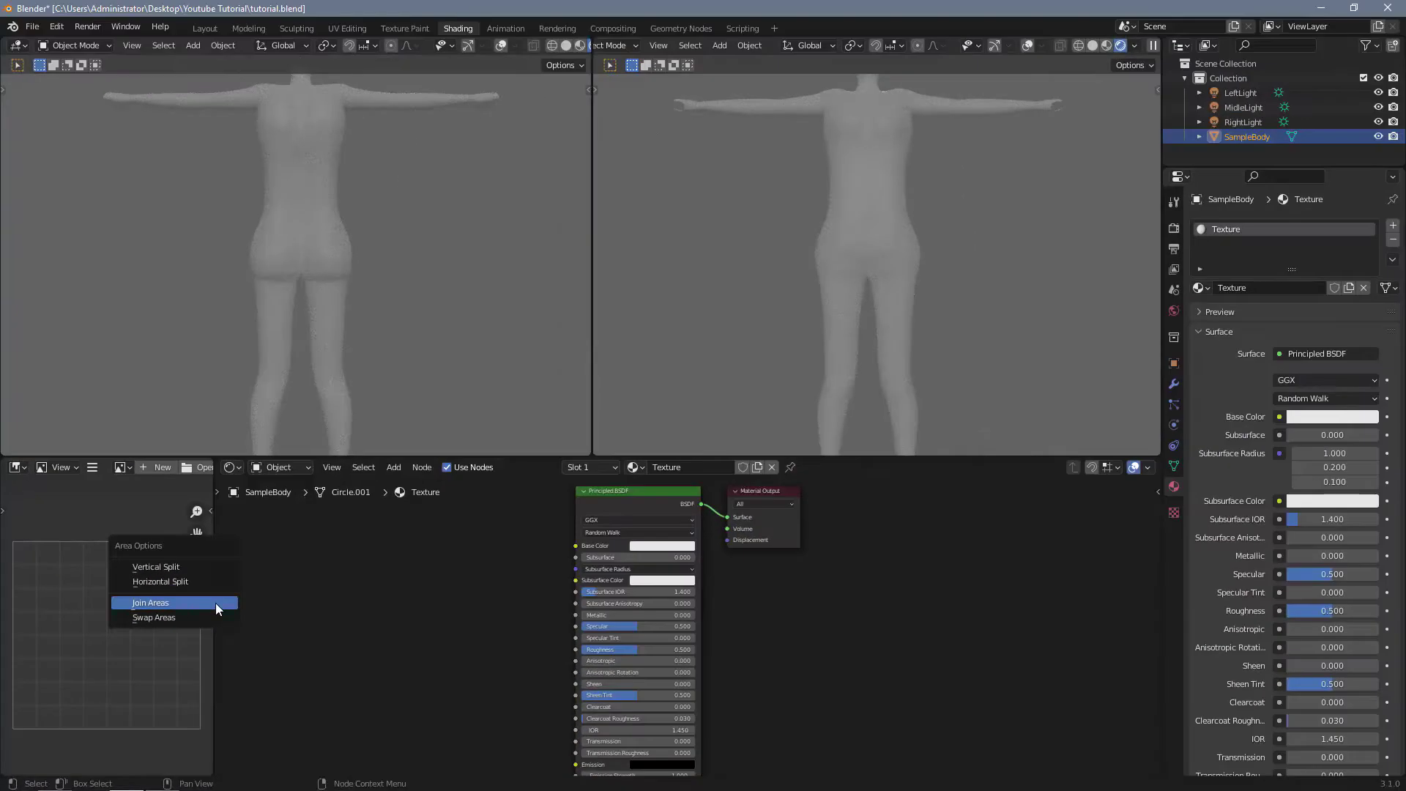
click(216, 604)
click(142, 597)
Step: Add a Toon BSDF node to the Texture material in the empty space before the Principled BSDF
scroll(633, 549, up, 3)
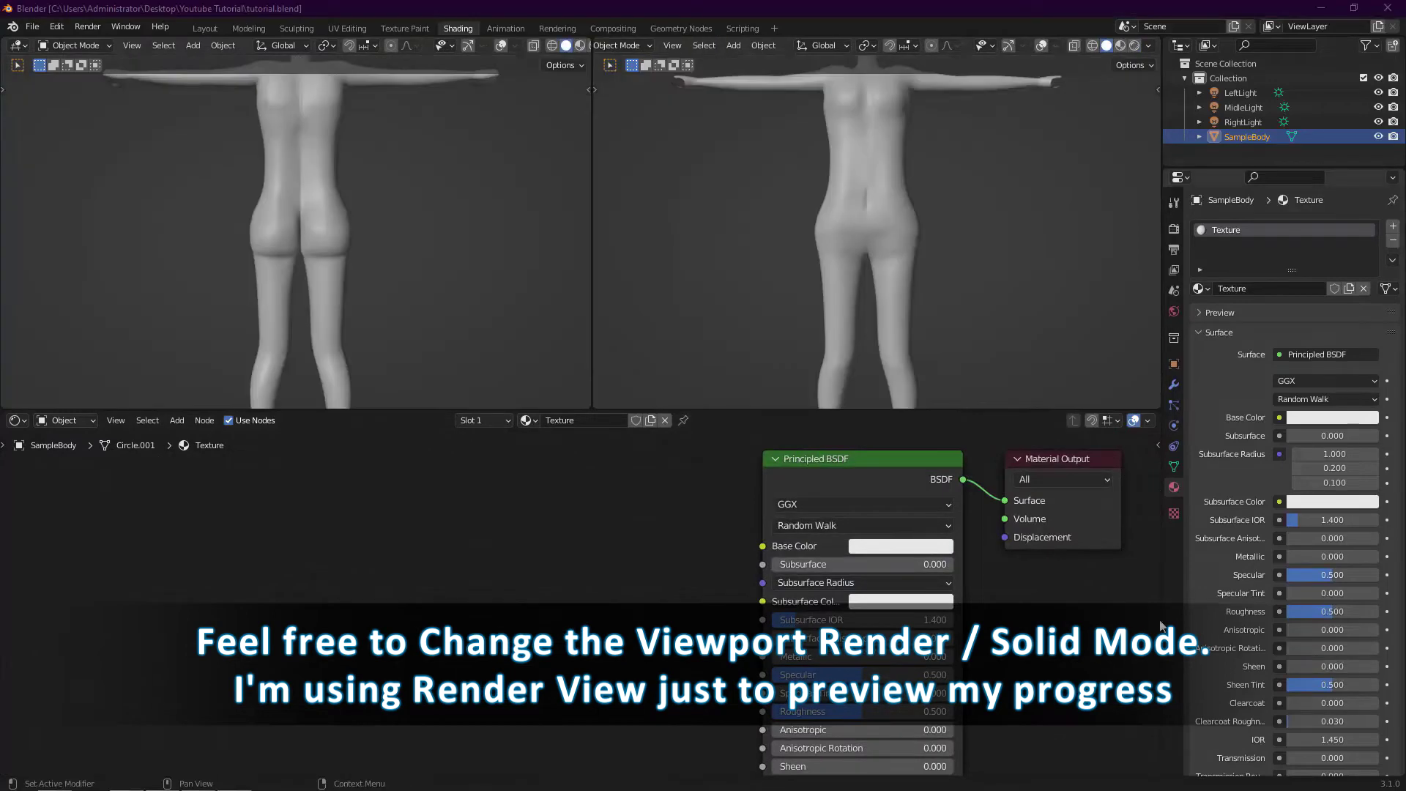
click(176, 420)
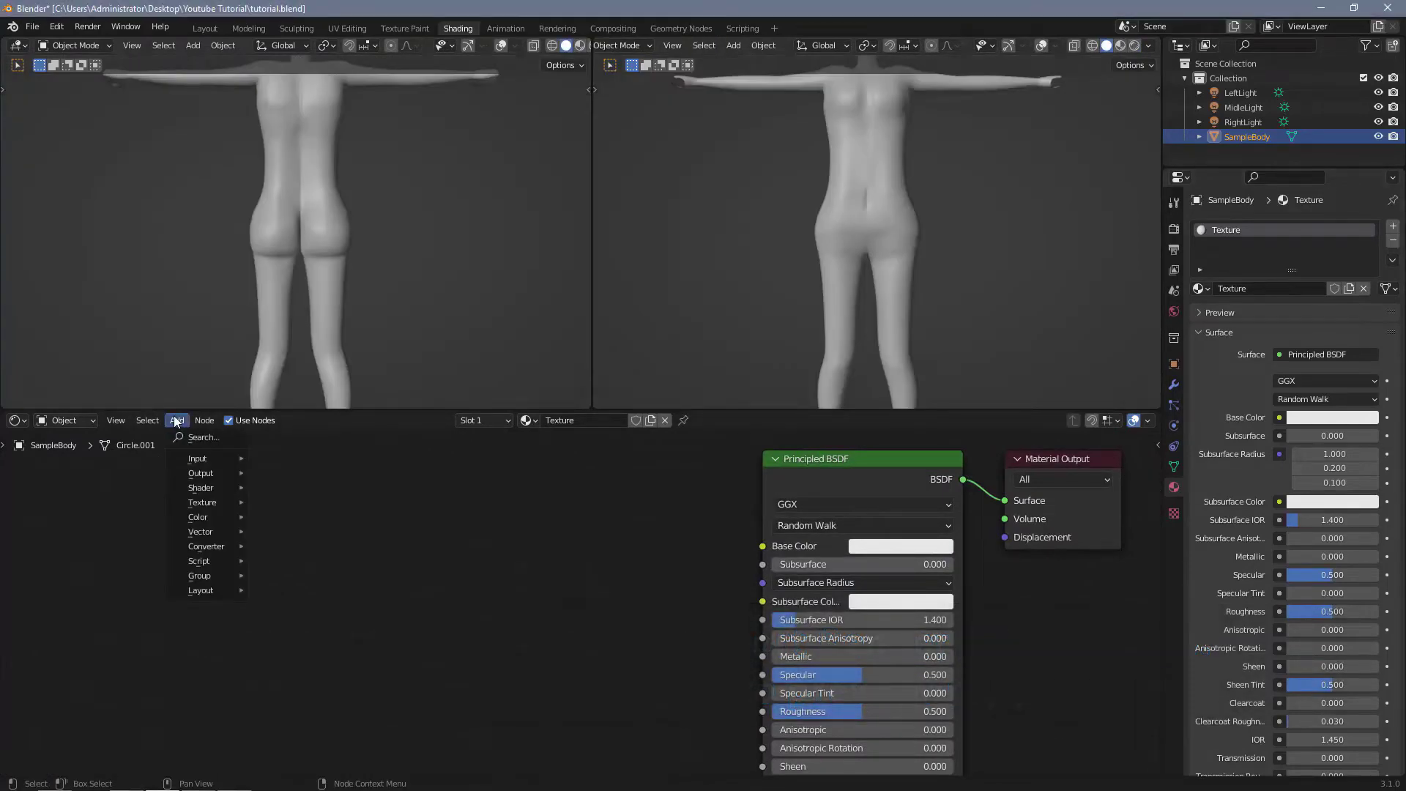
mouse_move(217, 503)
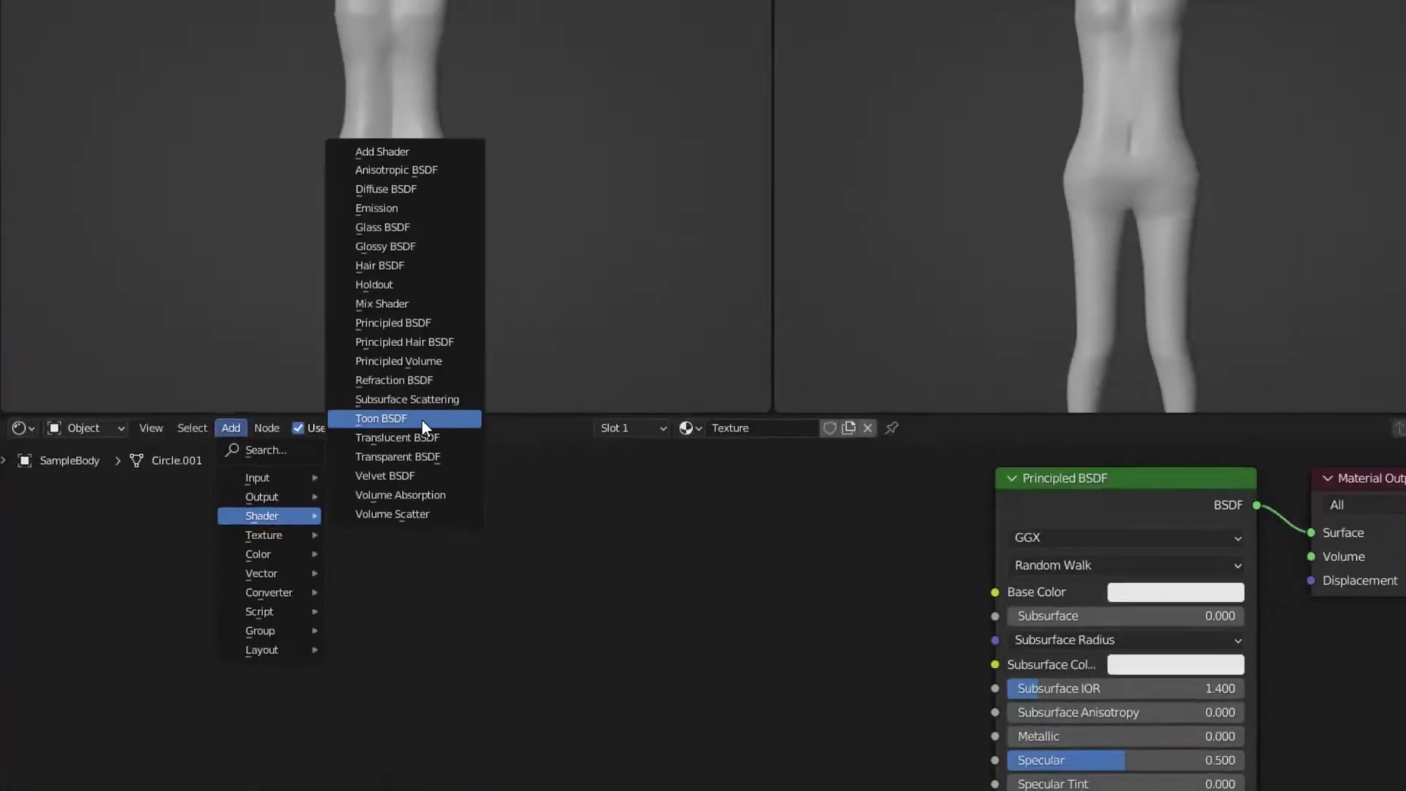
click(532, 430)
click(345, 584)
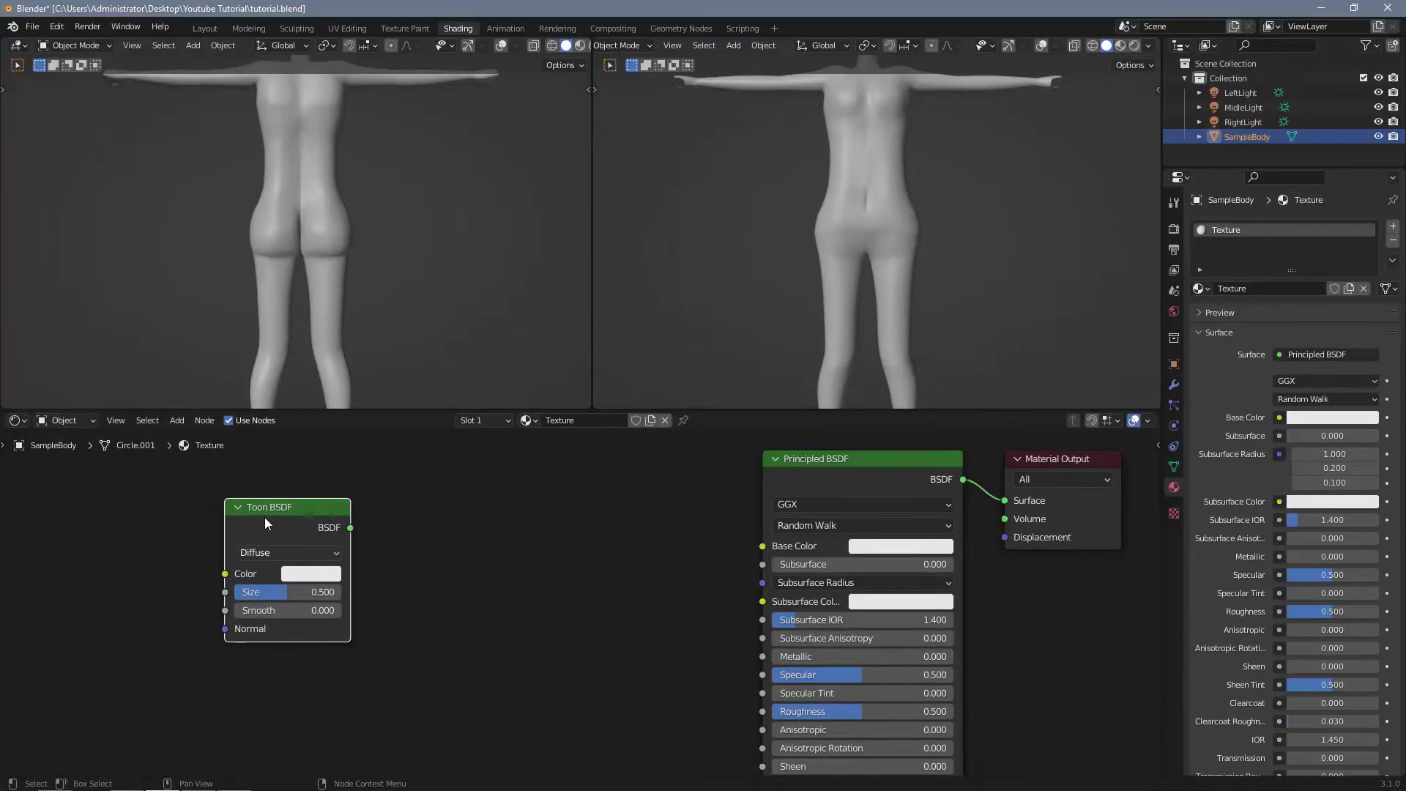
drag(265, 517, 245, 499)
scroll(470, 589, down, 2)
middle_drag(470, 589, 580, 612)
scroll(580, 612, up, 1)
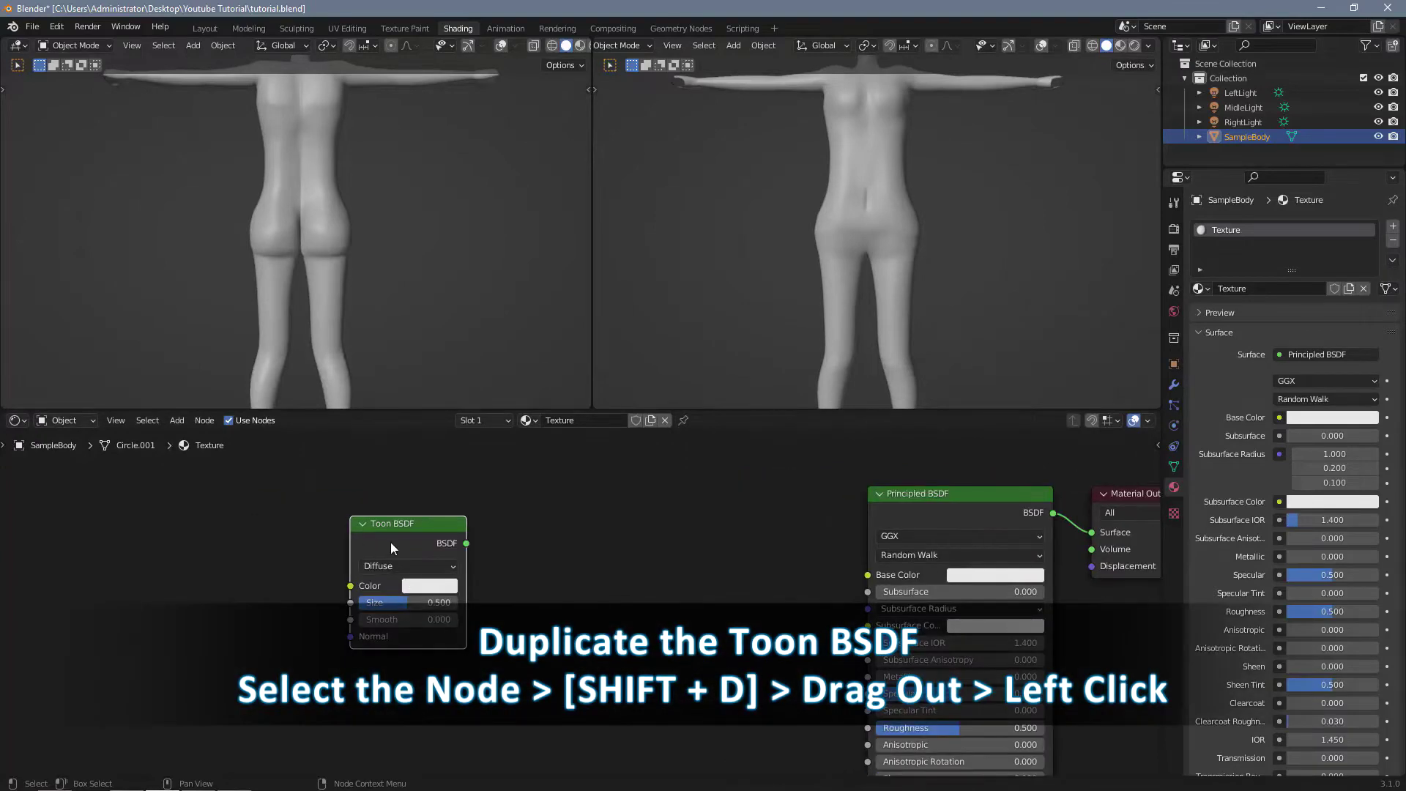
Step: Duplicate the Toon BSDF and place the copy directly below the original
drag(392, 547, 349, 510)
key(shift+d)
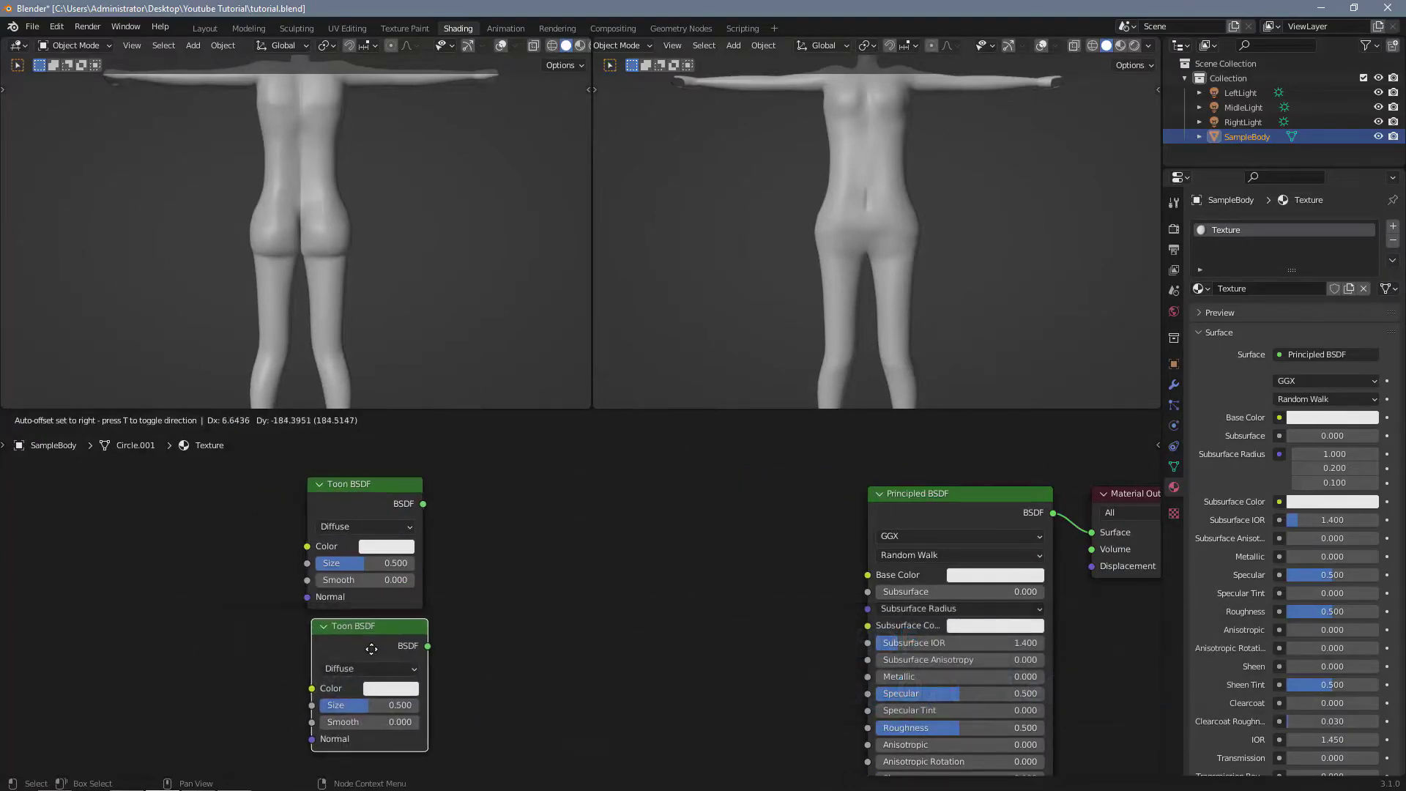
click(364, 643)
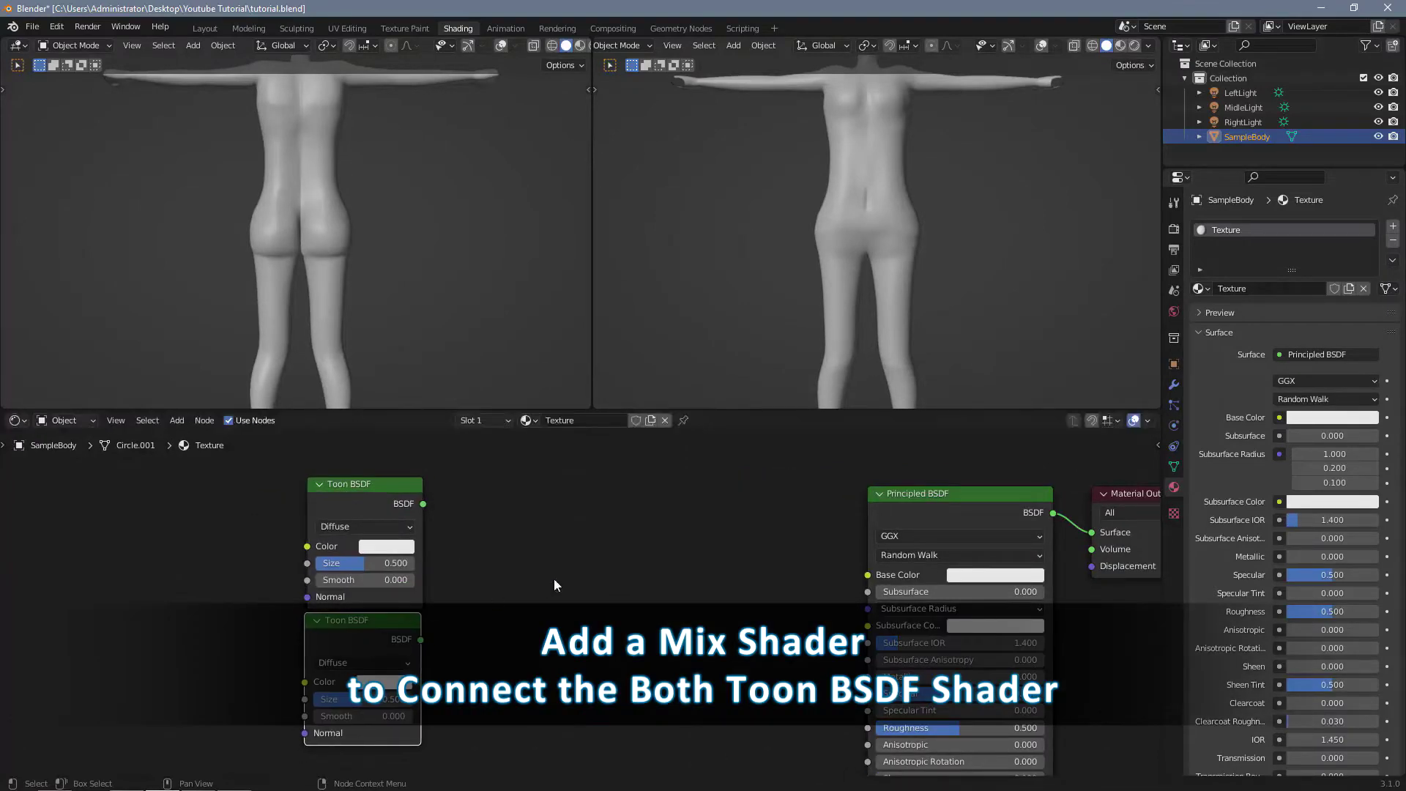
Step: Add a Mix Shader beside the two Toon BSDF nodes and connect both of them to its shader inputs
click(177, 419)
mouse_move(210, 487)
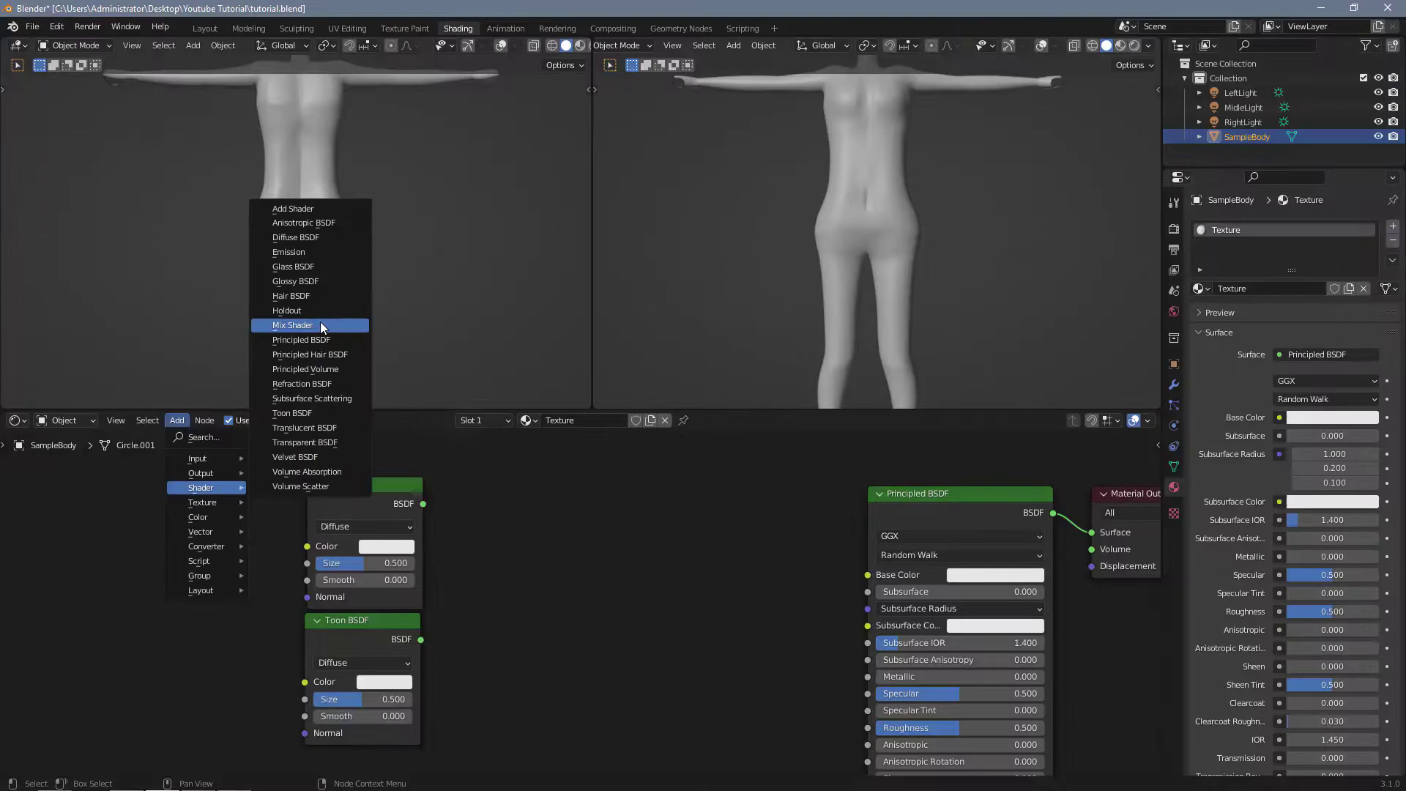
click(521, 277)
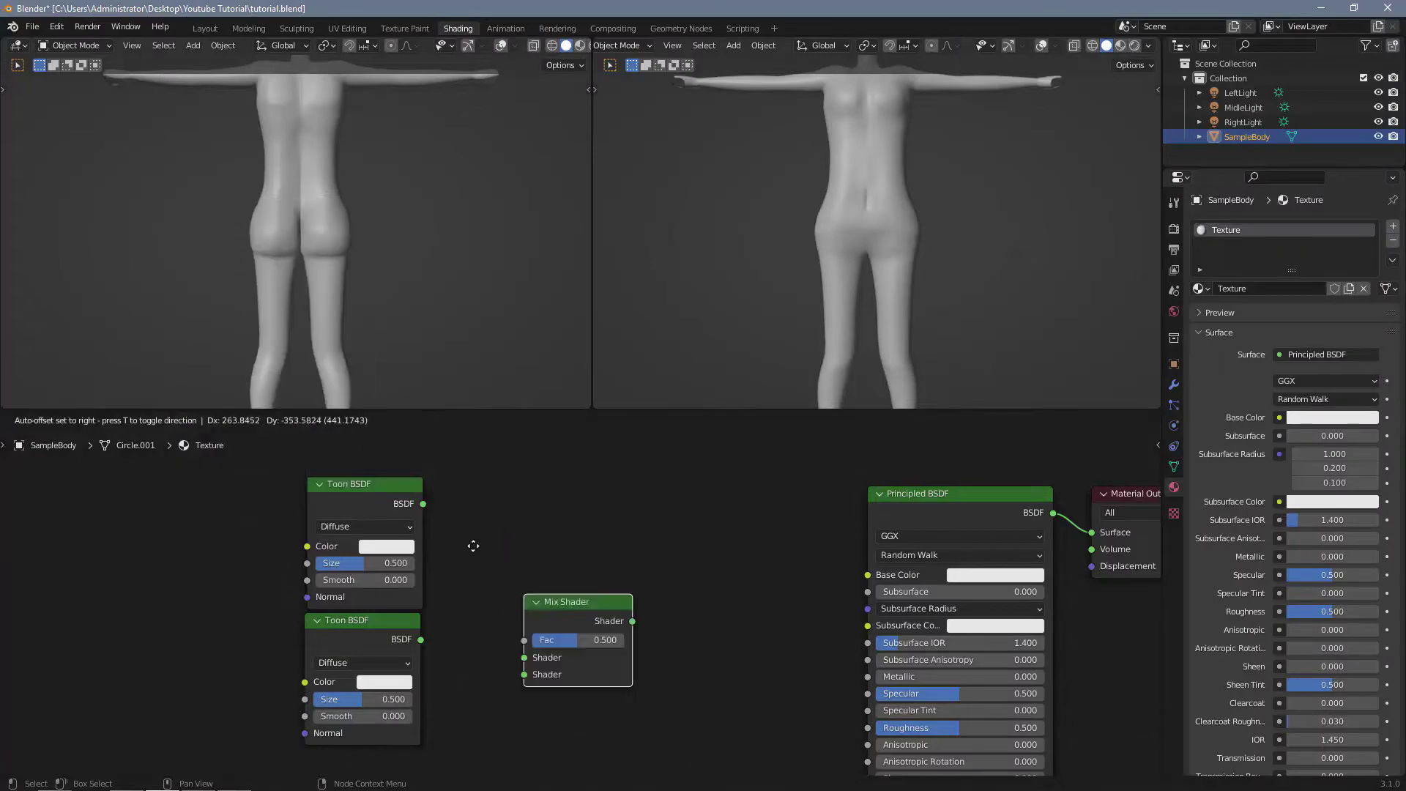
click(466, 480)
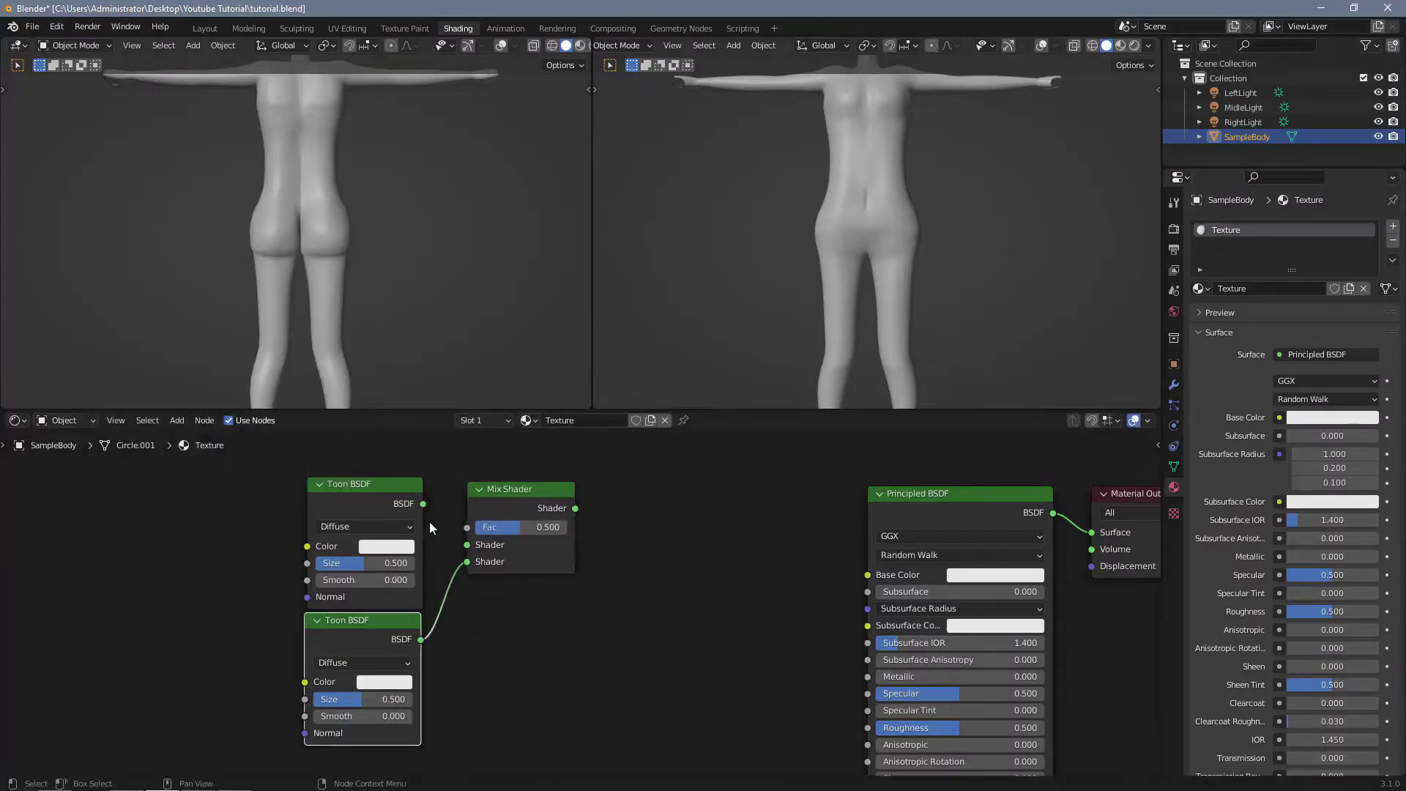
drag(463, 549, 467, 561)
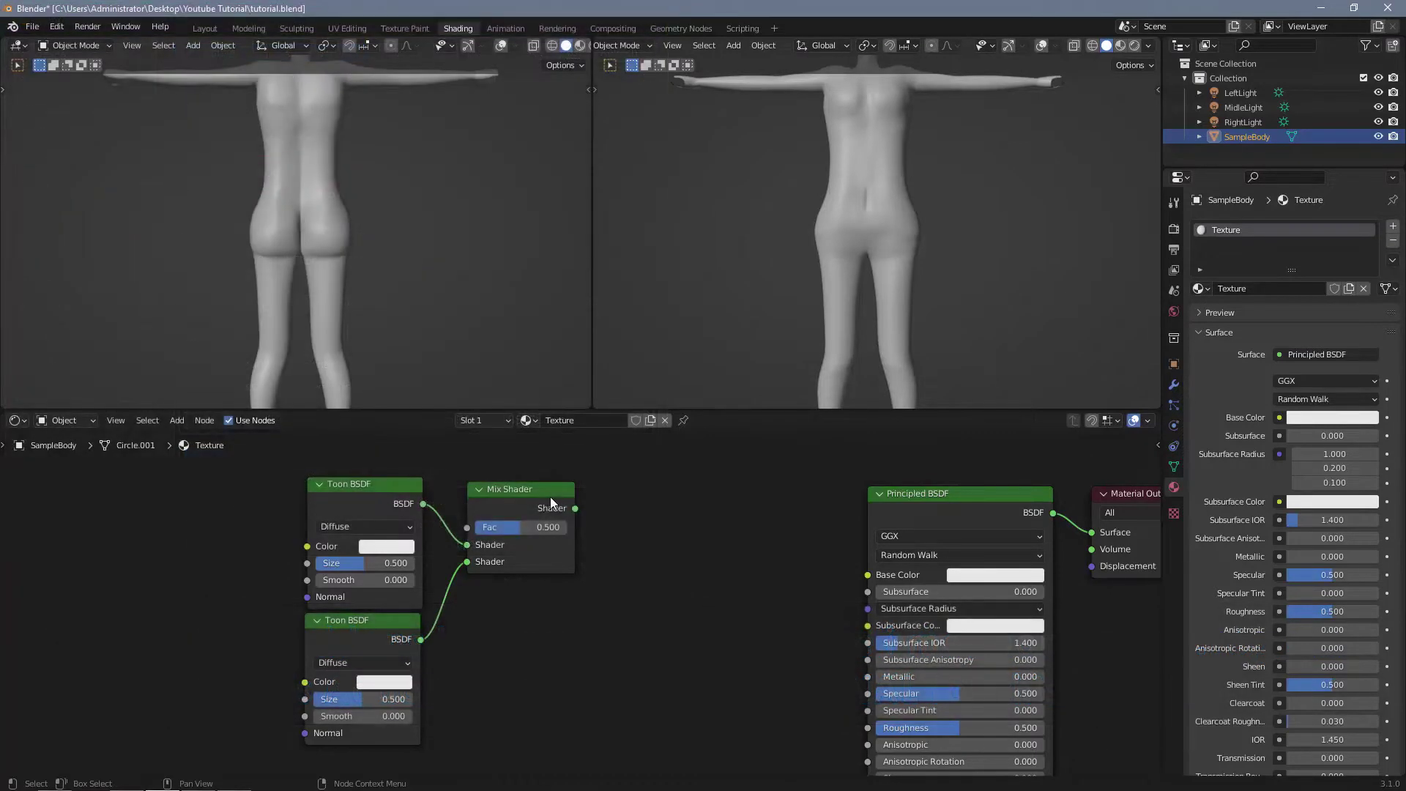
Step: Replace the Principled BSDF with the Mix Shader on the material's surface output and show both viewports in rendered shading
ctrl+shift+click(549, 500)
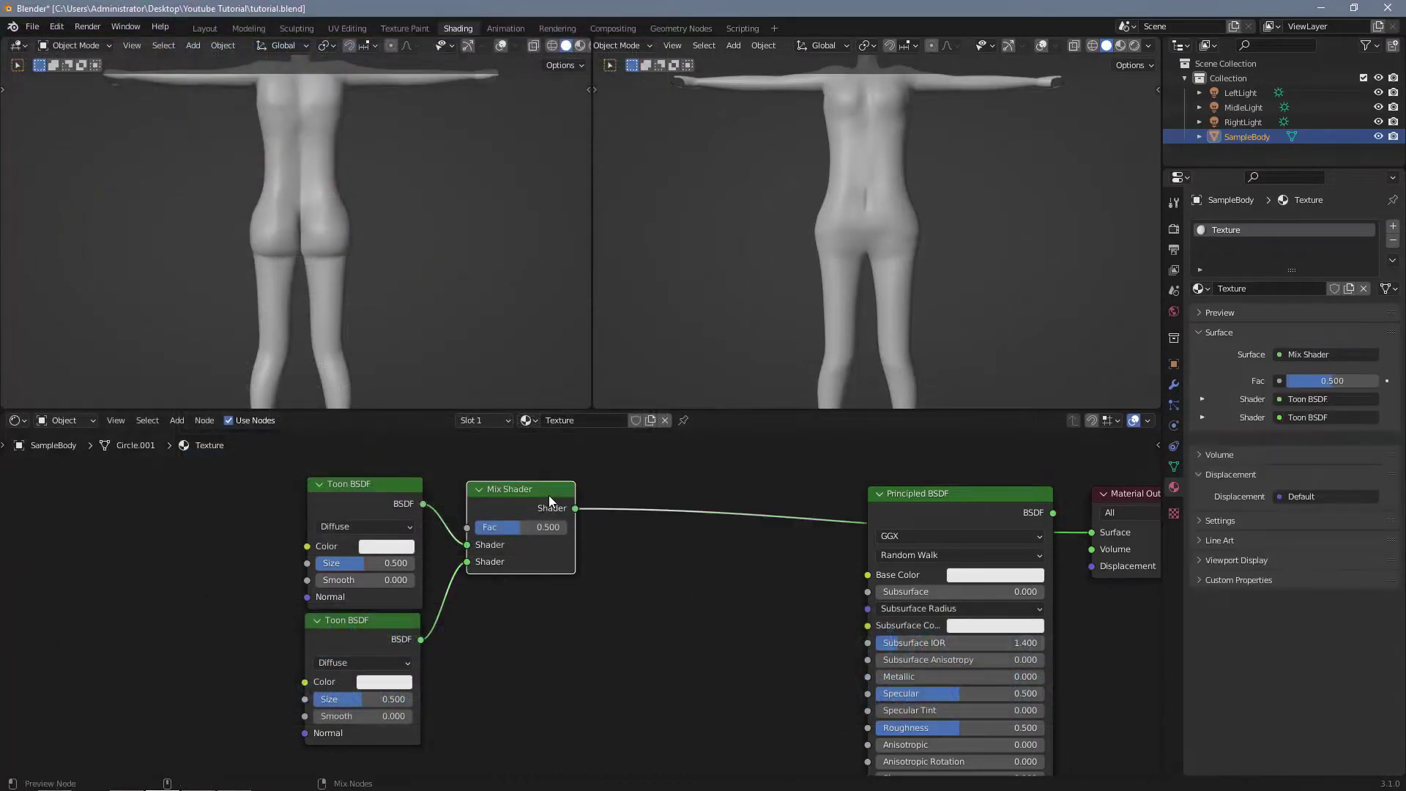
key(x)
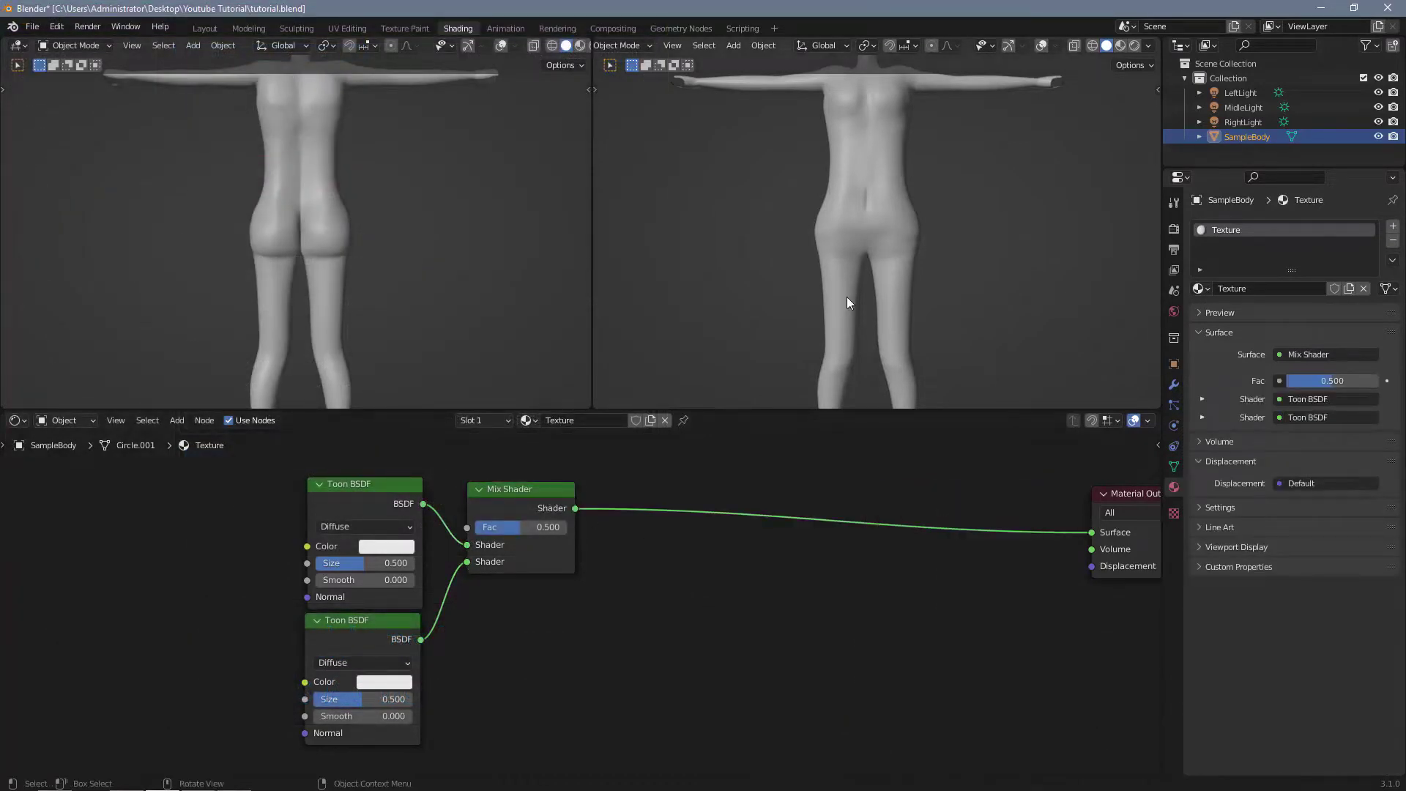
key(z)
click(858, 226)
key(z)
click(426, 182)
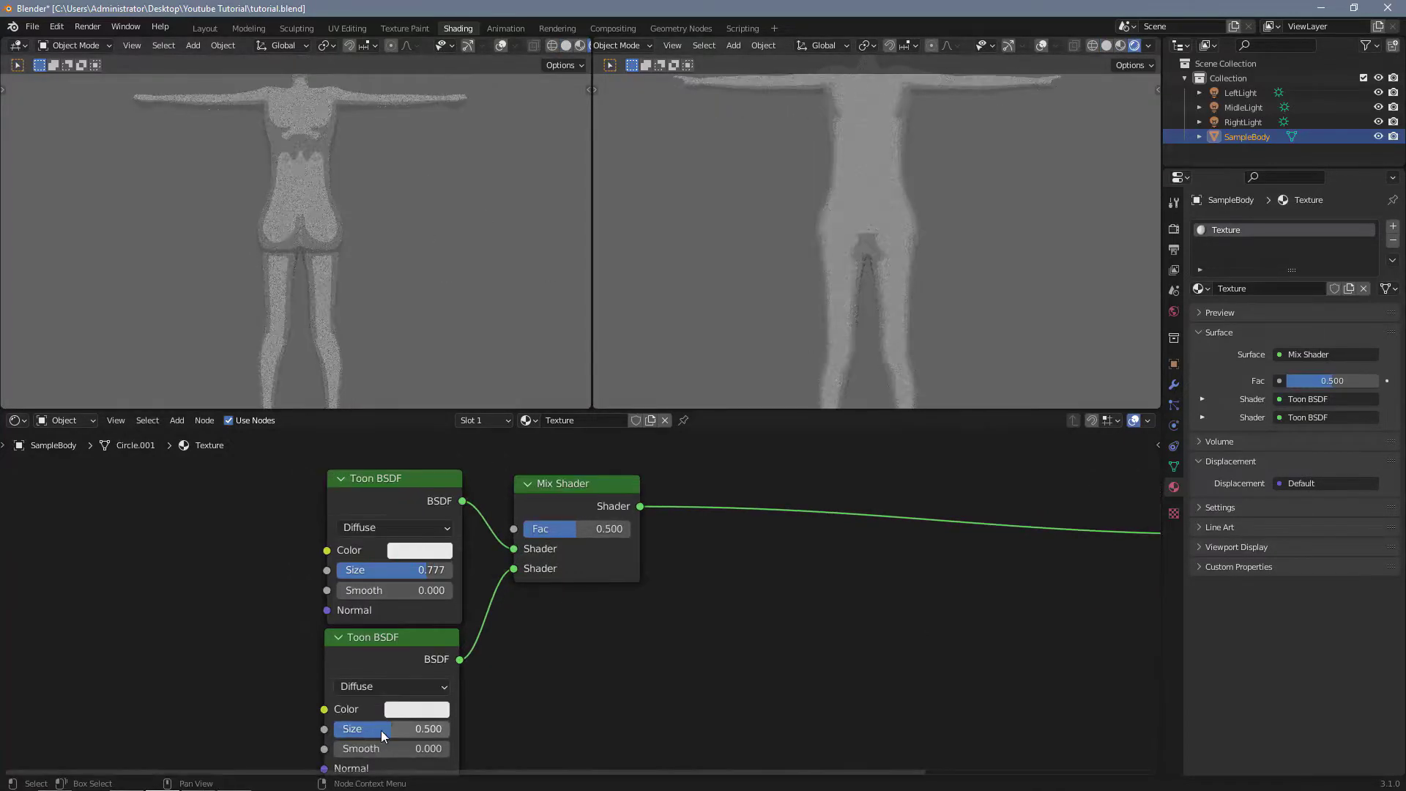
Step: Try out different Size values on the lower Toon BSDF
drag(372, 729, 408, 731)
click(372, 731)
text(.)
key(Return)
click(372, 731)
text(.2)
key(Return)
Step: Set the upper Toon BSDF's Size to 0.8, and the lower one's Size and Smooth to 0.2
click(388, 569)
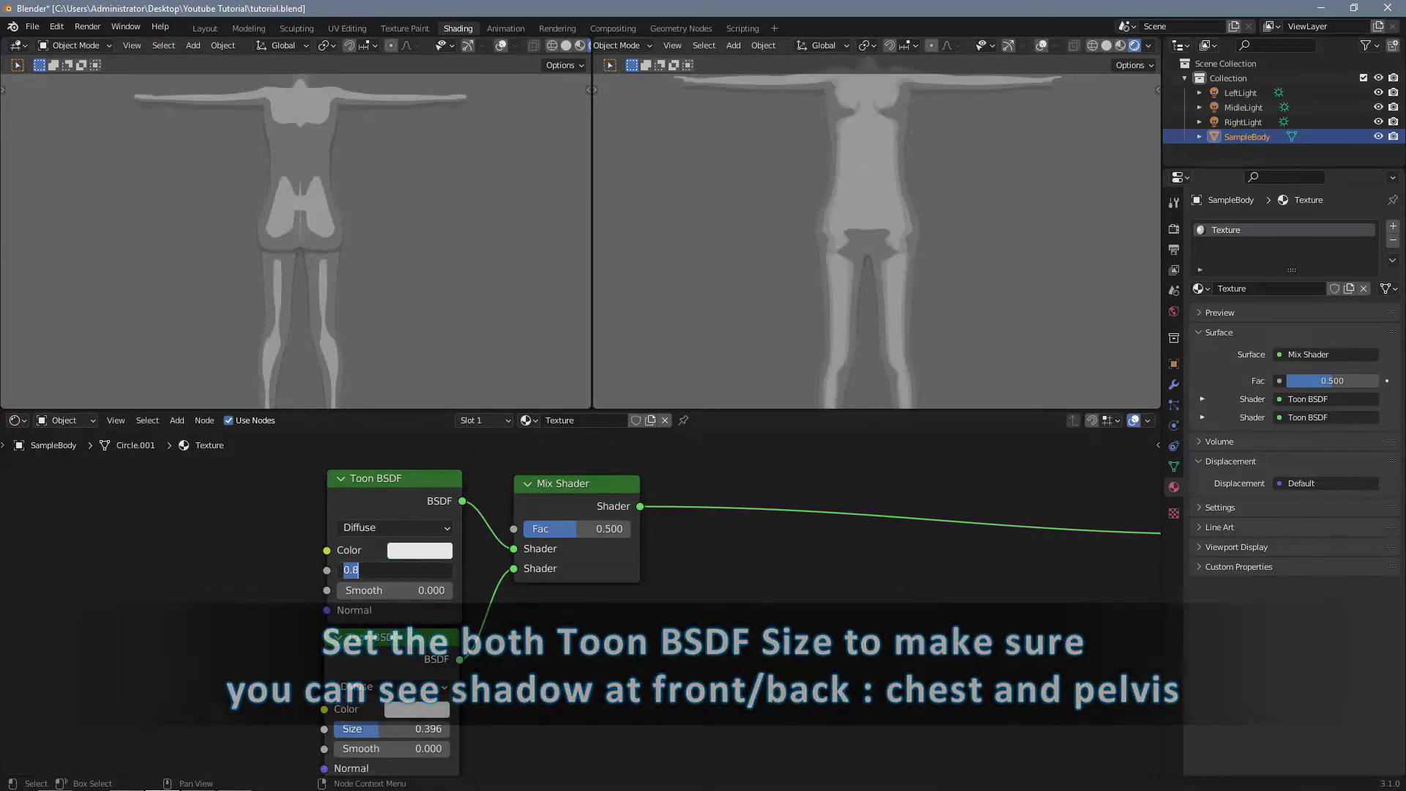
text(.8)
key(Return)
click(437, 730)
text(.2)
key(Return)
click(414, 748)
text(.2)
key(Return)
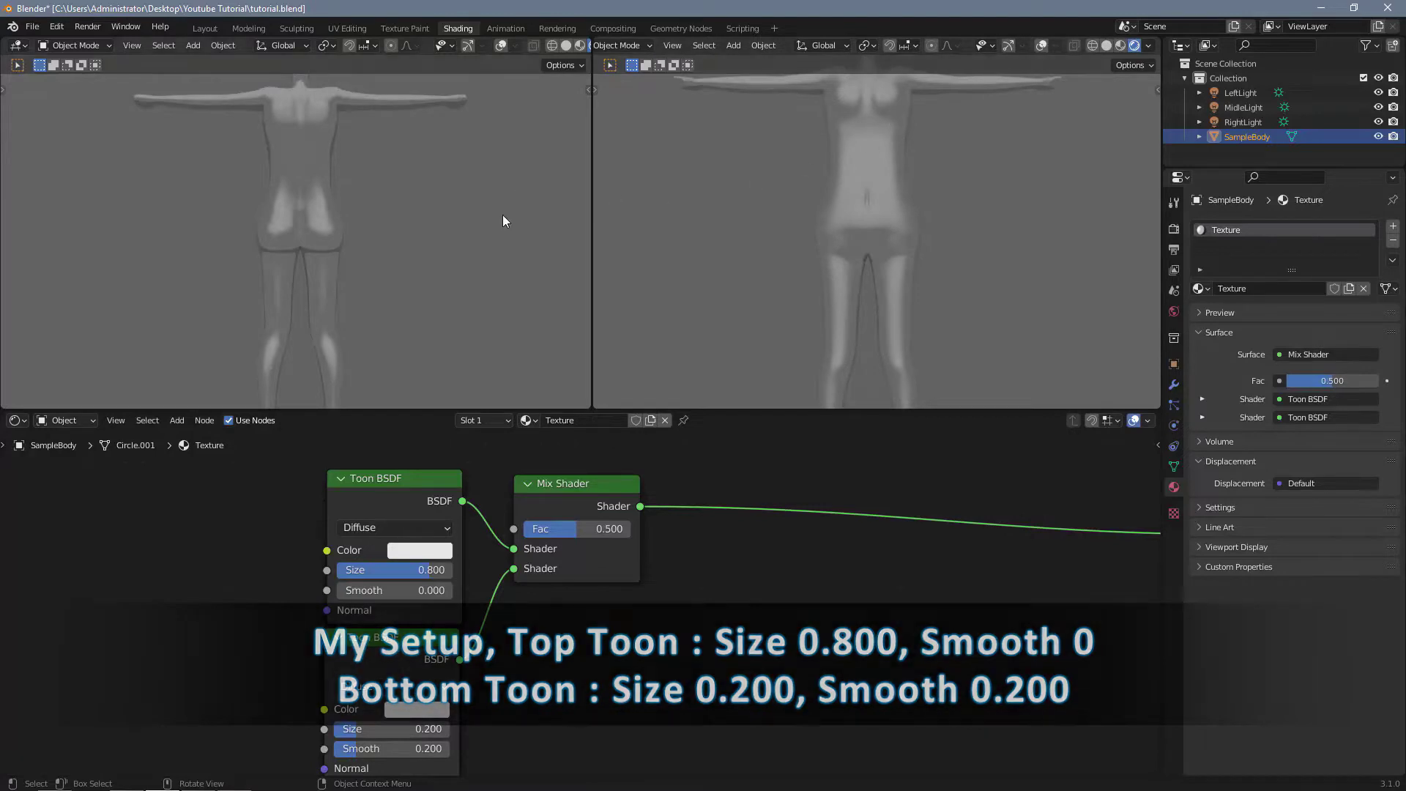
Step: Duplicate the lower Toon BSDF and place the copy beneath the Mix Shader
scroll(586, 602, down, 4)
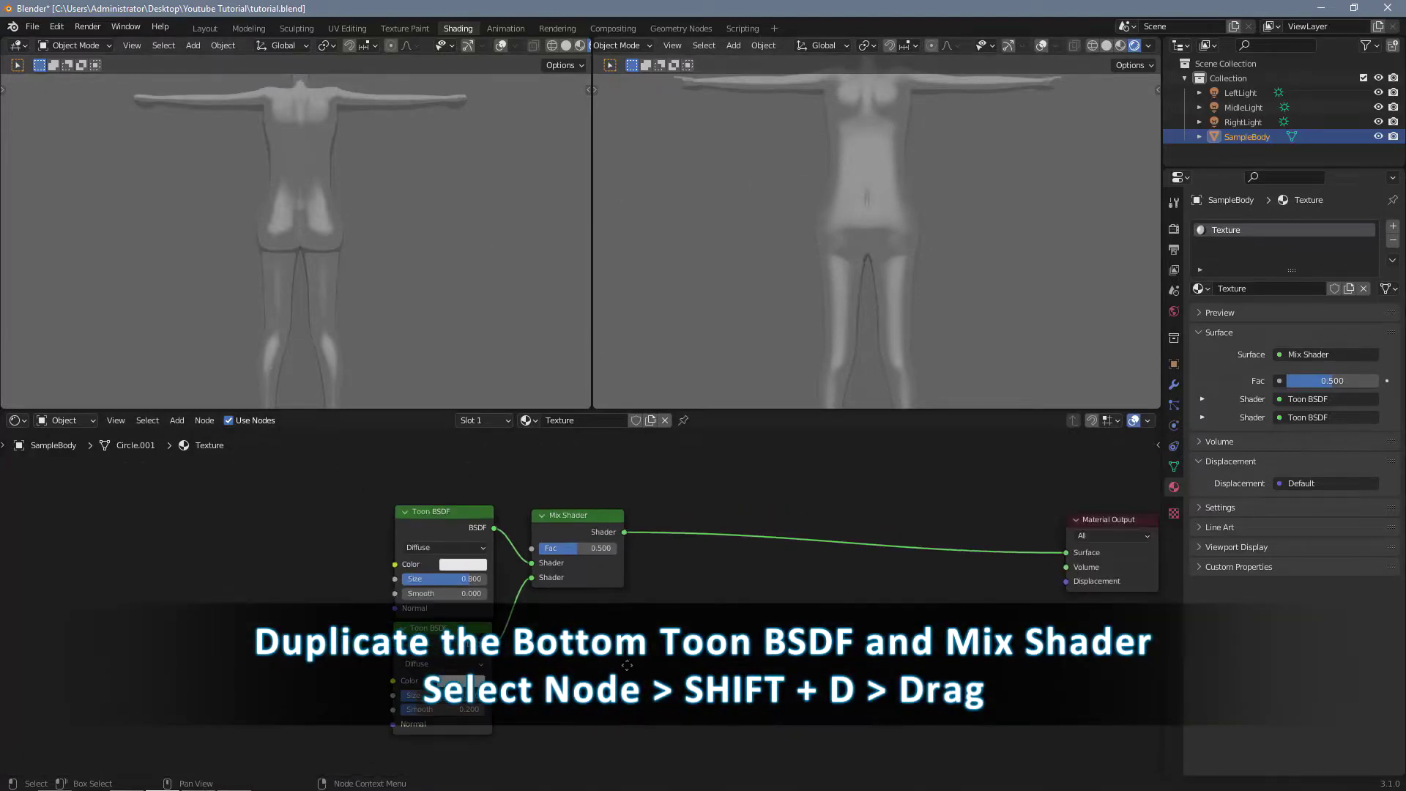
scroll(524, 670, up, 2)
click(427, 645)
key(shift+d)
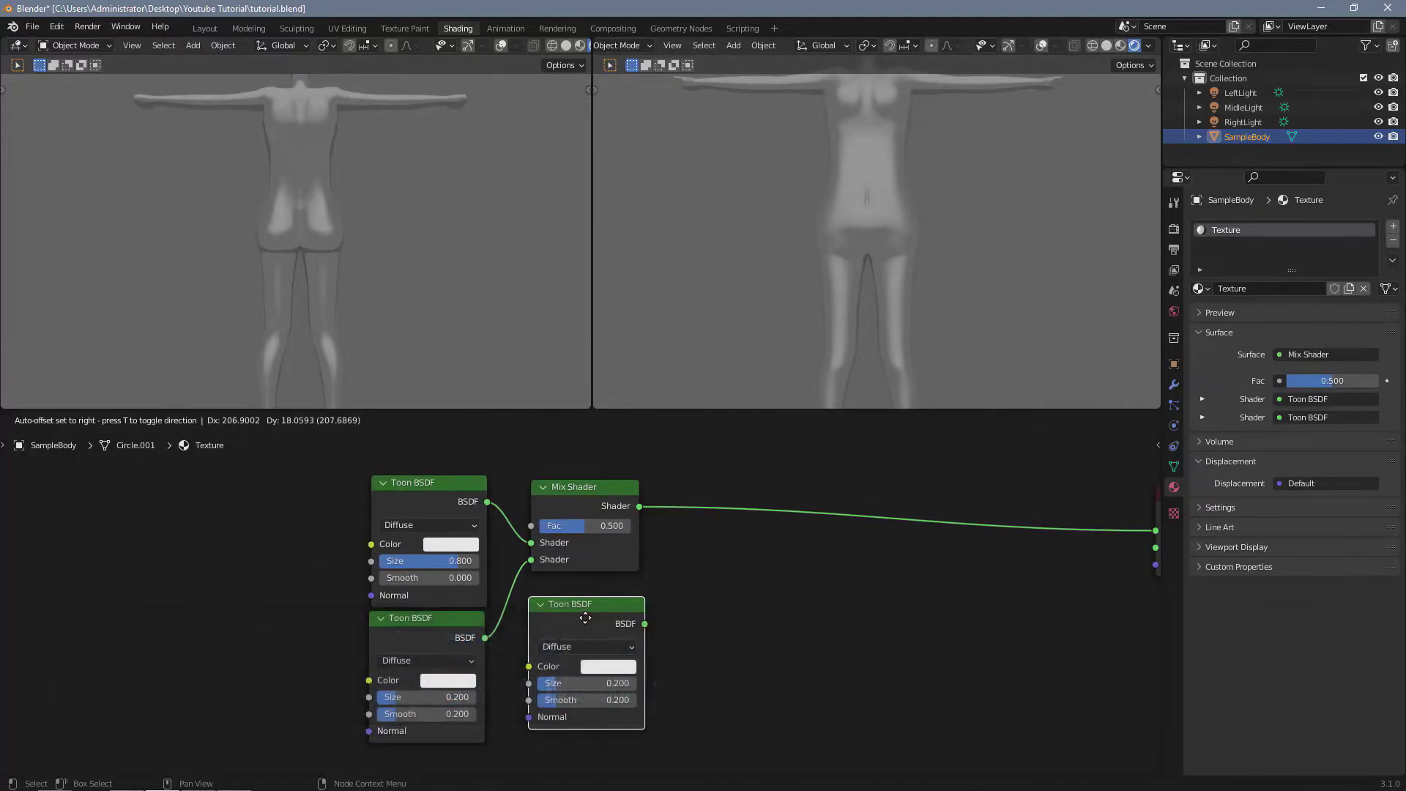
click(602, 687)
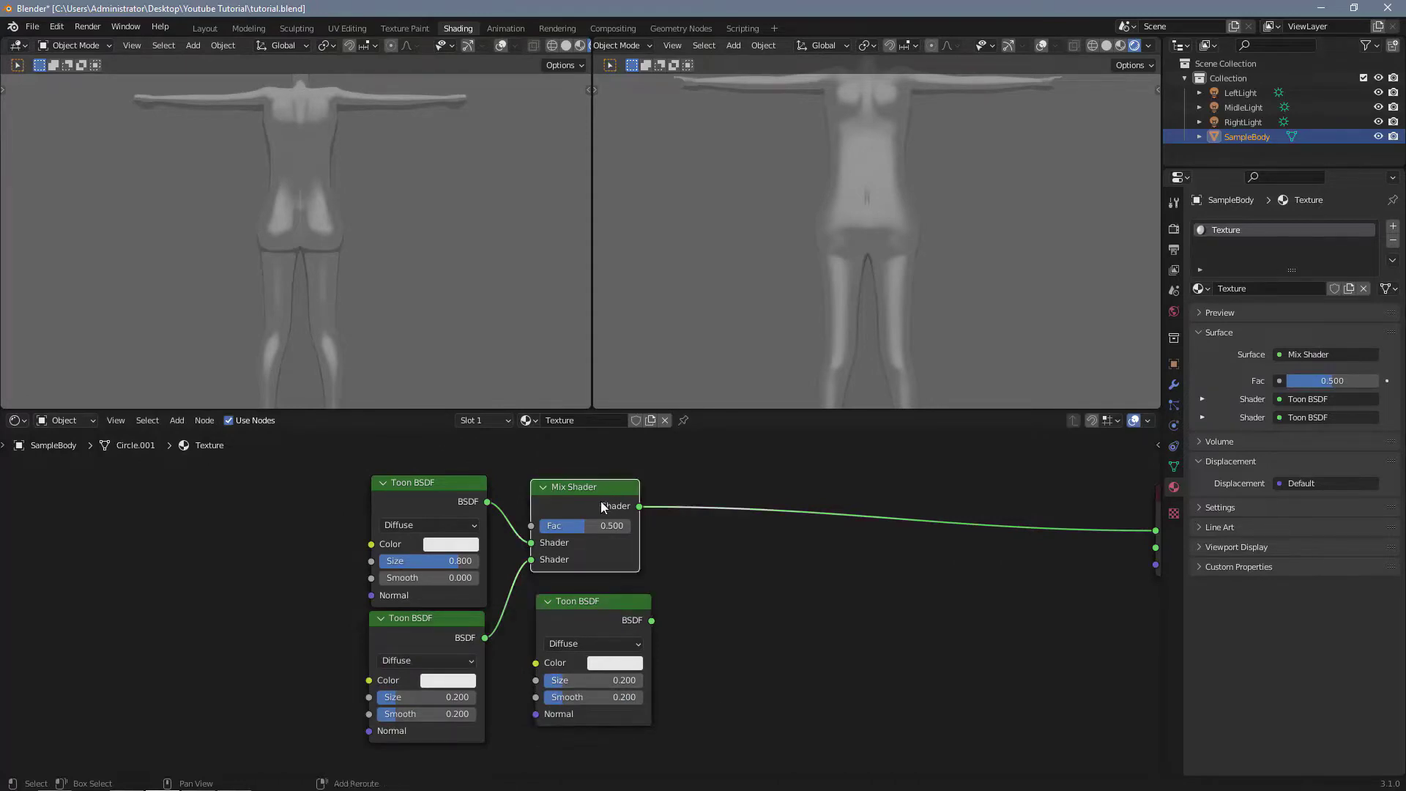
Step: Duplicate the Mix Shader and use the copy to combine the first Mix Shader and the new Toon BSDF into the Material Output
key(shift+d)
click(903, 590)
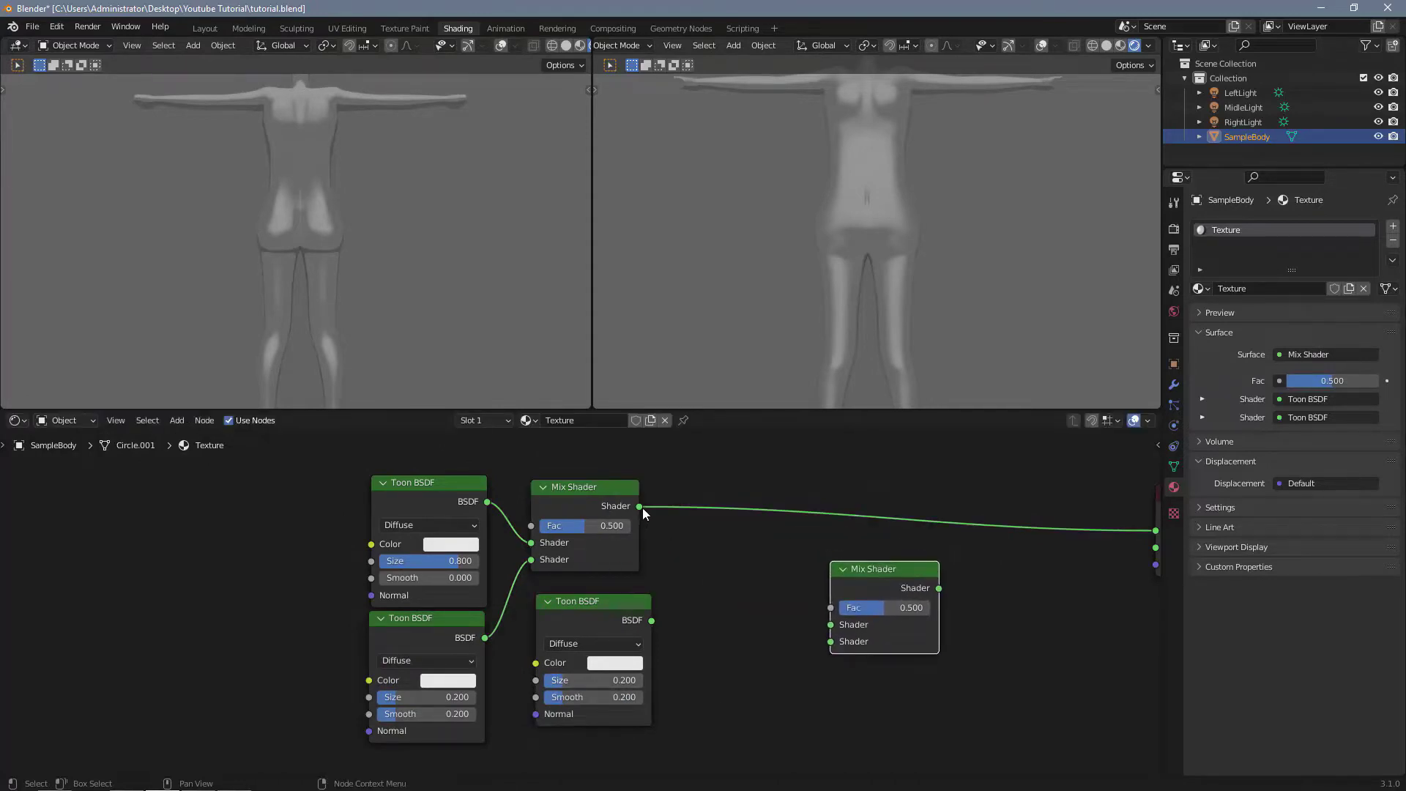
ctrl+shift+click(910, 576)
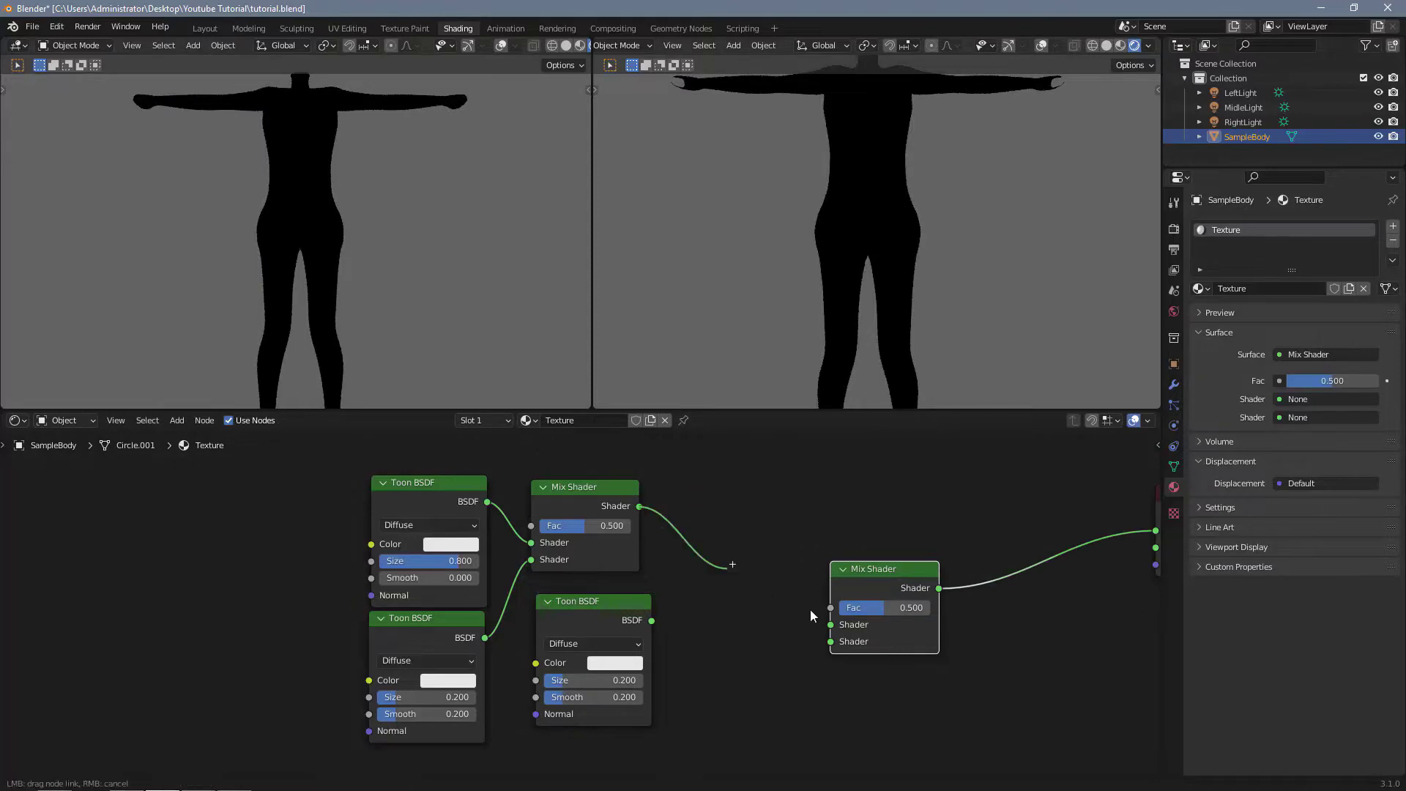
drag(811, 615, 831, 642)
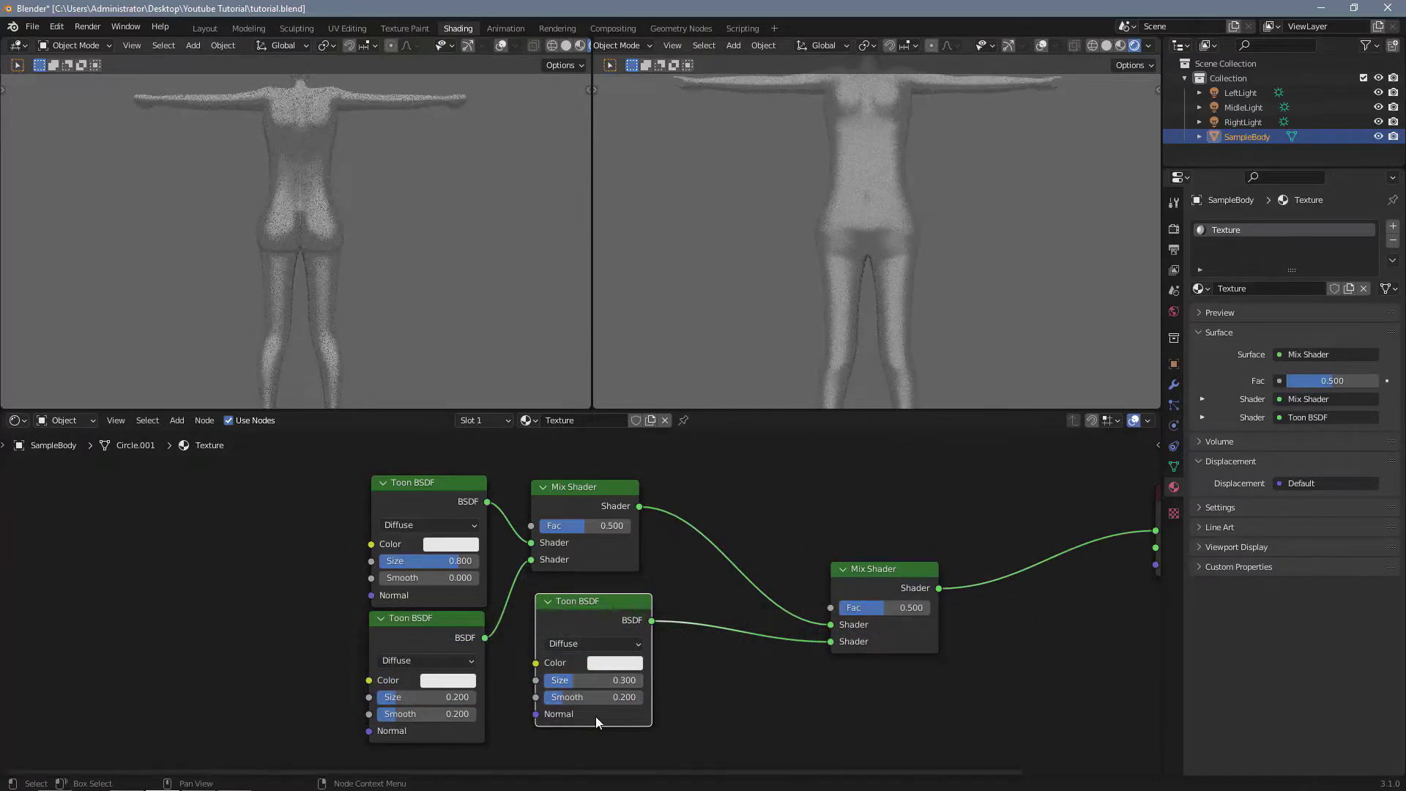
Step: Position the third Toon BSDF under the first Mix Shader and set its Size to 0.9 and Smooth to 0
key(g)
click(634, 723)
drag(630, 719, 571, 718)
drag(612, 634, 582, 621)
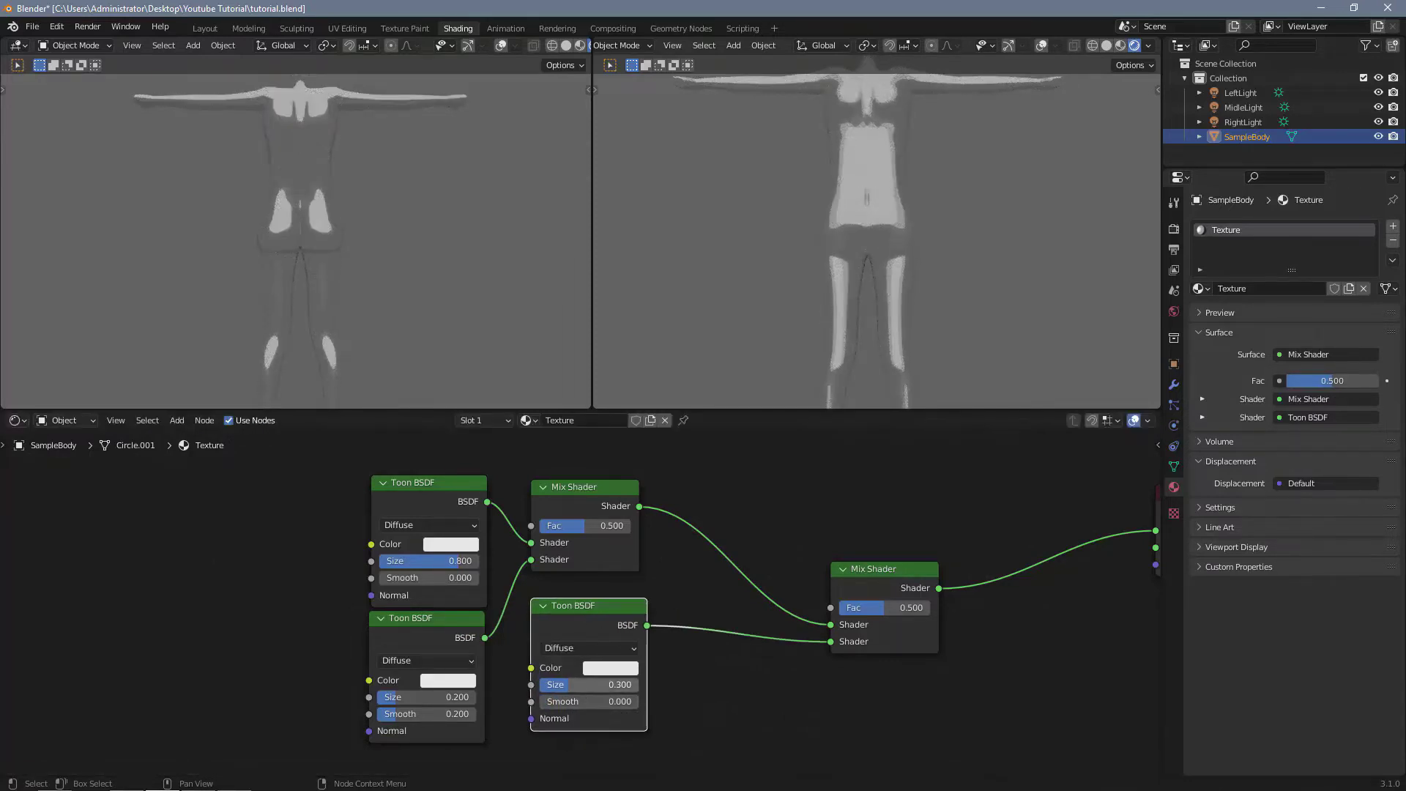
drag(569, 685, 625, 684)
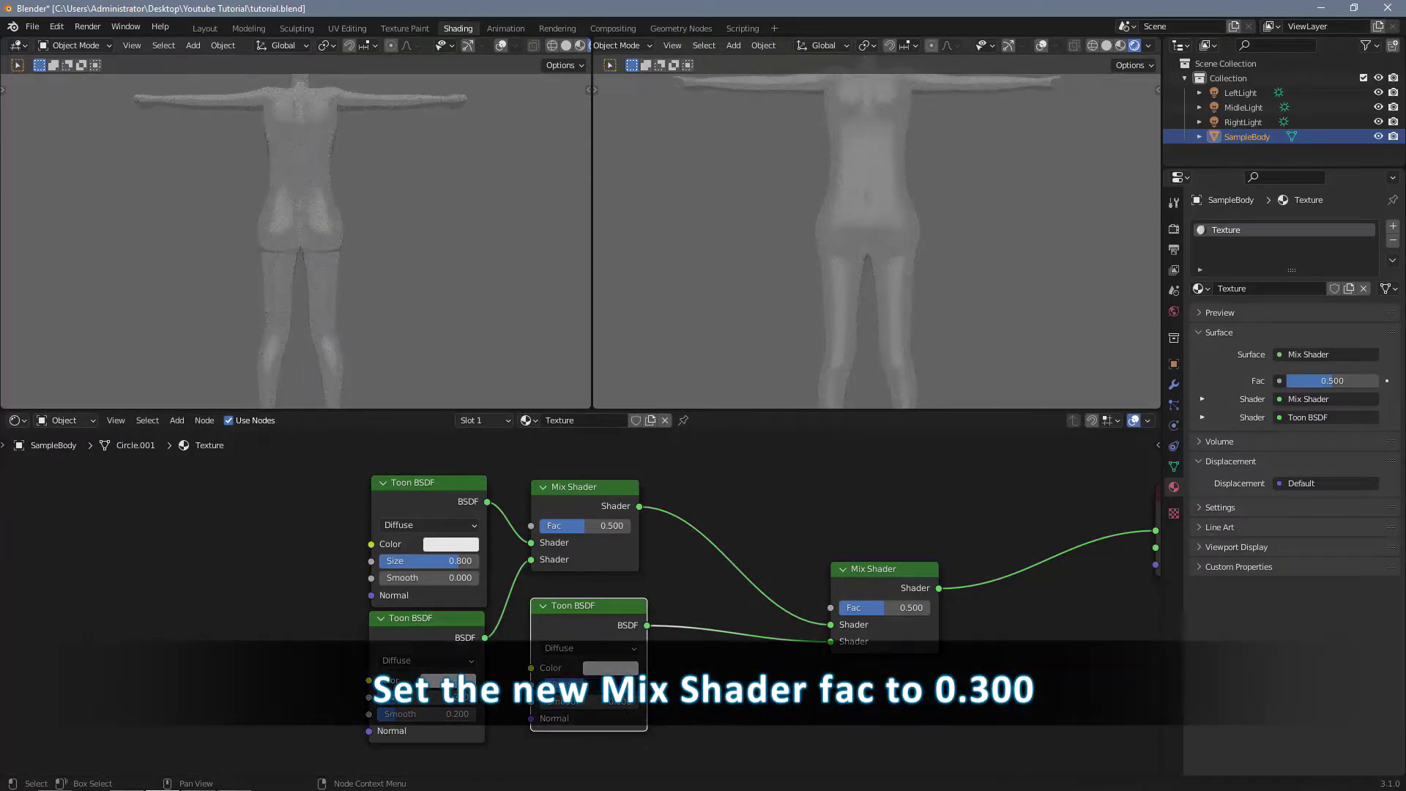
Step: Set the second Mix Shader's Fac to 0.3 and move the node closer to its inputs
click(877, 604)
text(0.3)
key(Return)
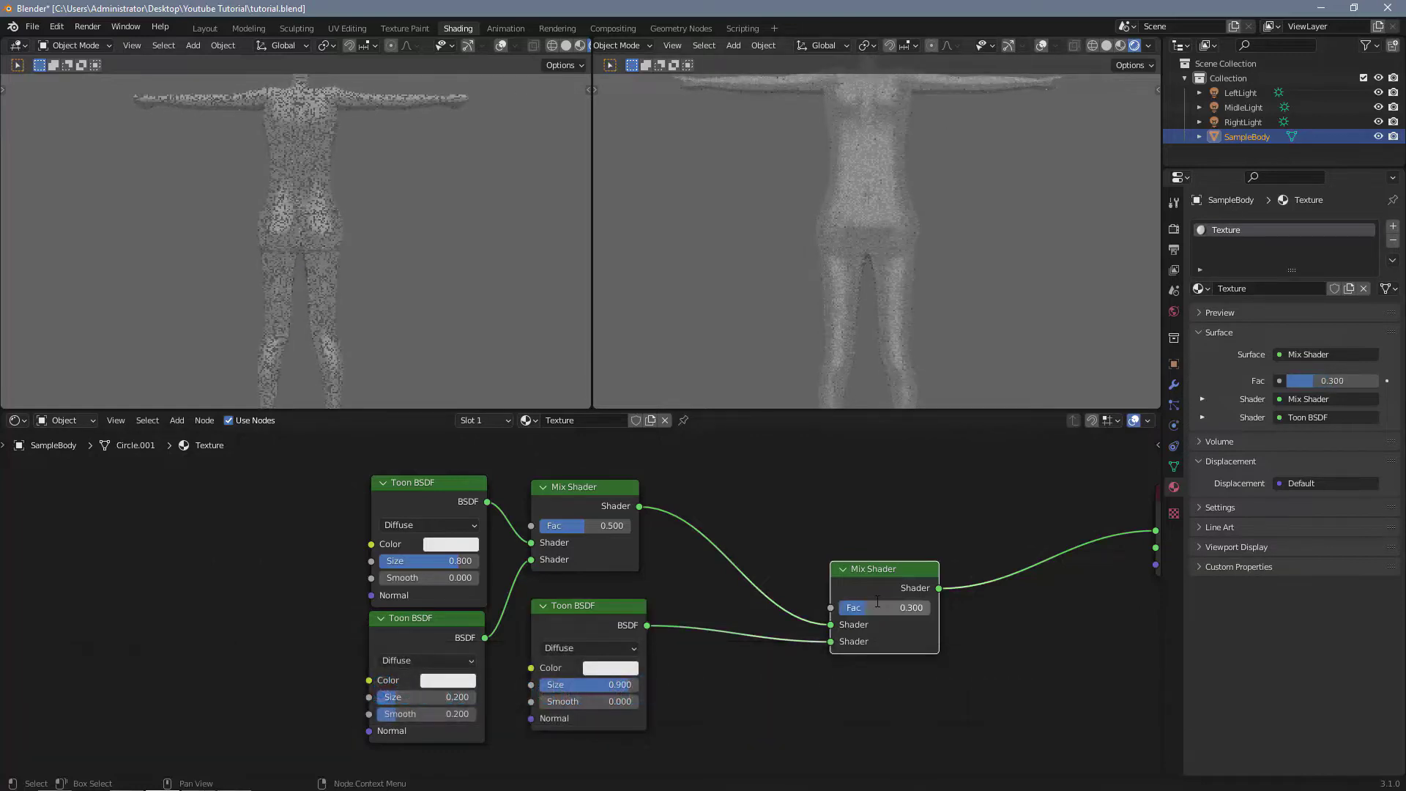
drag(882, 595, 824, 575)
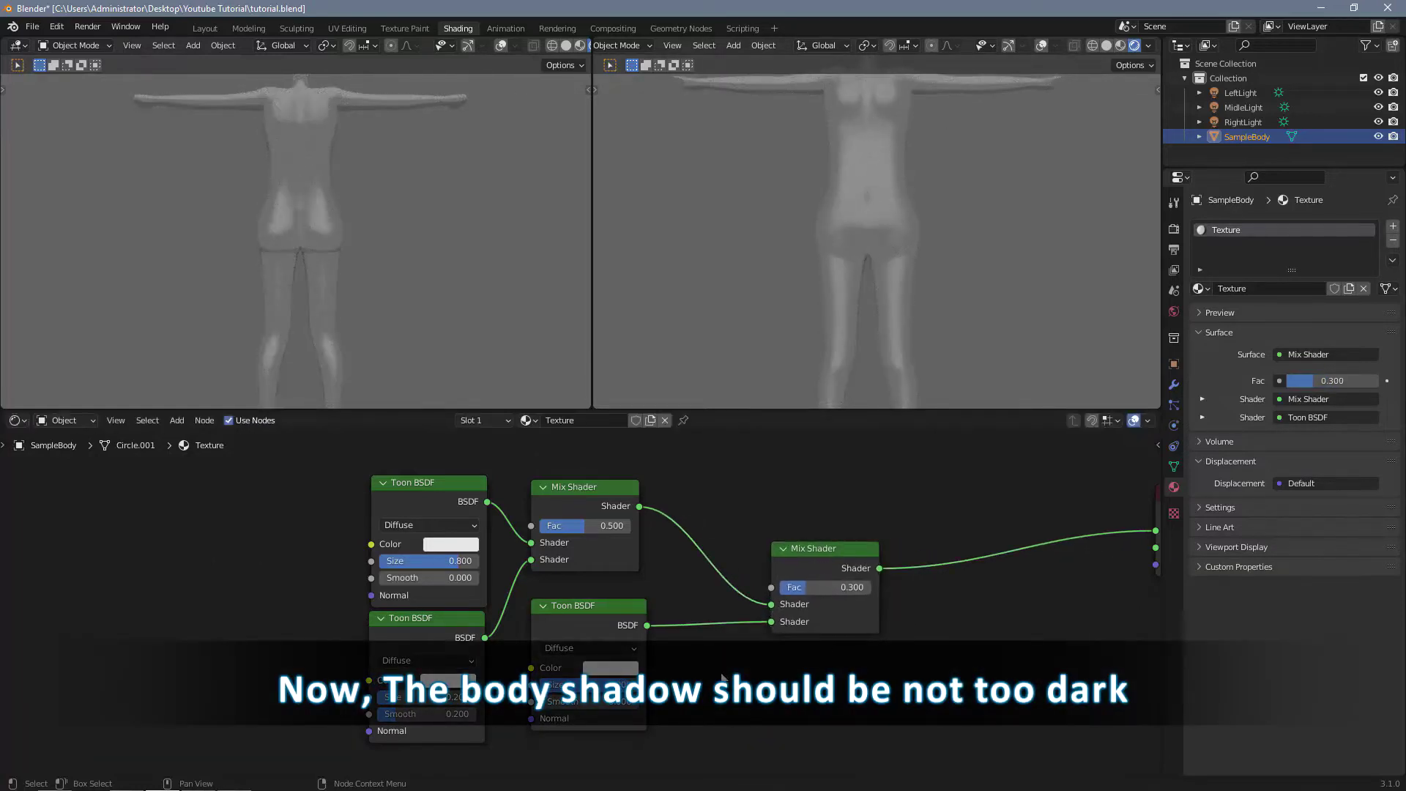
Step: Add a Frame node and arrange the three Toon BSDFs and the first Mix Shader inside it
click(723, 678)
scroll(723, 678, down, 2)
scroll(722, 676, down, 1)
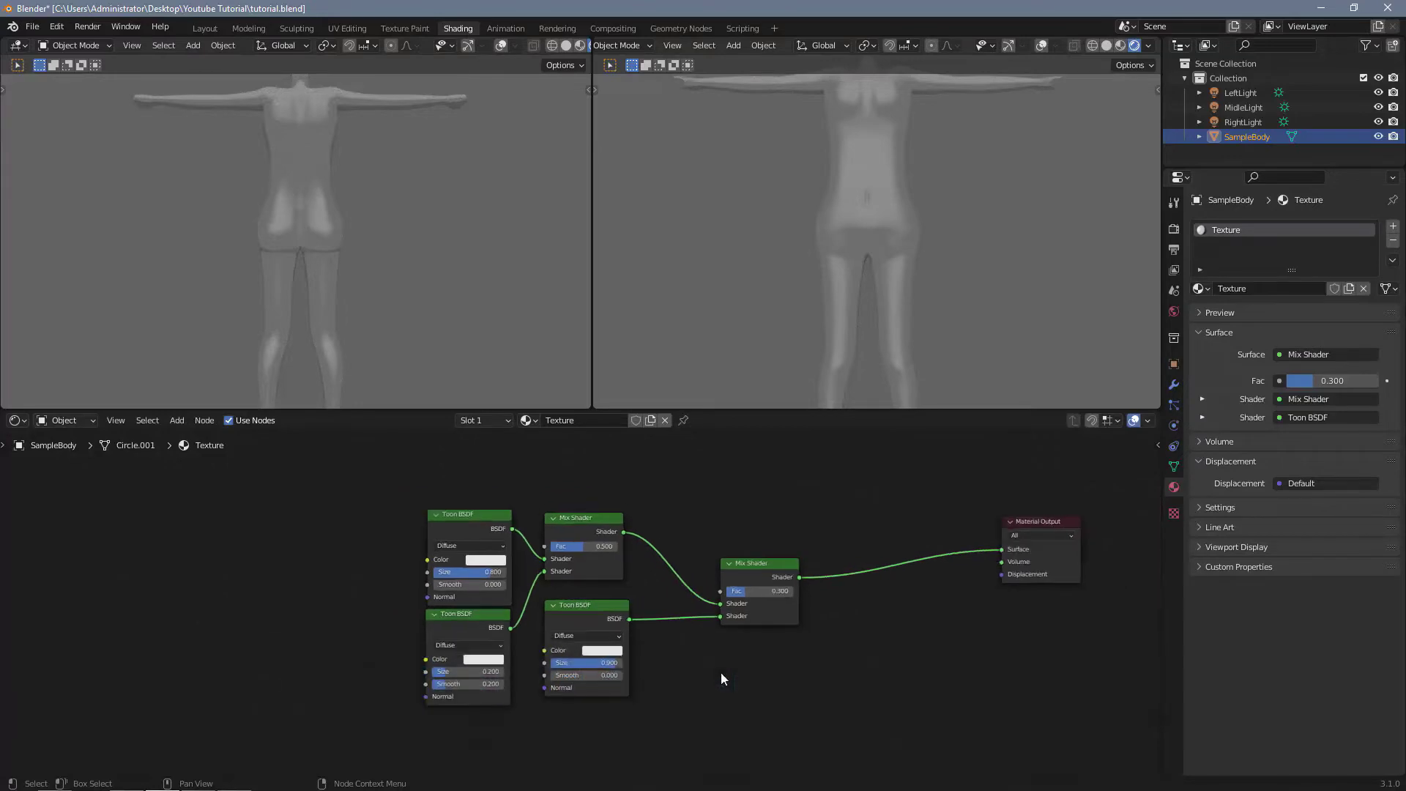
mouse_move(204, 590)
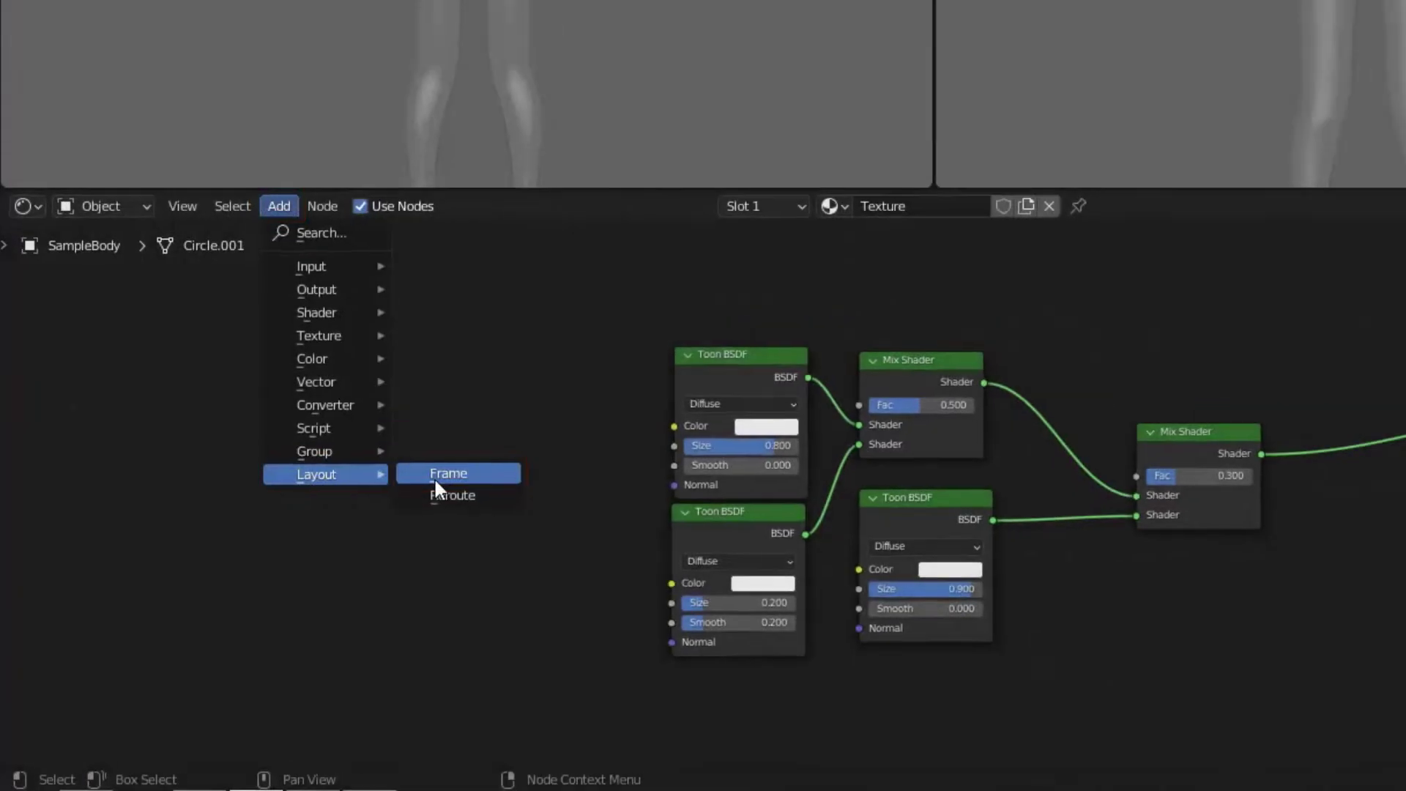
click(463, 460)
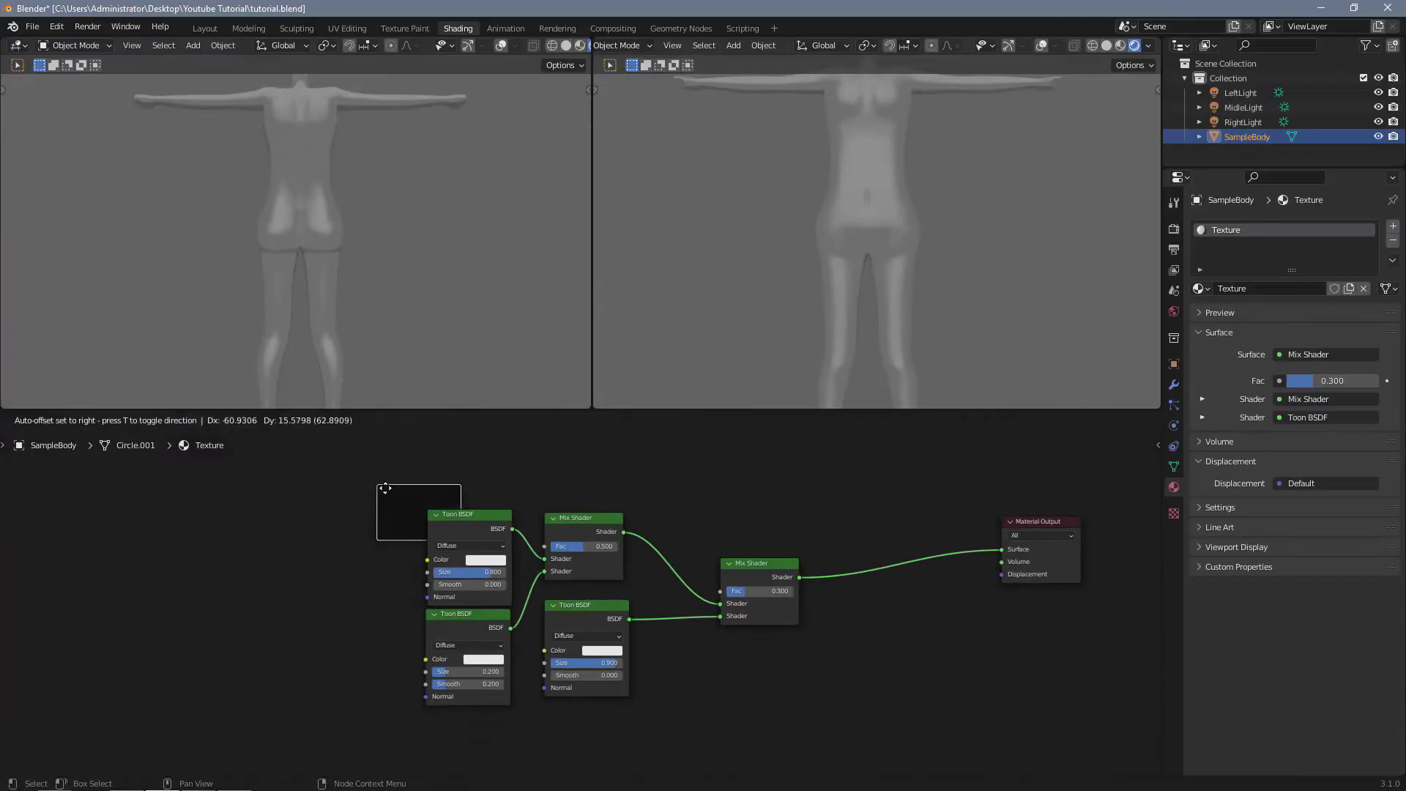
click(439, 498)
drag(560, 605, 435, 600)
middle_drag(662, 678, 772, 686)
scroll(772, 686, up, 1)
drag(656, 661, 702, 662)
Step: Align the framed nodes into a straight column by scaling their X spacing to 0
drag(736, 695, 643, 535)
key(s)
key(x)
key(0)
key(Return)
Step: Level the first Mix Shader with the upper Toon BSDF by scaling their Y spacing to 0
key(alt+a)
key(b)
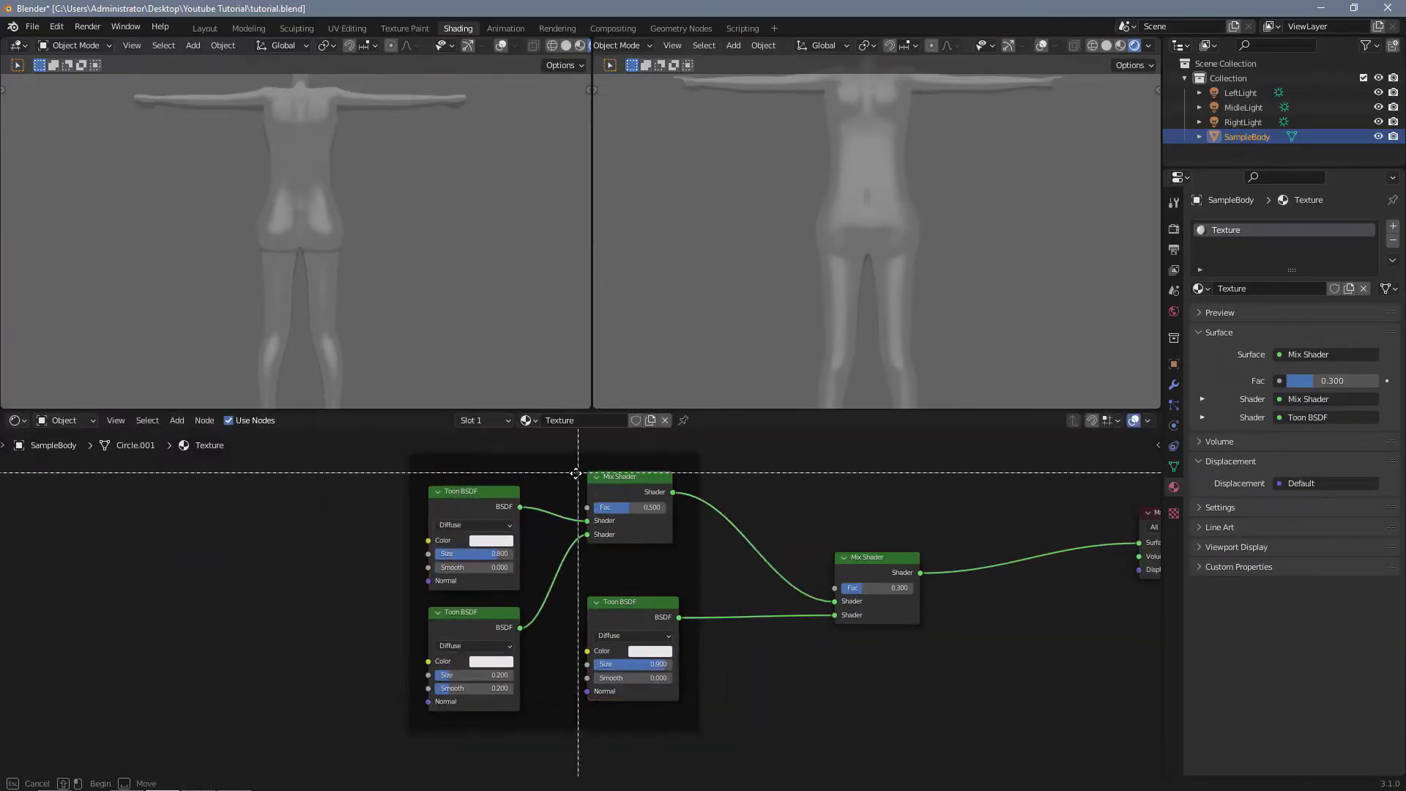
drag(513, 469, 623, 549)
drag(636, 495, 633, 517)
drag(517, 482, 598, 538)
key(s)
key(y)
key(0)
key(Return)
drag(696, 659, 582, 533)
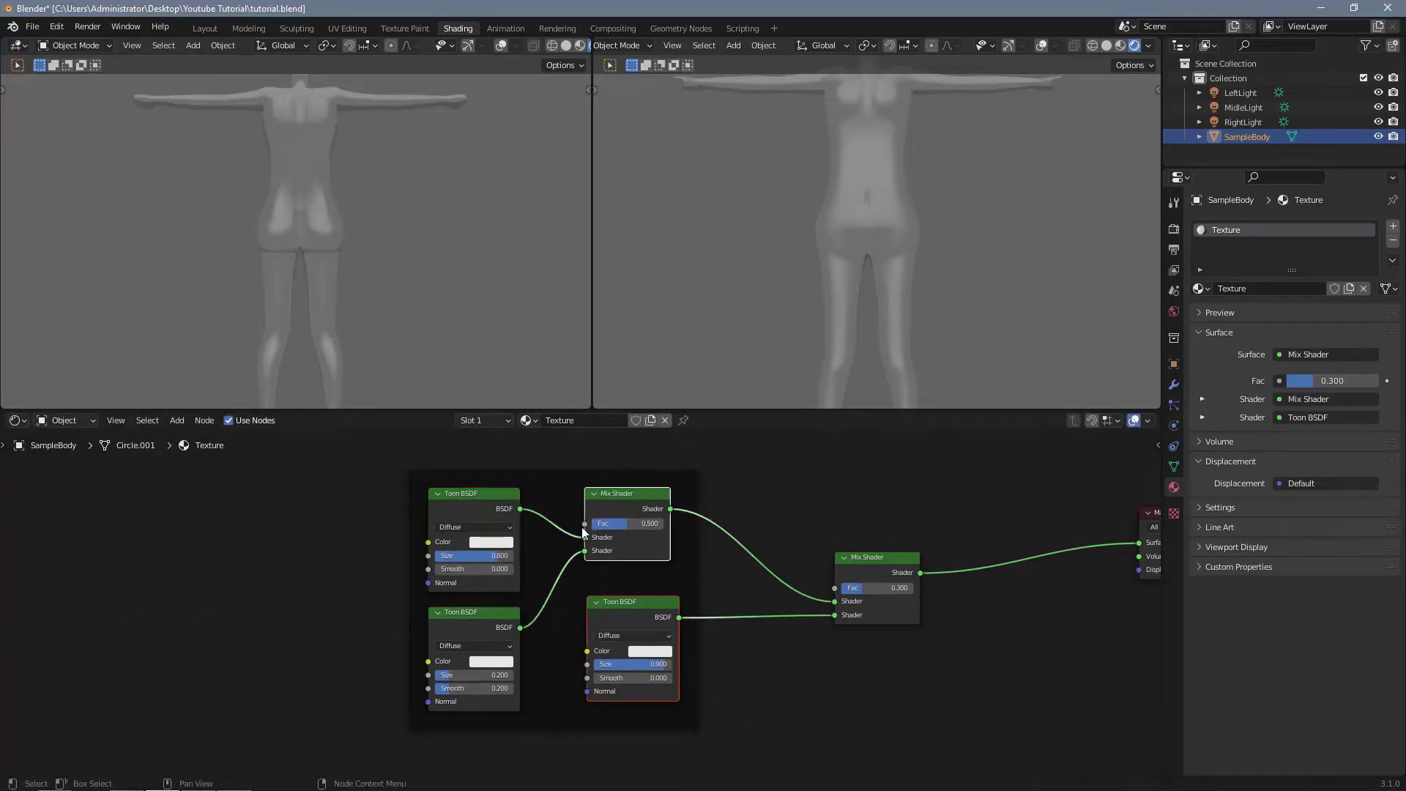
Step: Label the frame around the toon nodes "Toon Base"
right_click(561, 479)
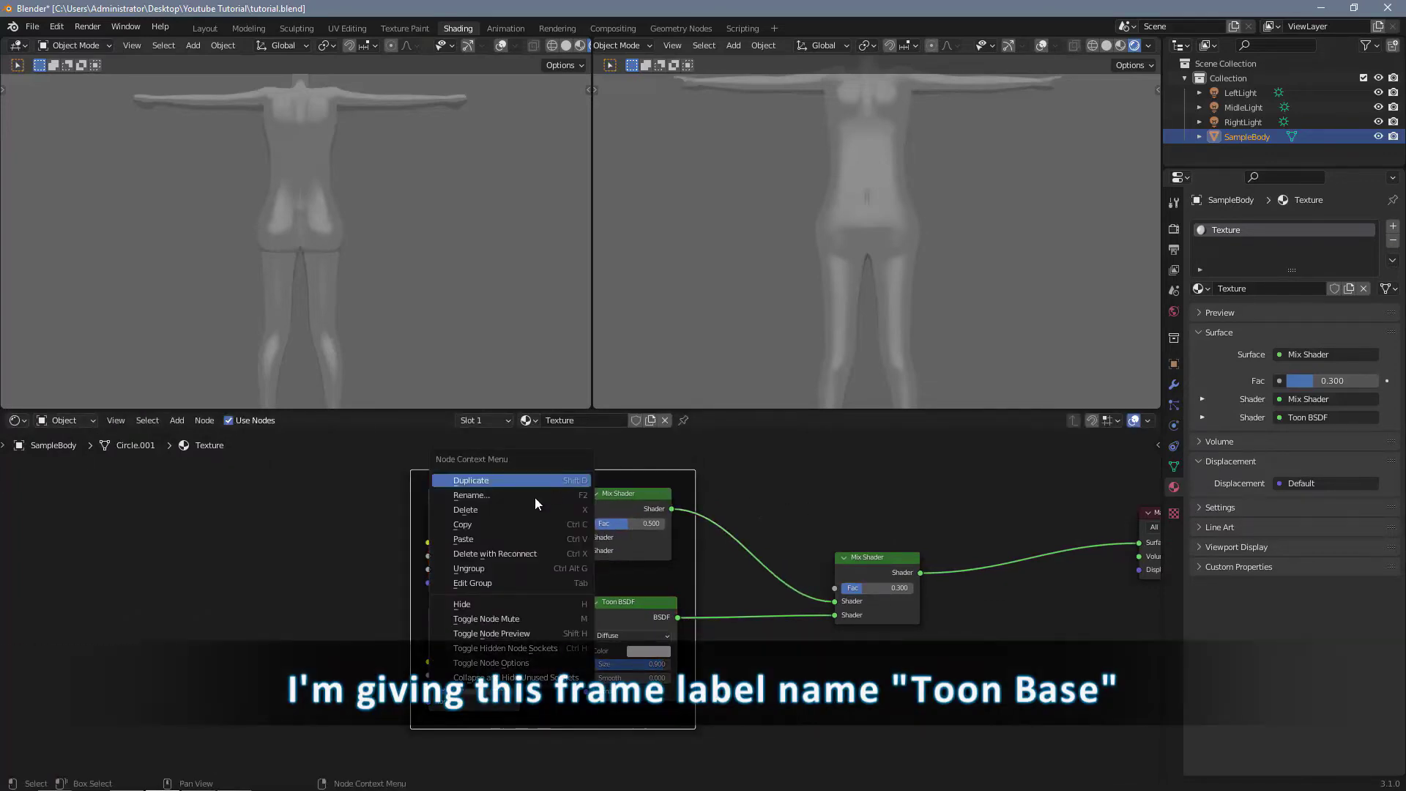
click(498, 495)
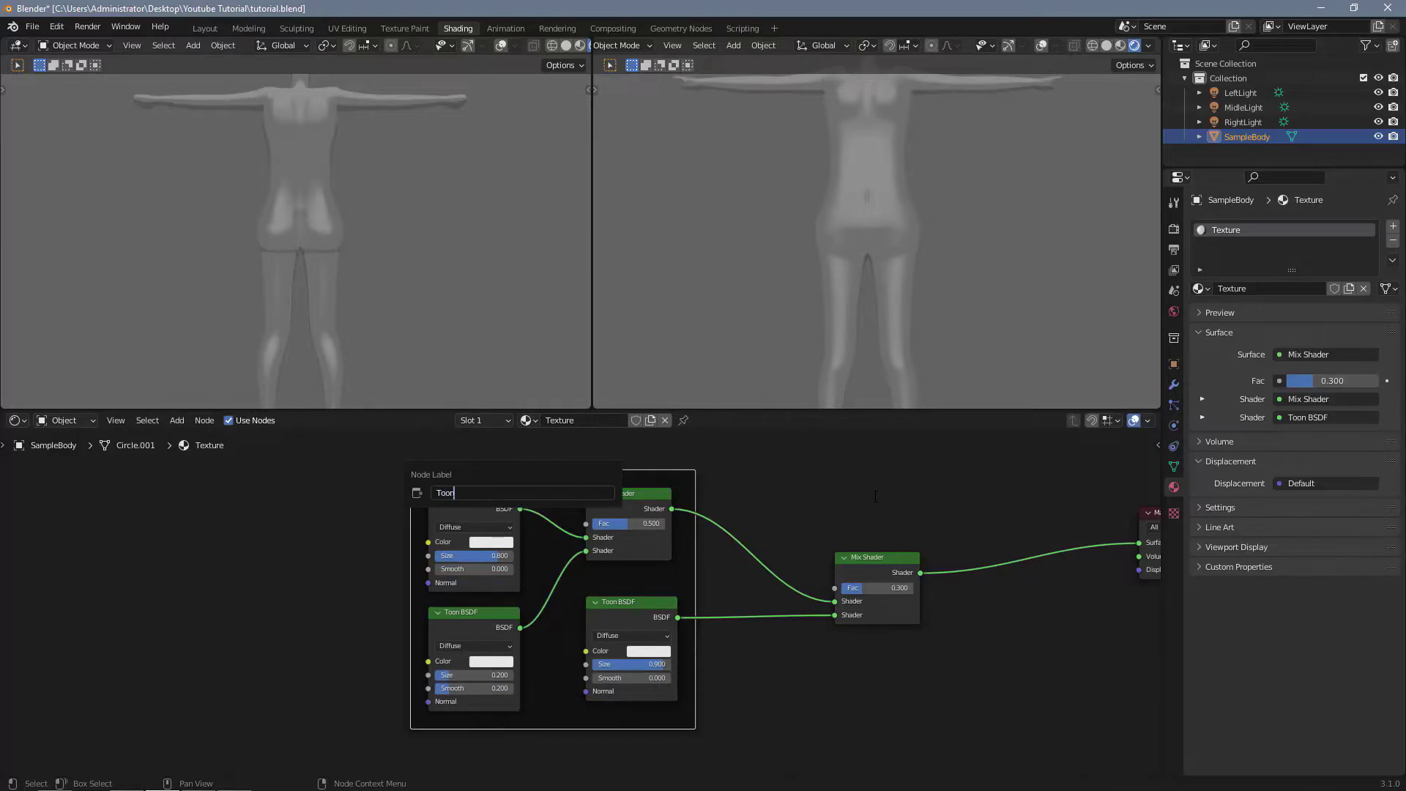
text(Toon Base)
key(Return)
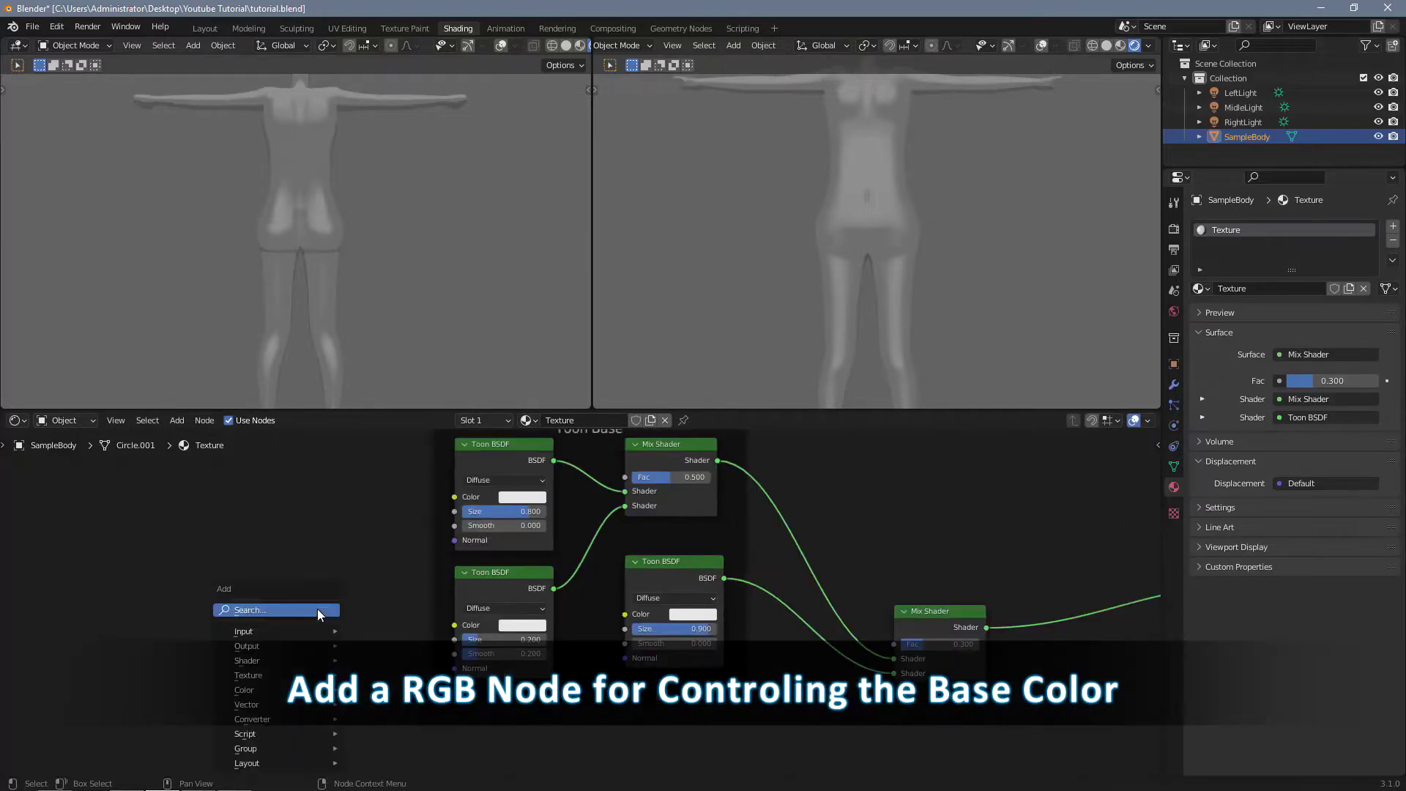
Step: Add an RGB node beside the Toon Base frame, ahead of the Toon BSDFs
text(rgb)
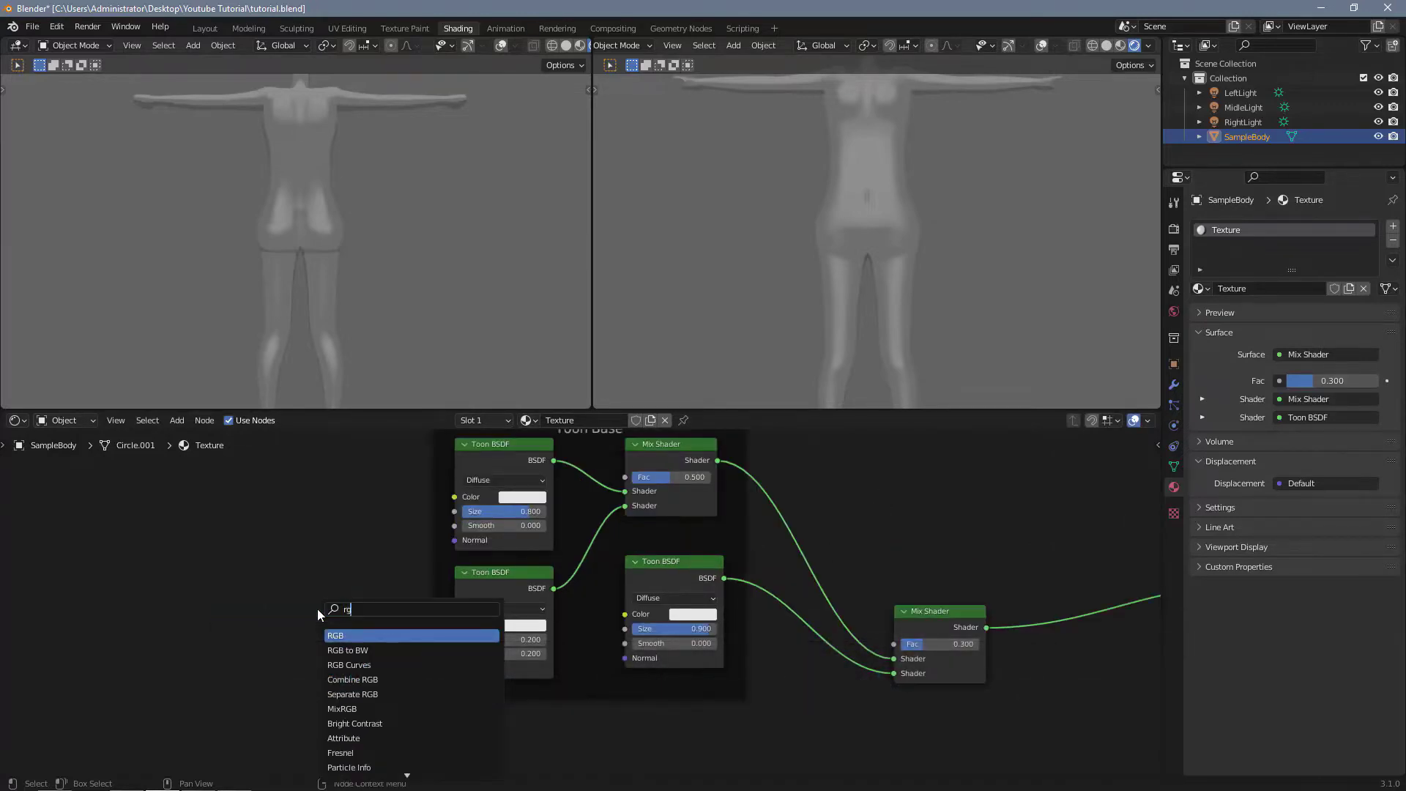
key(Return)
click(245, 607)
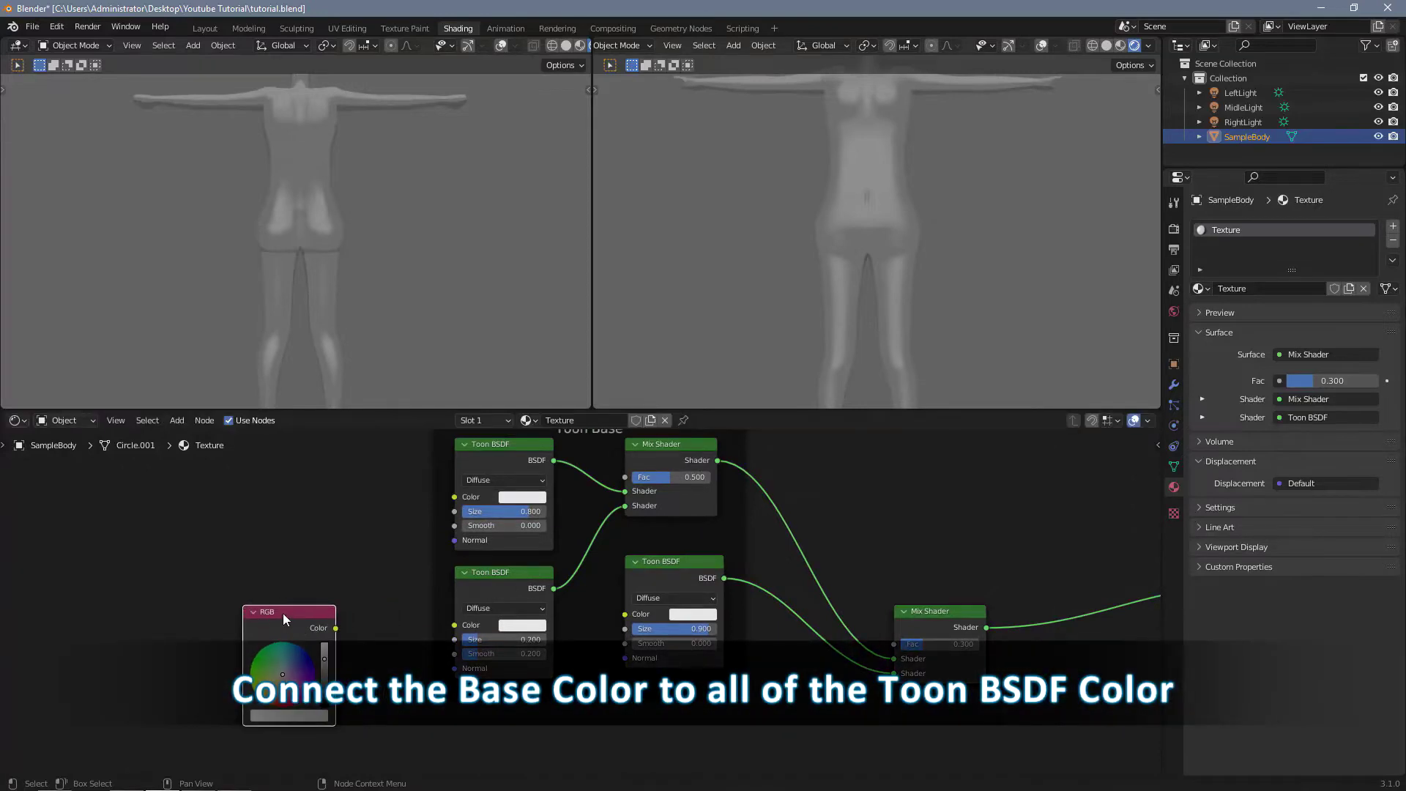
Step: Label the RGB node "Main Color" and link its output to the Color inputs of all three Toon BSDFs
right_click(285, 619)
click(289, 617)
text(Main Coplor)
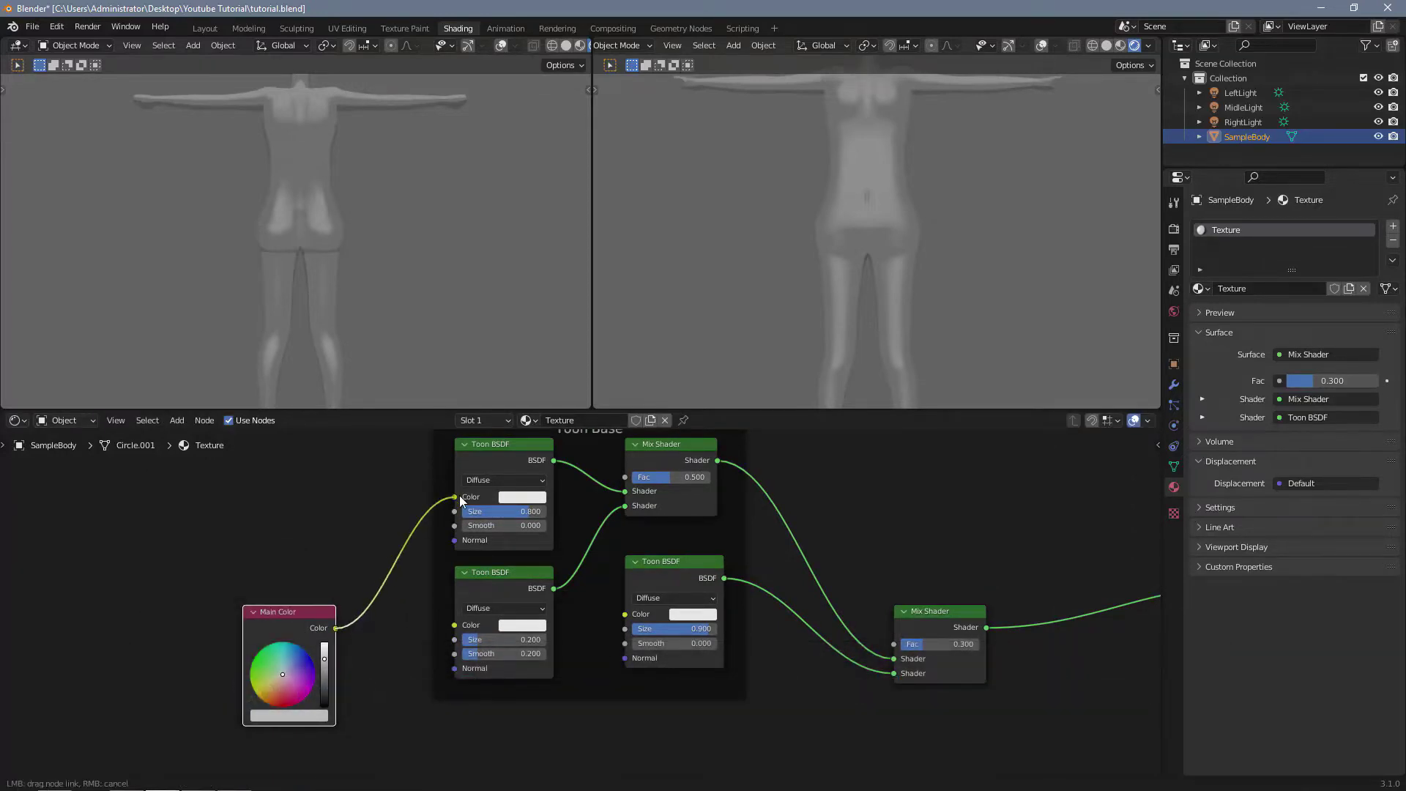
drag(460, 501, 455, 496)
drag(335, 628, 625, 614)
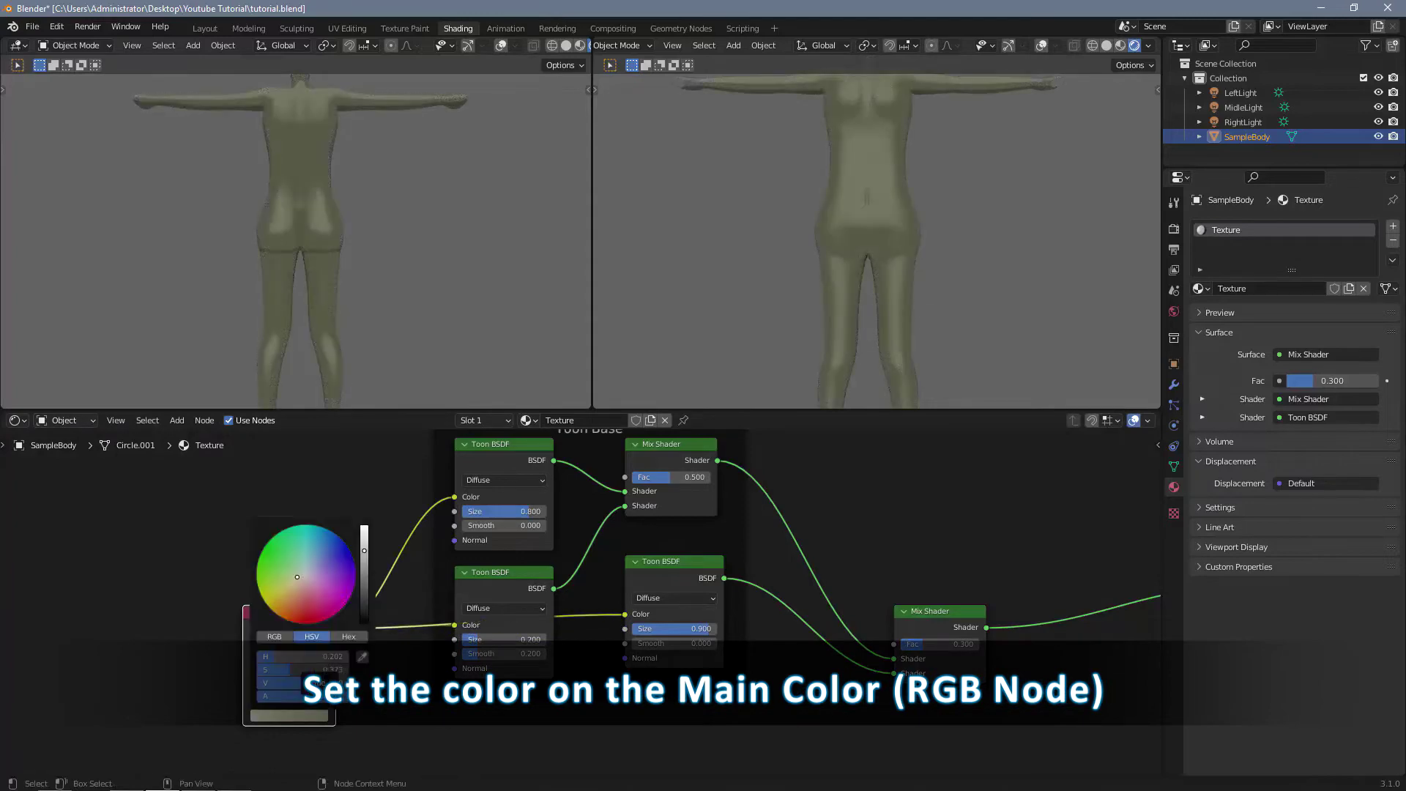
Step: Set the Main Color node to a skin tone with hue 0.08, saturation 0.4 and value 1
drag(323, 657, 312, 656)
text(.08)
key(Return)
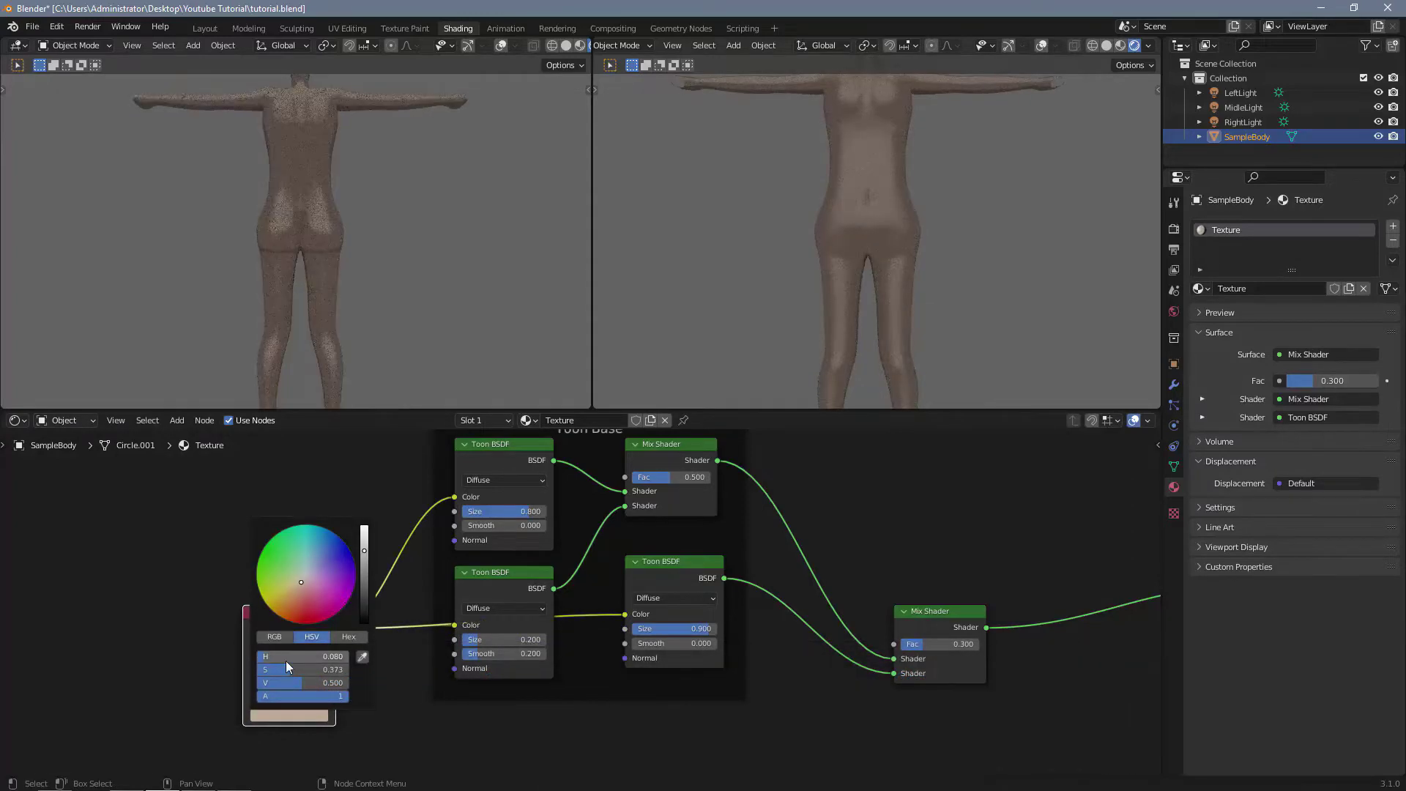
drag(320, 669, 349, 683)
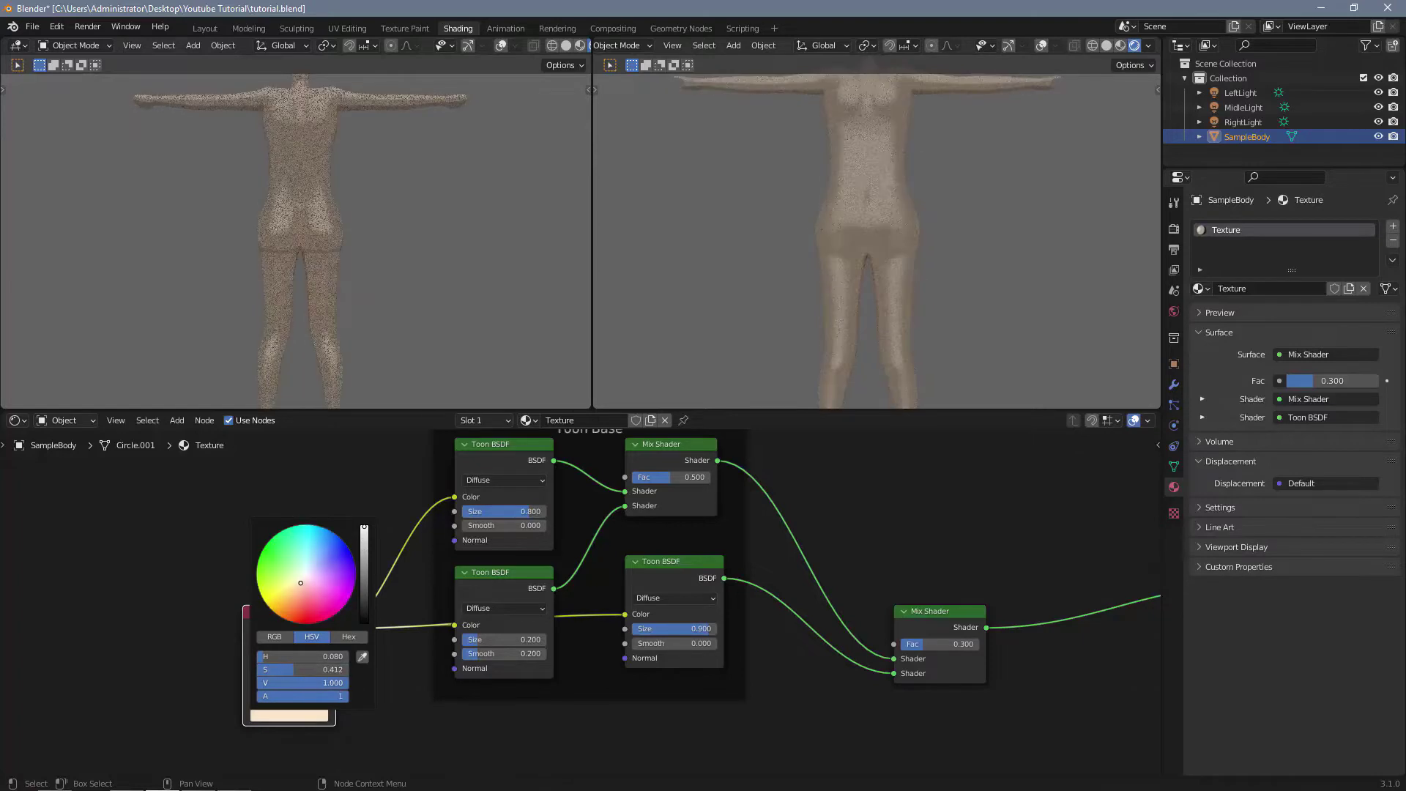
key(BackSpace)
text(35)
key(Return)
click(316, 663)
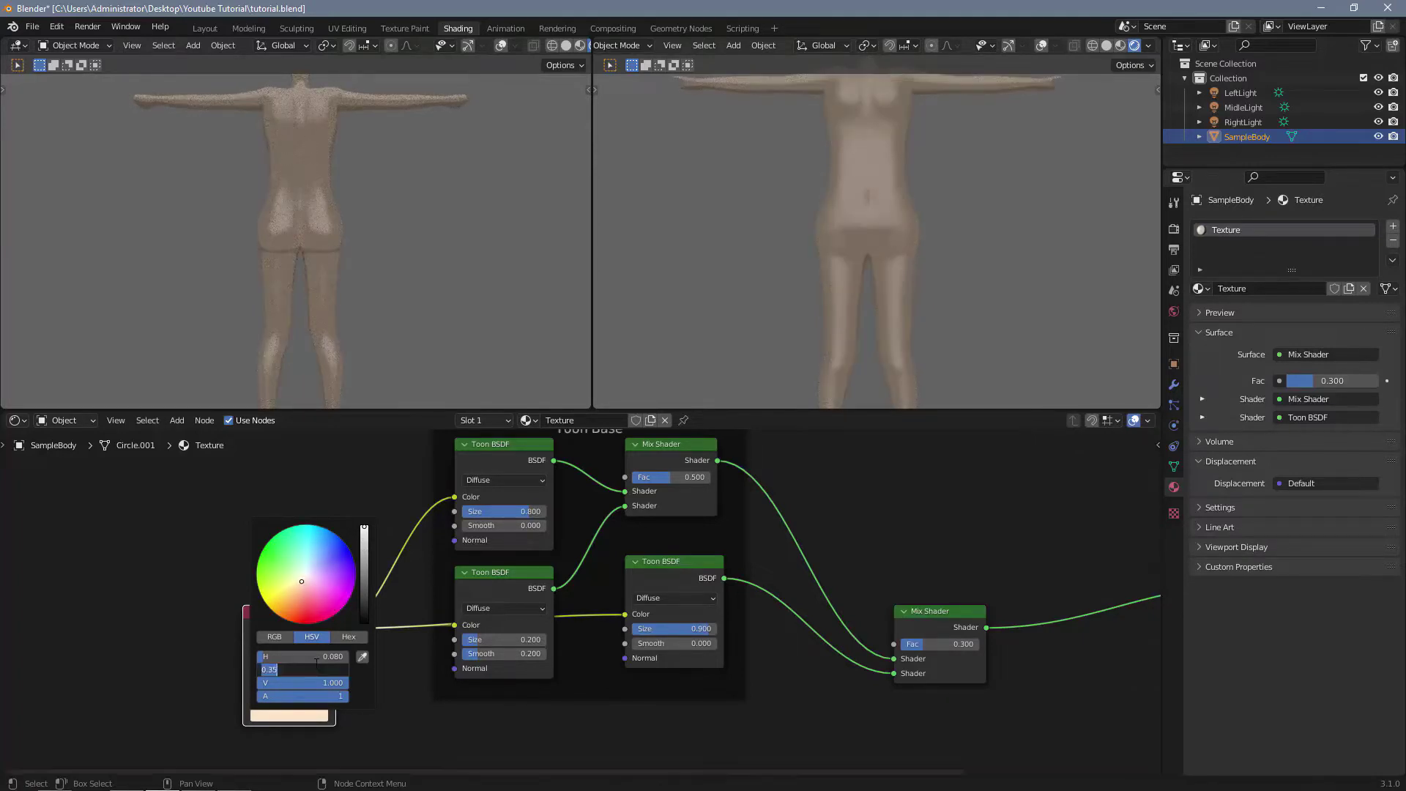
text(.4)
key(Return)
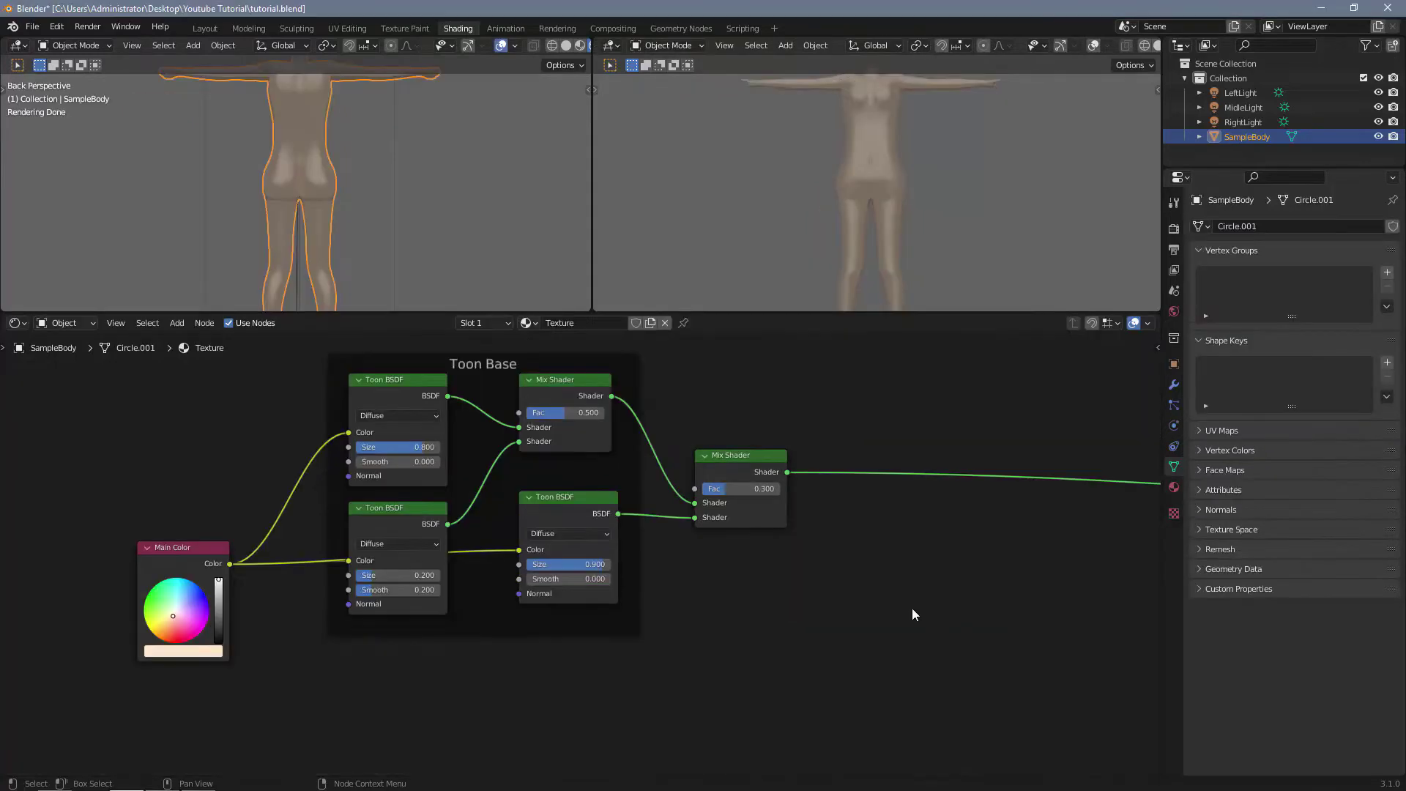
Step: Move the final Mix Shader into the Toon Base frame, beside the other framed nodes
drag(752, 477, 713, 454)
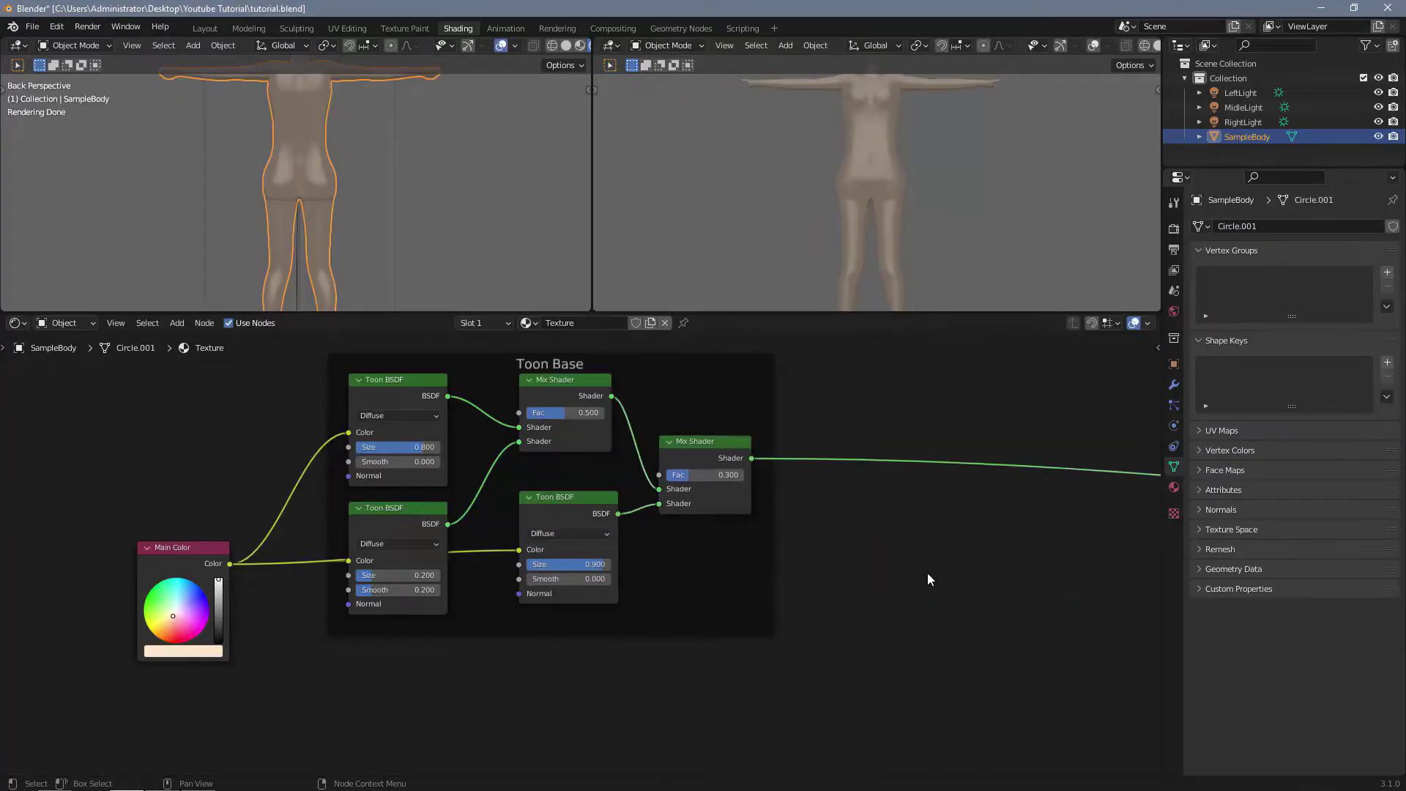
scroll(927, 572, down, 1)
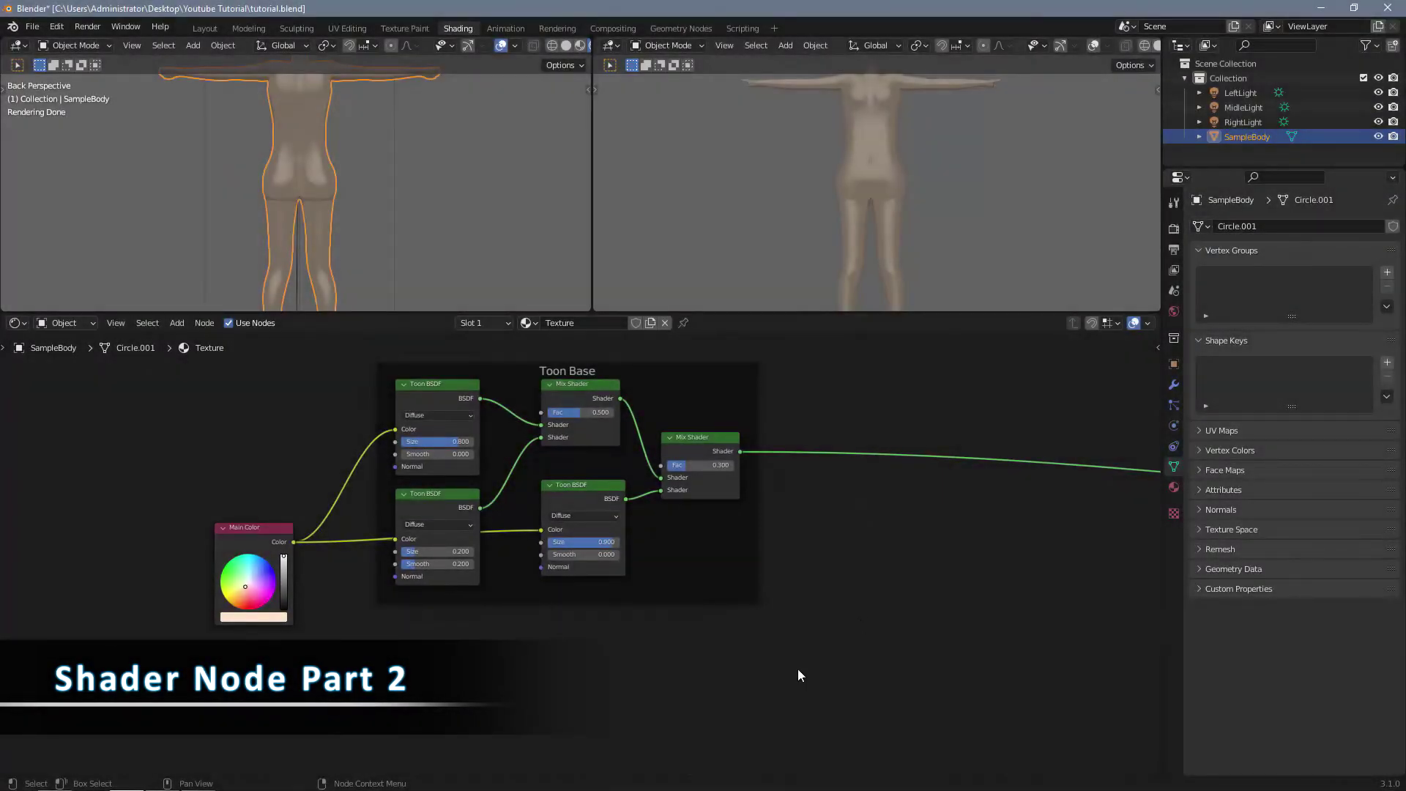
Step: Add a Texture Coordinate node in the empty space below the Main Color node
middle_drag(797, 669, 673, 485)
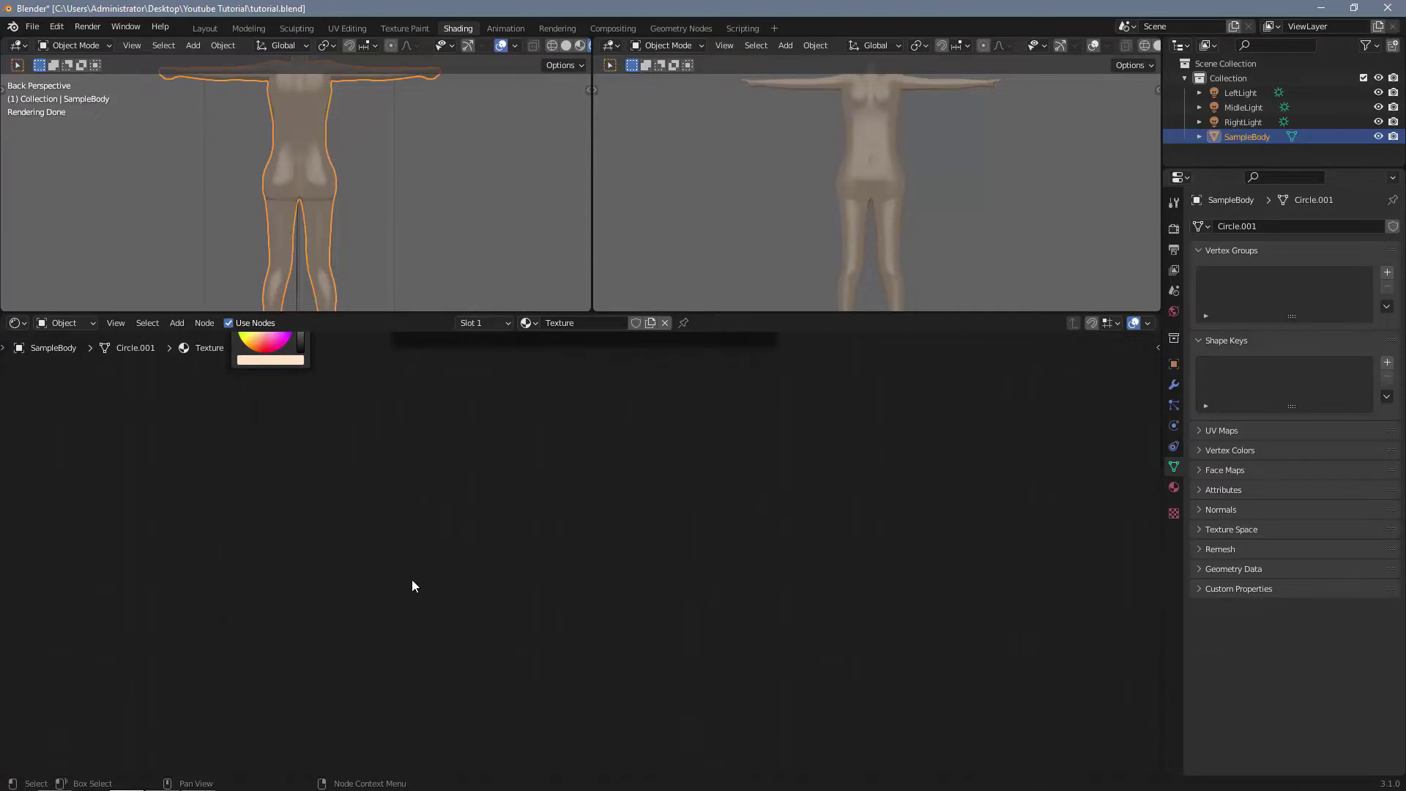
key(shift+a)
text(text)
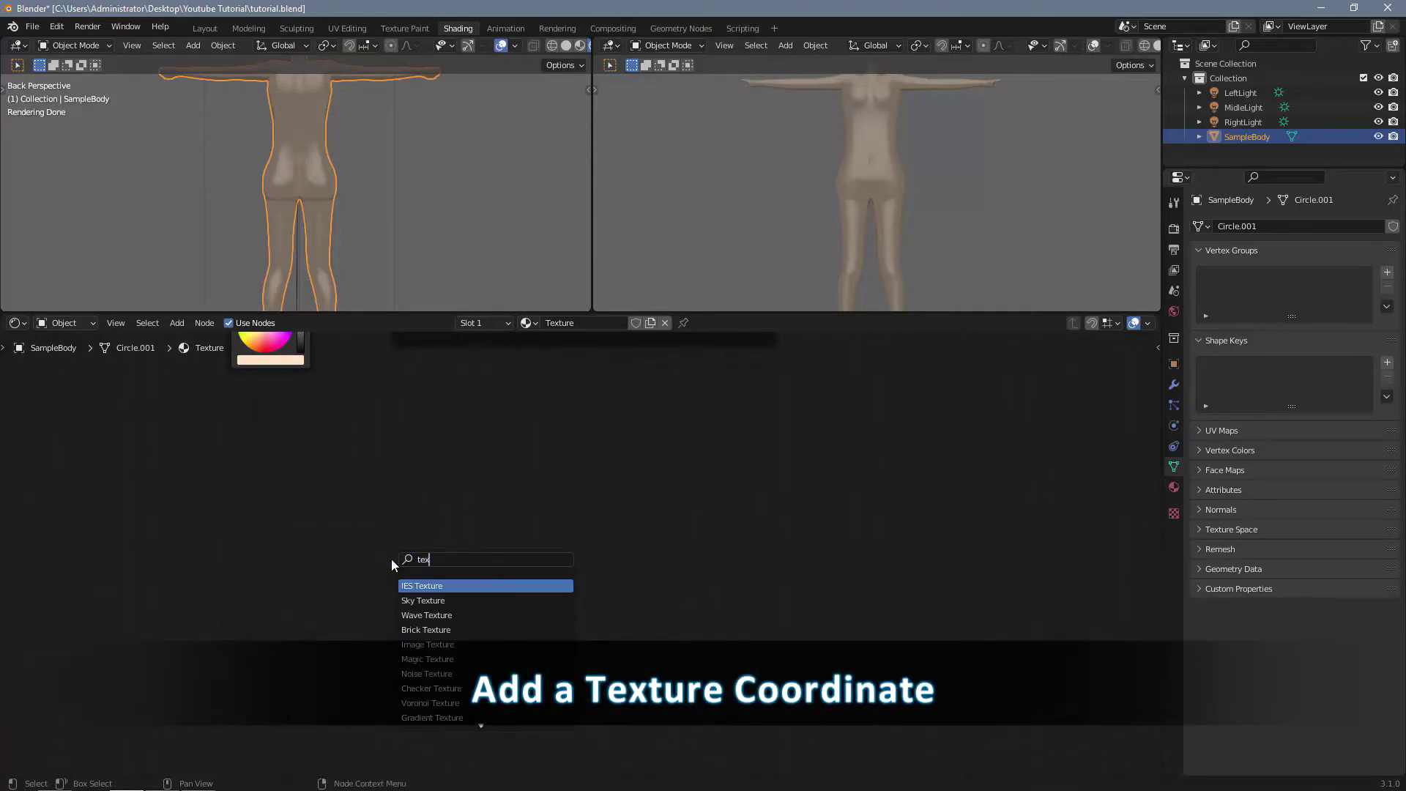
text(ure coor)
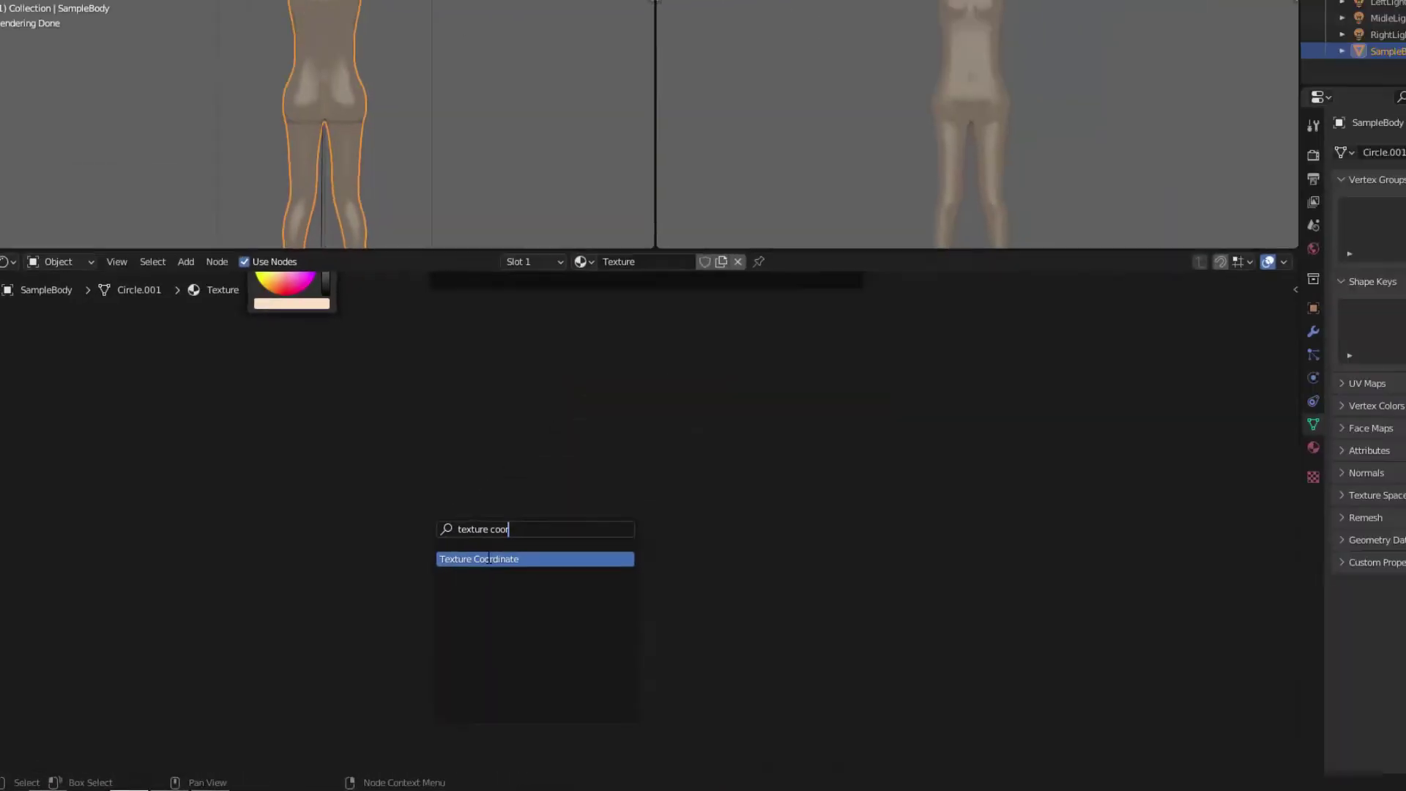
key(Return)
click(356, 517)
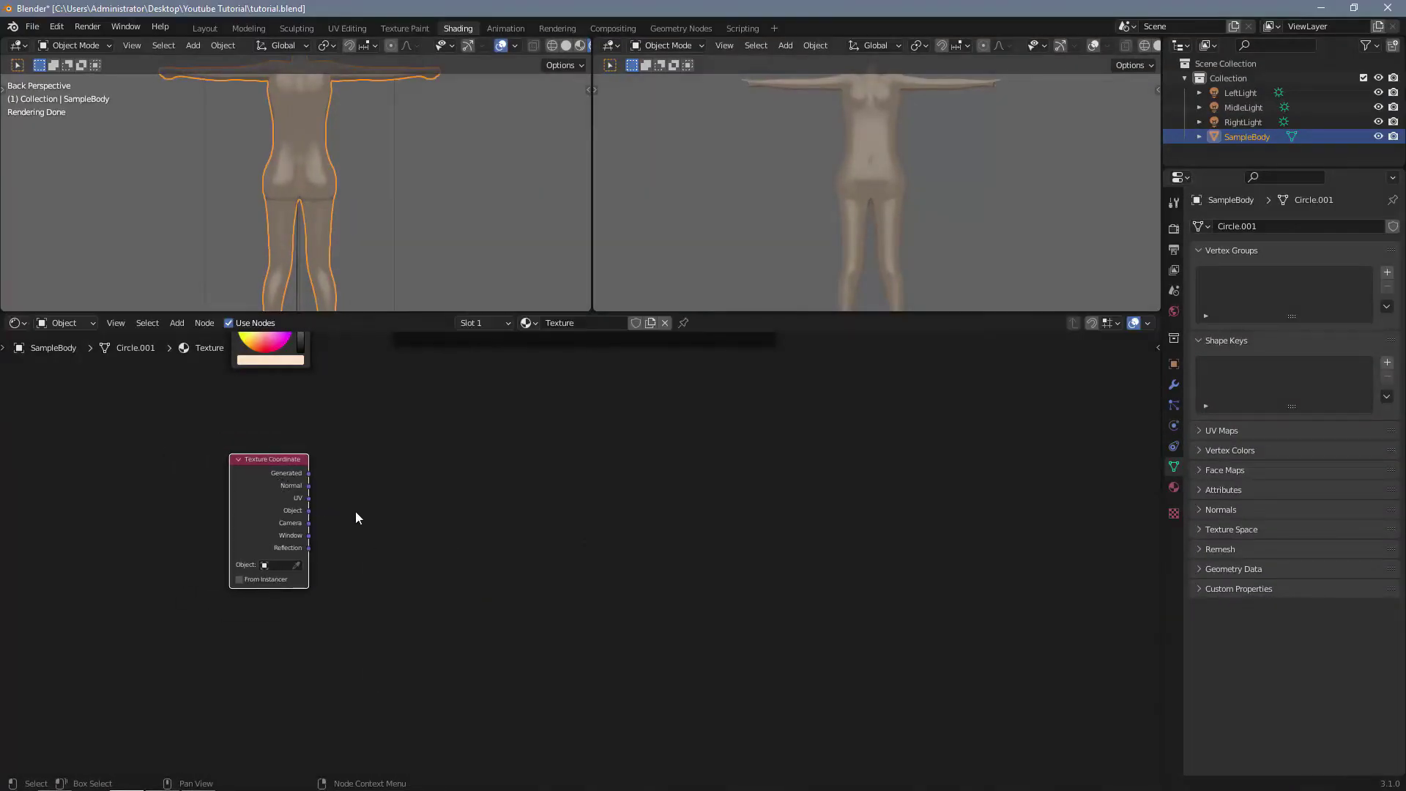
Step: Add a Separate XYZ node to the right of the Texture Coordinate node
key(shift+a)
text(se)
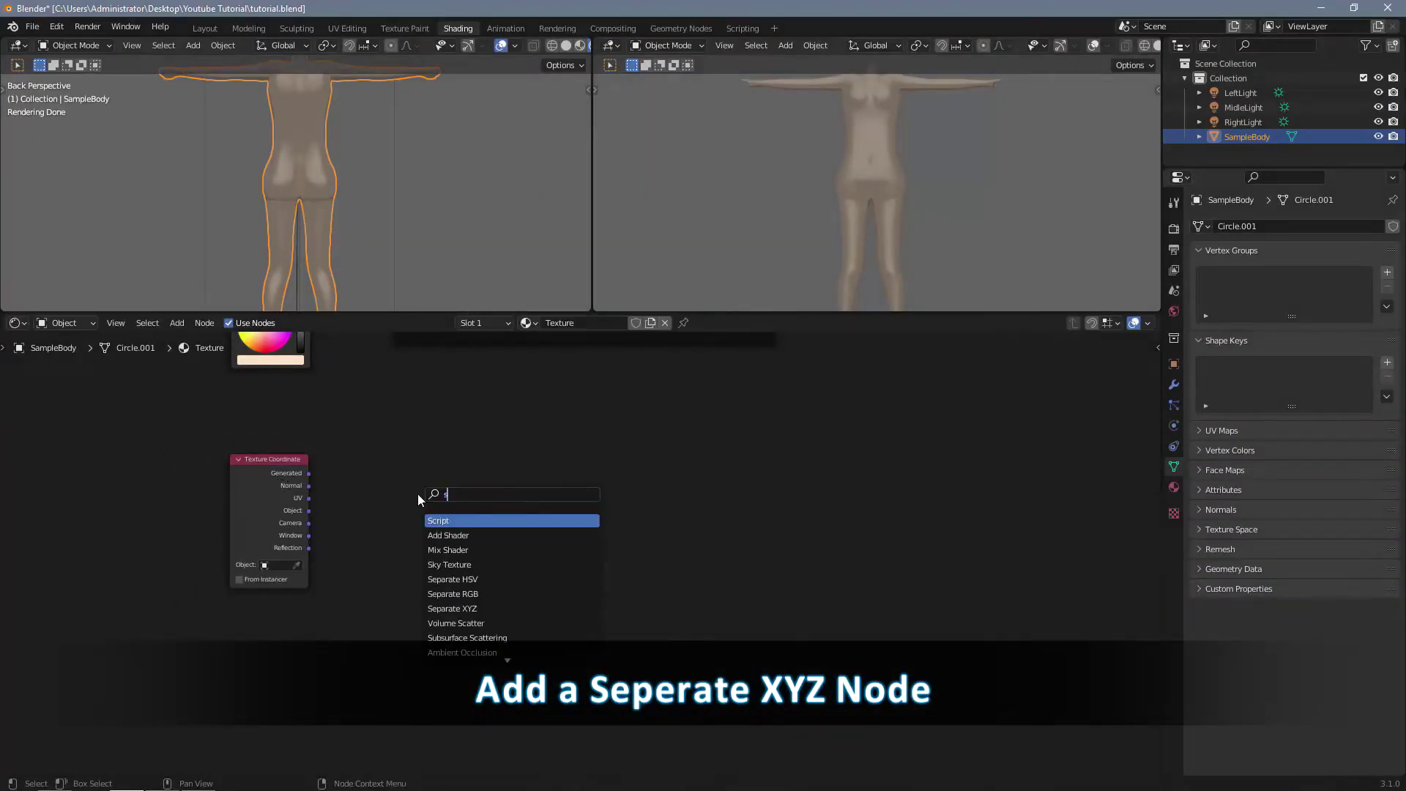
text(p)
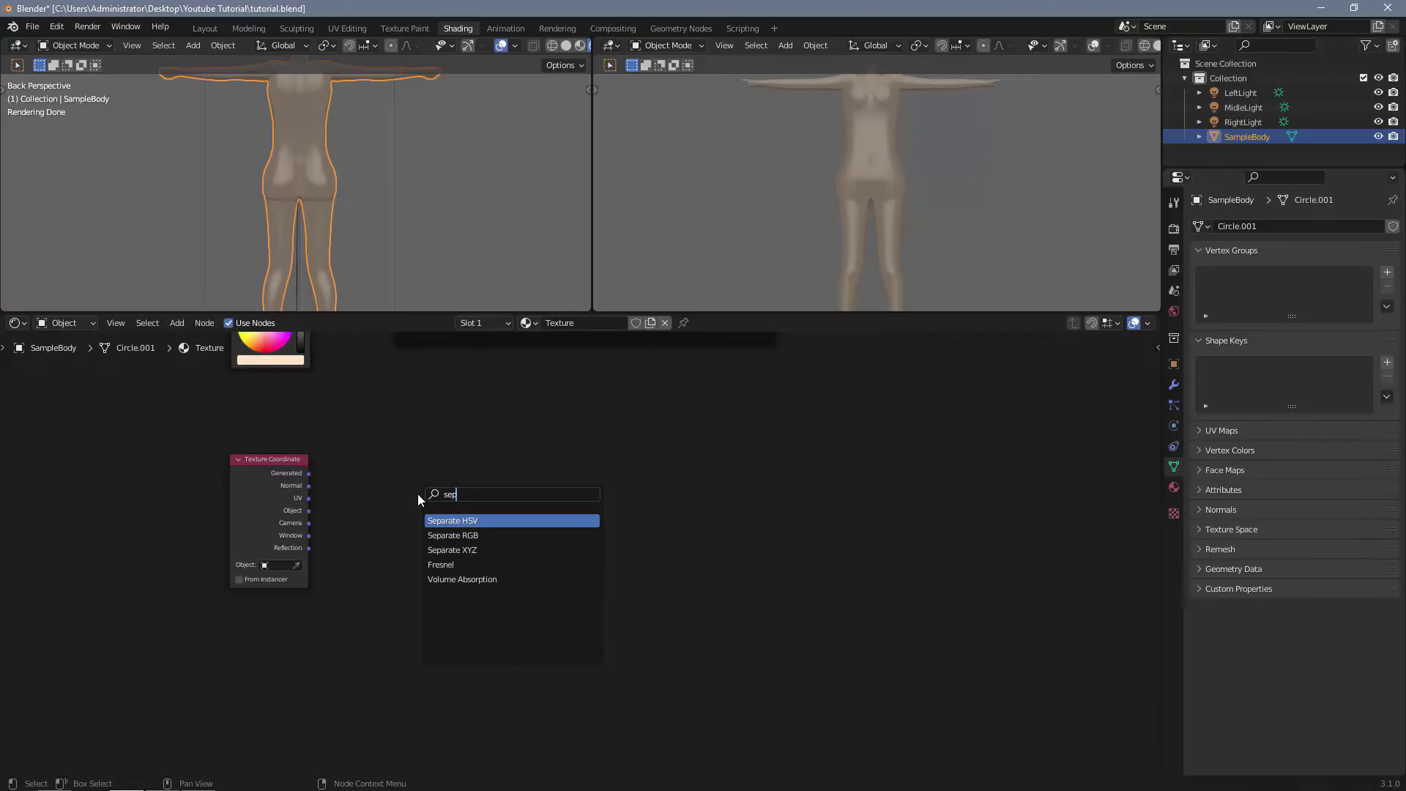
key(Down)
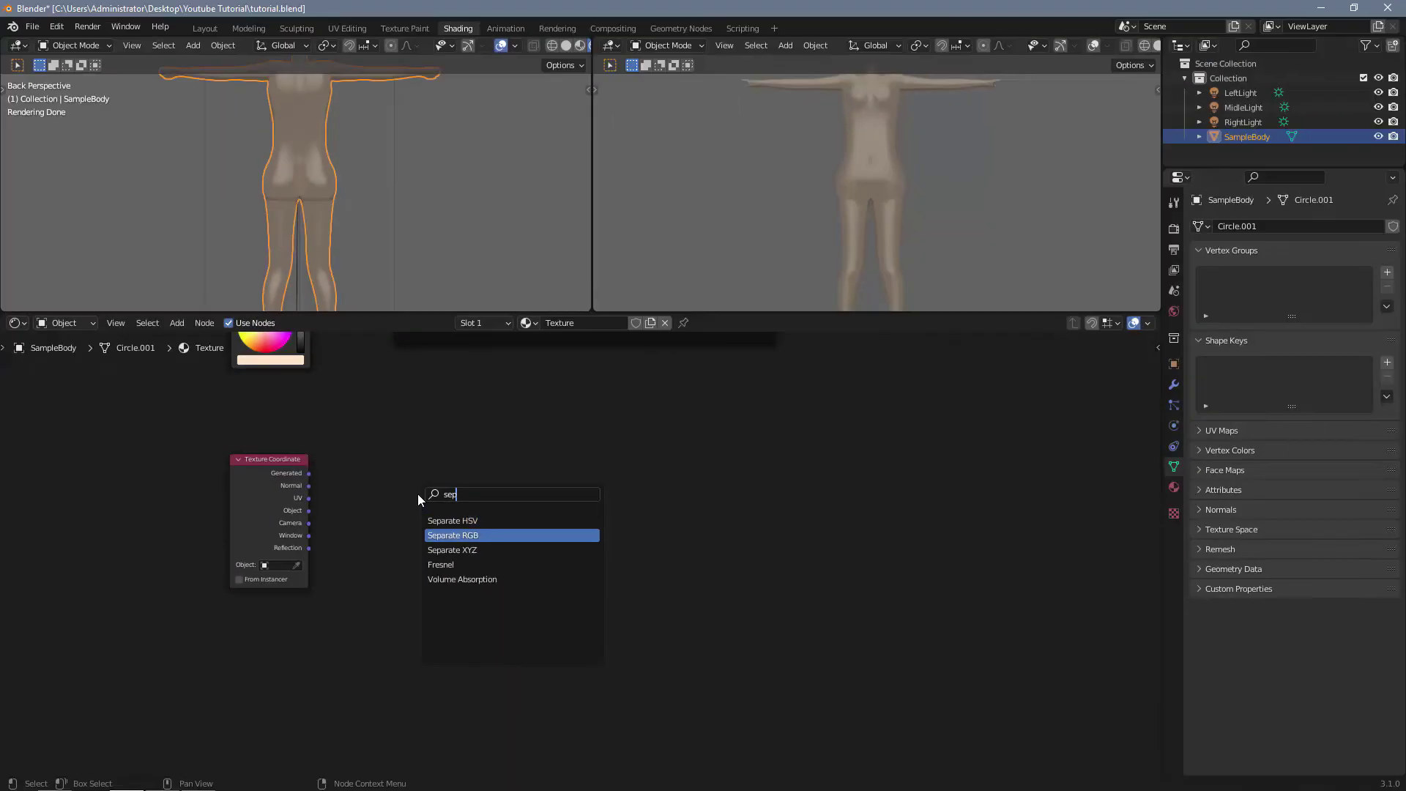
key(Down)
key(Return)
click(378, 453)
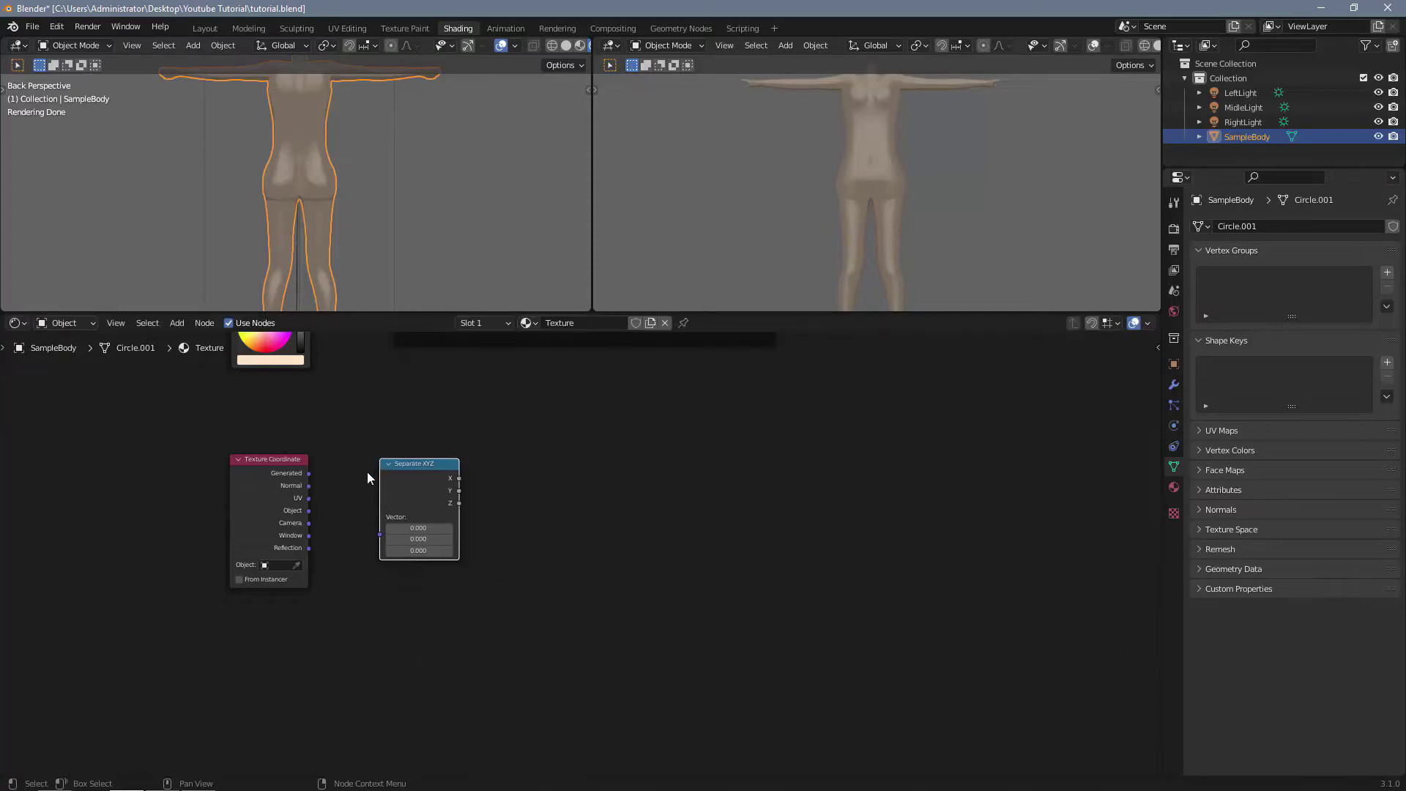
Step: Link the Texture Coordinate's Generated output to Separate XYZ's Vector and preview the X output with the Viewer
middle_drag(612, 483, 613, 551)
scroll(311, 561, up, 4)
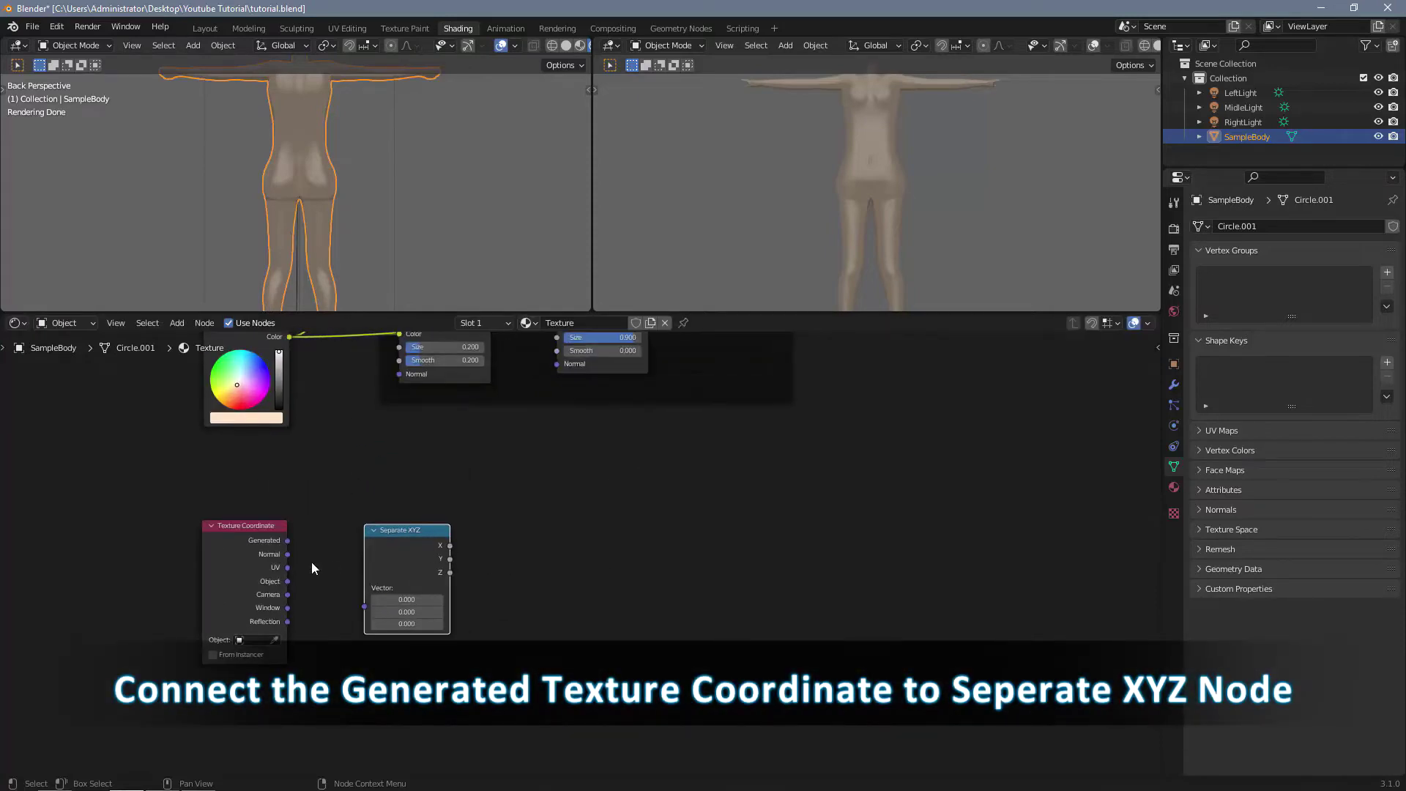
drag(307, 615, 309, 614)
ctrl+shift+click(377, 527)
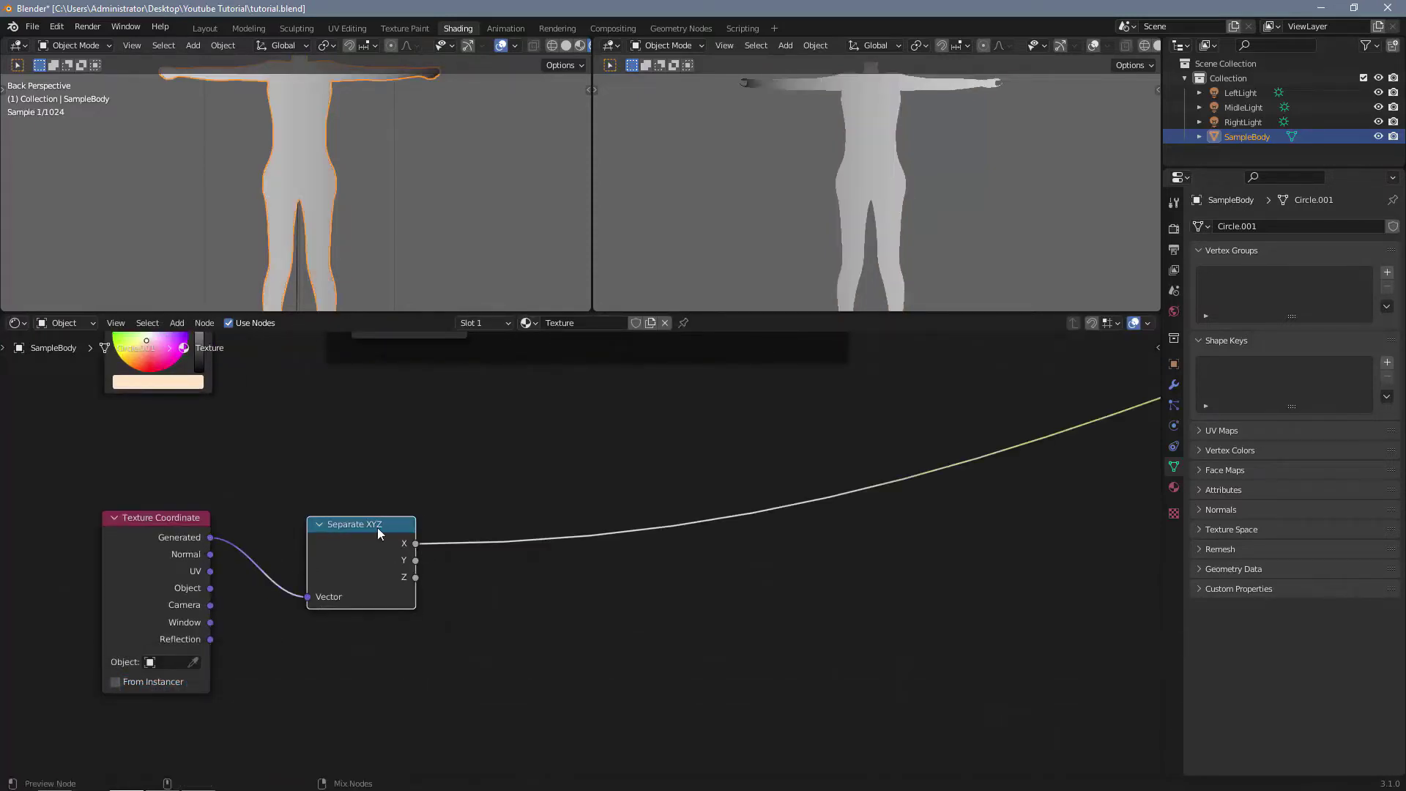
Step: Compare the shading from Separate XYZ's Y and Z outputs by feeding each into the Viewer
scroll(721, 562, down, 6)
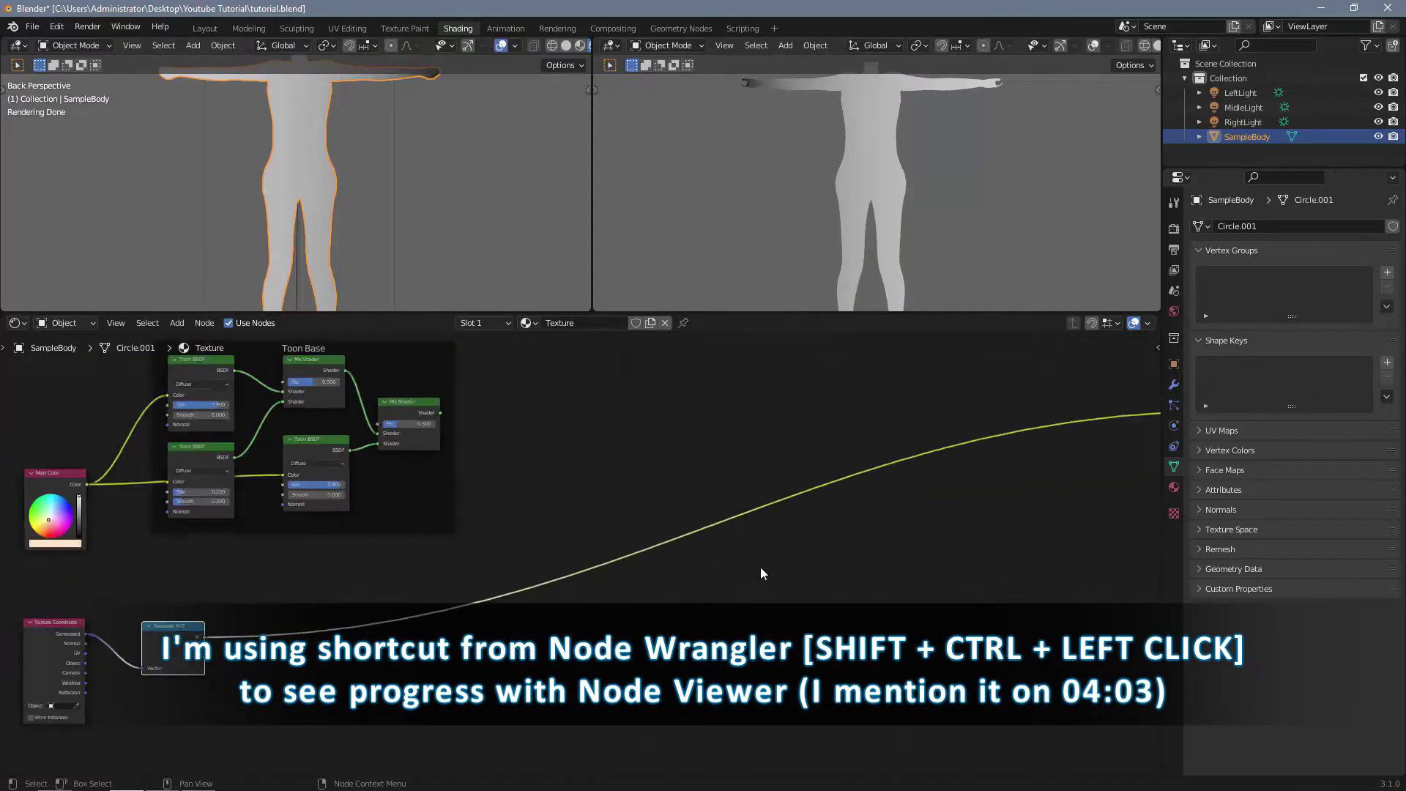
scroll(682, 563, up, 5)
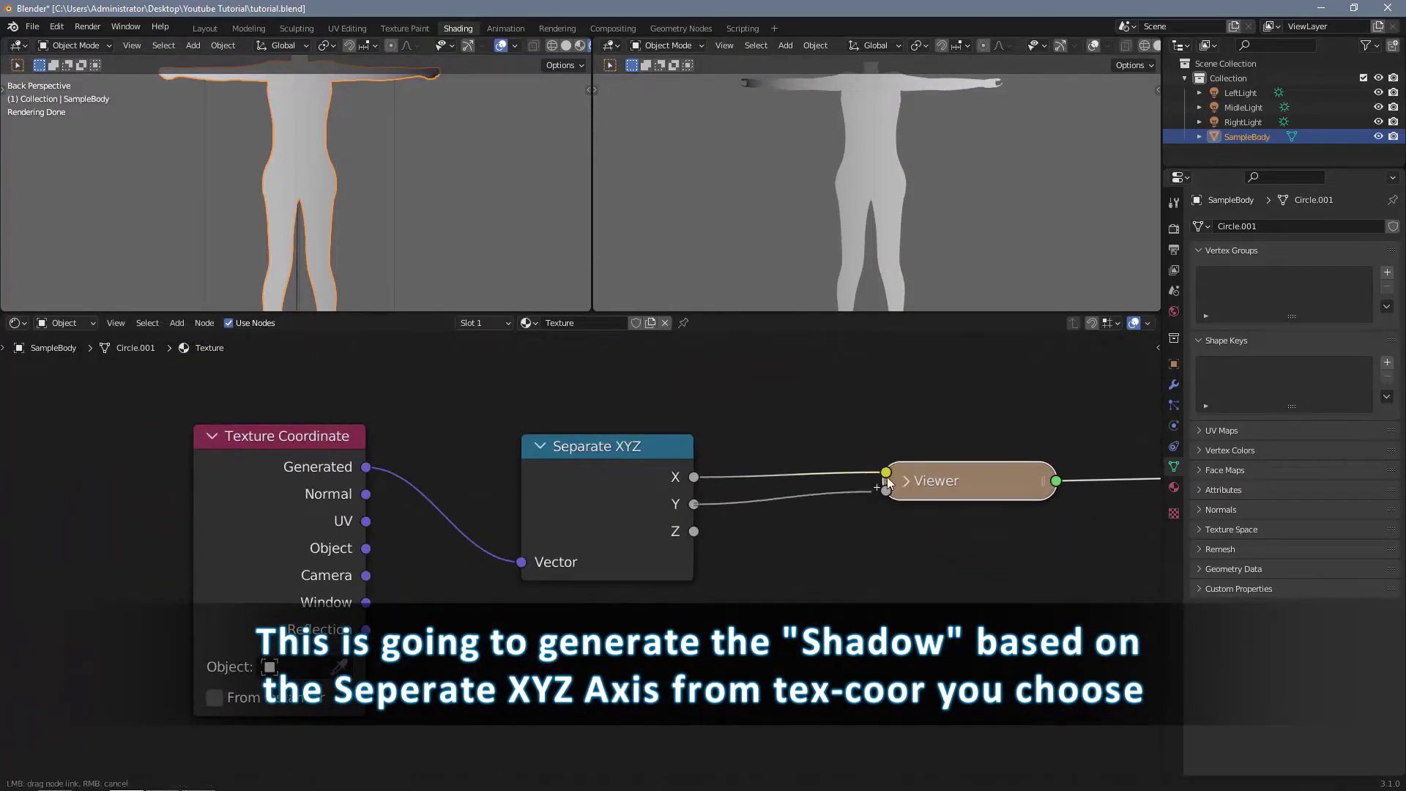
drag(888, 482, 887, 484)
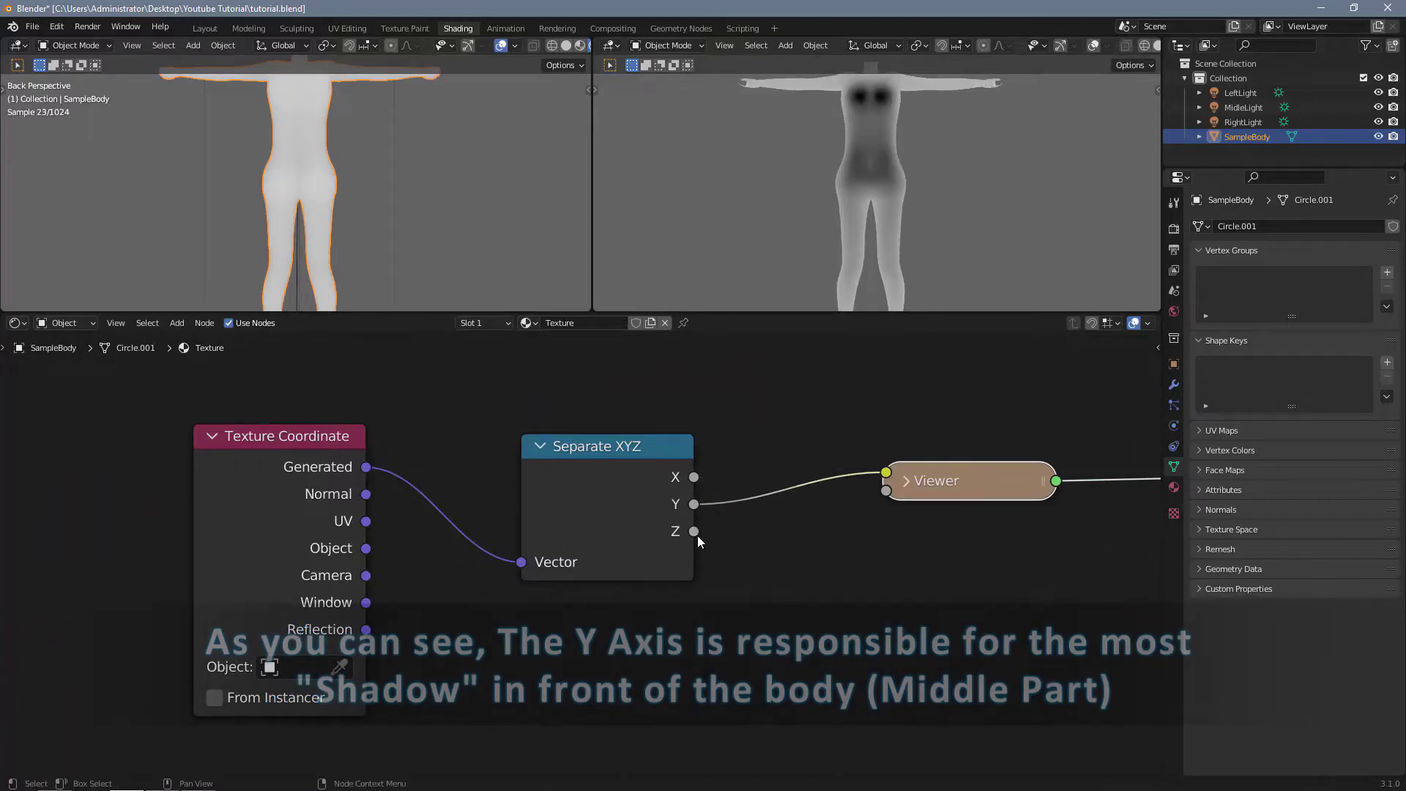
drag(694, 531, 886, 473)
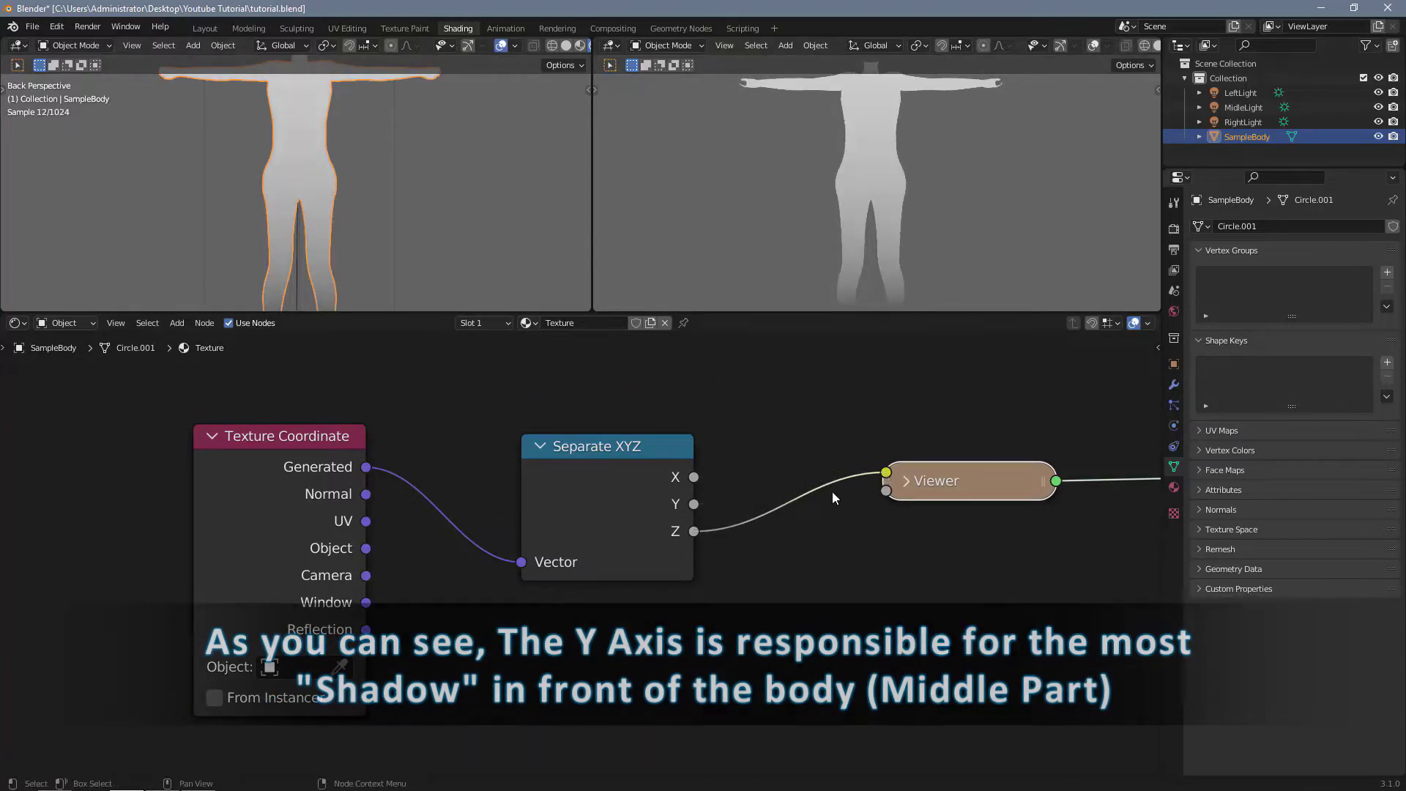
scroll(495, 213, down, 2)
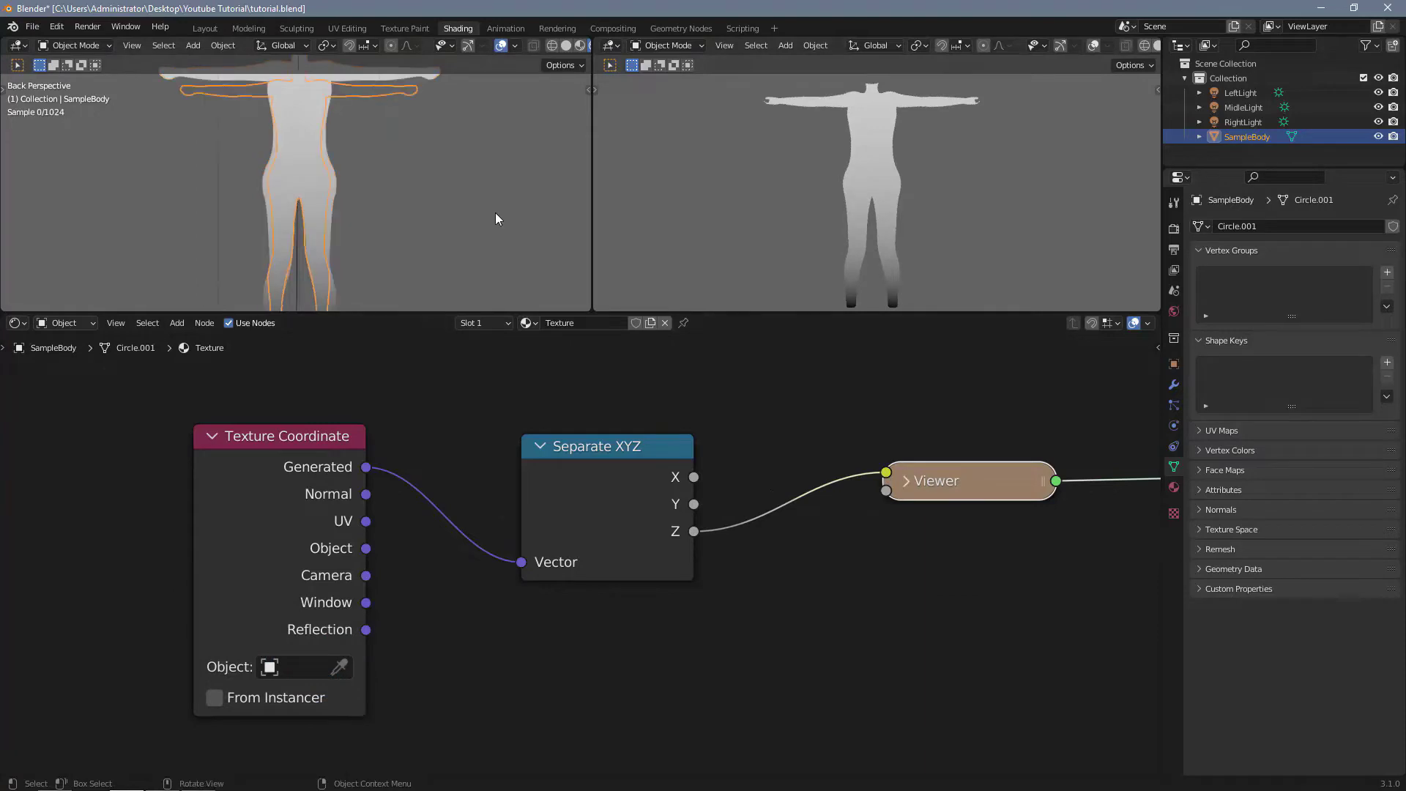
scroll(486, 192, down, 1)
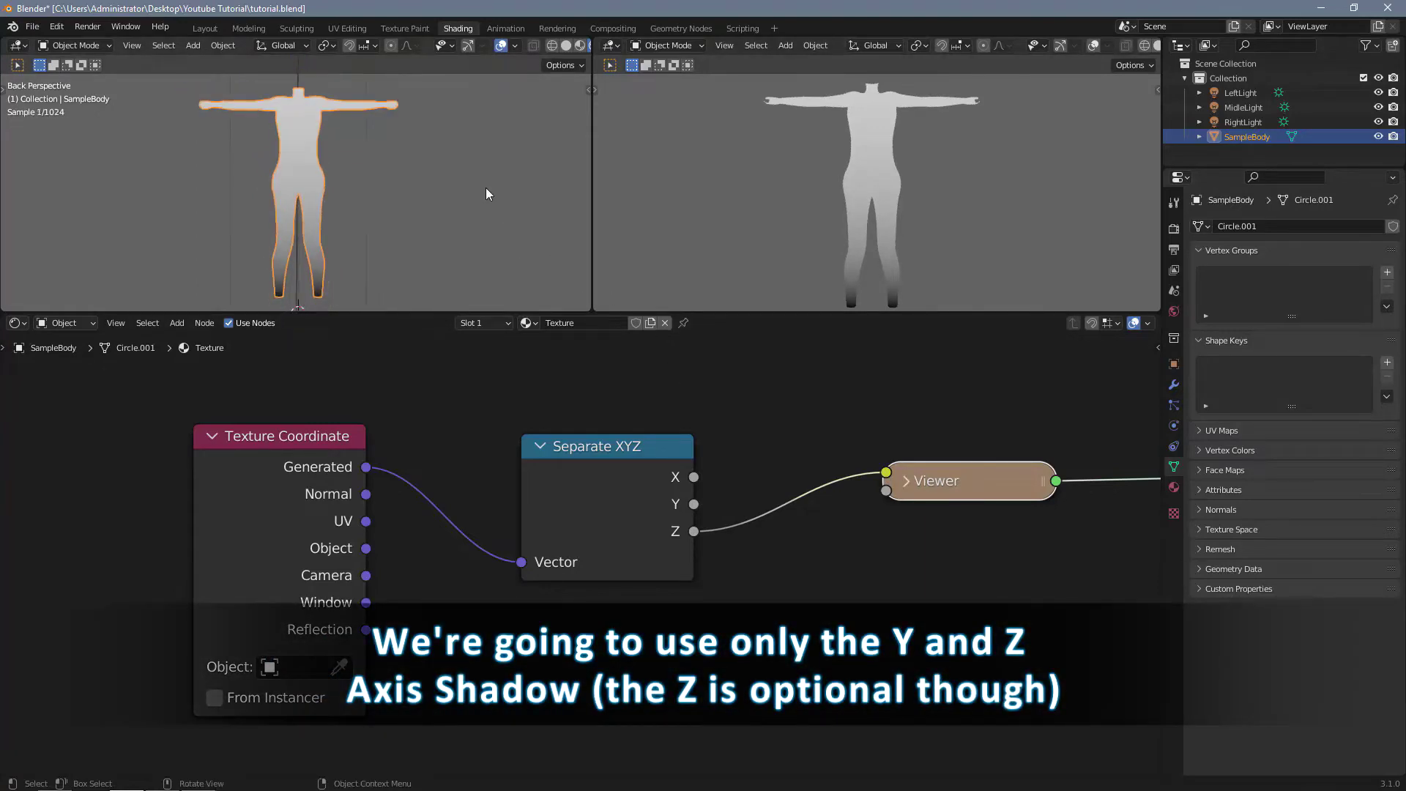
Step: Link Separate XYZ's Y output to the Viewer and insert a Math node set to Multiply on that link
drag(693, 504, 883, 475)
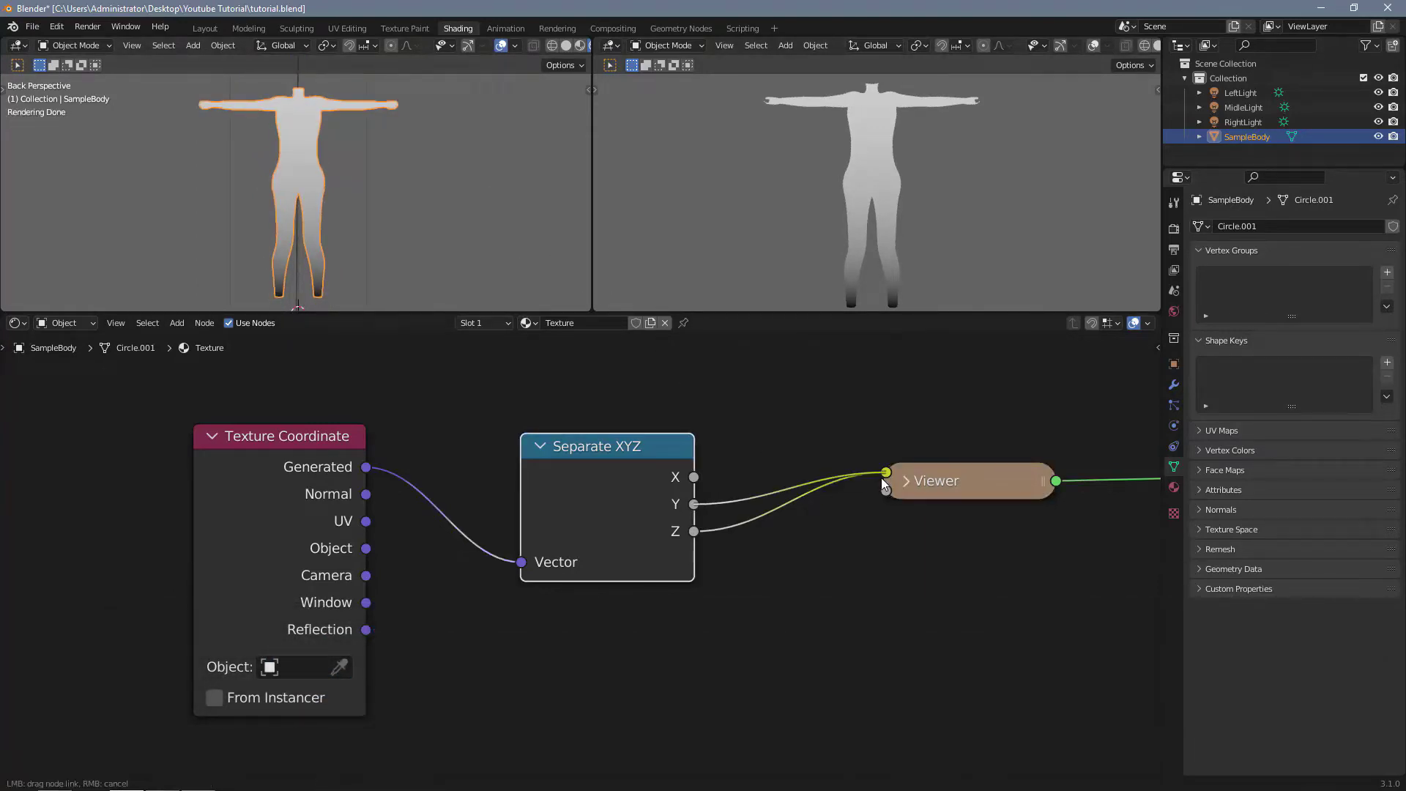
key(shift+a)
text(math)
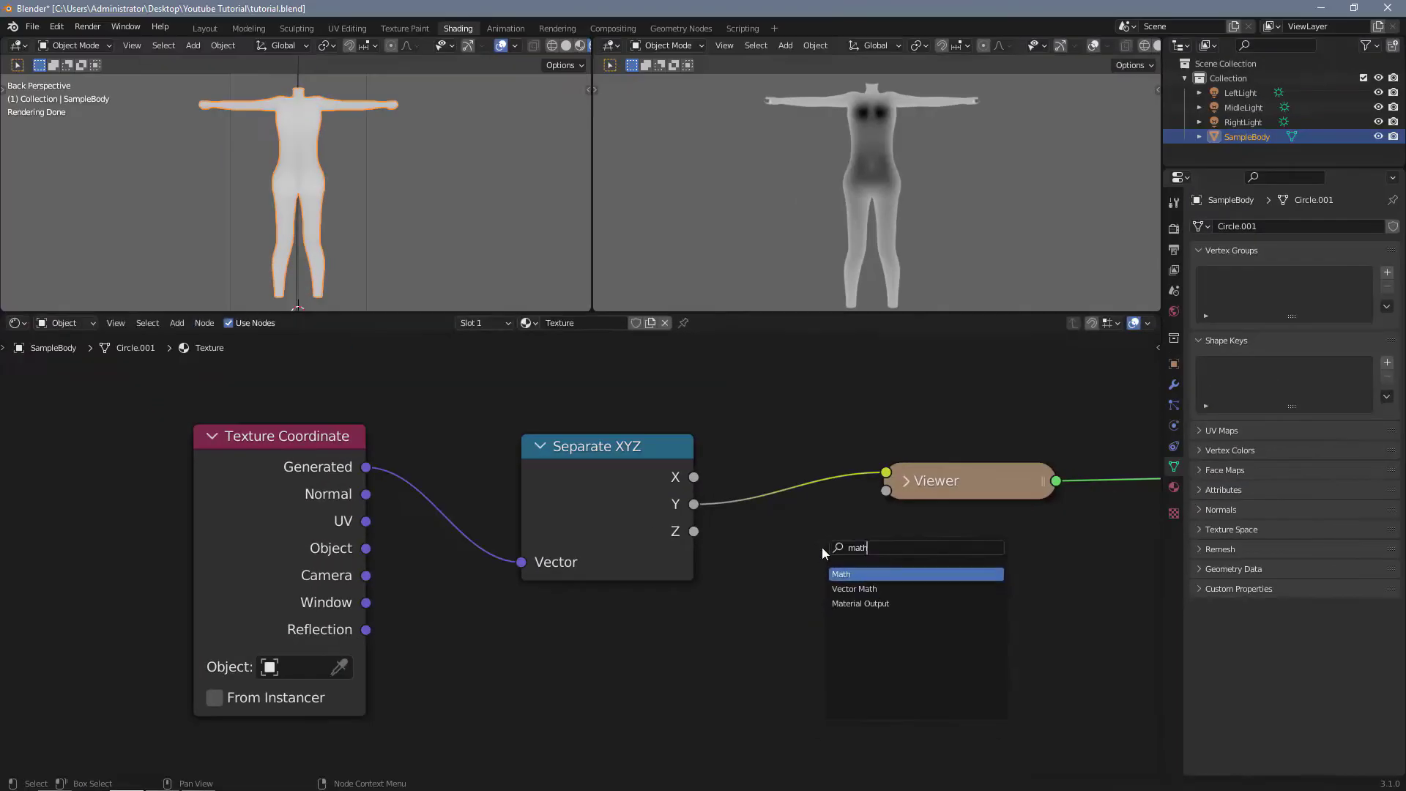
key(Return)
click(789, 613)
click(878, 468)
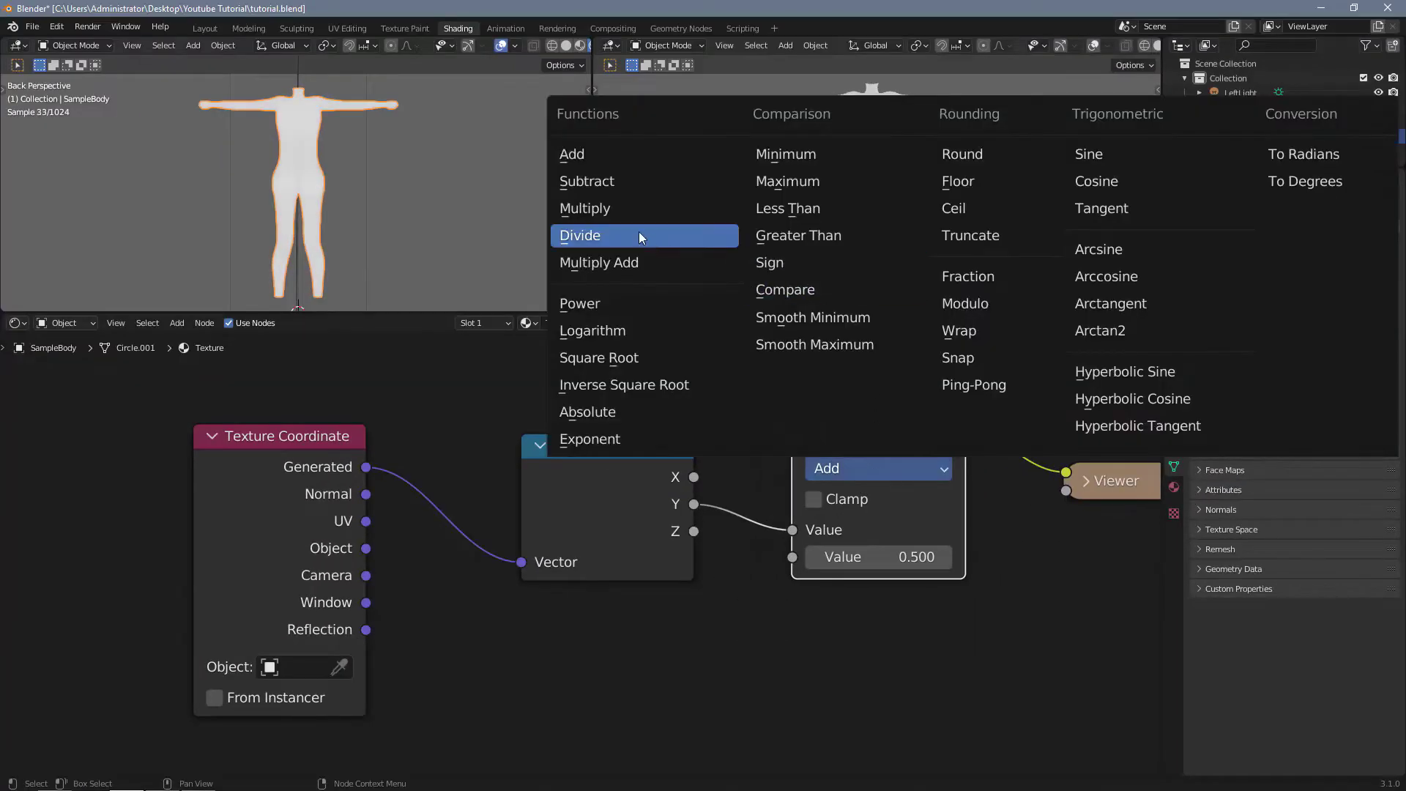
click(634, 213)
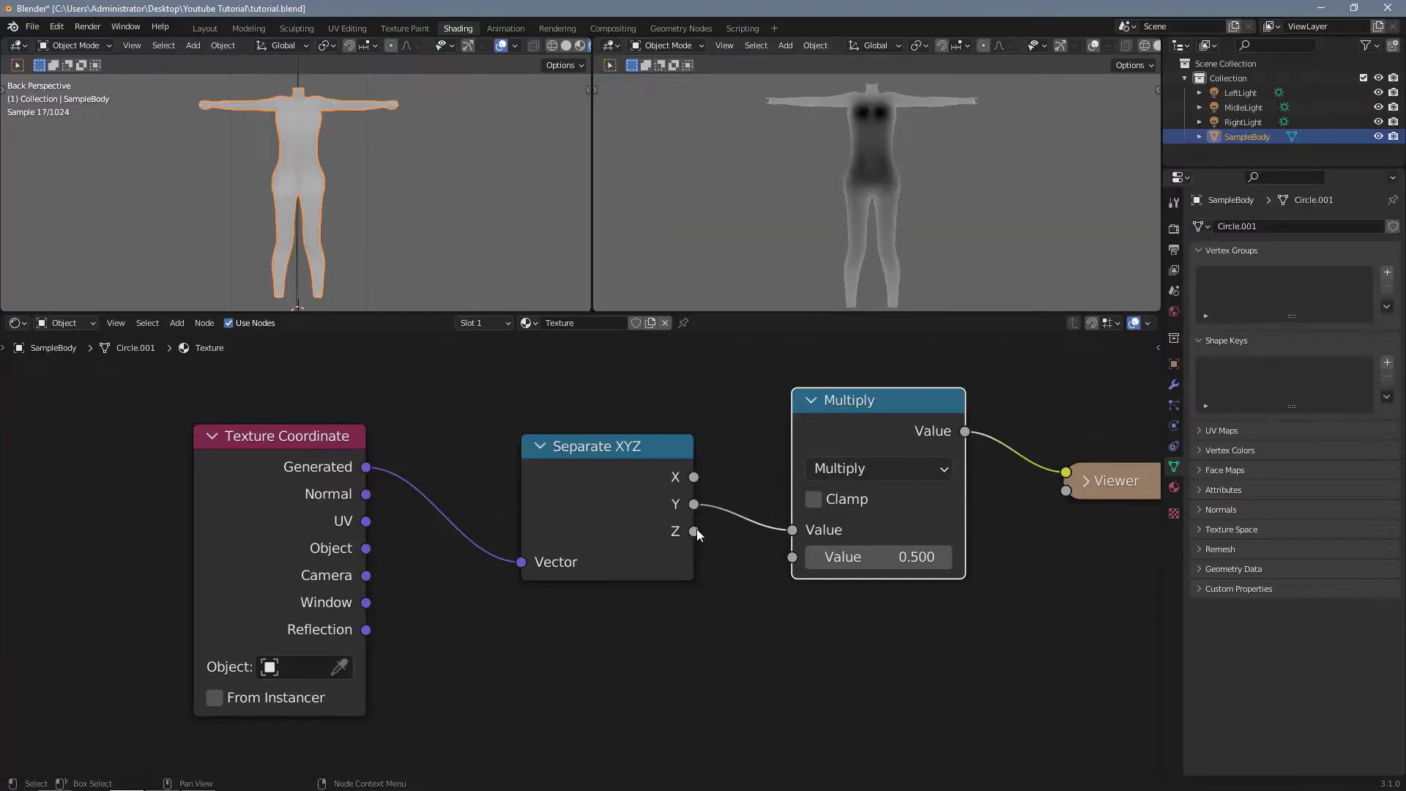
Step: Feed Separate XYZ's Y output into the Multiply node's first value and its Z output into the second
drag(694, 531, 733, 529)
ctrl+scroll(926, 581, down, 2)
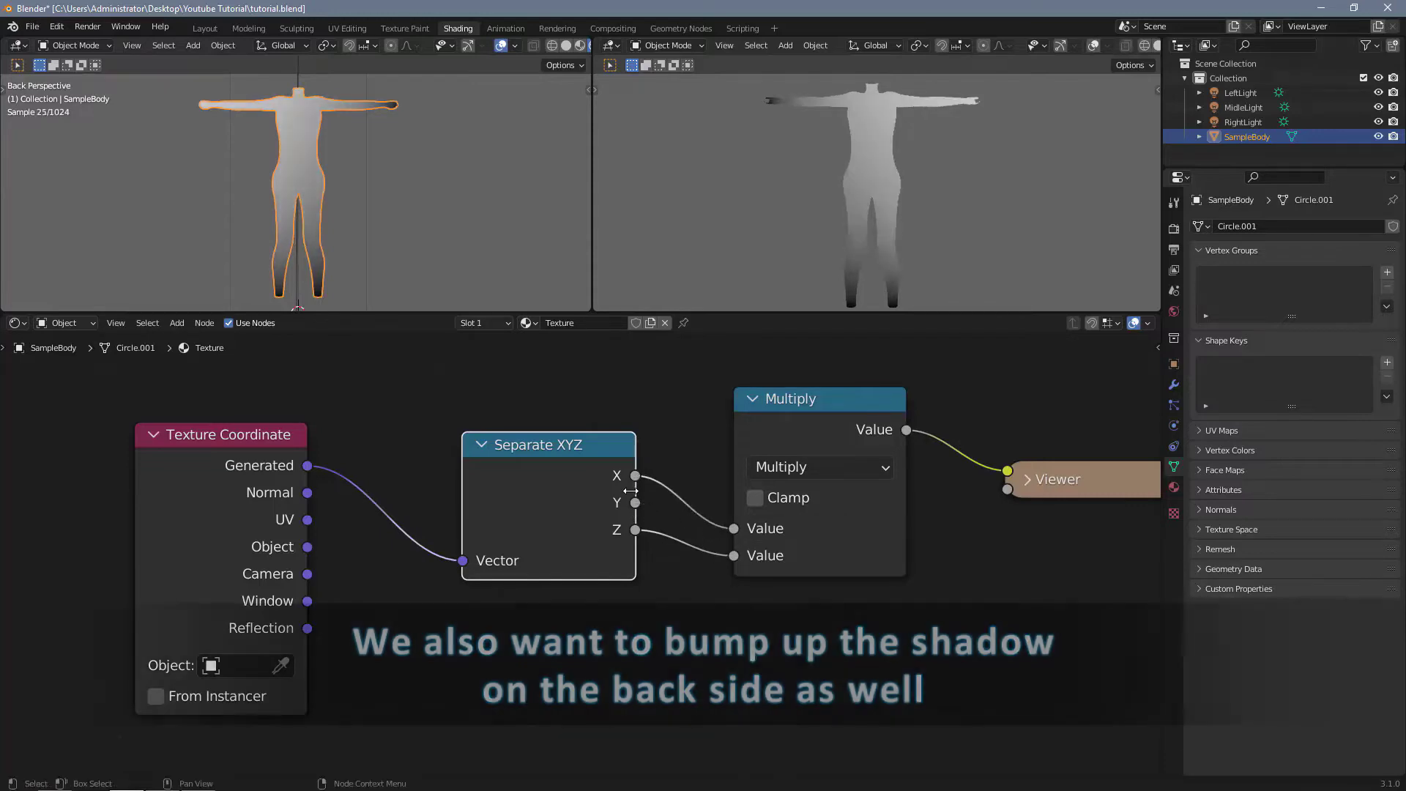
drag(635, 502, 732, 528)
click(717, 572)
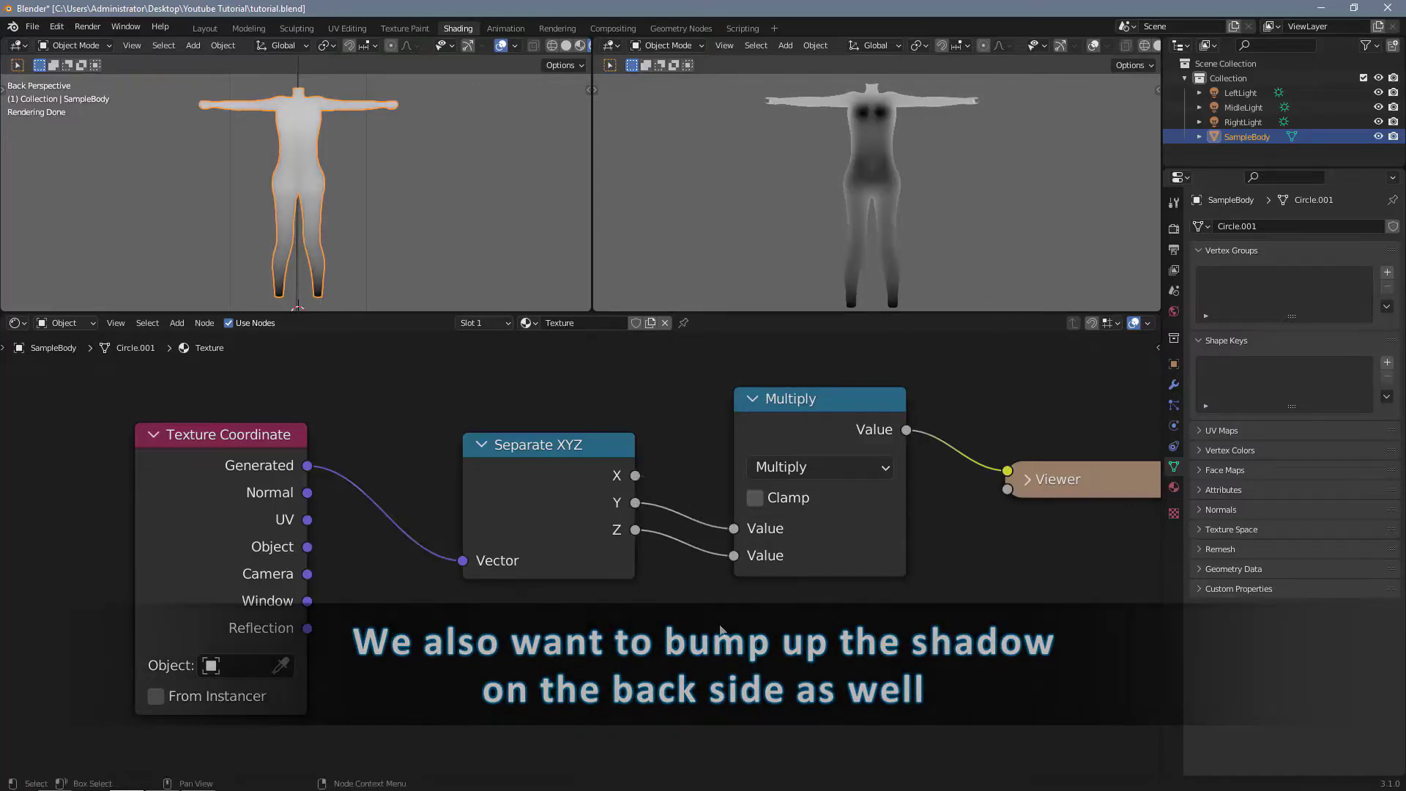
Step: Move Separate XYZ closer to the Texture Coordinate node and insert an Invert node on its Y link to Multiply
drag(549, 455, 425, 444)
click(630, 610)
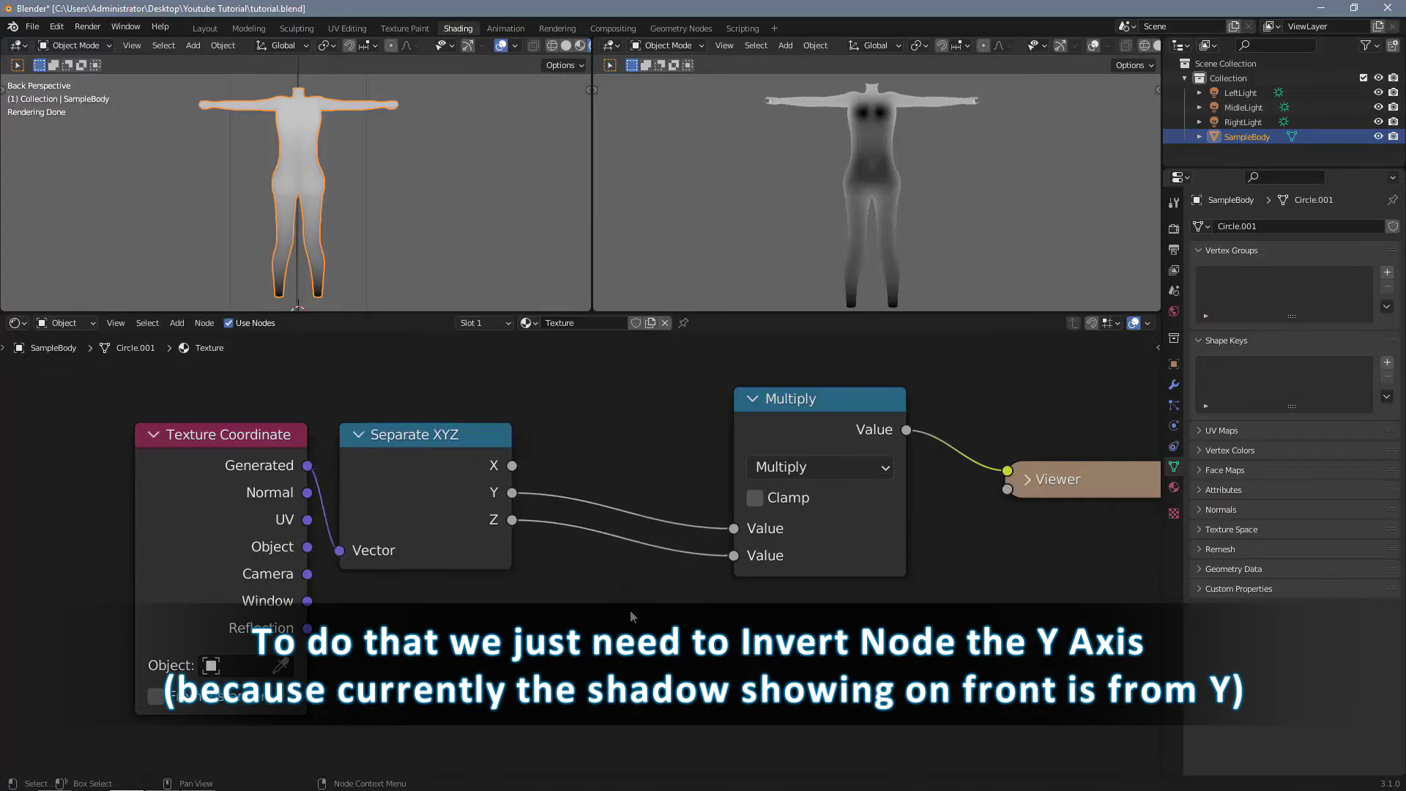
click(677, 460)
text(inver)
key(Return)
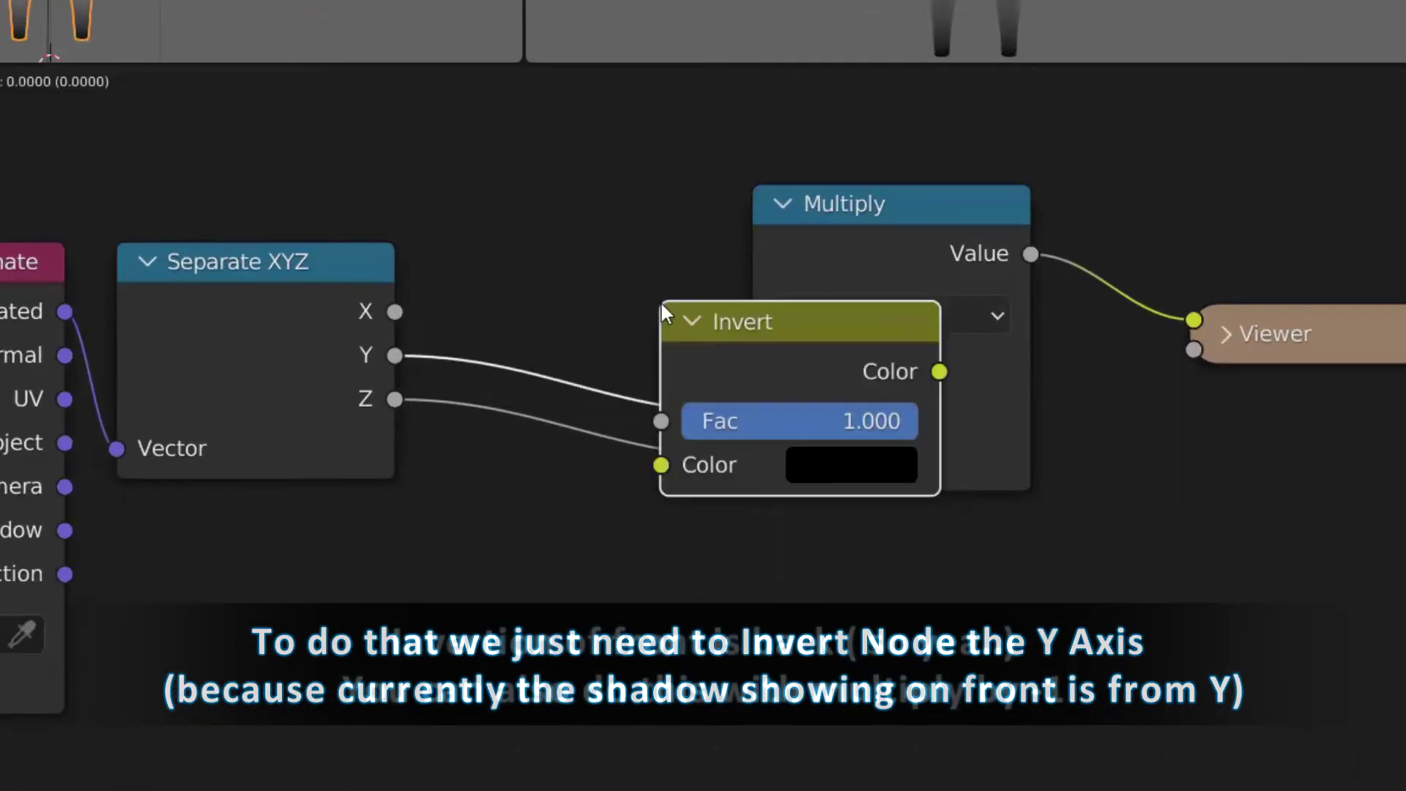
click(576, 401)
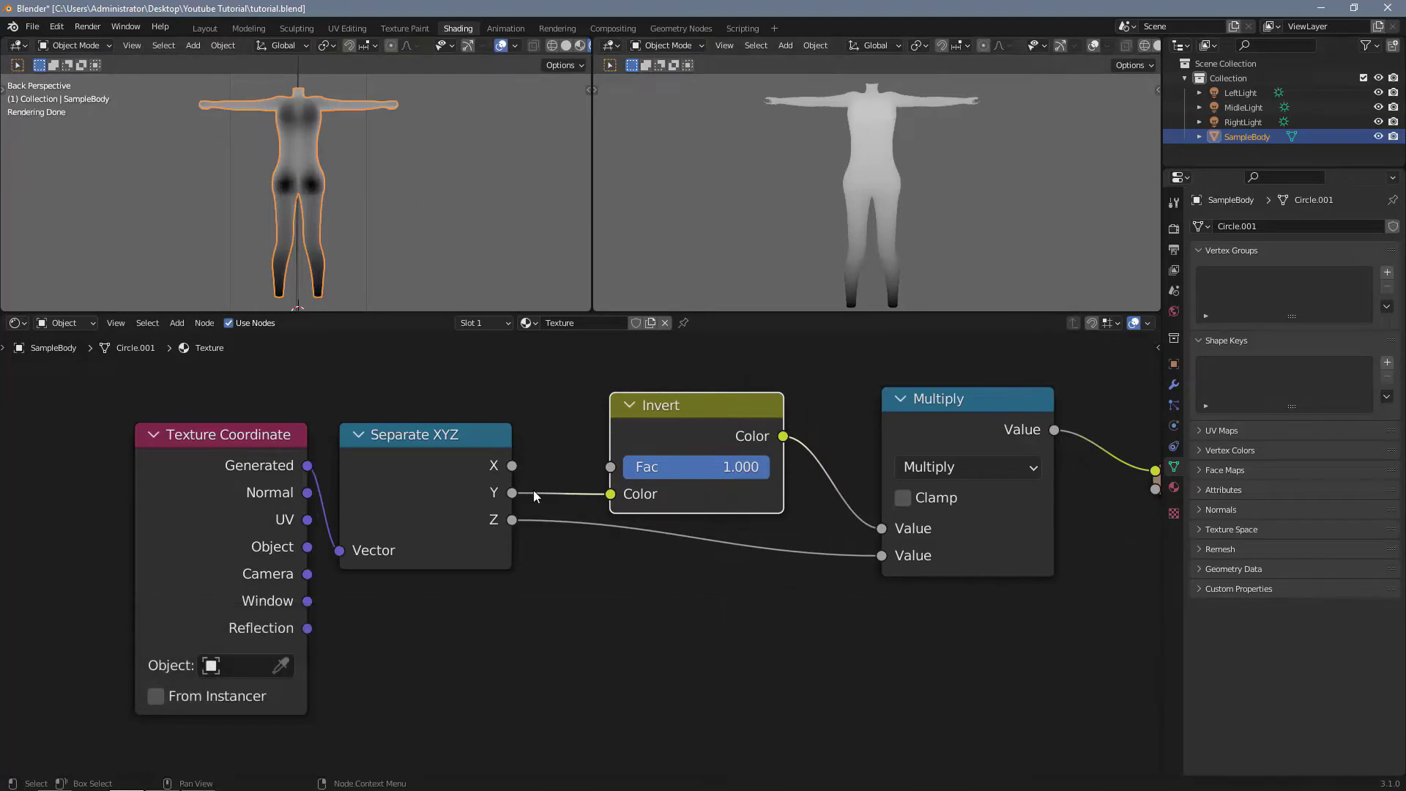
Step: Compare the shading with Invert bypassed, then relink Invert's Color to Multiply's first value and enable Clamp on Multiply
drag(512, 492, 878, 527)
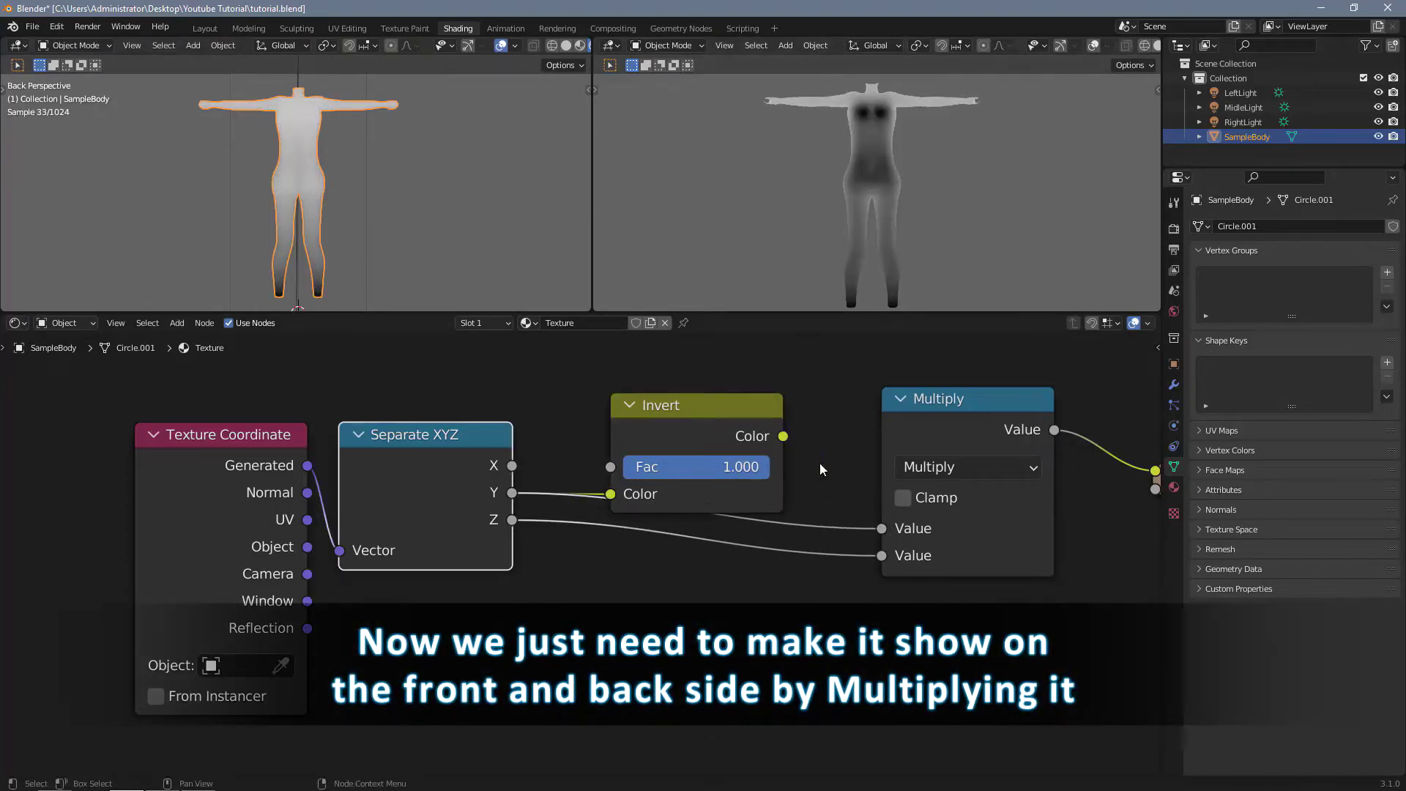
drag(783, 435, 882, 528)
click(903, 498)
Step: Duplicate Separate XYZ, Invert and Multiply below the originals, and remove the duplicated Invert while keeping Y linked to the lower Multiply
drag(993, 639, 459, 414)
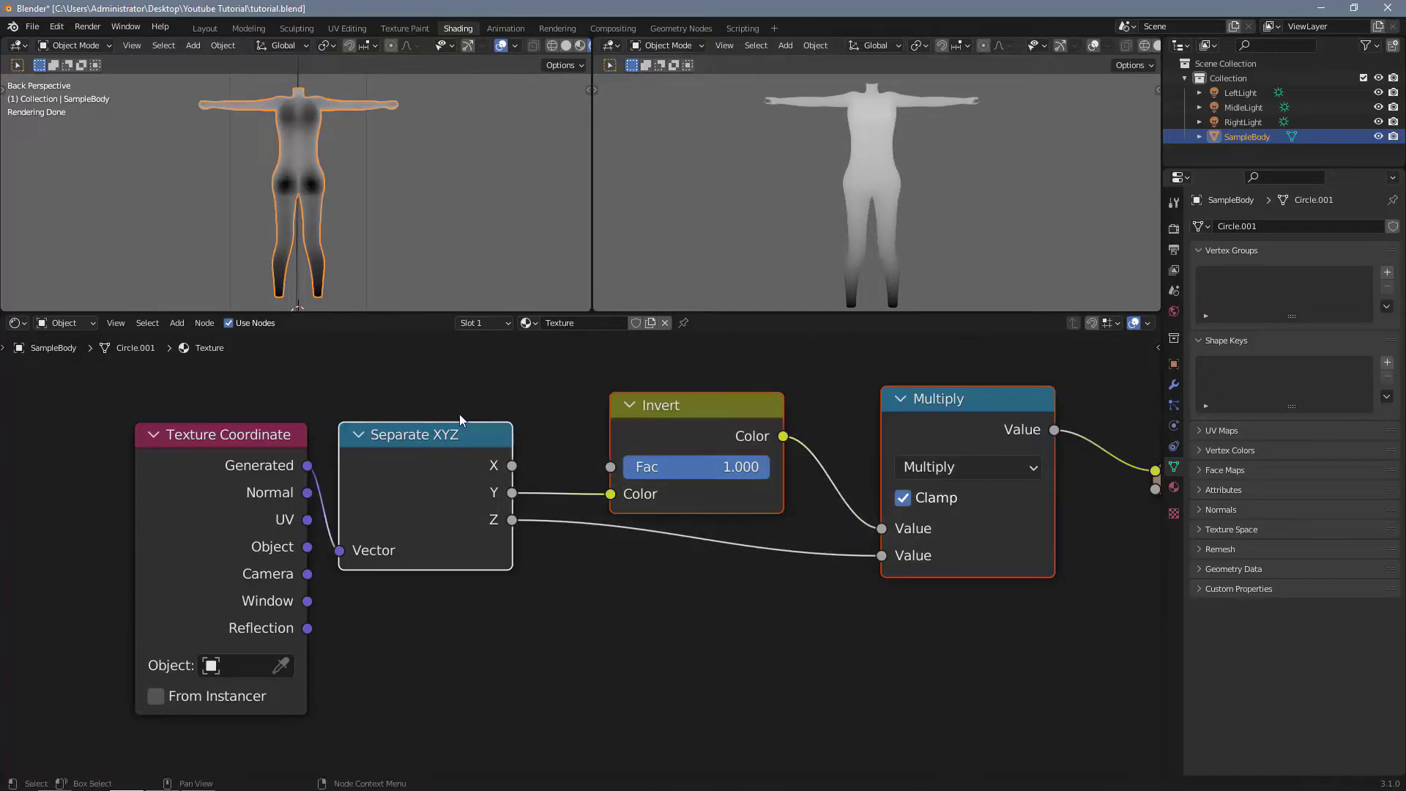
key(shift+d)
click(463, 615)
middle_drag(463, 614, 361, 564)
click(469, 571)
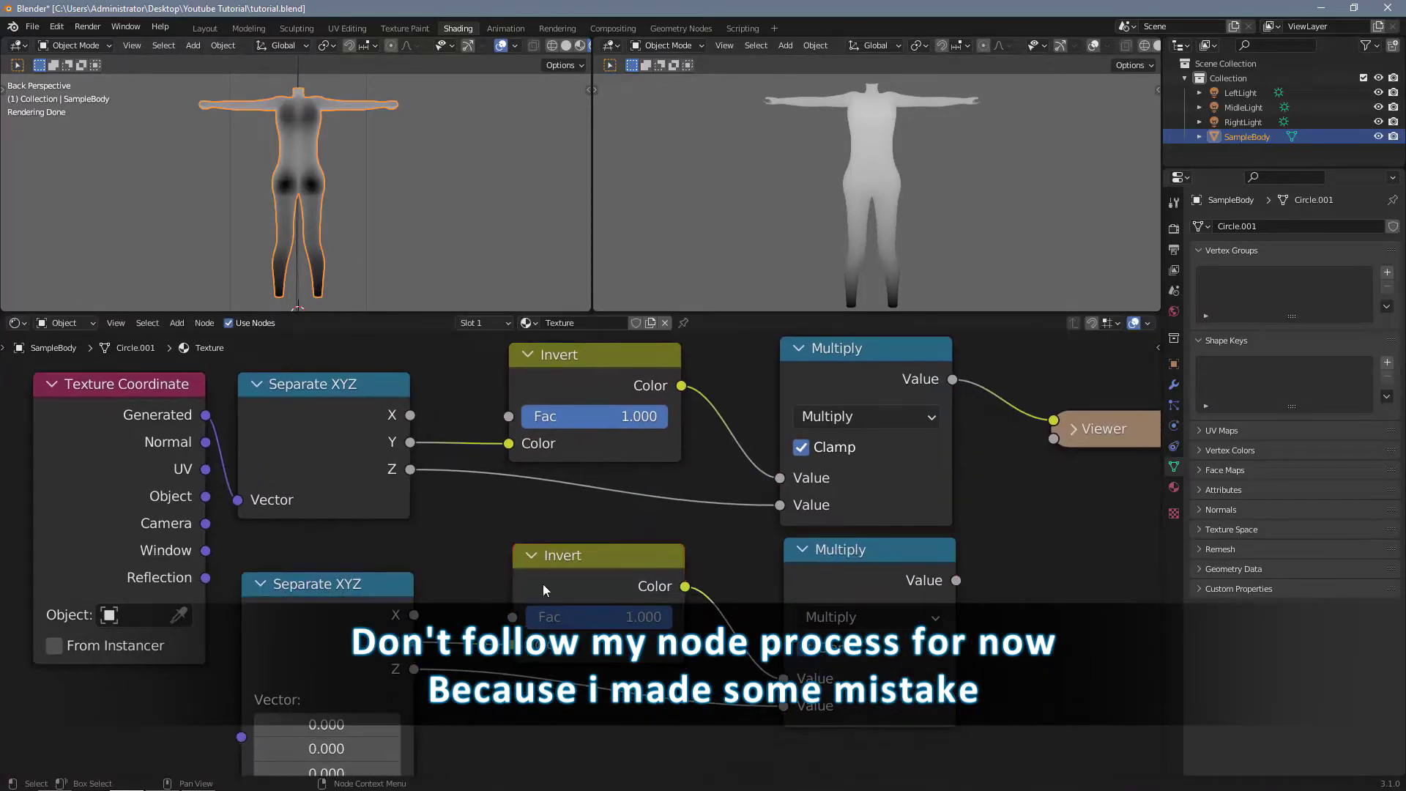
click(543, 583)
key(x)
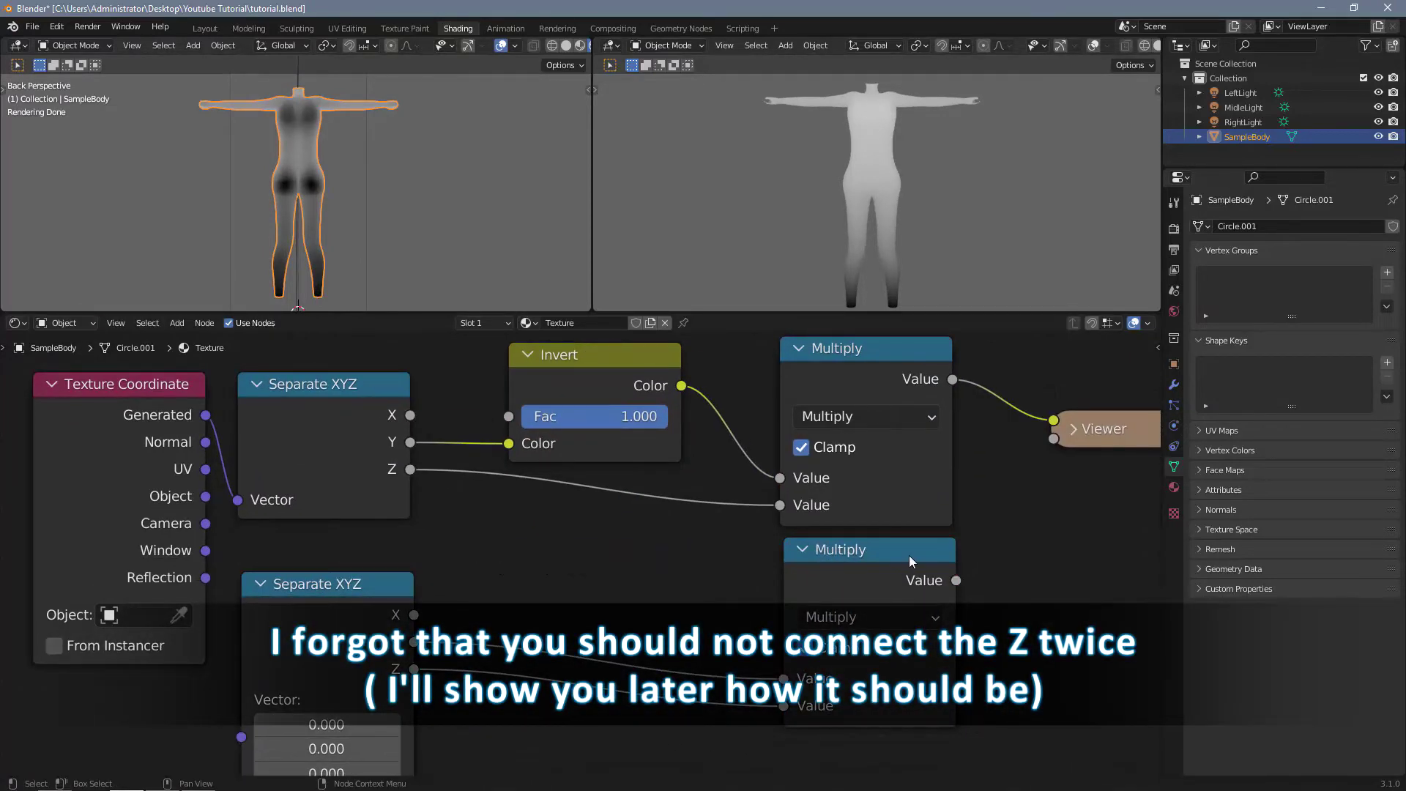
Step: Feed the lower Multiply into the Viewer and link Texture Coordinate's Generated output to the lower Separate XYZ's Vector
ctrl+shift+click(908, 555)
middle_drag(647, 642, 636, 595)
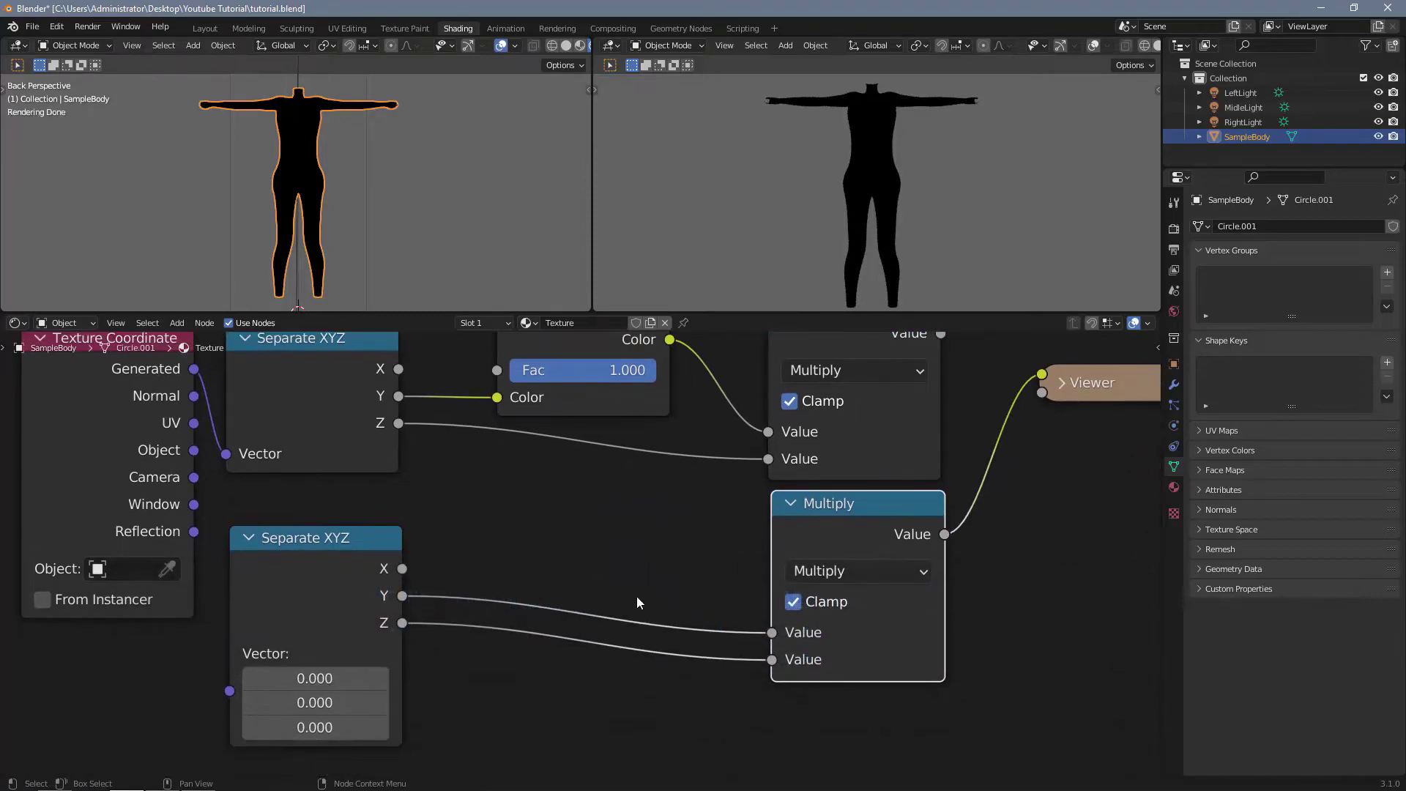
drag(194, 370, 228, 687)
scroll(527, 608, down, 1)
middle_drag(527, 600, 499, 645)
Step: Try combining the upper and lower Multiply outputs in a duplicated Multiply node placed before the Viewer
click(797, 581)
key(shift+d)
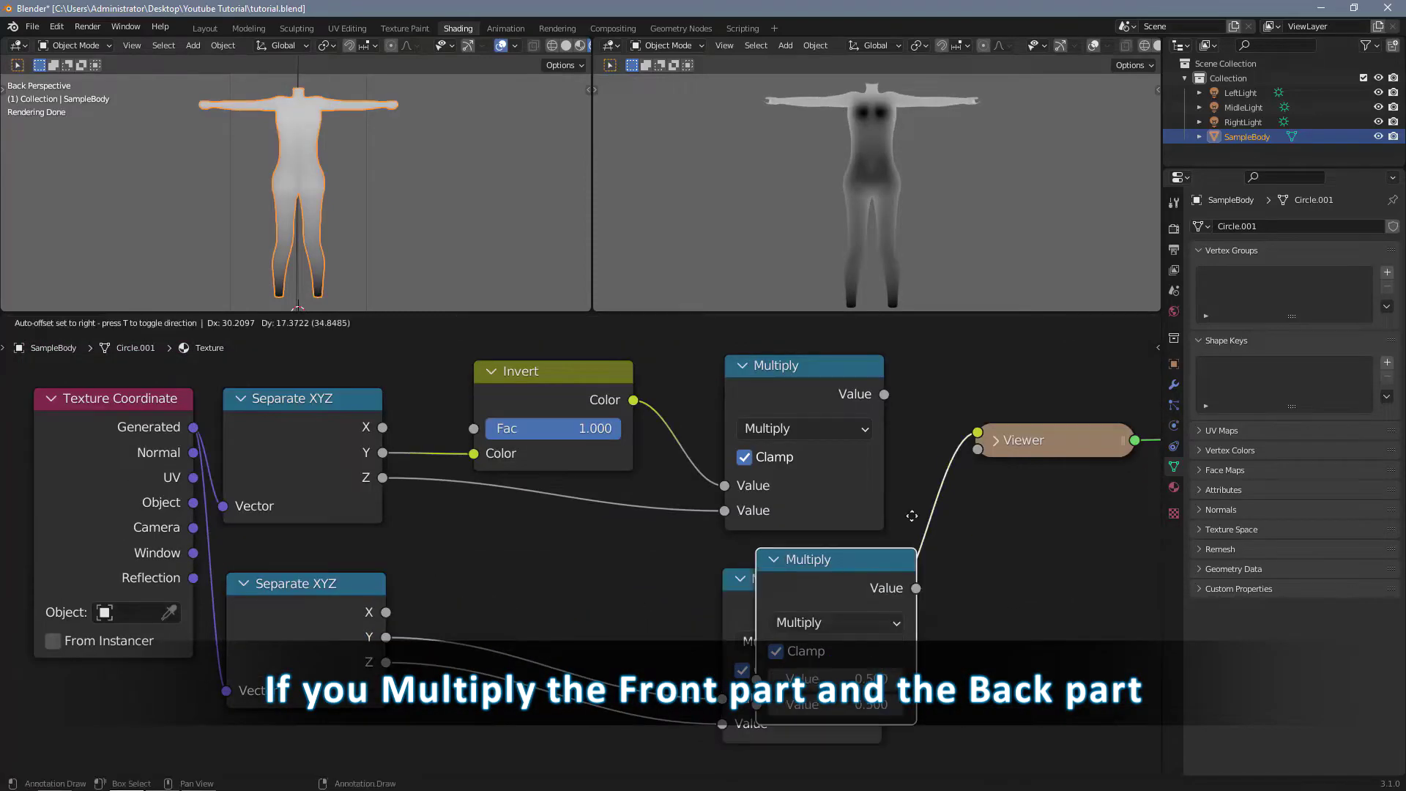
click(1128, 412)
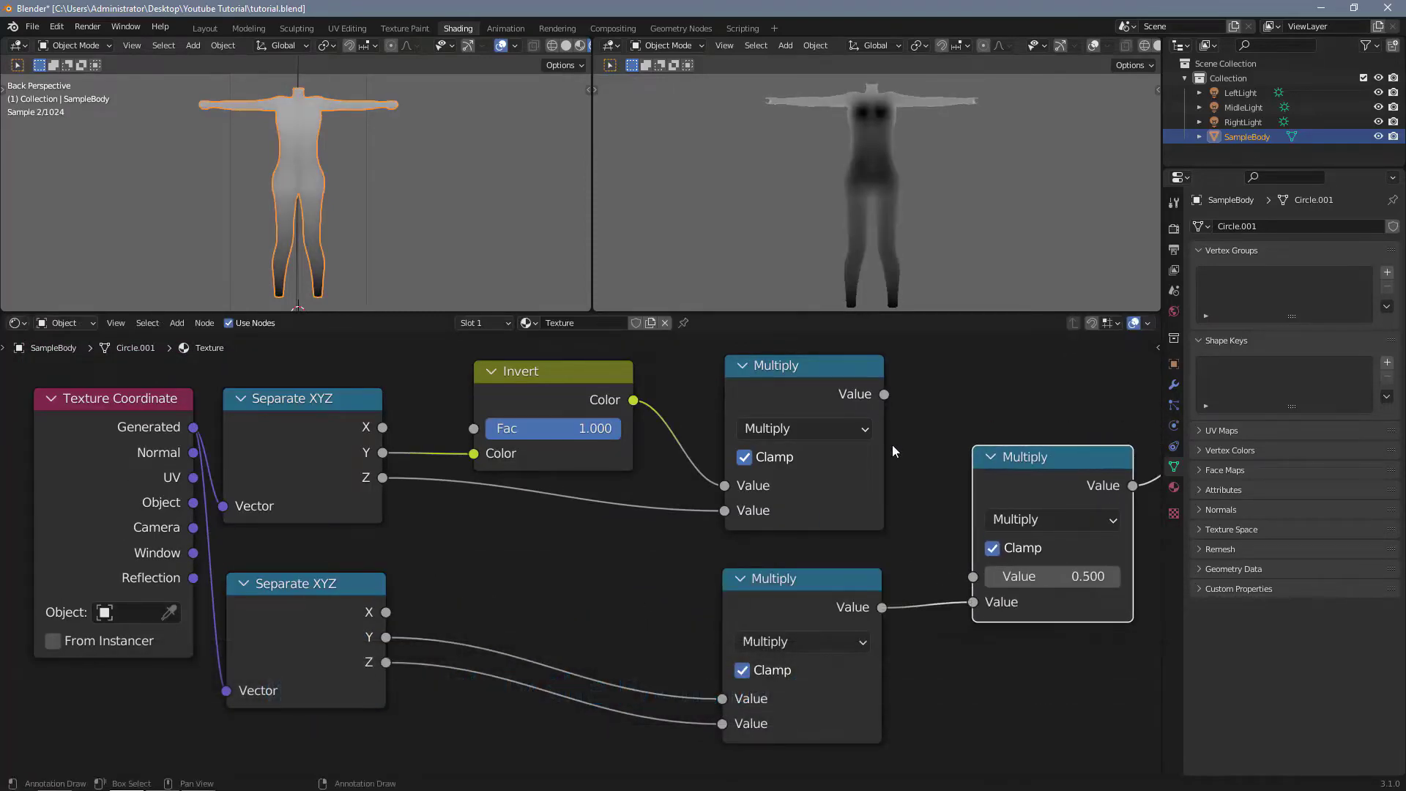
drag(884, 394, 973, 577)
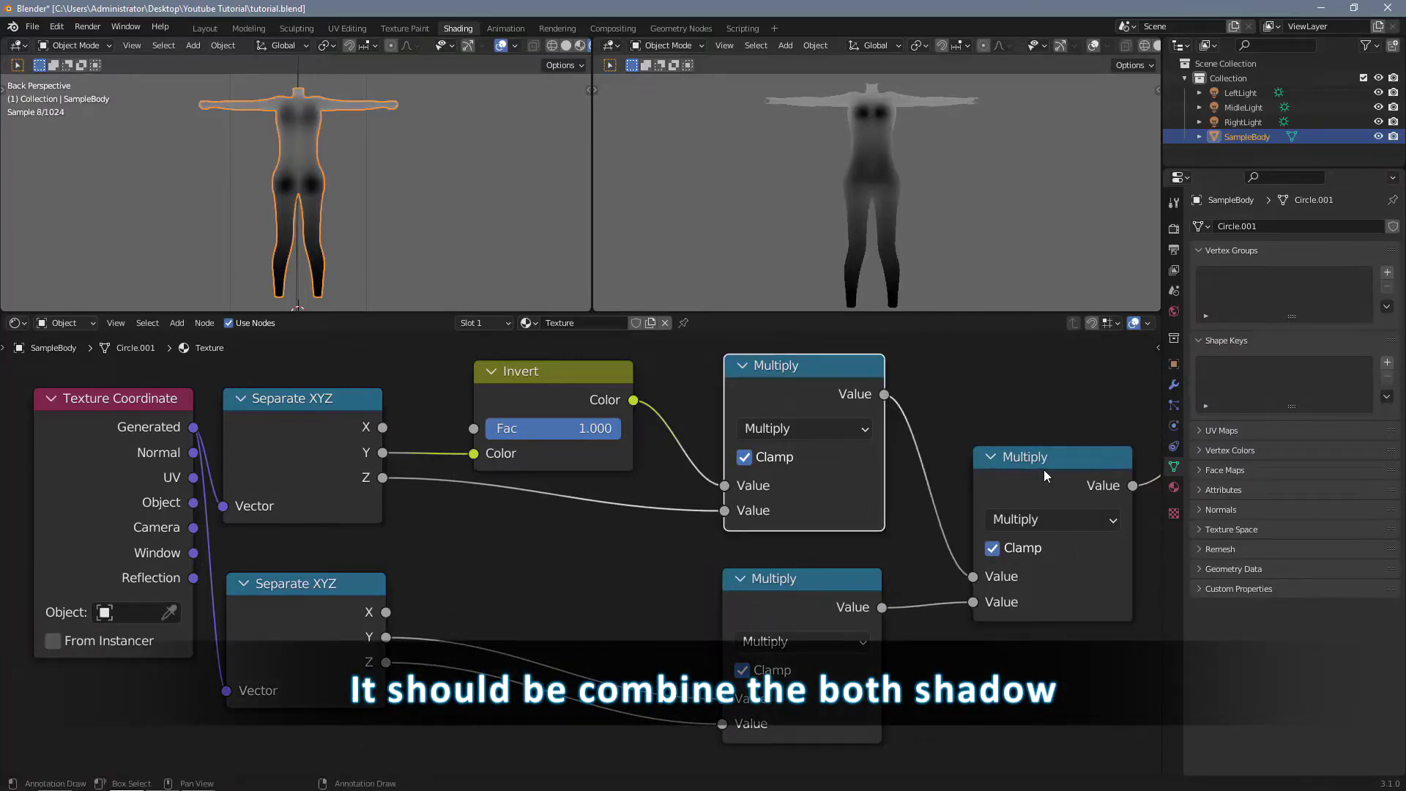
drag(1045, 472, 1012, 431)
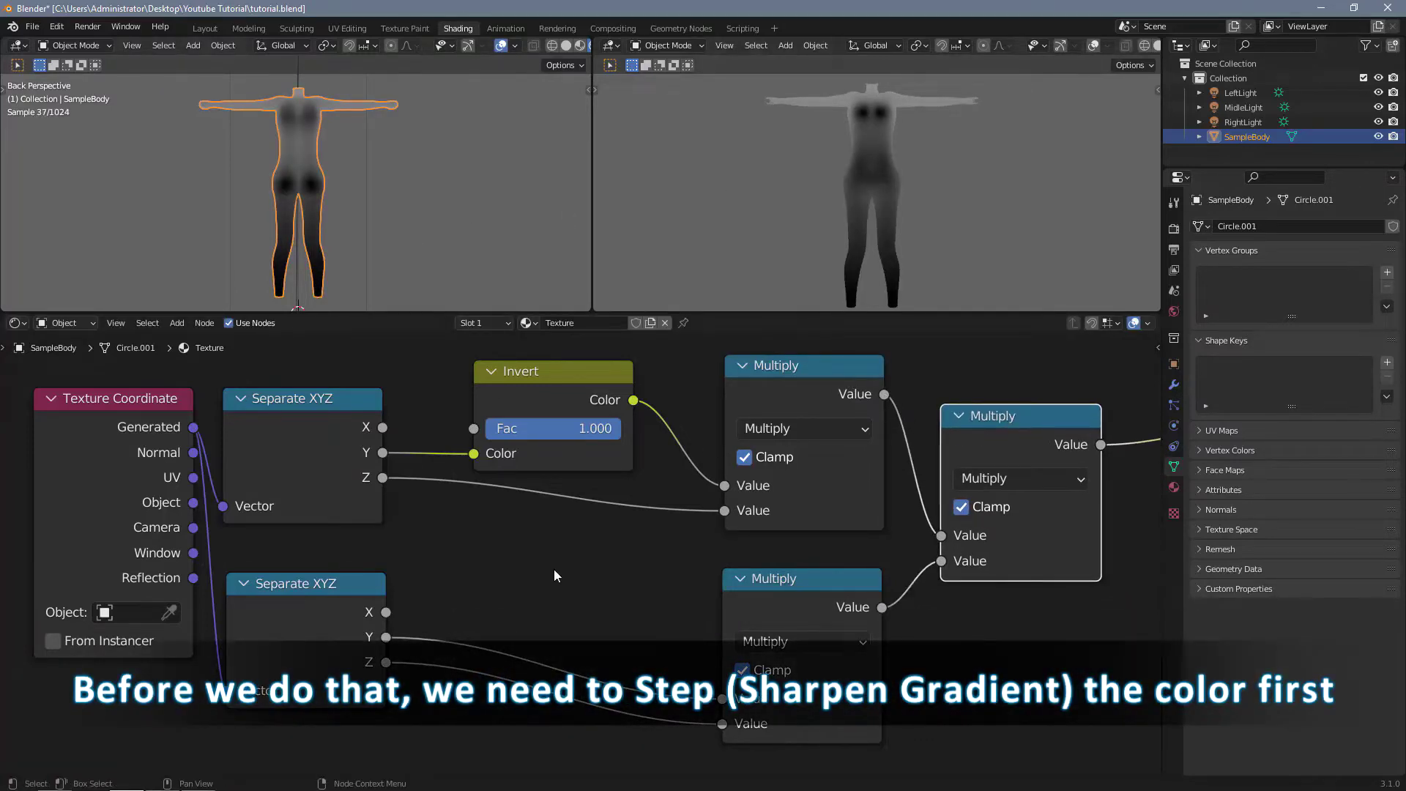
Step: Delete the Multiply node that combines the upper and lower branches
scroll(909, 631, down, 2)
middle_drag(908, 631, 578, 637)
click(621, 454)
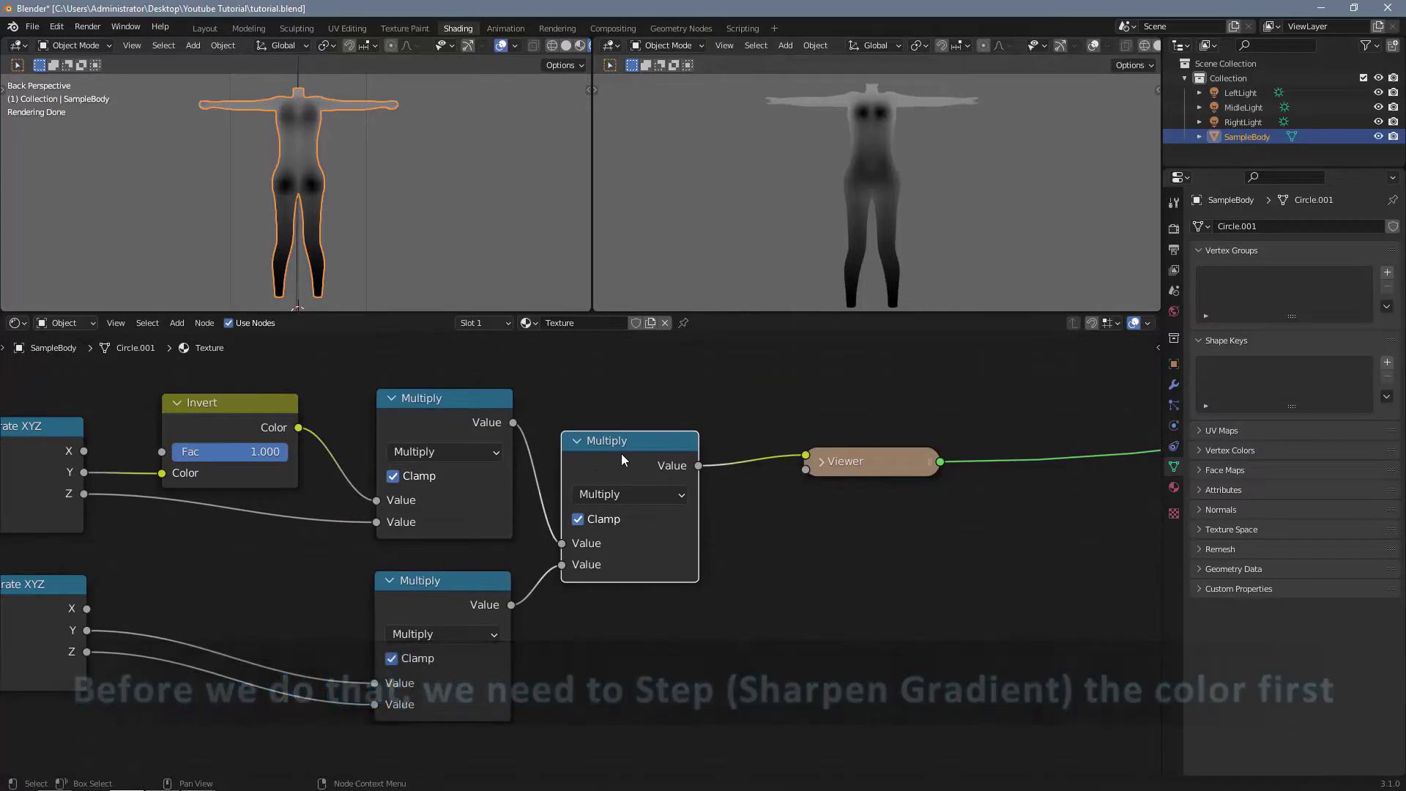
key(x)
Step: Add a Map Range node beside the upper Multiply and link that Multiply's output to its Value input
key(shift+a)
click(687, 526)
text(max)
key(Down)
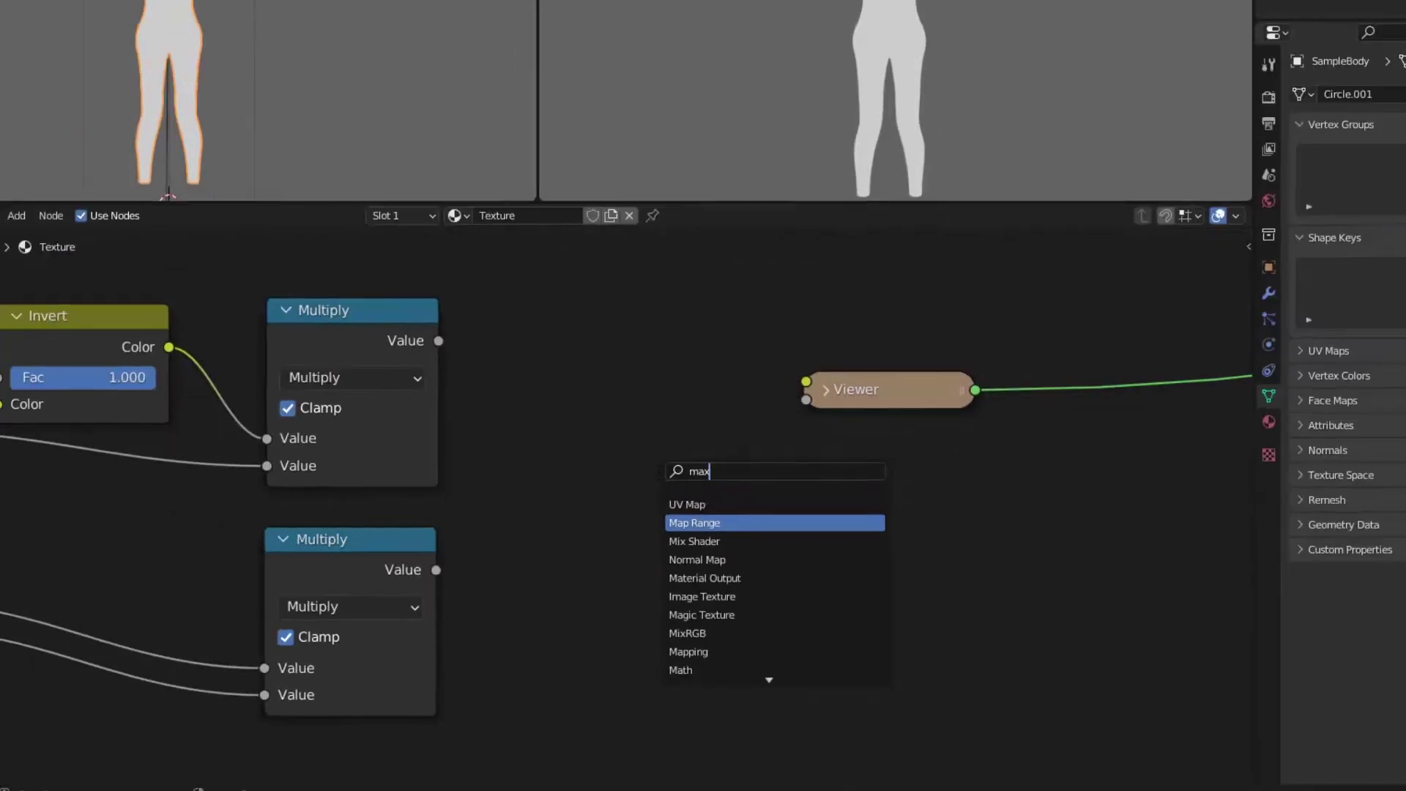
key(Return)
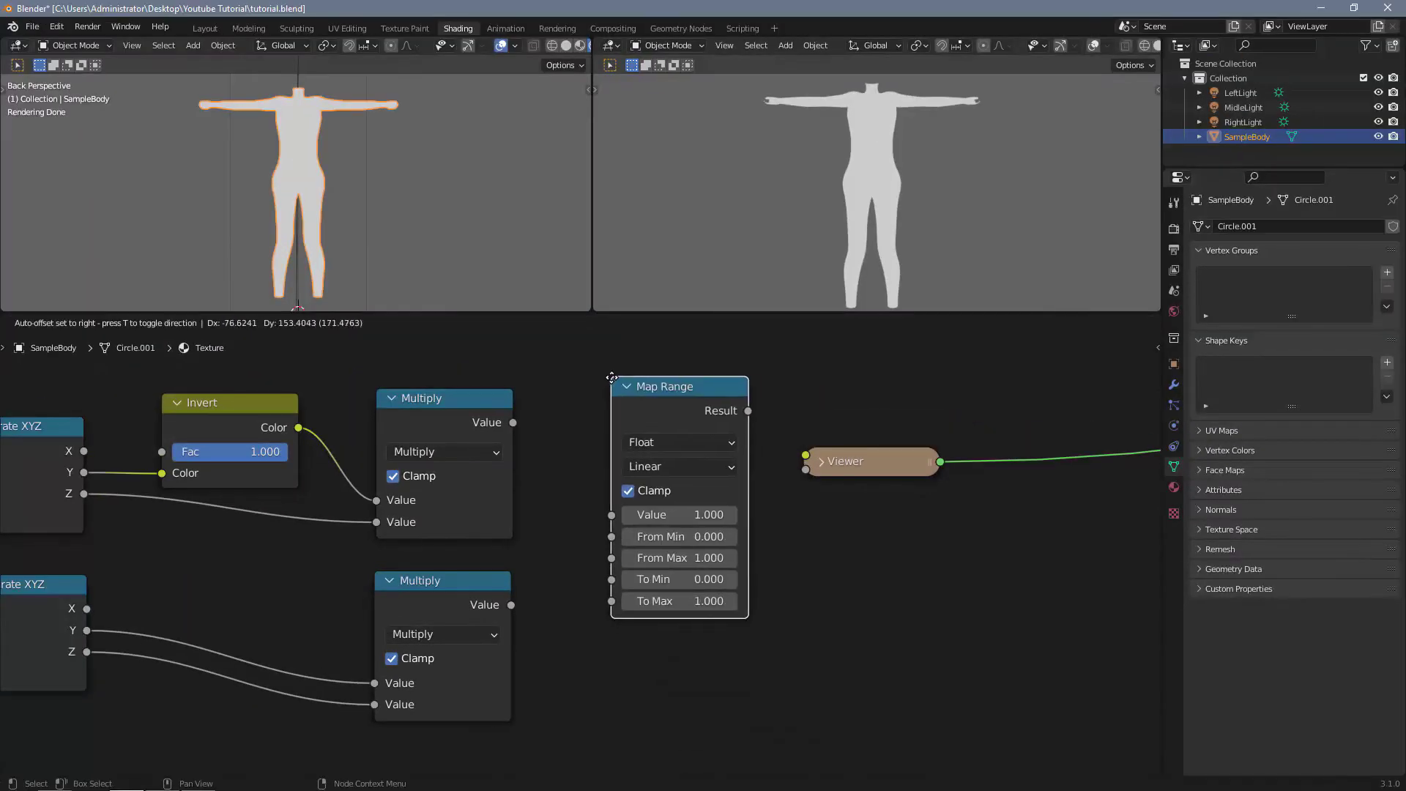
click(504, 428)
drag(512, 422, 591, 513)
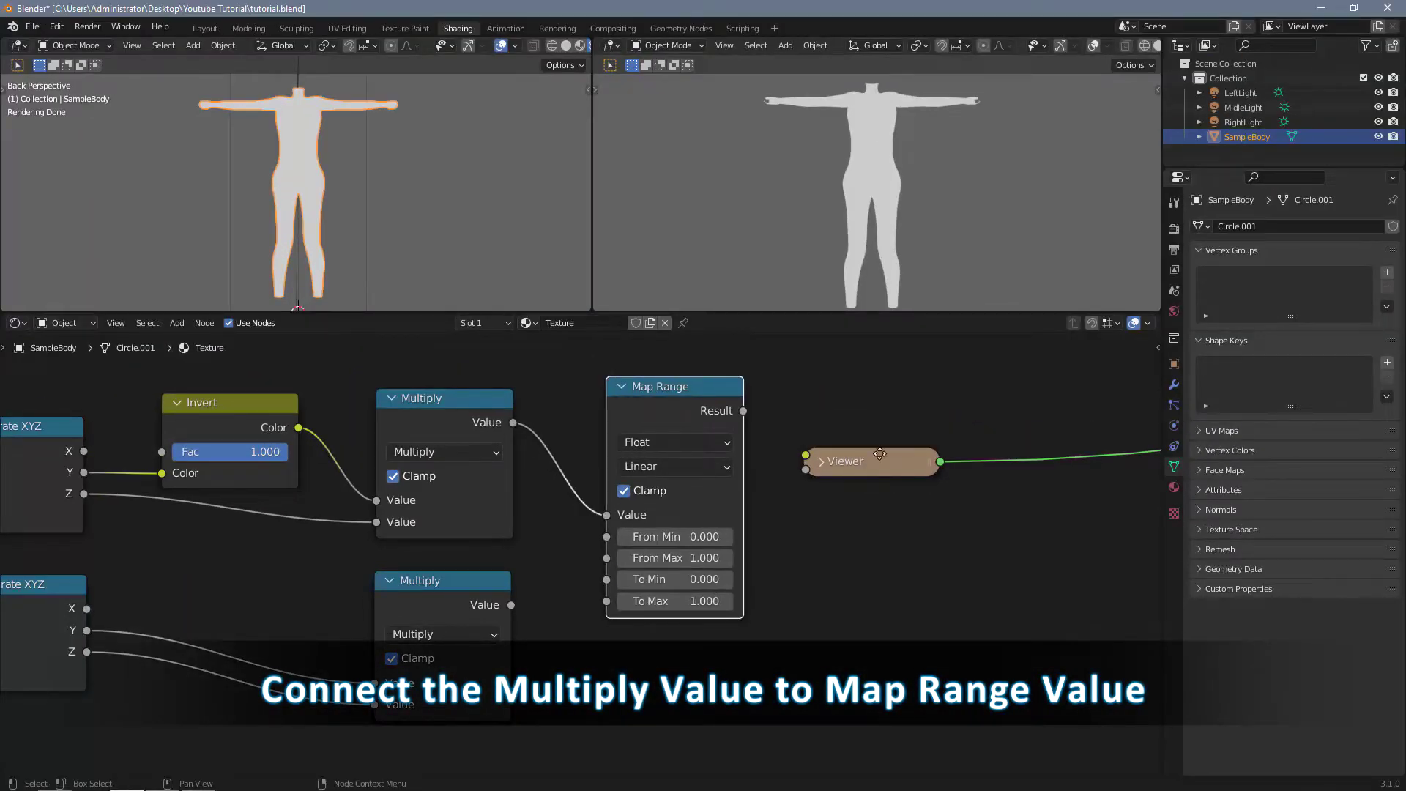
Step: Link Map Range's Result to the Viewer and set its interpolation to Stepped Linear
drag(879, 453, 938, 435)
drag(742, 410, 865, 436)
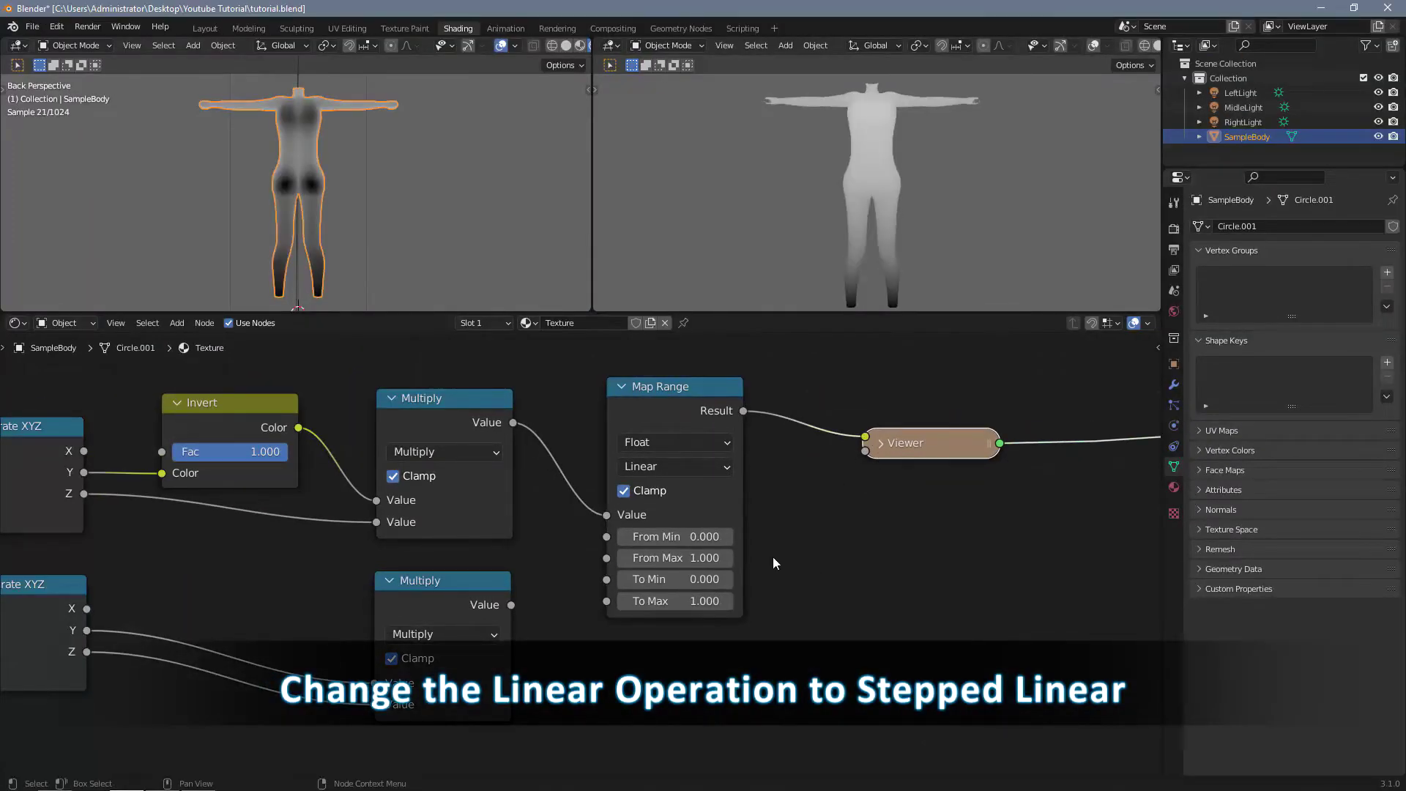
click(669, 468)
click(678, 513)
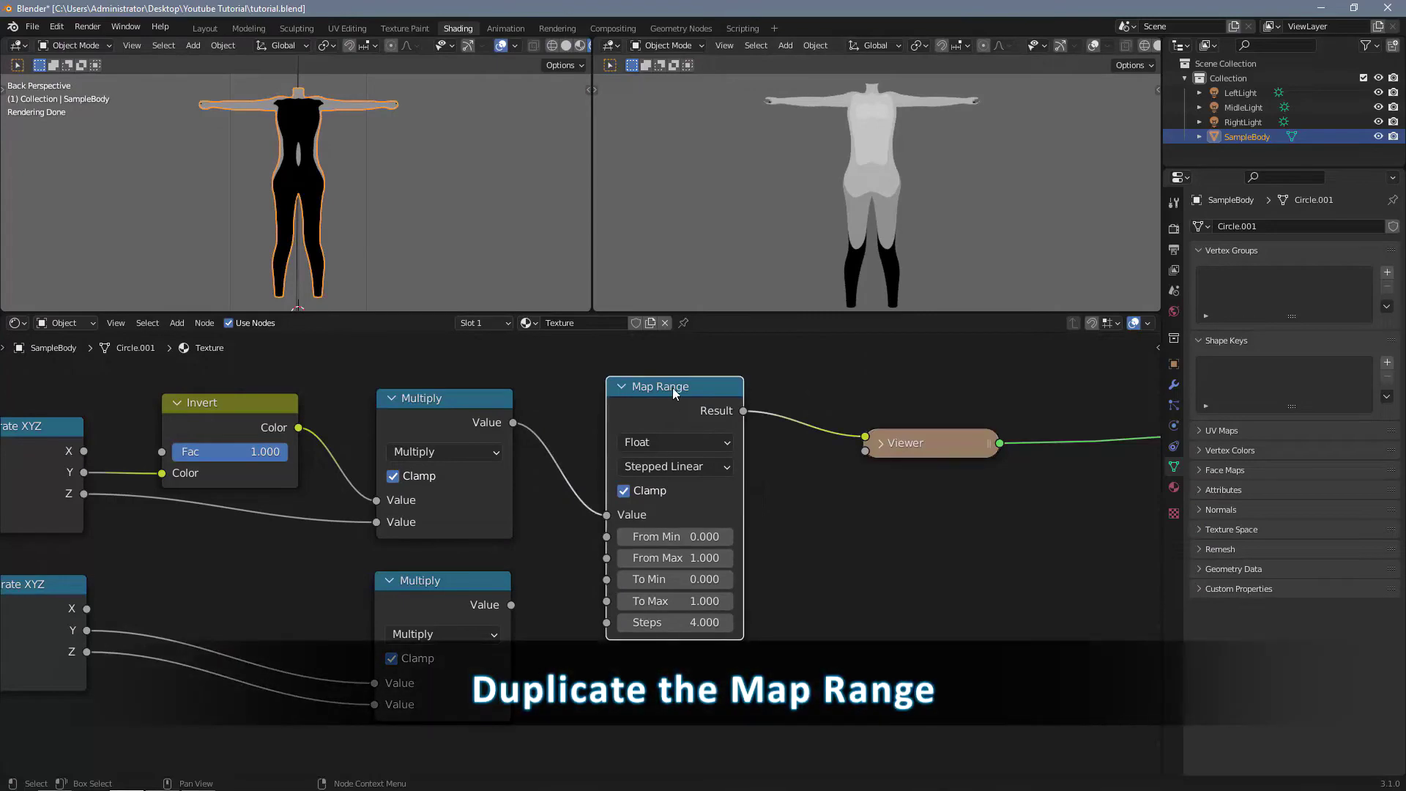
Step: Duplicate the Map Range node below the original and link the lower Multiply's output to the copy's Value input
drag(670, 392, 671, 361)
key(shift+d)
click(672, 641)
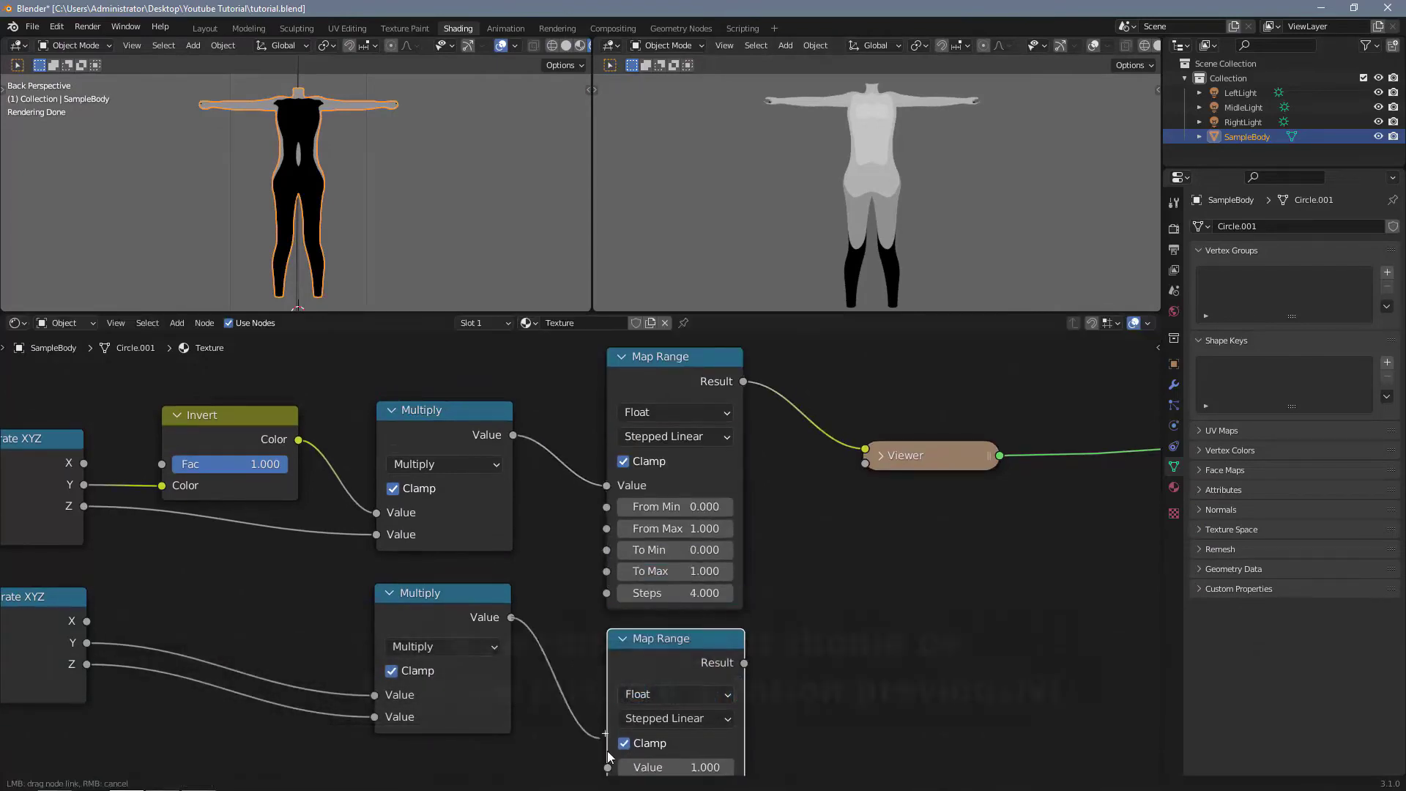
drag(608, 752, 607, 681)
middle_drag(890, 593, 842, 659)
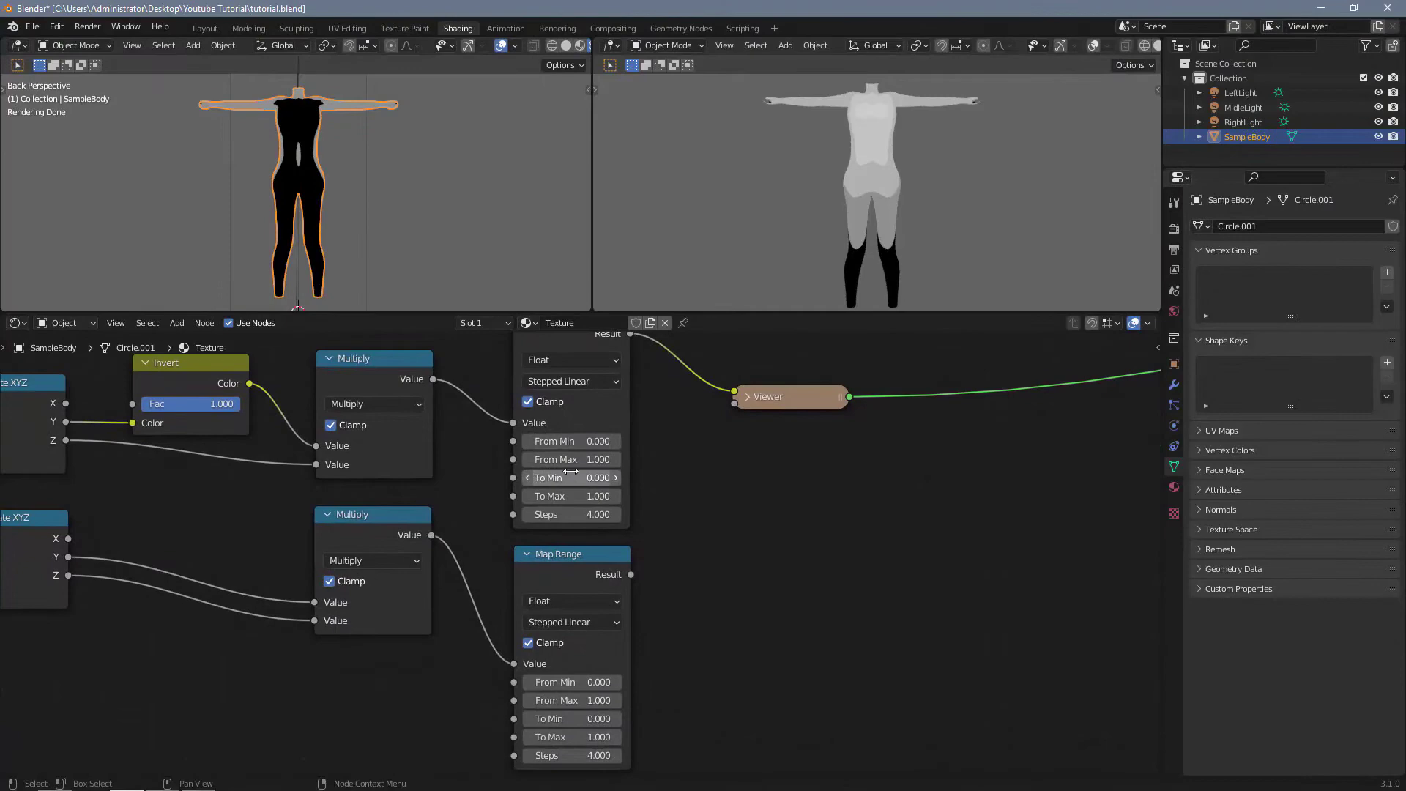
Step: Set To Min to 0.200 on both the lower and upper Map Range nodes, feeding each into the Viewer
scroll(798, 591, down, 1)
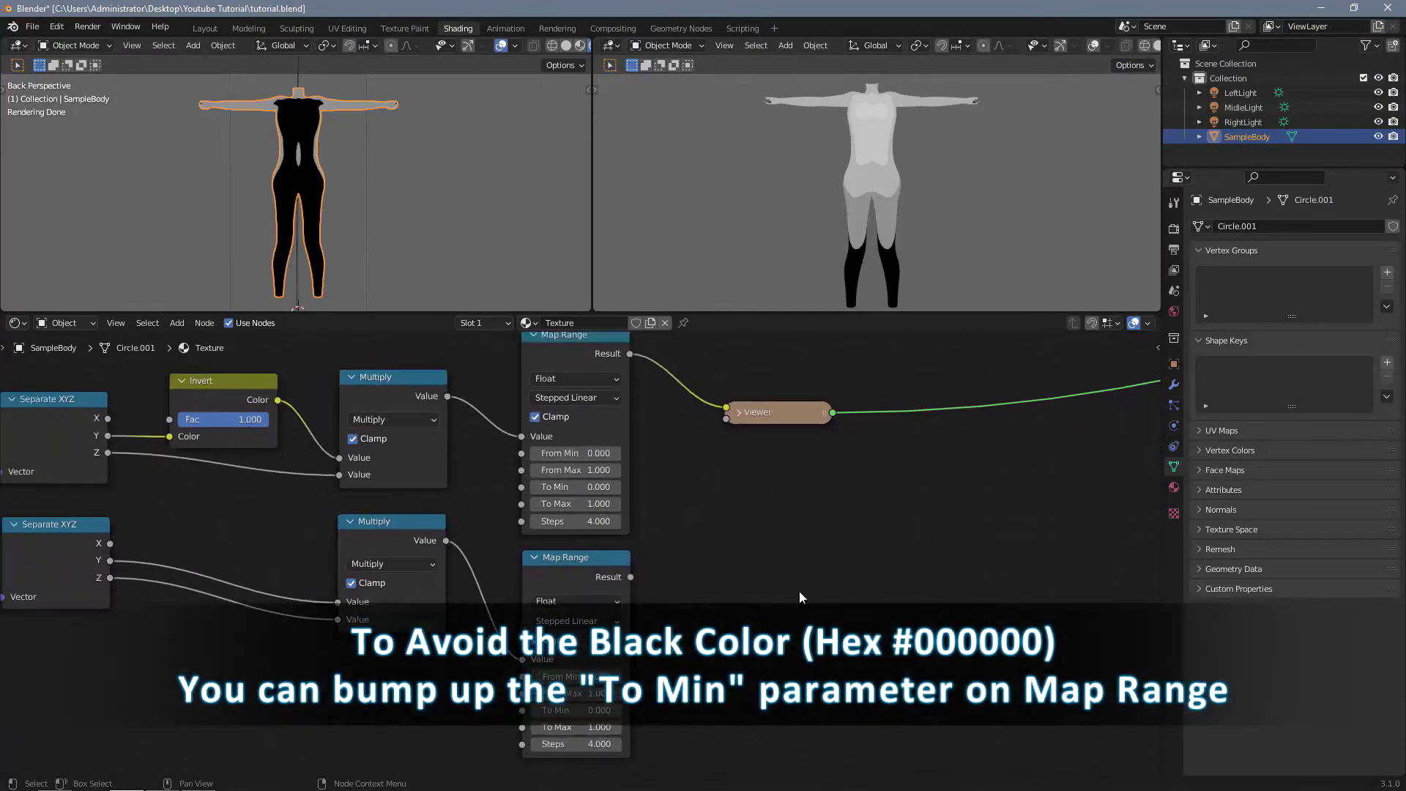
ctrl+shift+click(602, 574)
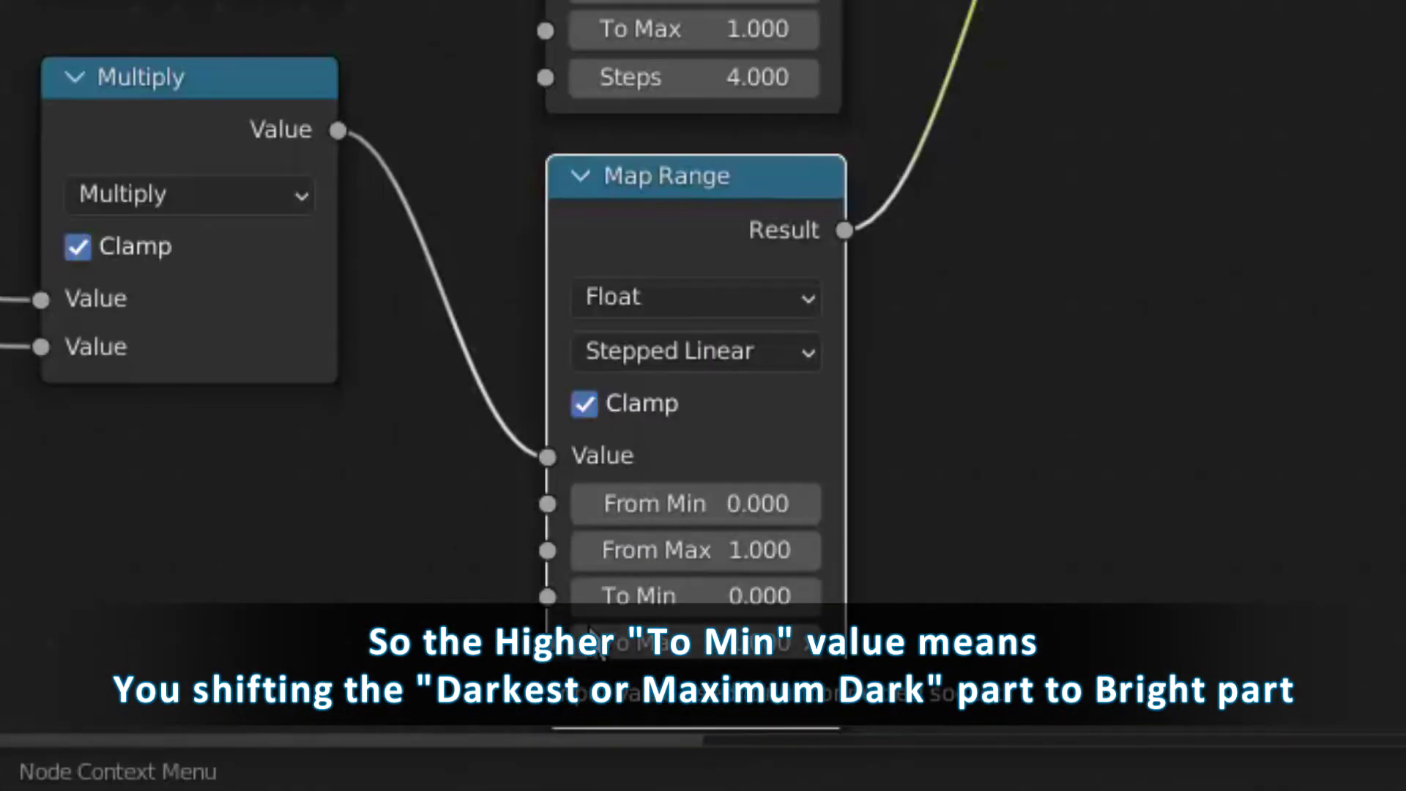
click(806, 601)
click(807, 601)
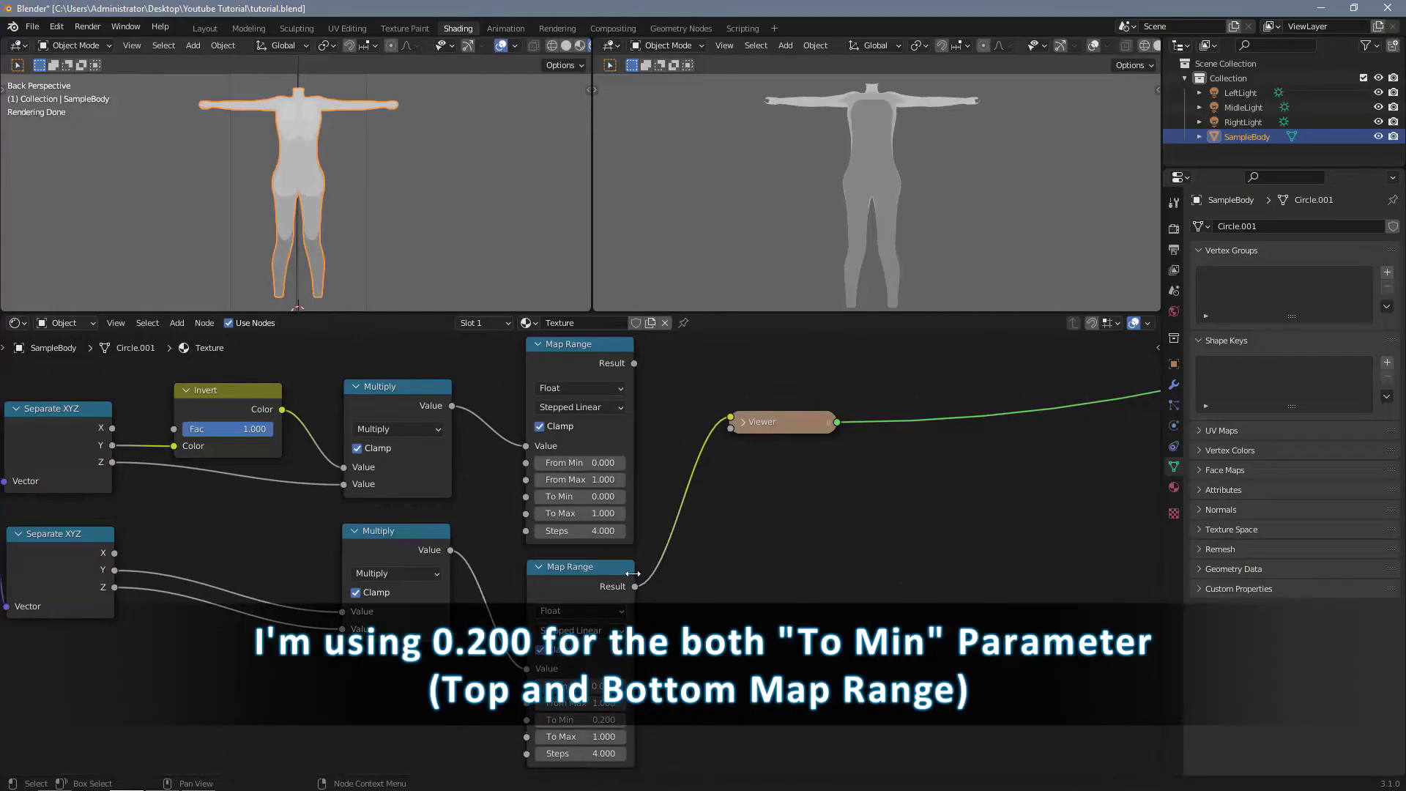
ctrl+shift+click(614, 350)
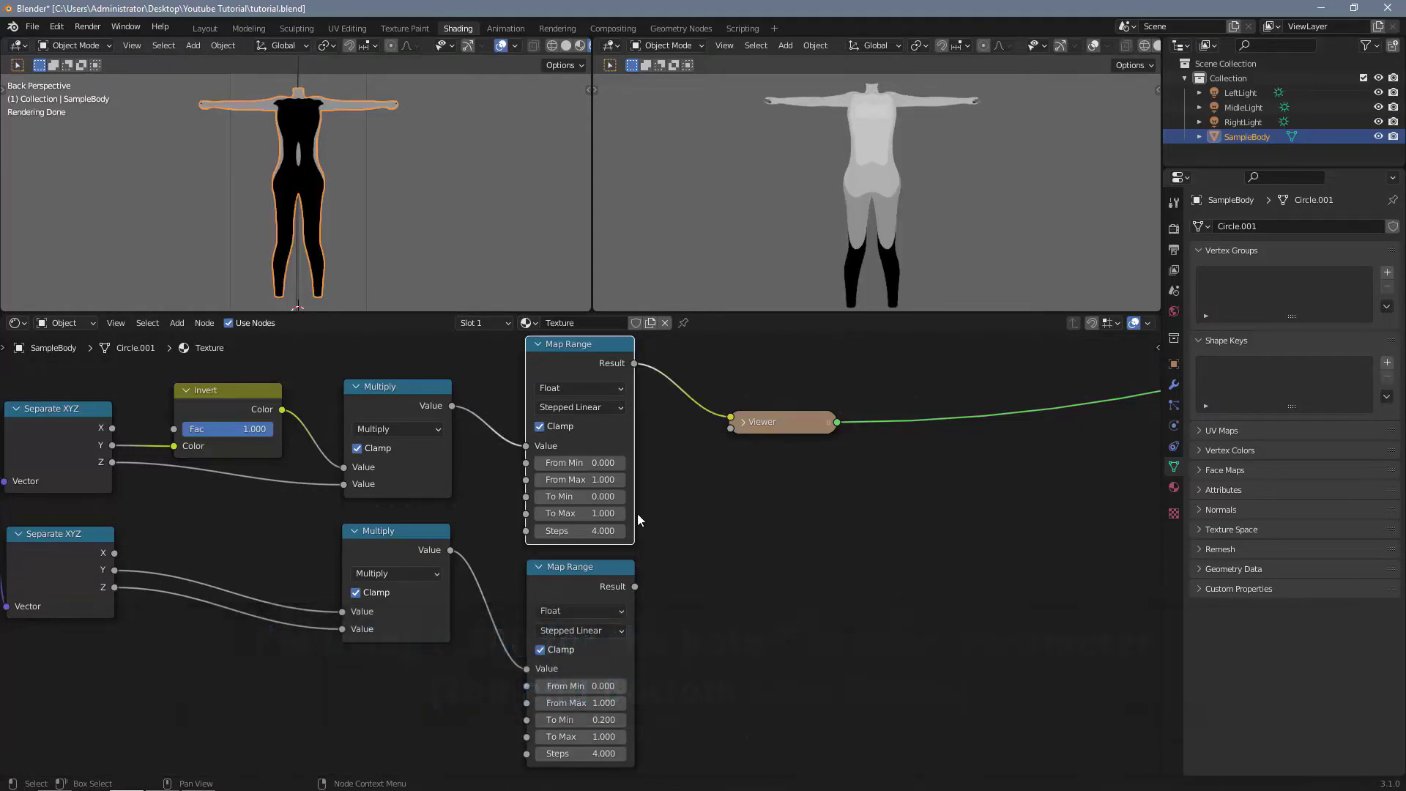
drag(602, 496, 618, 495)
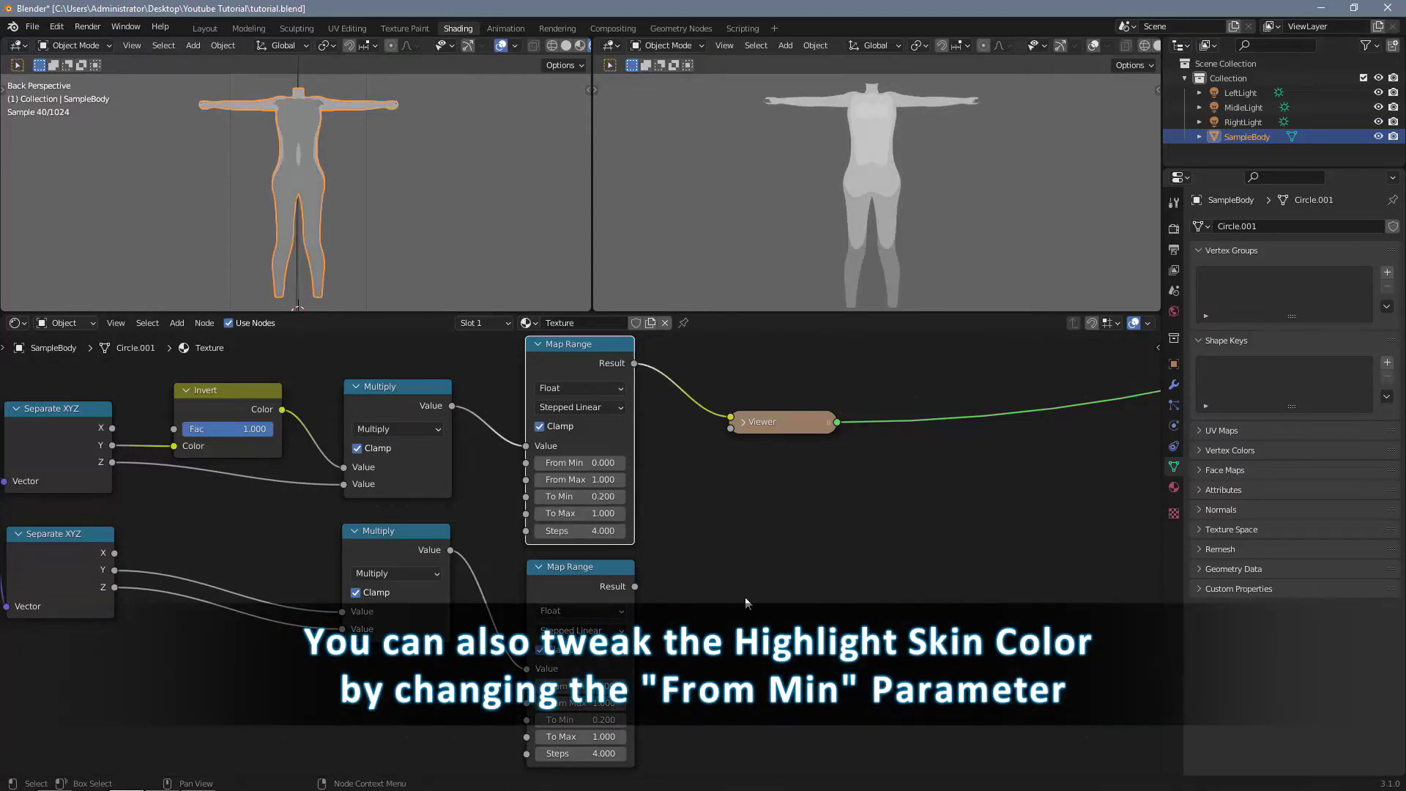
Step: Feed the lower Map Range into the Viewer and set its From Min to 0.050
ctrl+shift+click(601, 571)
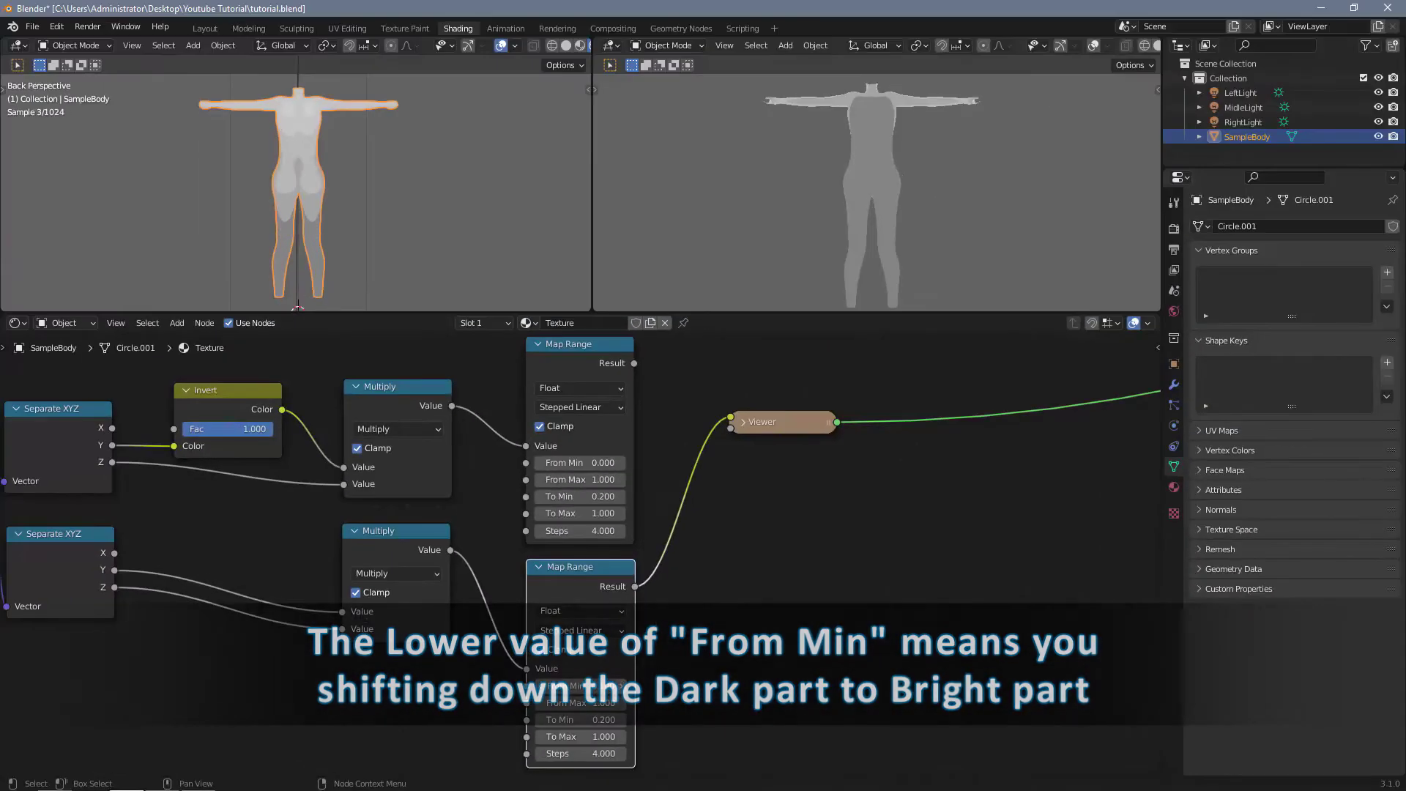
click(807, 561)
click(541, 688)
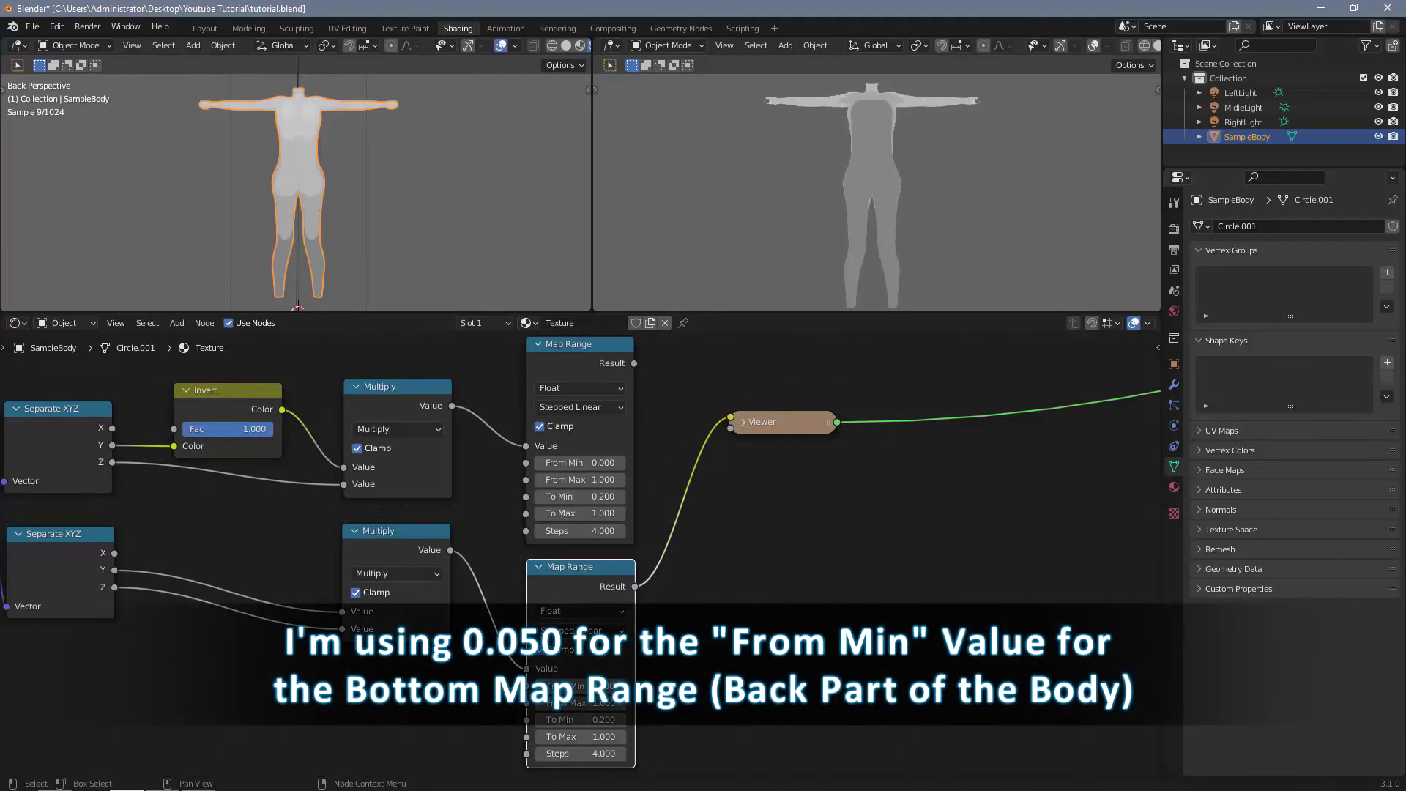
click(586, 687)
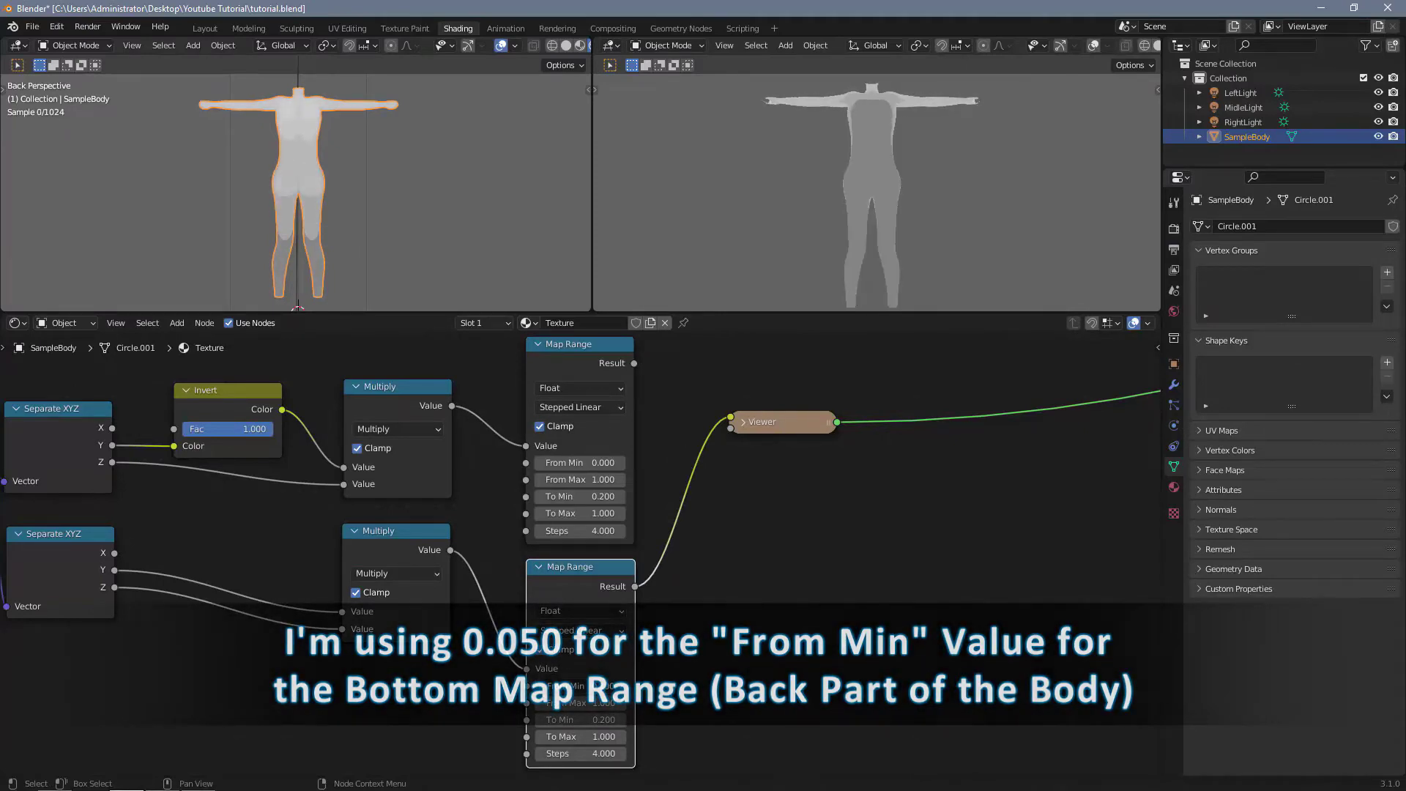
text(0.05)
key(Return)
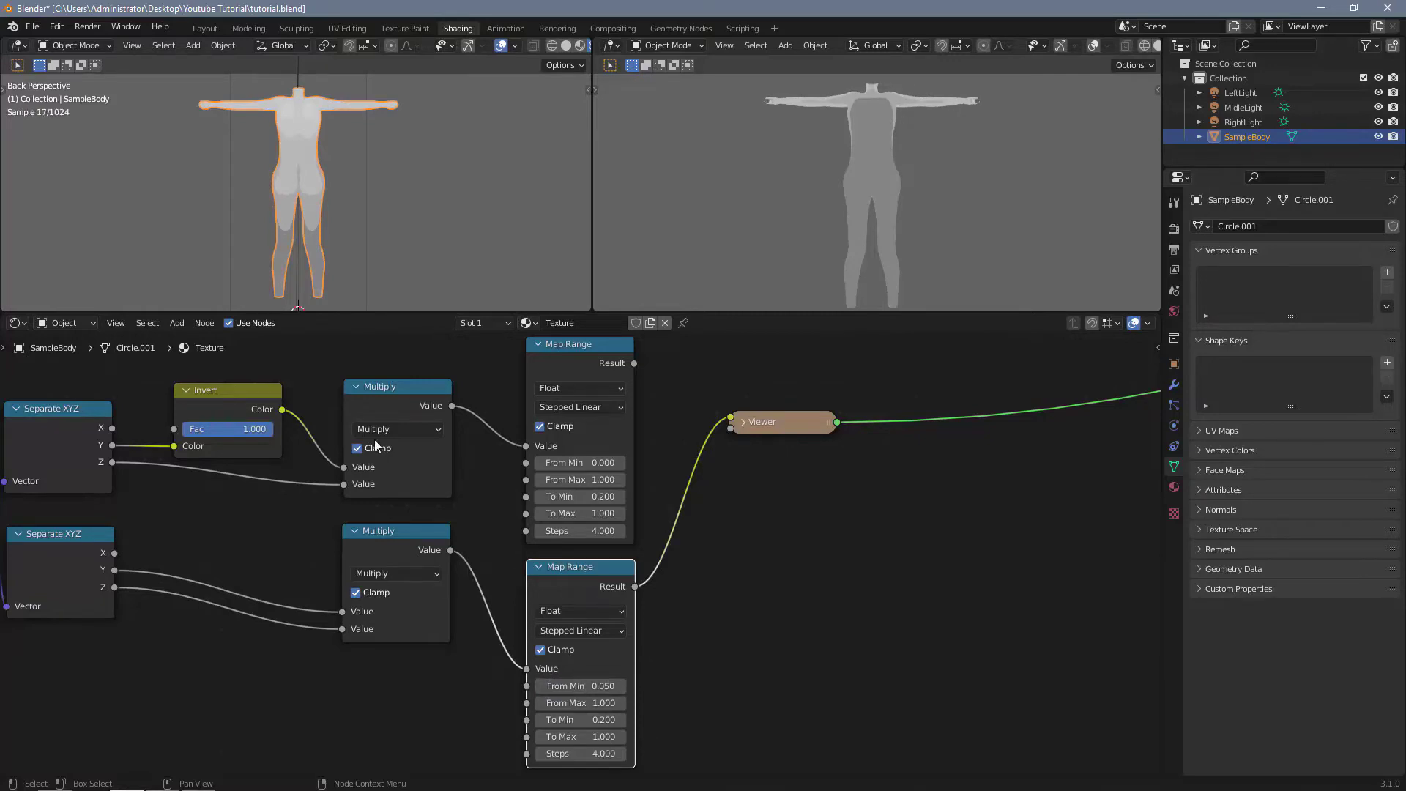
Step: Feed the upper Map Range into the Viewer and test From Min values such as 0.050, keeping 0.000
ctrl+shift+click(603, 356)
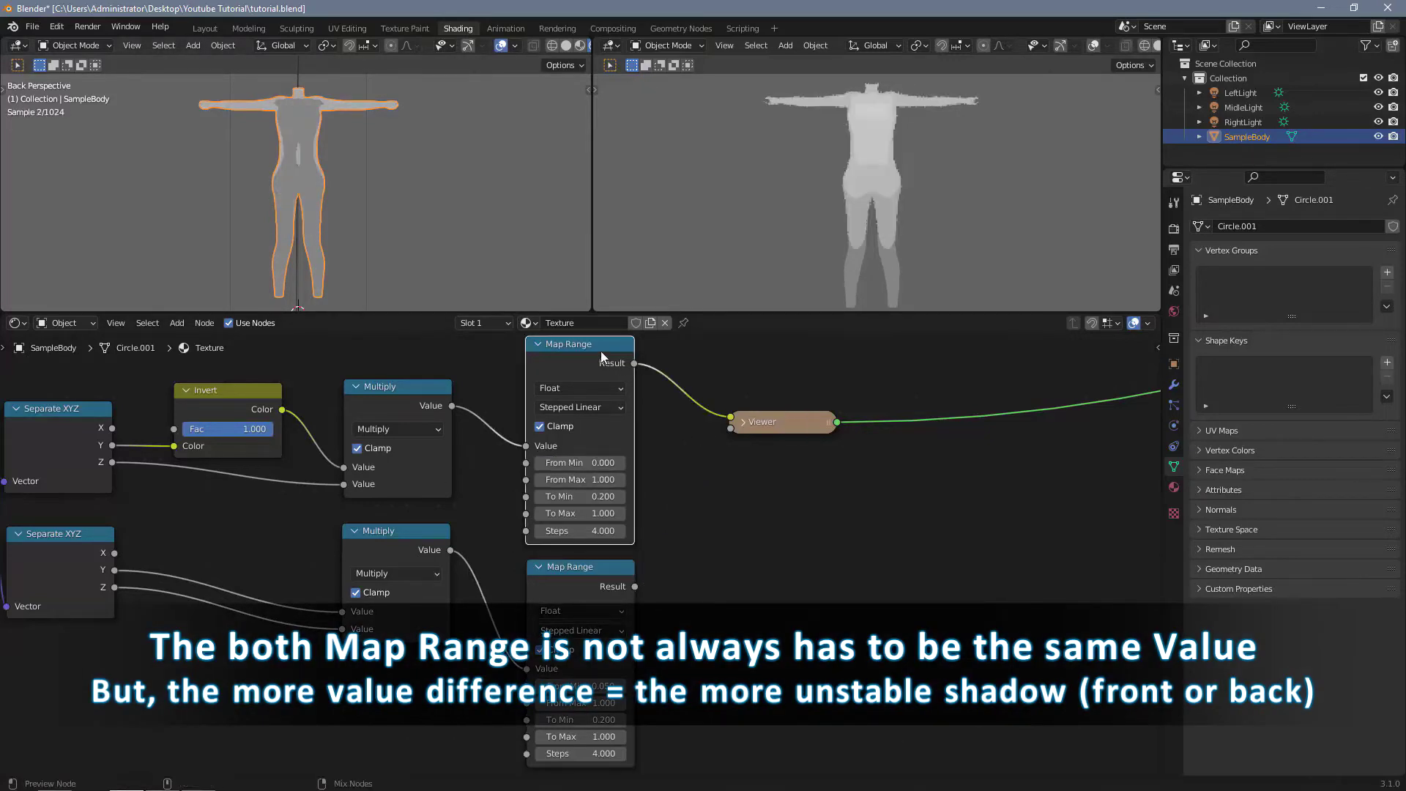
key(Return)
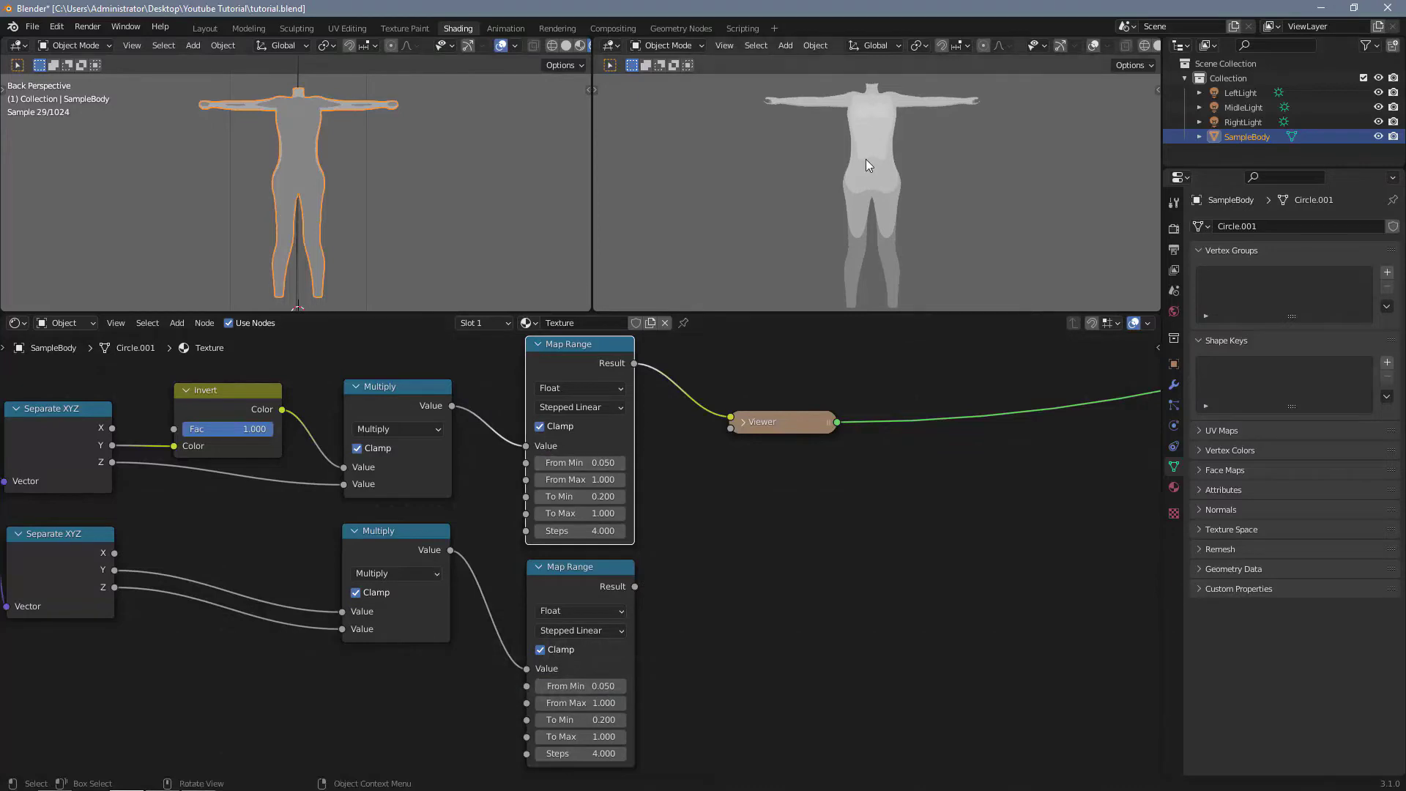
drag(608, 462, 602, 462)
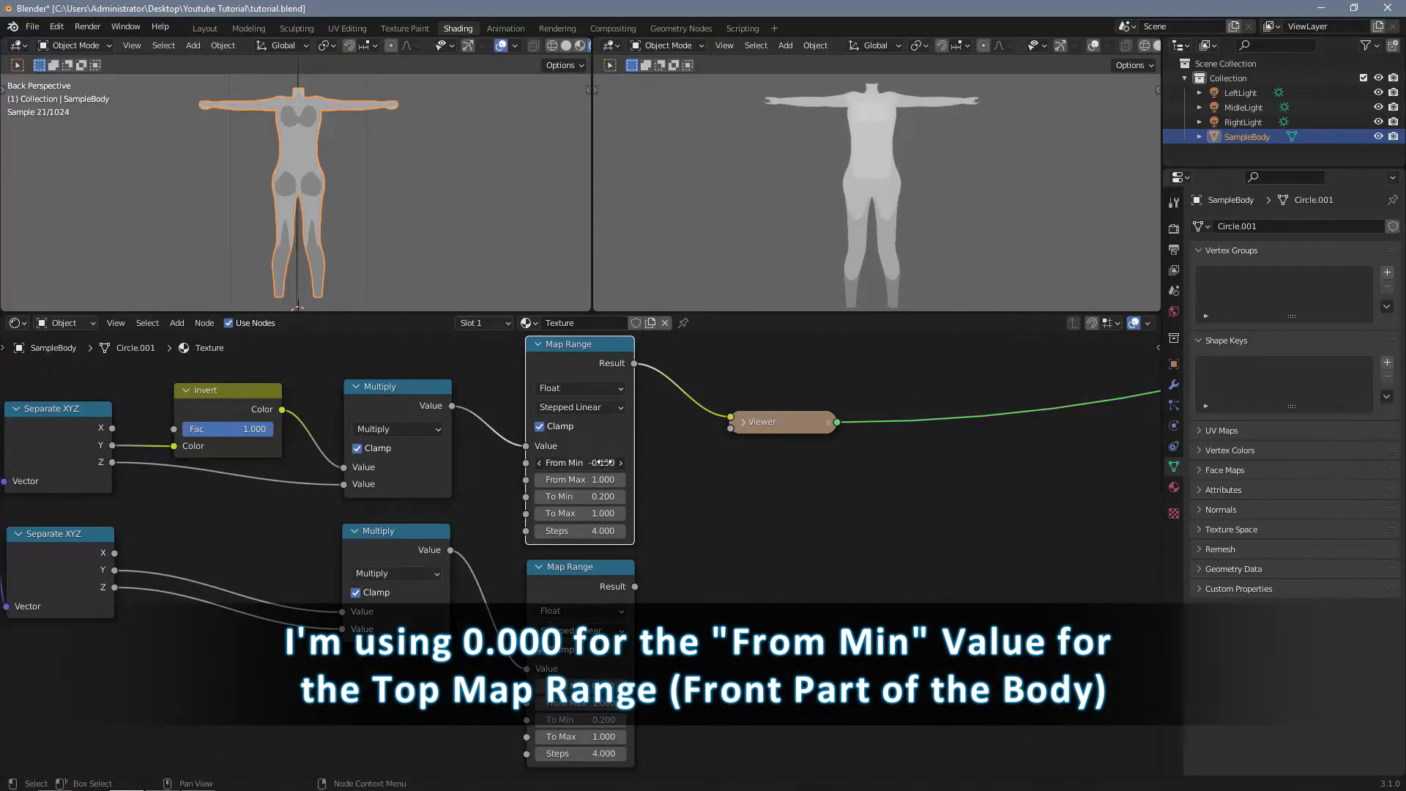
key(Return)
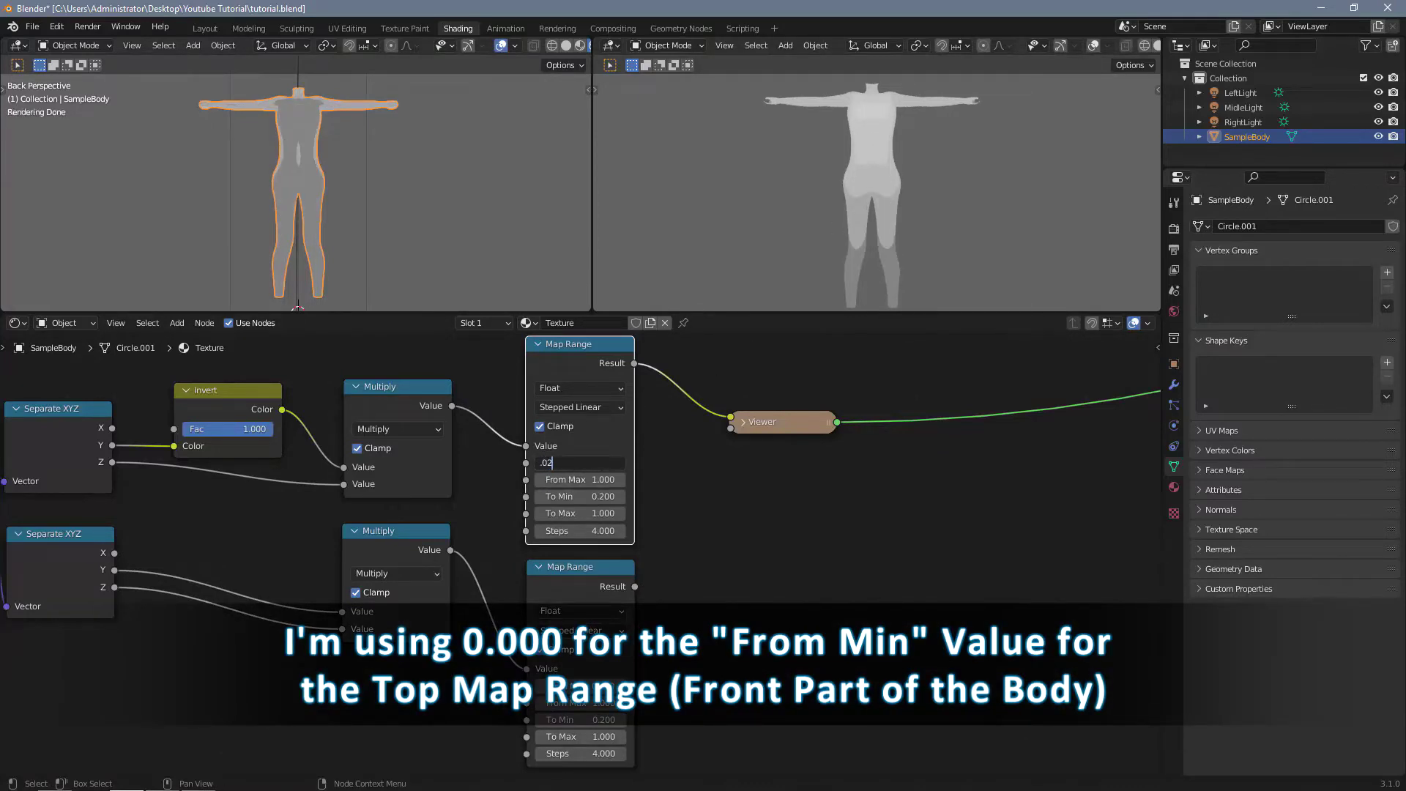
key(Escape)
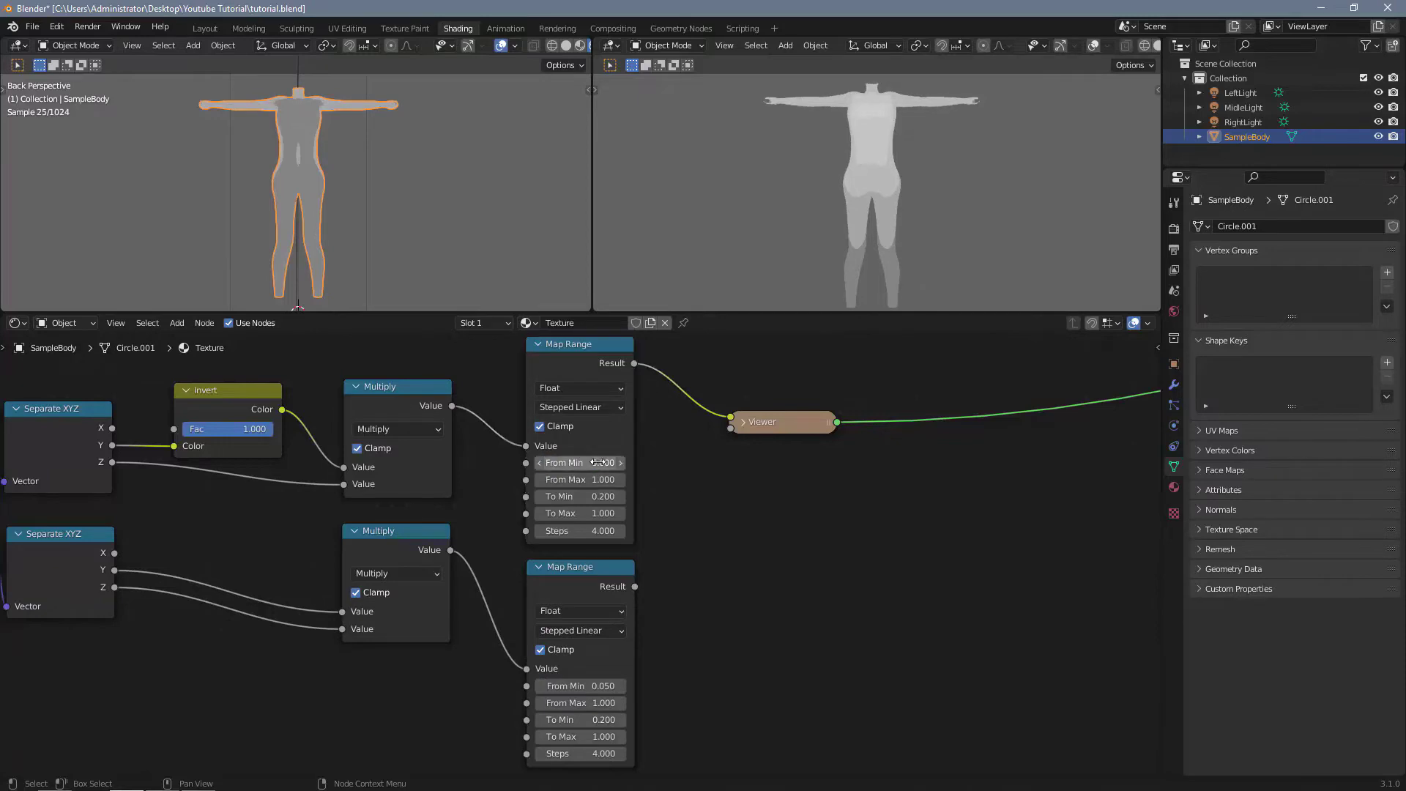
Step: Add a MixRGB node beside the two Map Range nodes
key(shift+a)
click(791, 515)
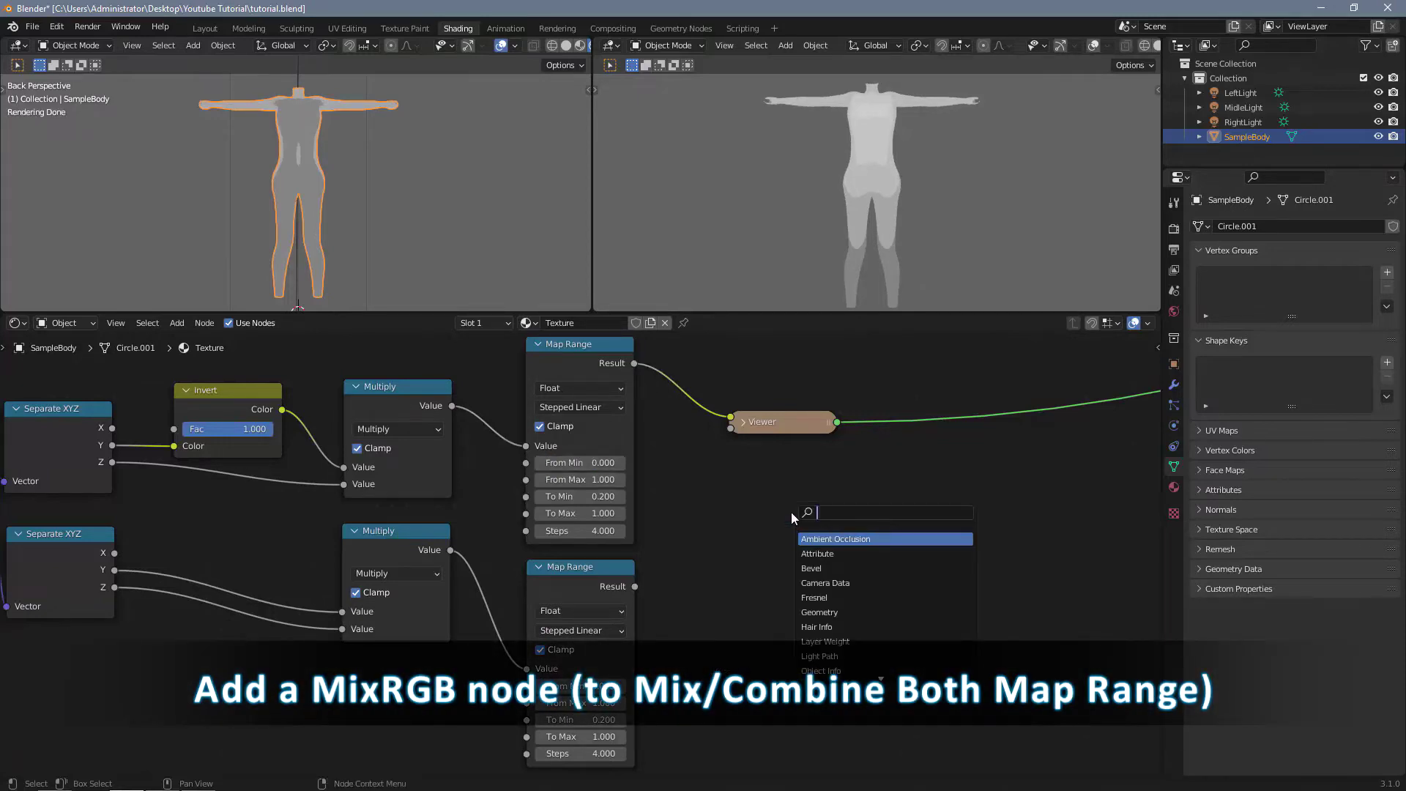
text(mix)
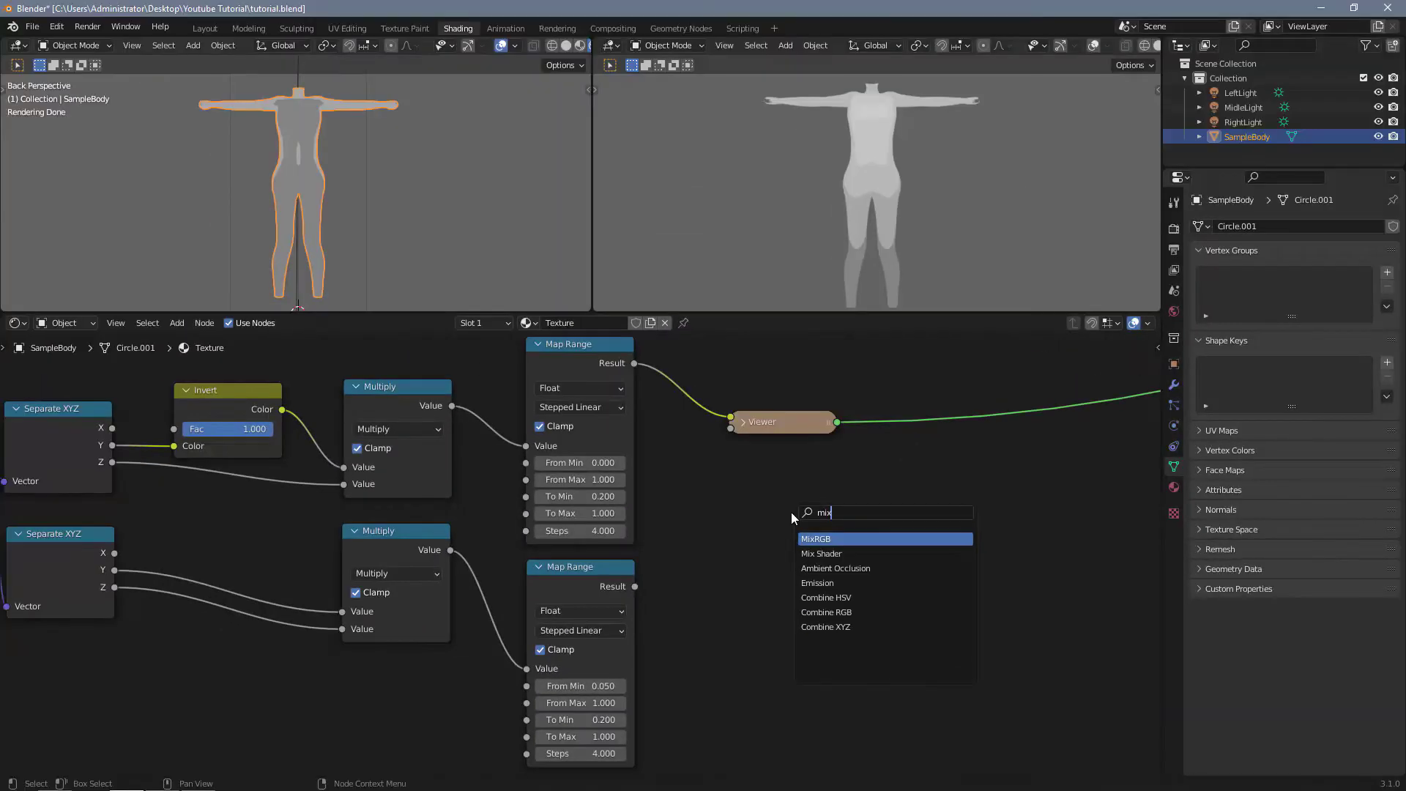
key(Return)
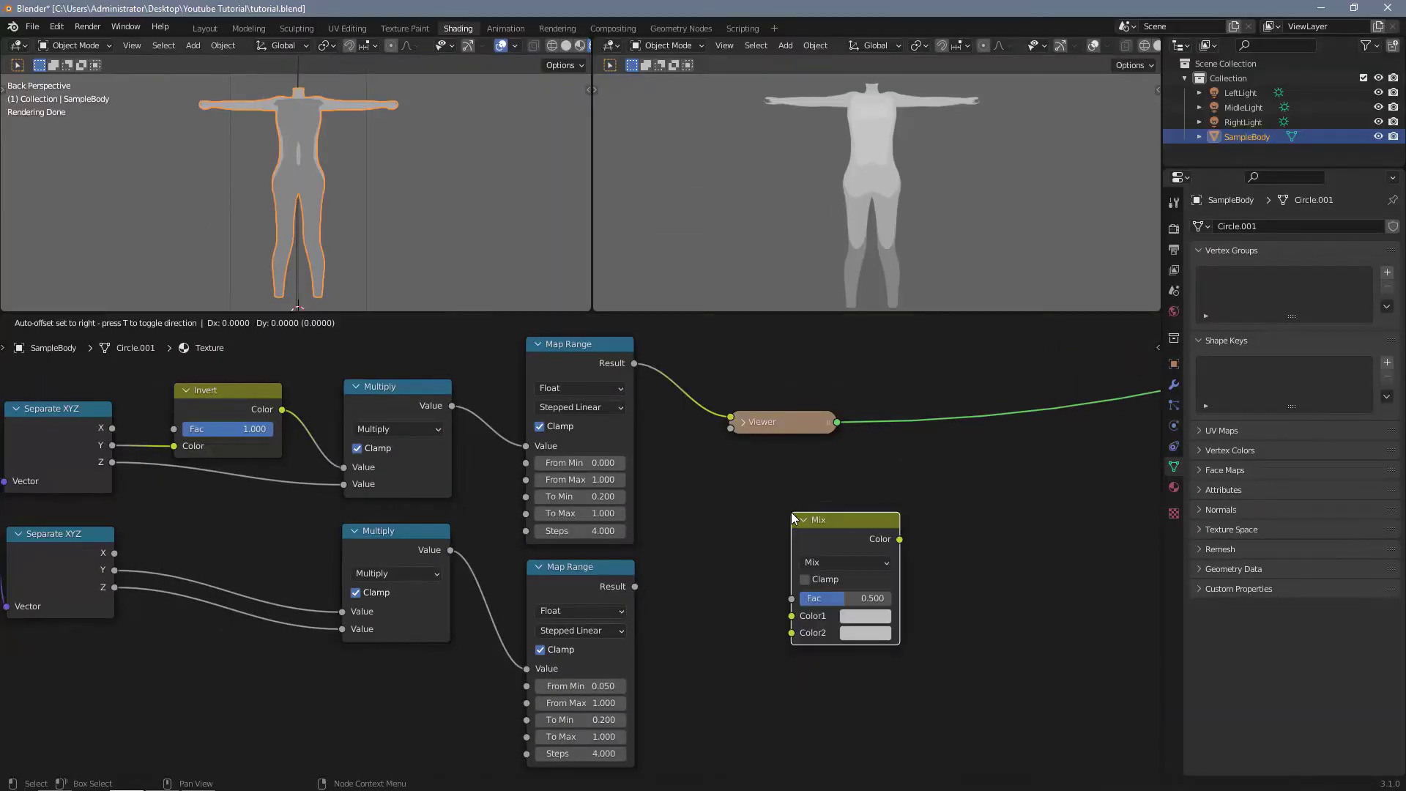
click(669, 478)
scroll(759, 486, down, 1)
key(g)
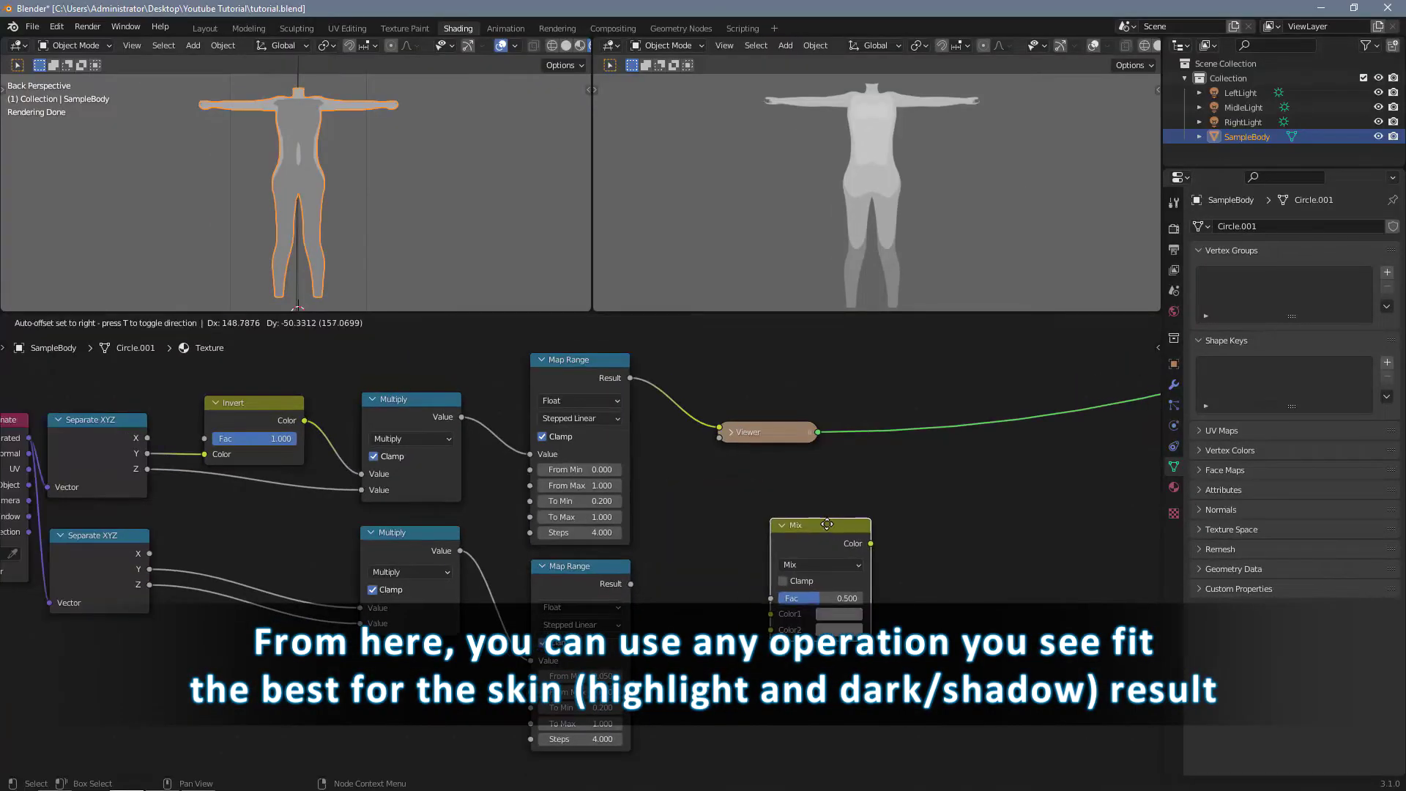
click(671, 439)
Step: Link the upper Map Range to the Mix node's Color1 and the lower one to Color2, then feed the Mix into the Viewer
drag(663, 561, 661, 559)
drag(631, 584, 661, 576)
ctrl+shift+click(713, 480)
drag(770, 432, 887, 430)
scroll(761, 454, up, 1)
drag(754, 452, 780, 431)
scroll(780, 439, up, 1)
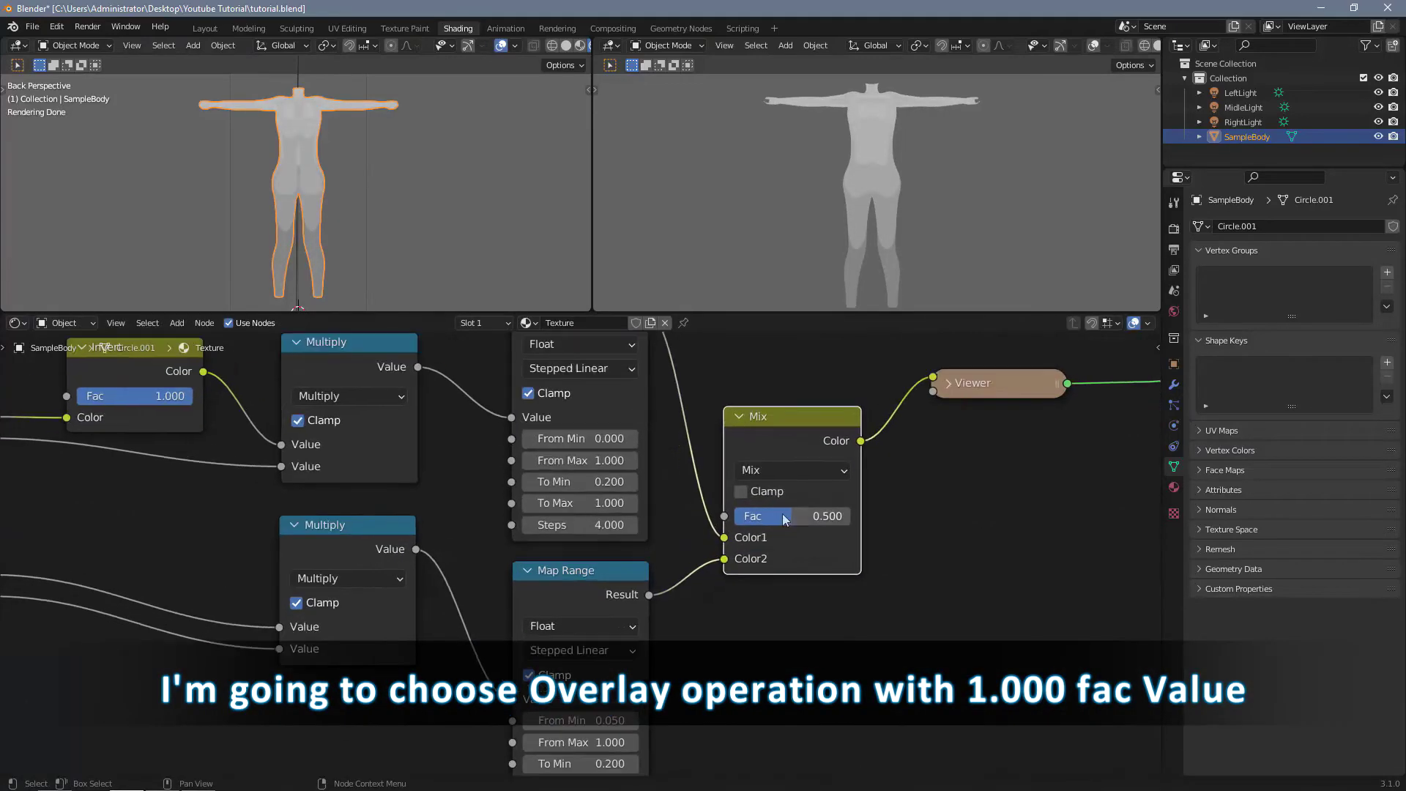
Step: Set the Mix node's blending mode to Overlay with a Fac of 1.000
drag(782, 514, 727, 515)
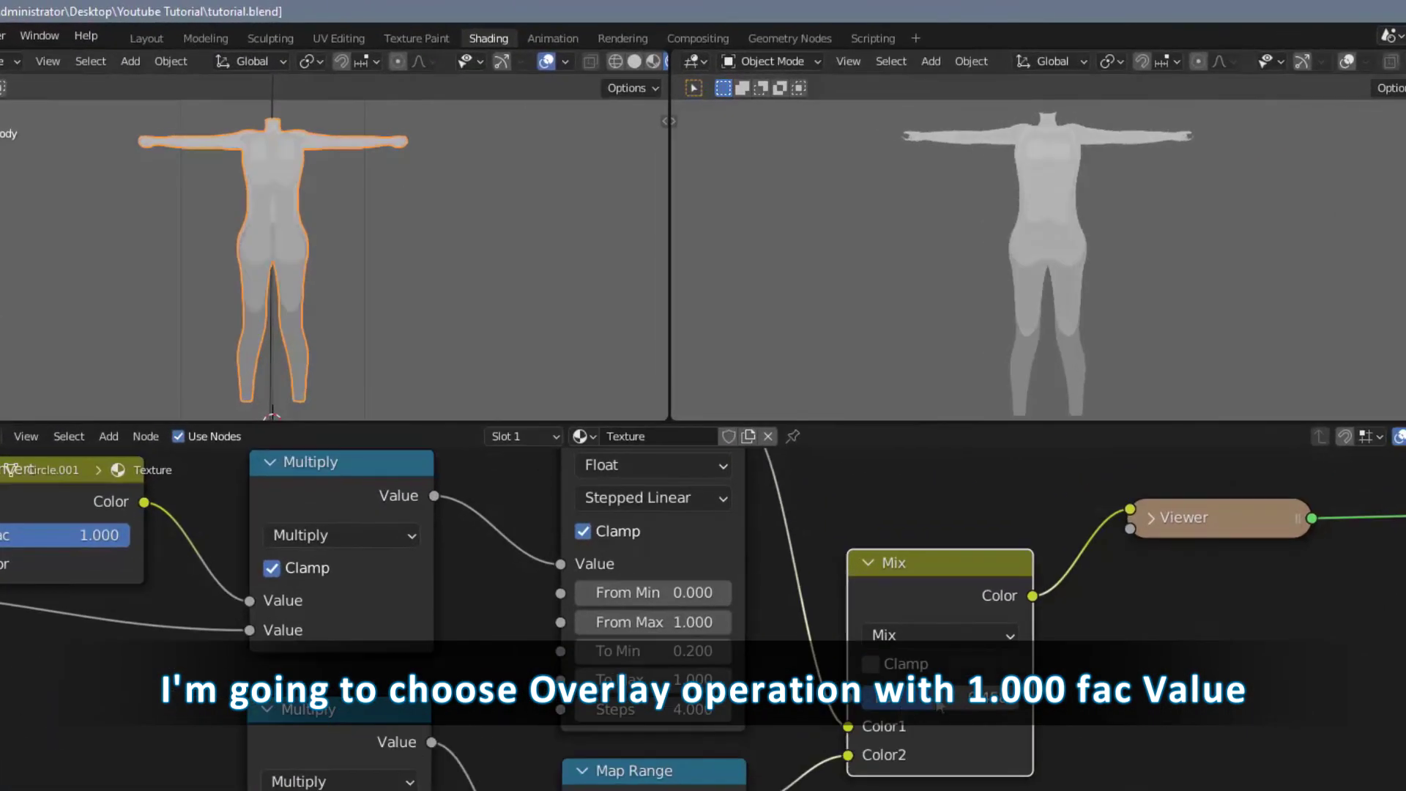
click(835, 492)
click(804, 249)
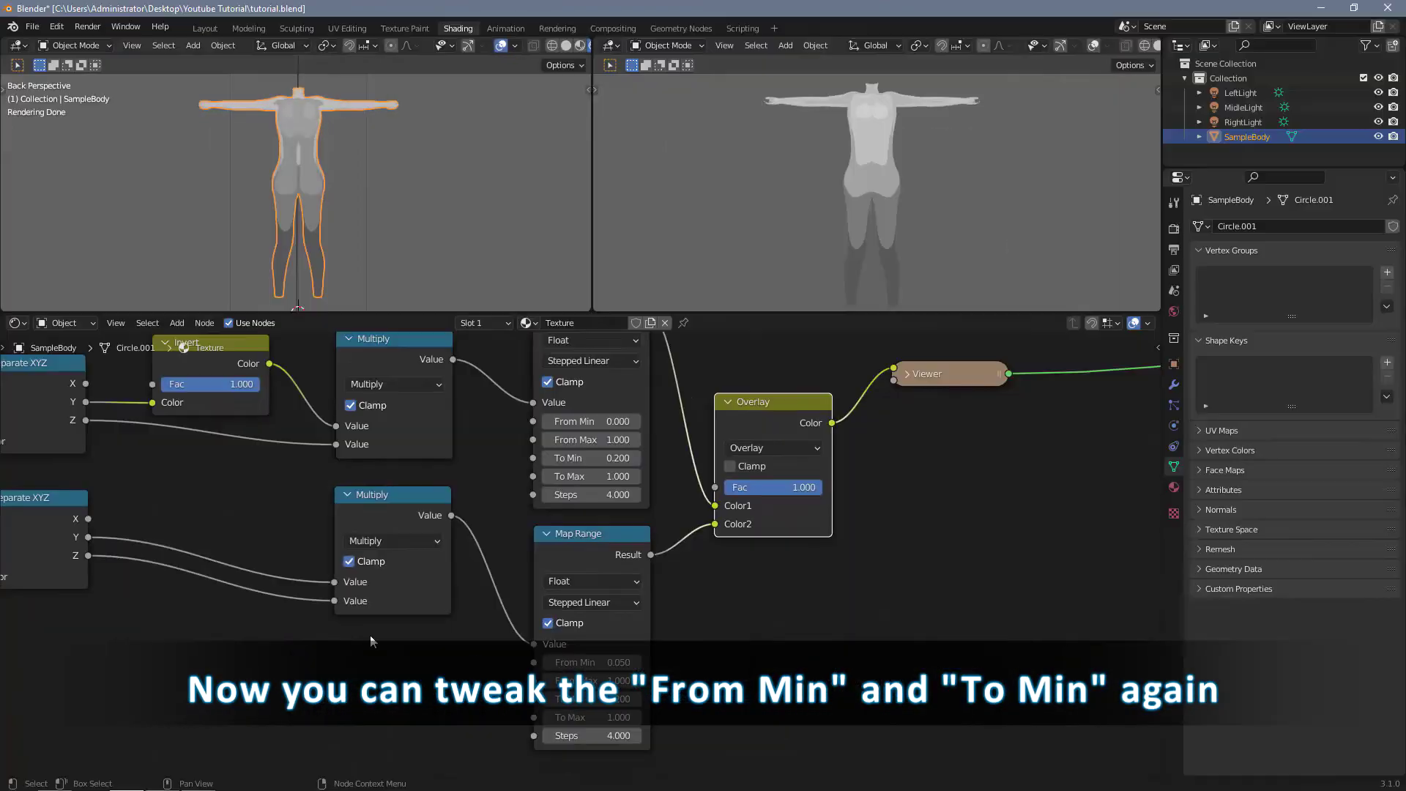
Step: Set To Max to 1.200 on both the lower and upper Map Range nodes
middle_drag(371, 634, 376, 655)
click(594, 738)
text(1.2)
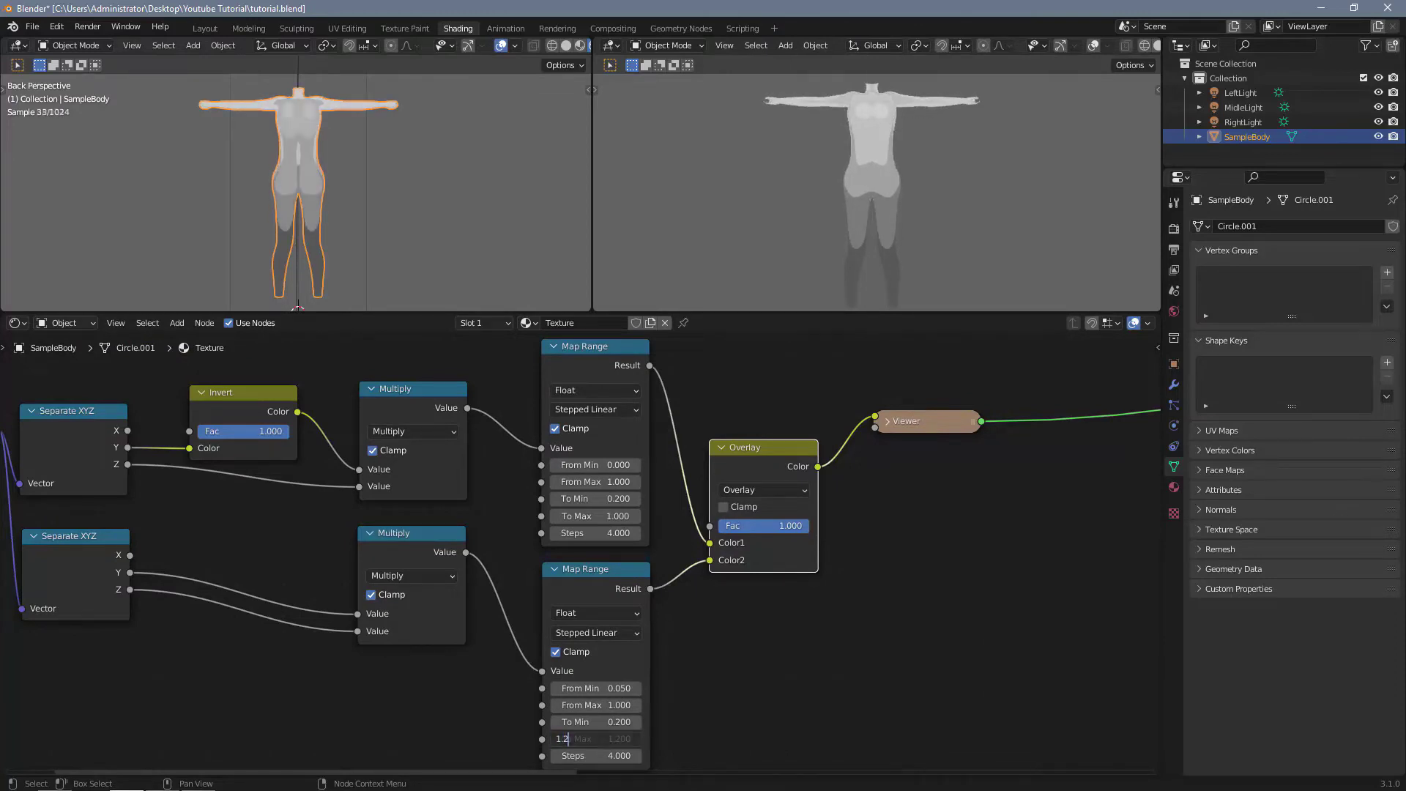
key(Return)
click(591, 515)
text(1.2)
key(Return)
Step: Raise To Min to 0.400 on both Map Range nodes
click(637, 722)
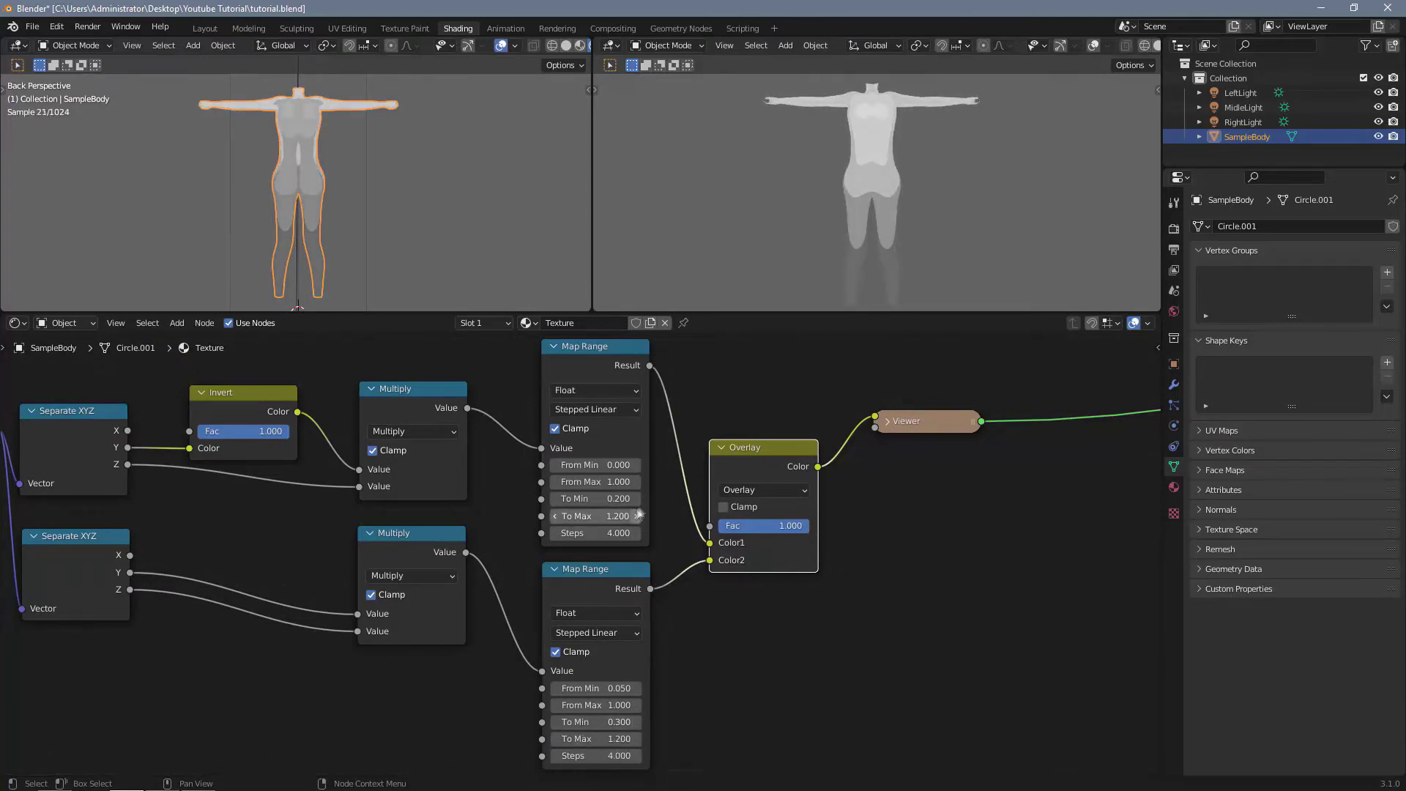
click(637, 498)
click(638, 722)
click(636, 499)
Step: Add a Value node below the lower Separate XYZ and label it Dark Minimum
click(246, 681)
key(shift+a)
mouse_move(246, 691)
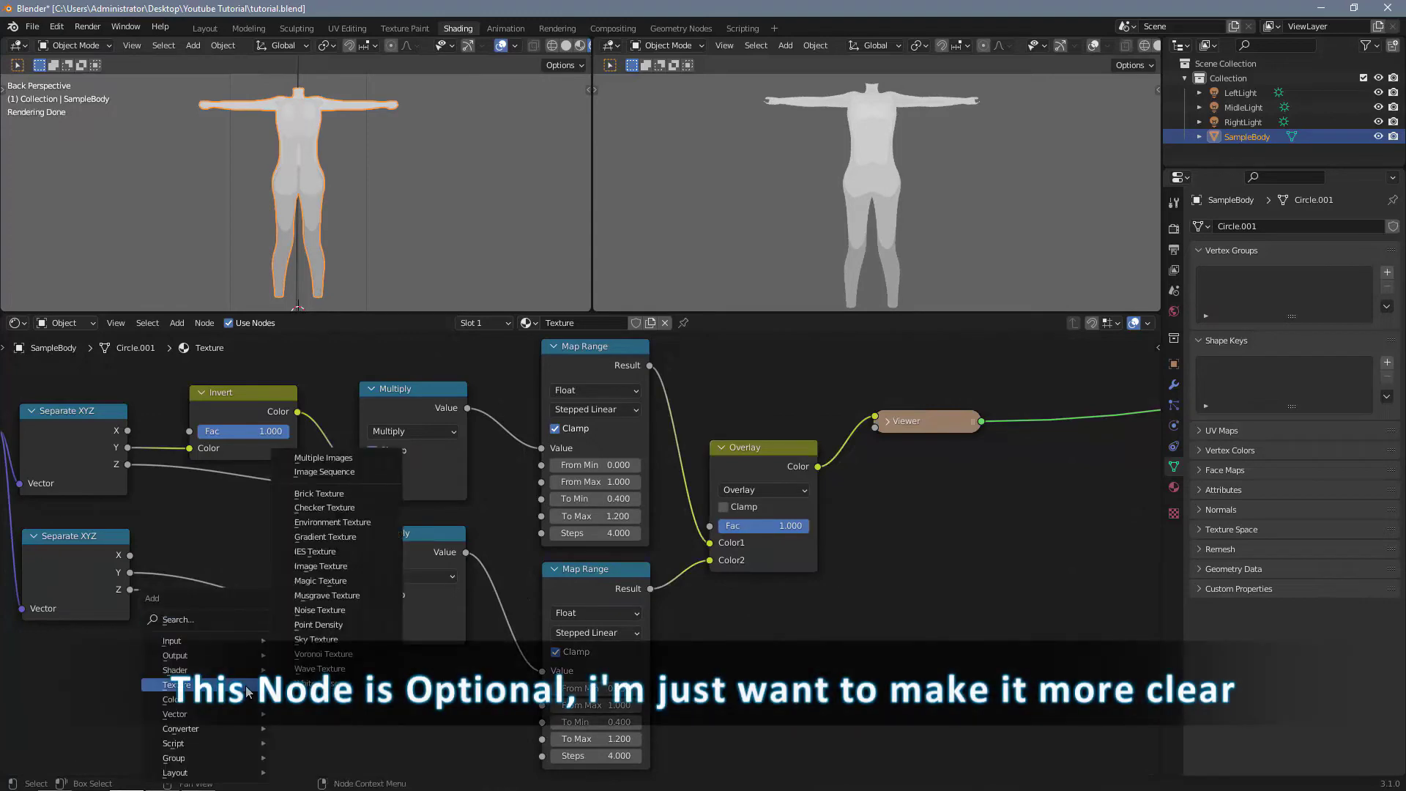
click(233, 618)
text(valu)
key(Return)
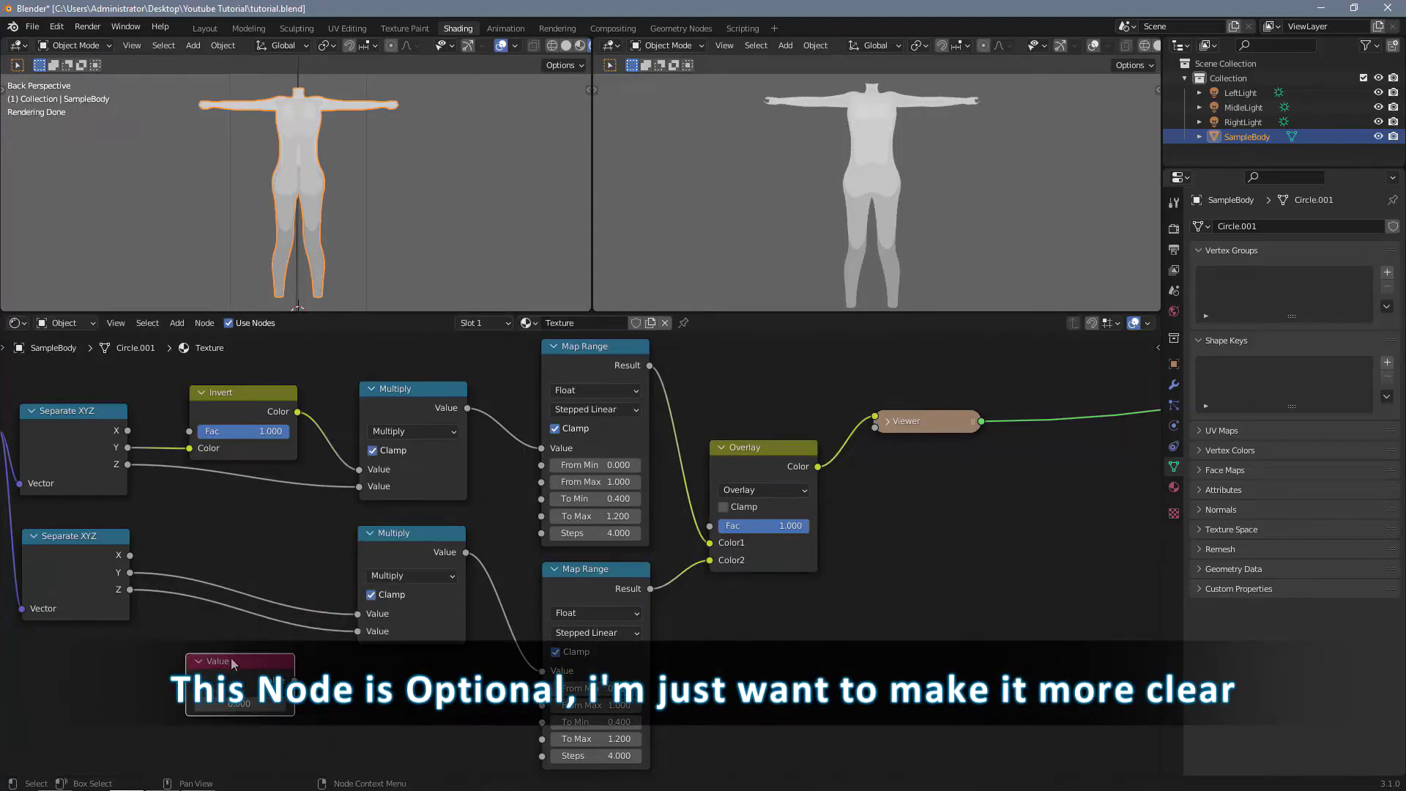
click(220, 678)
key(F2)
text(Dar)
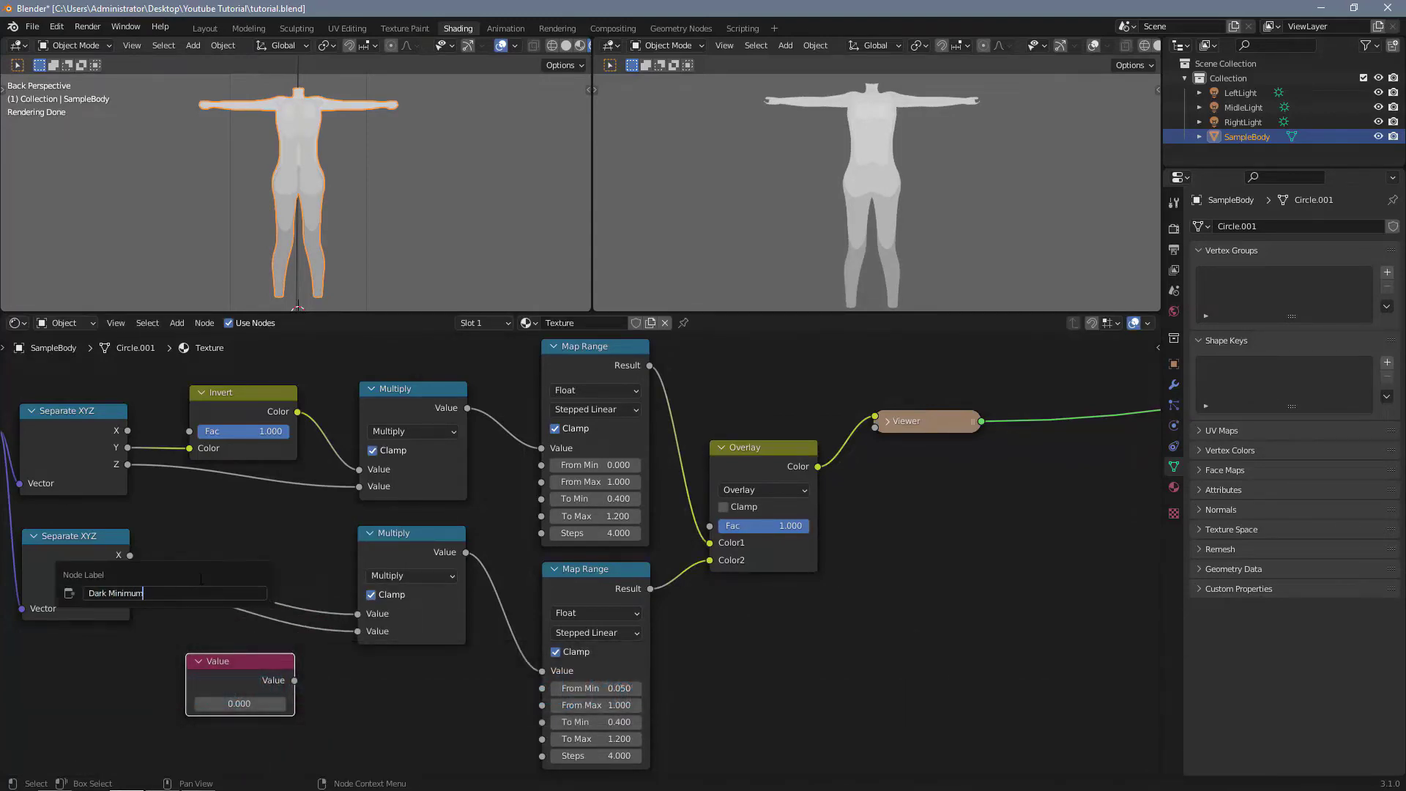
text(k Minimum)
key(Return)
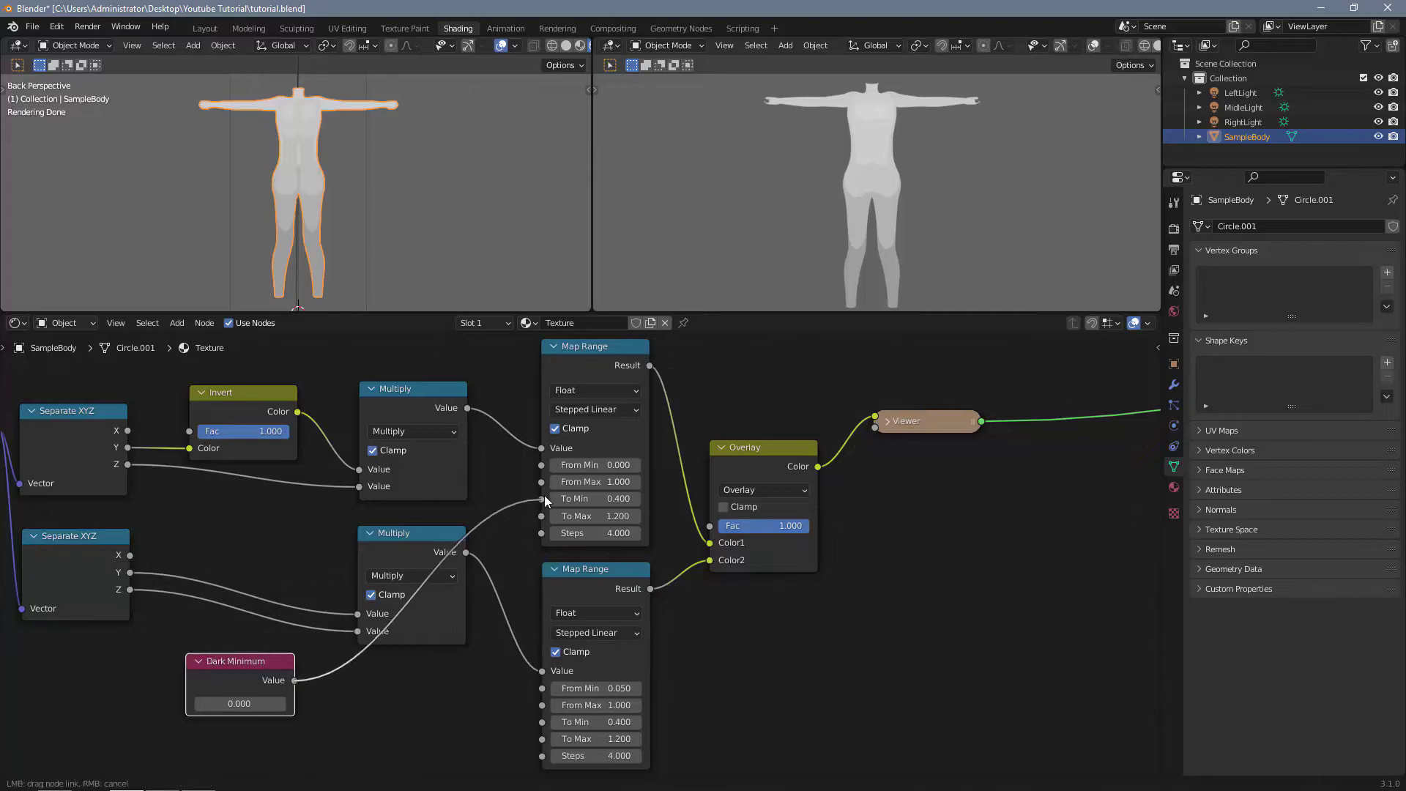
Step: Link Dark Minimum to the To Min inputs of both Map Range nodes and set its value to 0.400
drag(546, 501, 546, 501)
drag(320, 685, 541, 722)
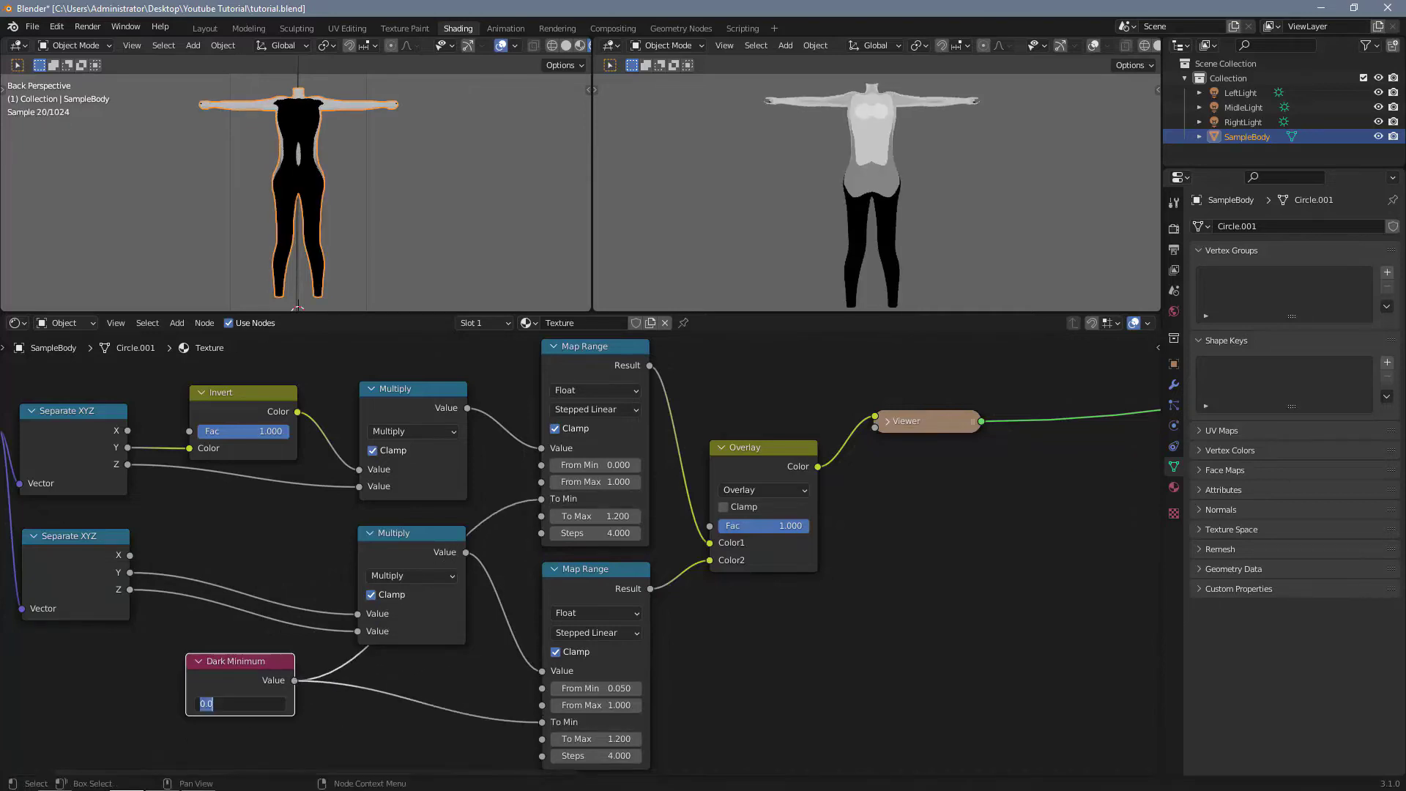
key(Return)
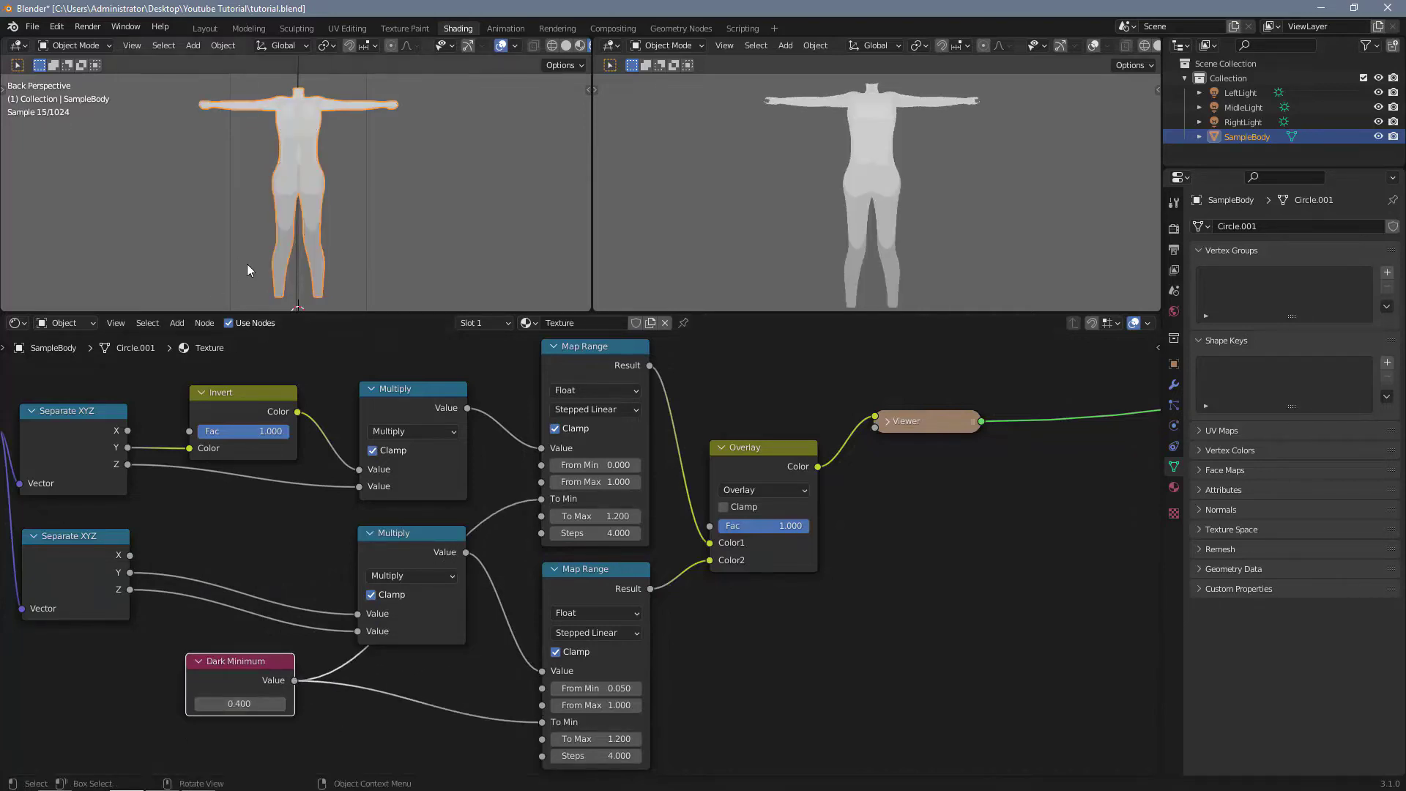
Step: Test lower Dark Minimum values such as 0.100, then set it to 0.350
click(203, 704)
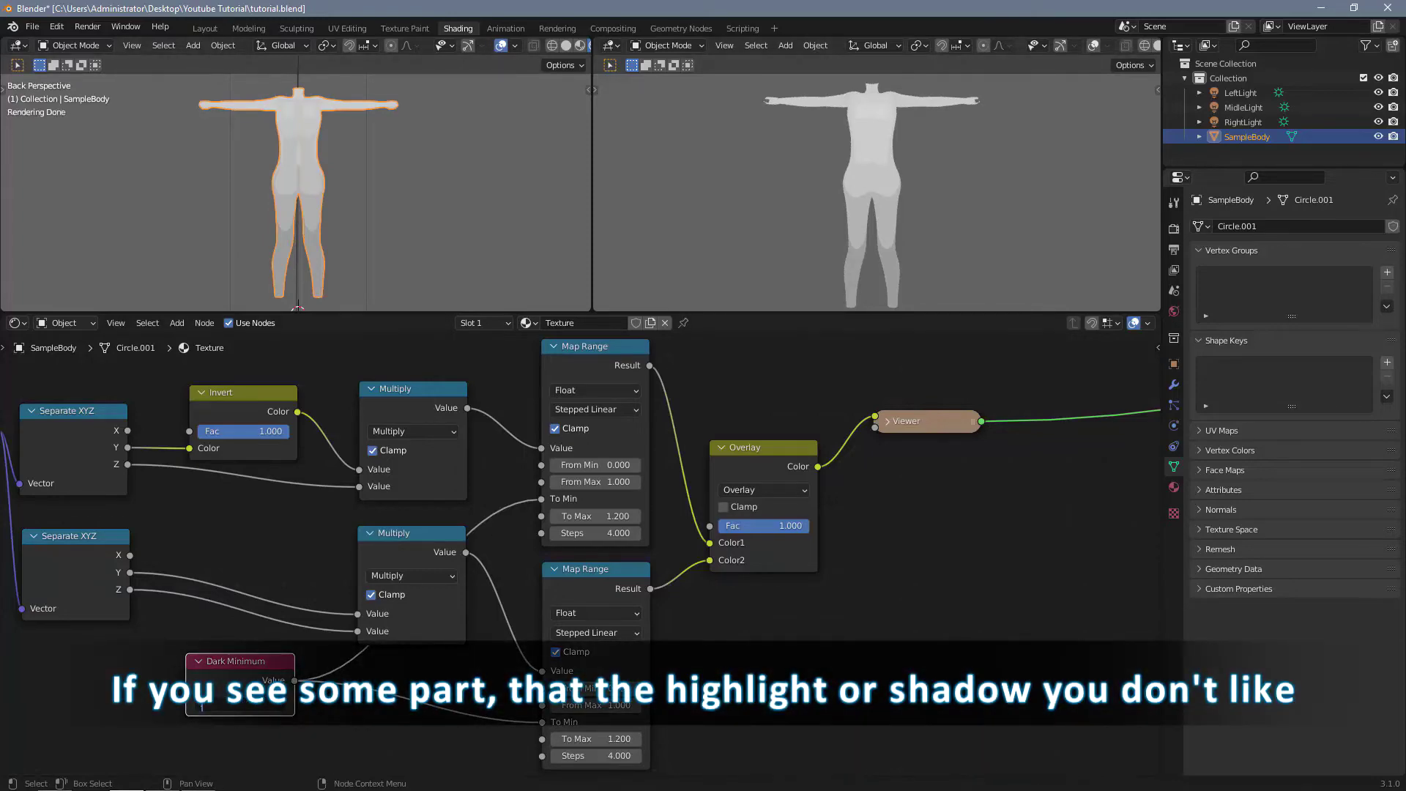
click(202, 704)
click(202, 704)
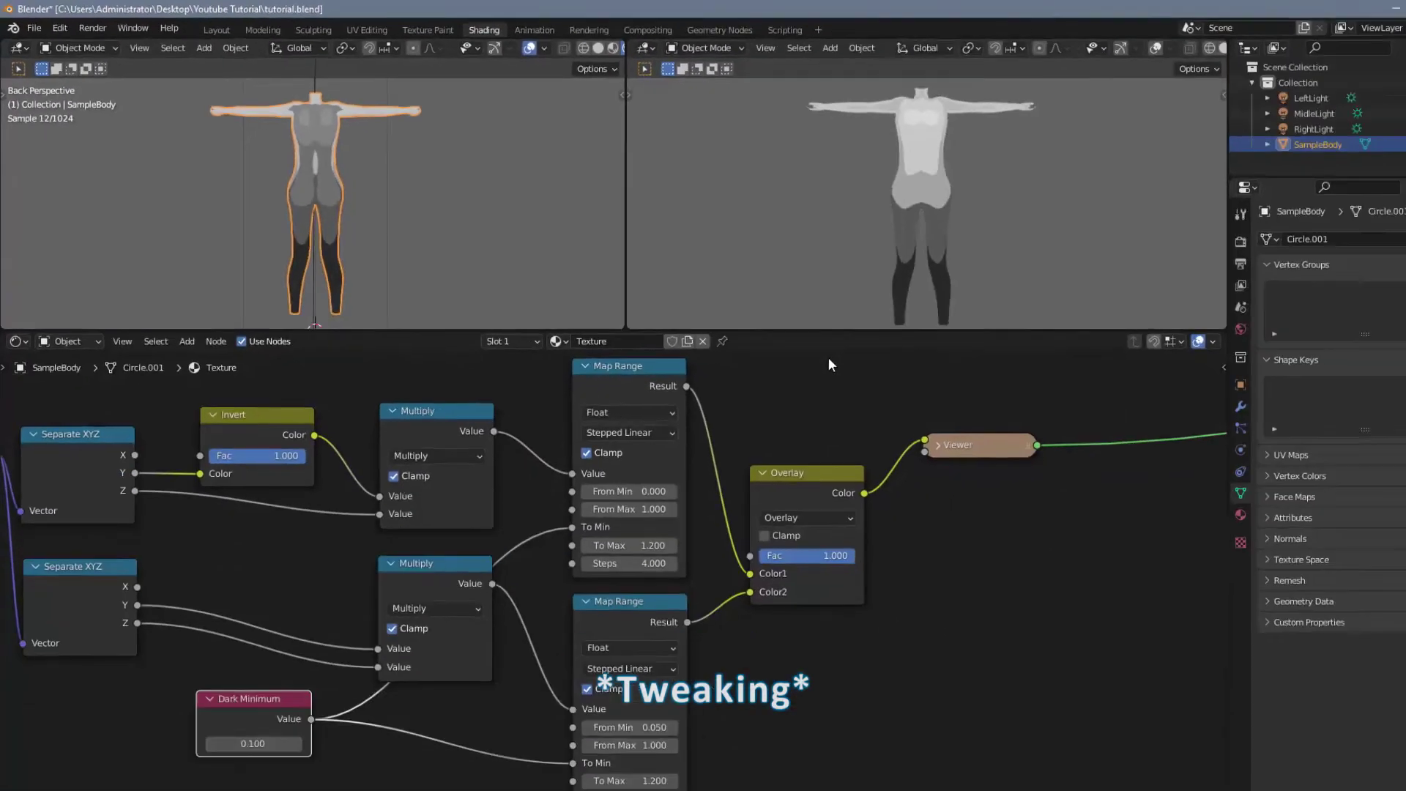
drag(239, 701, 368, 689)
click(239, 701)
text(0.35)
key(Return)
Step: Duplicate the Dark Minimum node, link the copy to the Steps input of both Map Range nodes and set it to 4.000
middle_drag(369, 689, 369, 625)
key(shift+d)
click(368, 695)
drag(388, 709, 542, 692)
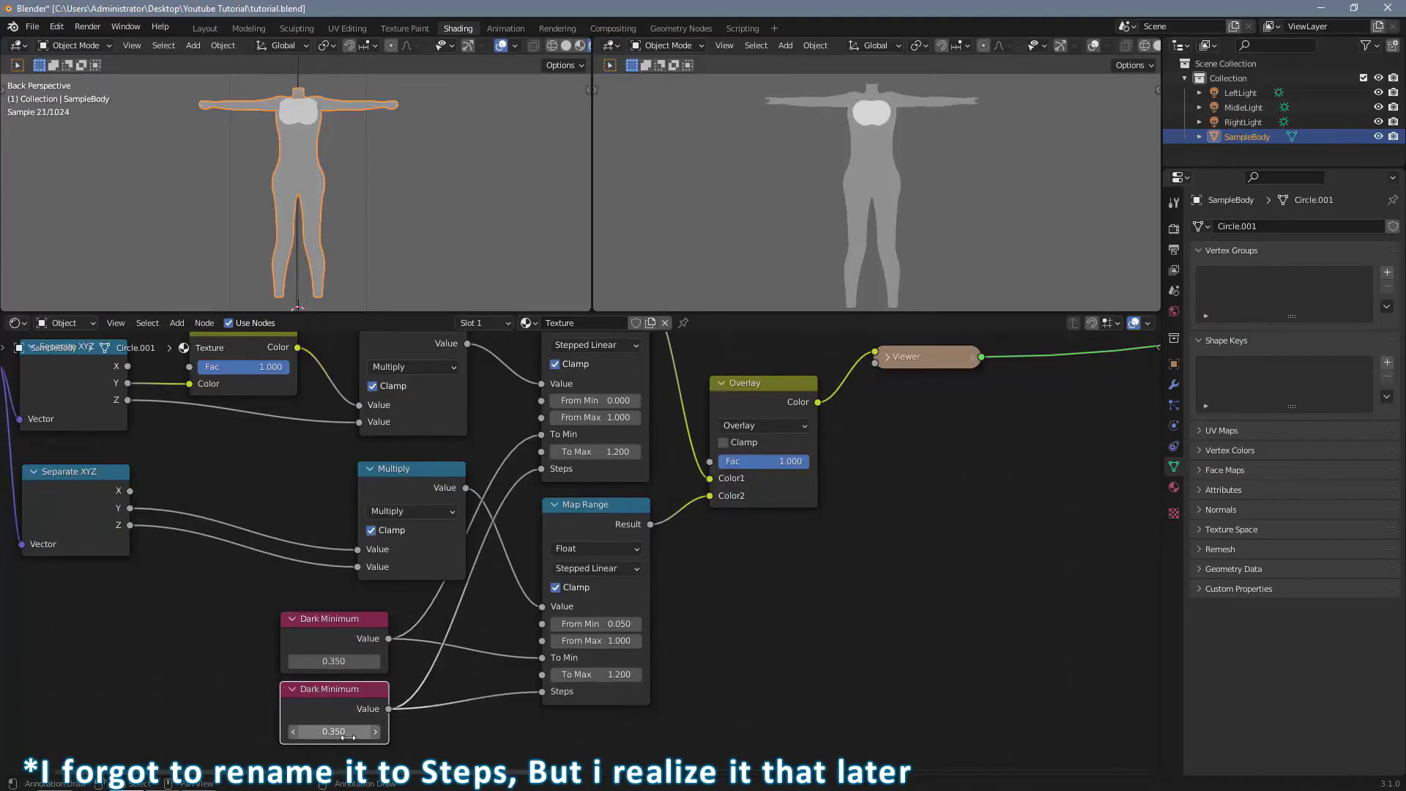
double_click(334, 732)
text(5)
key(Return)
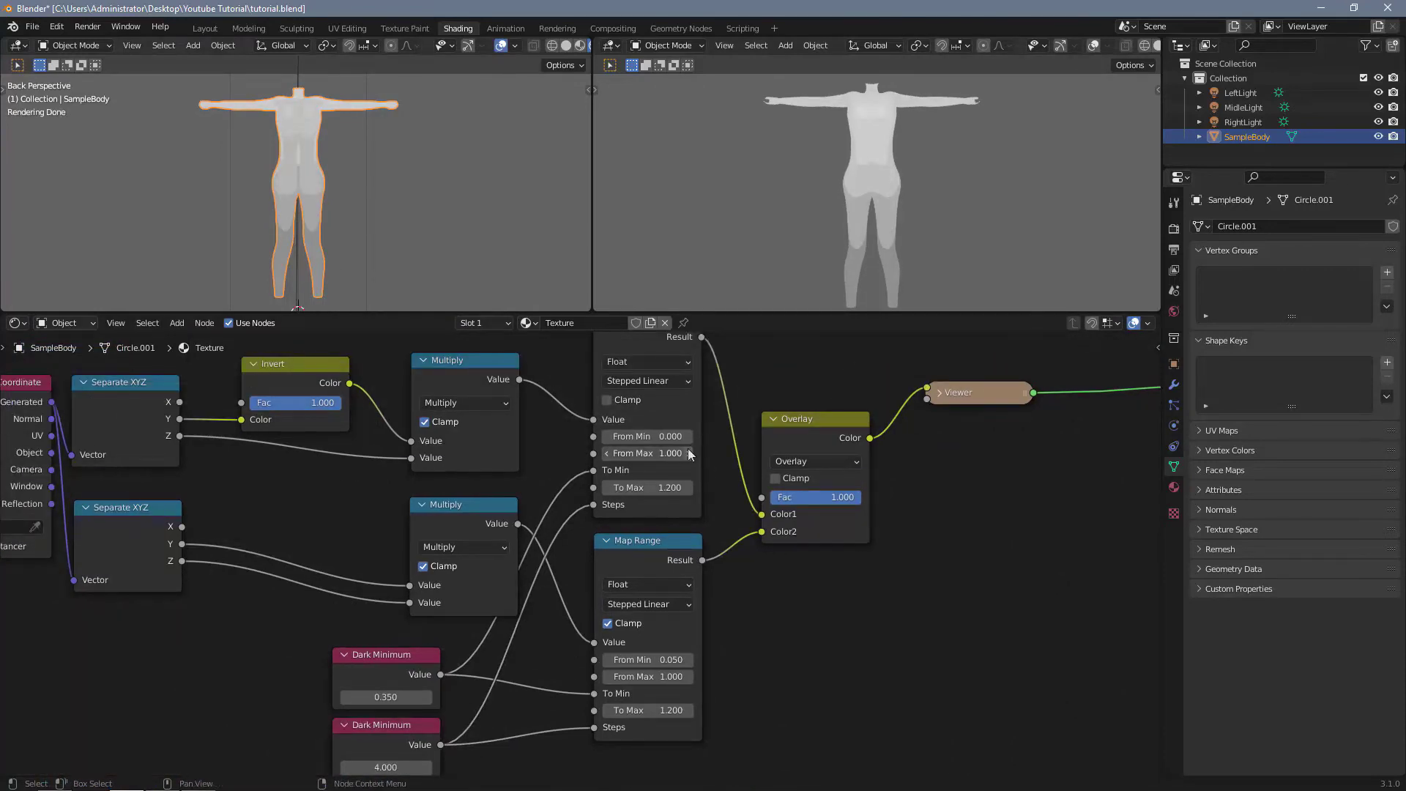
Step: Duplicate the 0.350 Dark Minimum node, label the copy Highlight Max and set its value to 1.100
scroll(875, 662, down, 1)
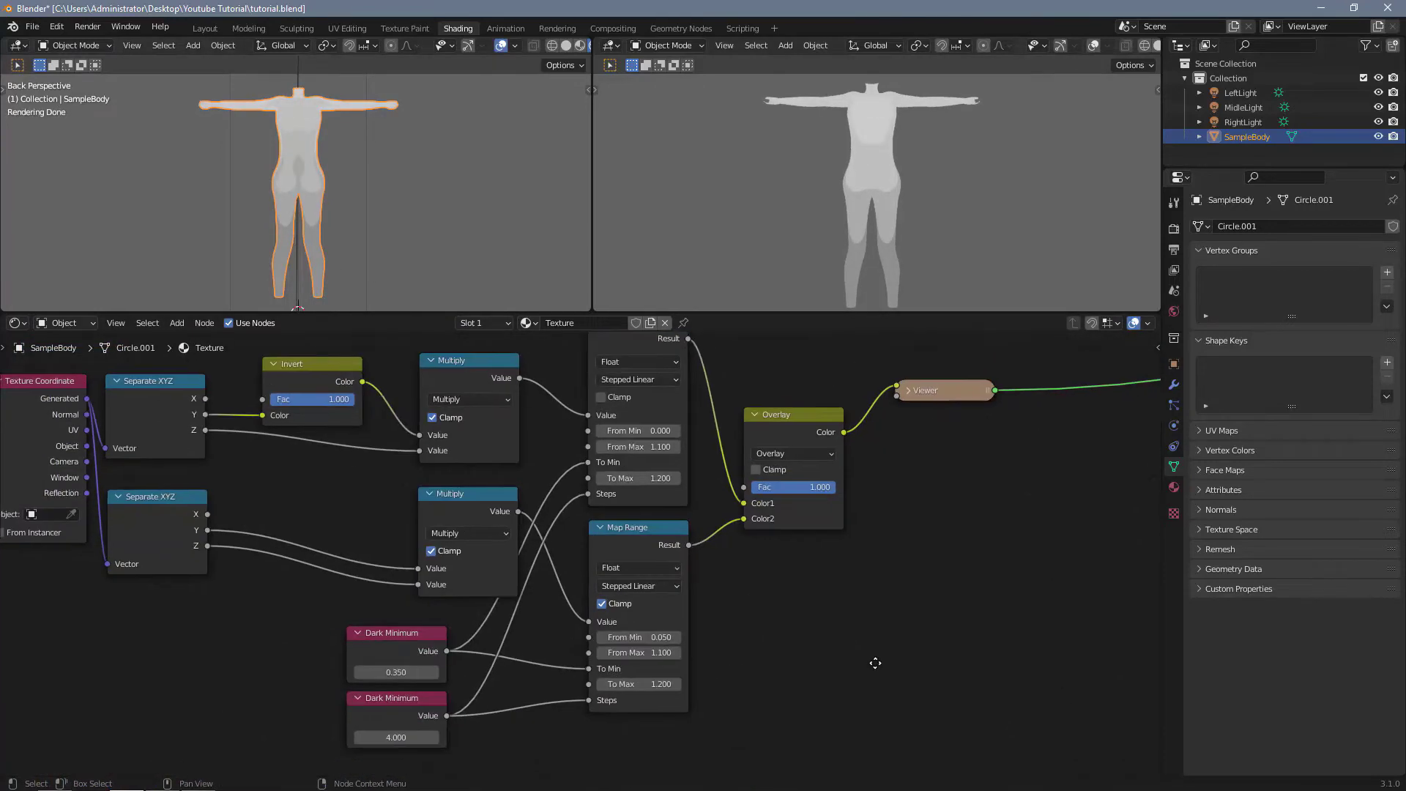
click(398, 634)
key(shift+d)
click(256, 634)
right_click(255, 634)
click(224, 590)
text(Highlight Max)
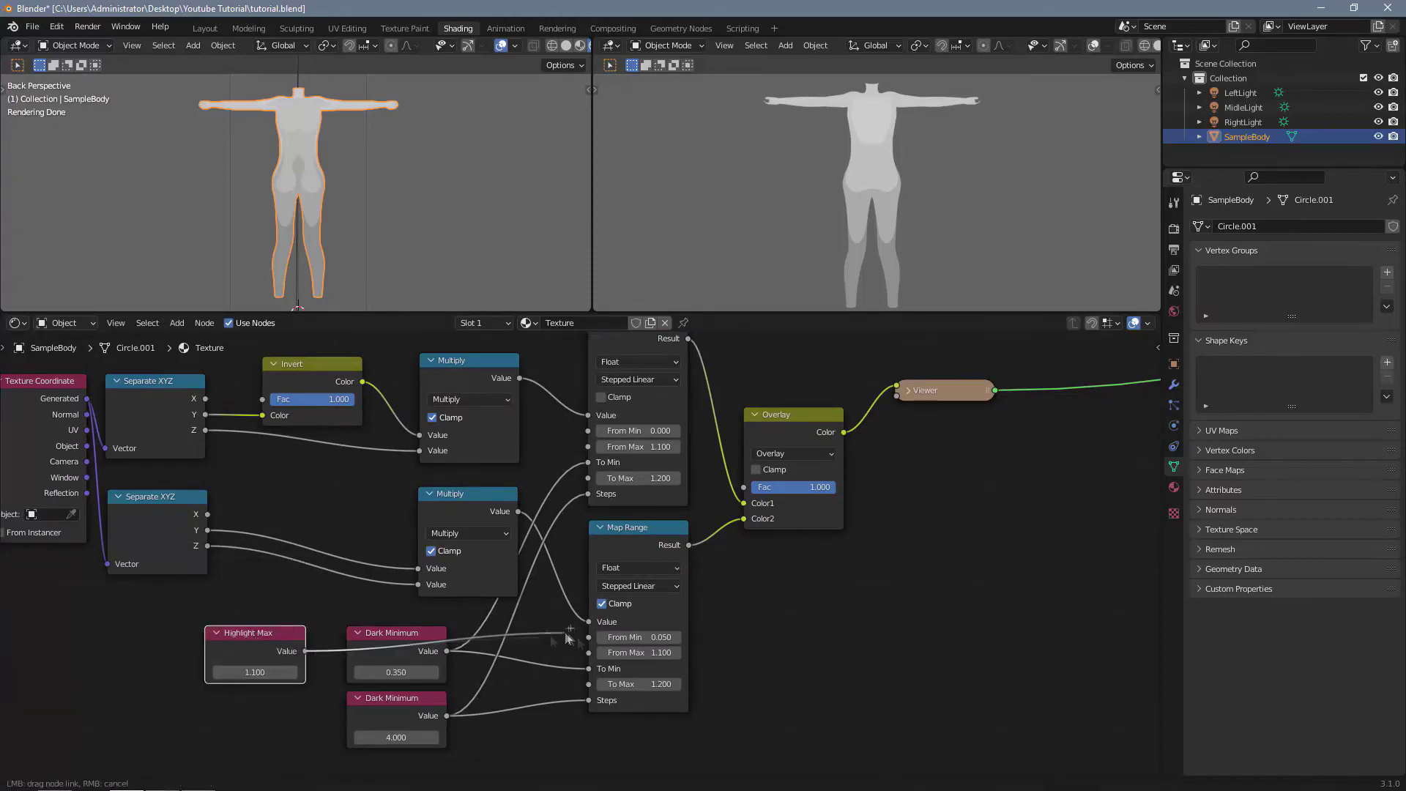
Step: Link Highlight Max to the From Max inputs of both Map Range nodes and stack it above the Dark Minimum nodes
drag(568, 635, 588, 652)
drag(304, 651, 588, 446)
drag(397, 633, 255, 696)
middle_drag(247, 634, 232, 527)
drag(232, 527, 351, 516)
middle_drag(783, 491, 754, 610)
scroll(754, 609, up, 1)
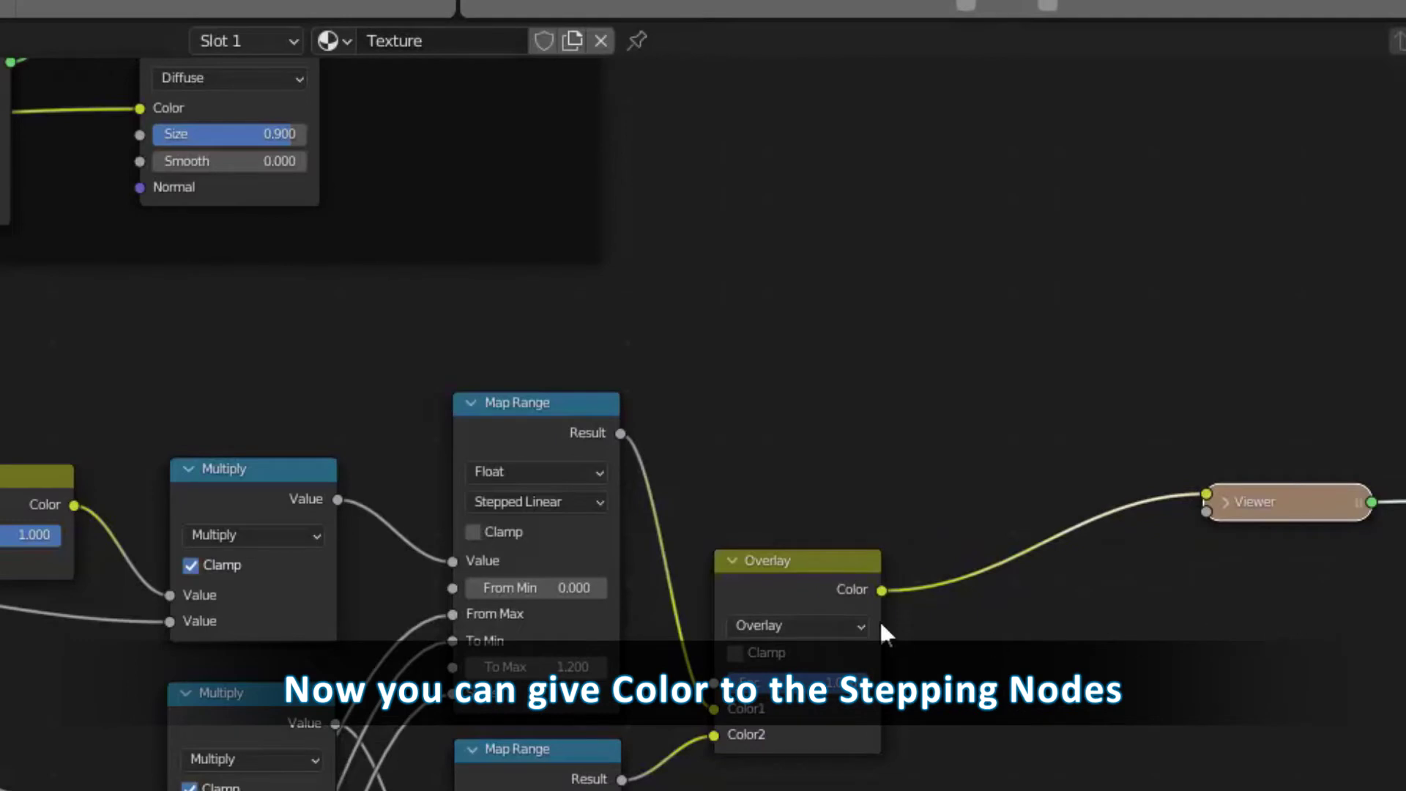
Step: Duplicate the Overlay node and place the copy before the Viewer, with the original Overlay's Color feeding its Color2
click(806, 566)
key(shift+d)
click(1092, 370)
drag(1002, 518, 1003, 543)
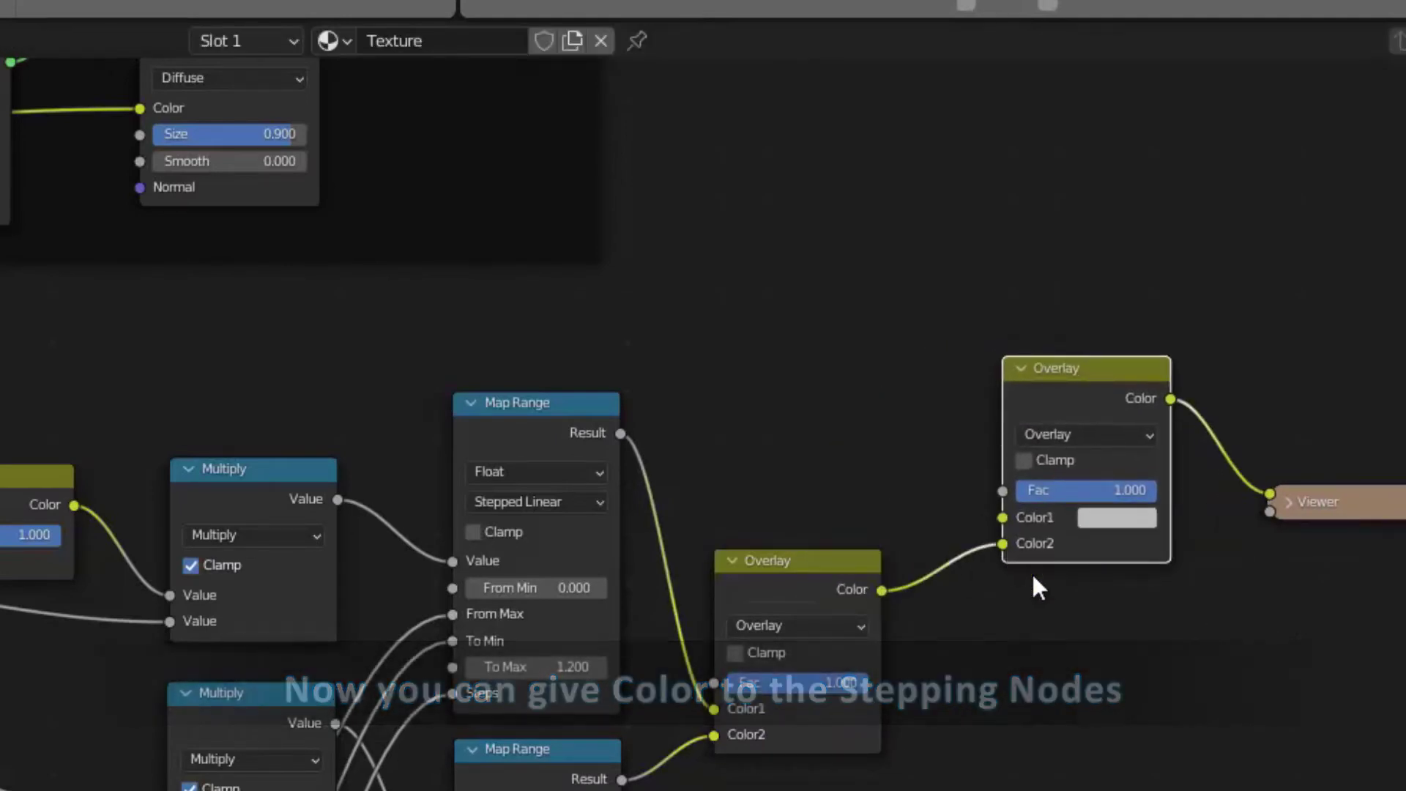
Step: Set the duplicated mix node to Multiply and link the Main Color node to its Color1 input
click(1069, 434)
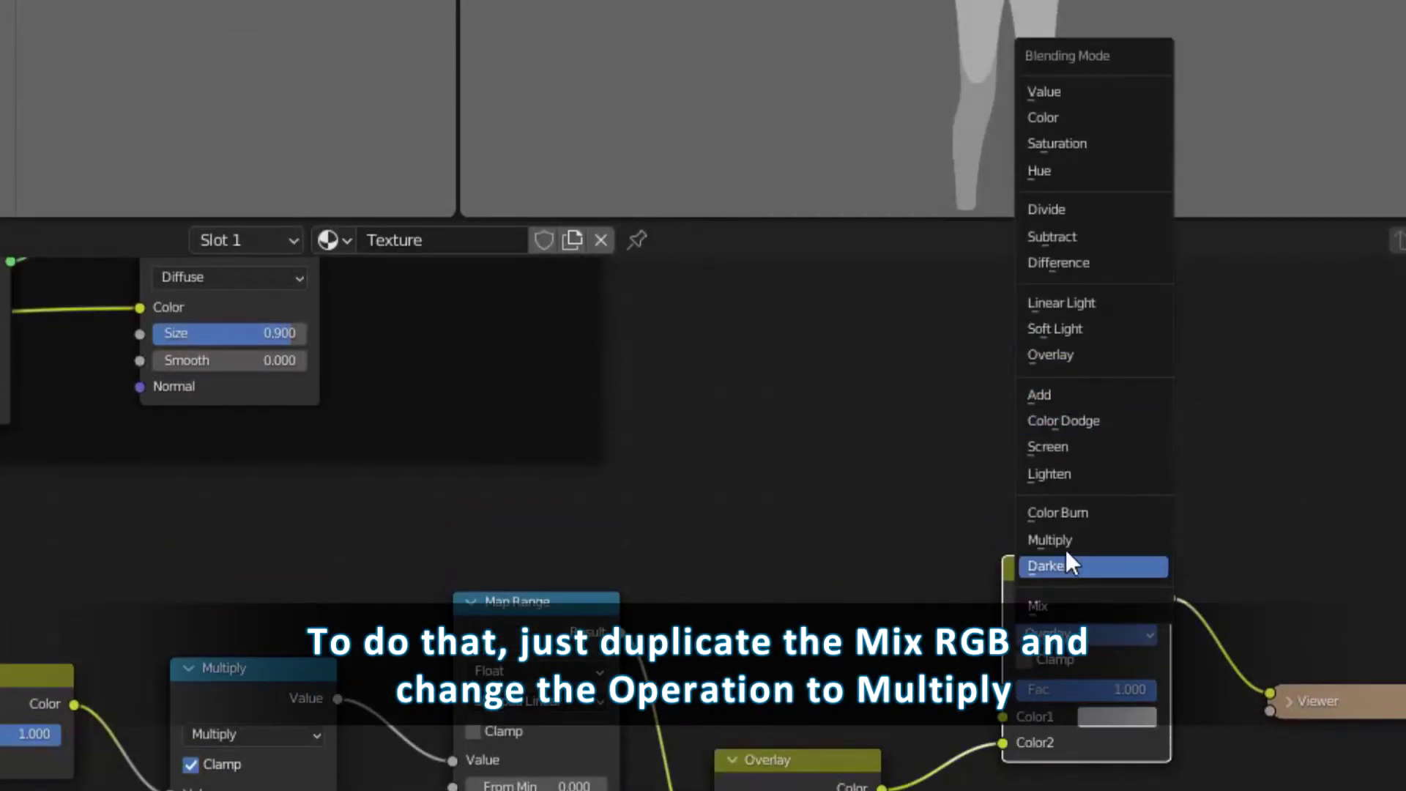
click(1066, 548)
drag(162, 369, 873, 566)
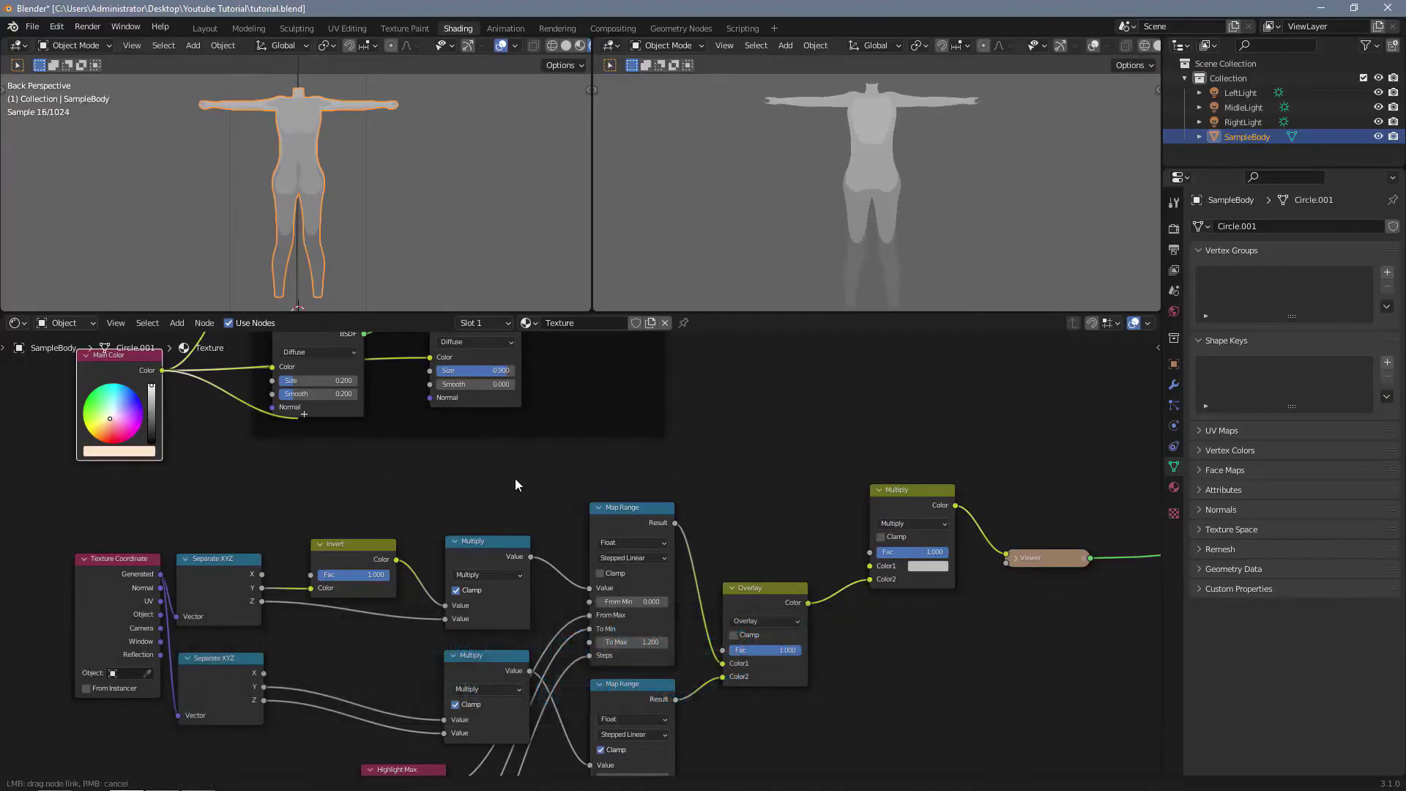
click(918, 643)
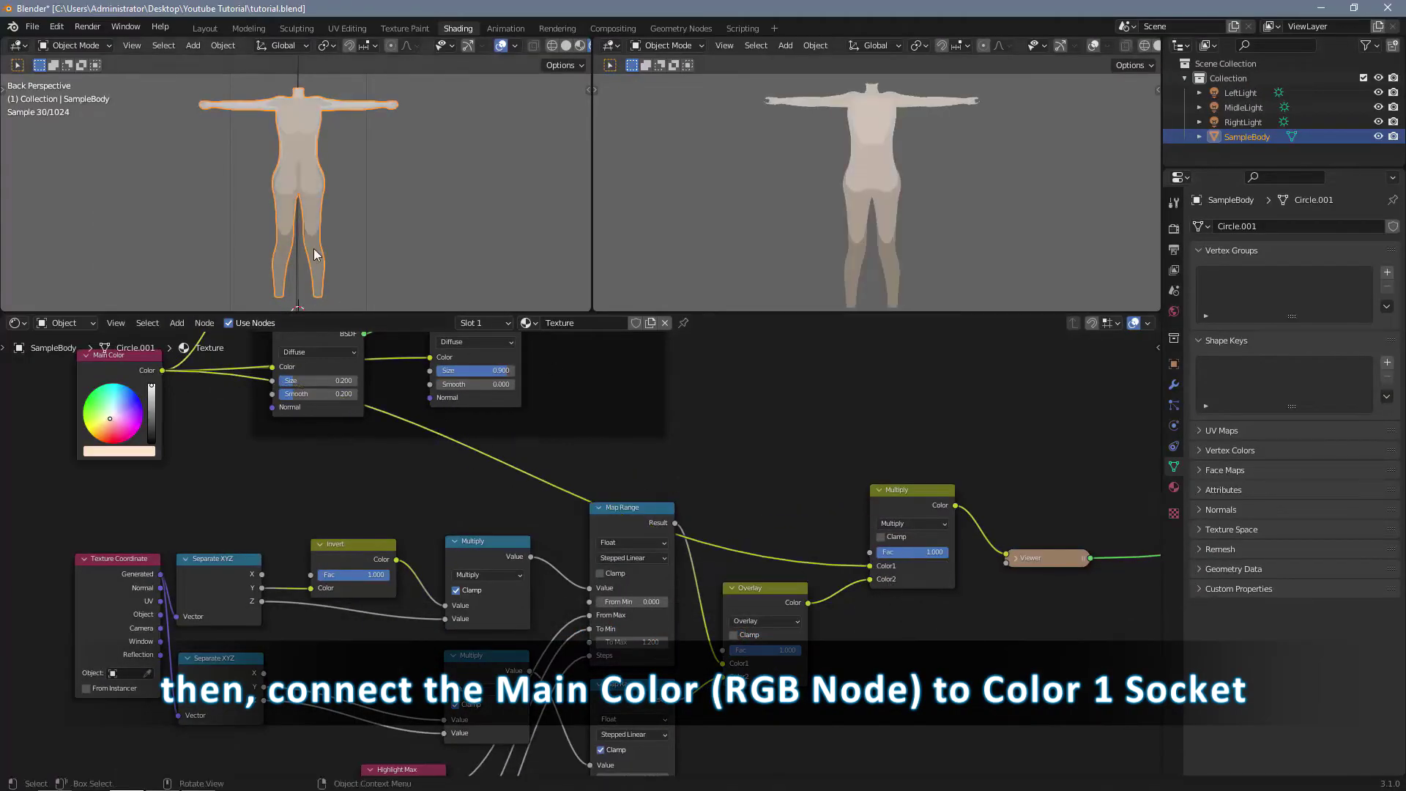
Step: Relabel the 4.000 Dark Minimum node that drives the Steps inputs as Step Color and reposition it
middle_drag(729, 607, 762, 505)
middle_drag(890, 515, 894, 429)
scroll(659, 557, up, 2)
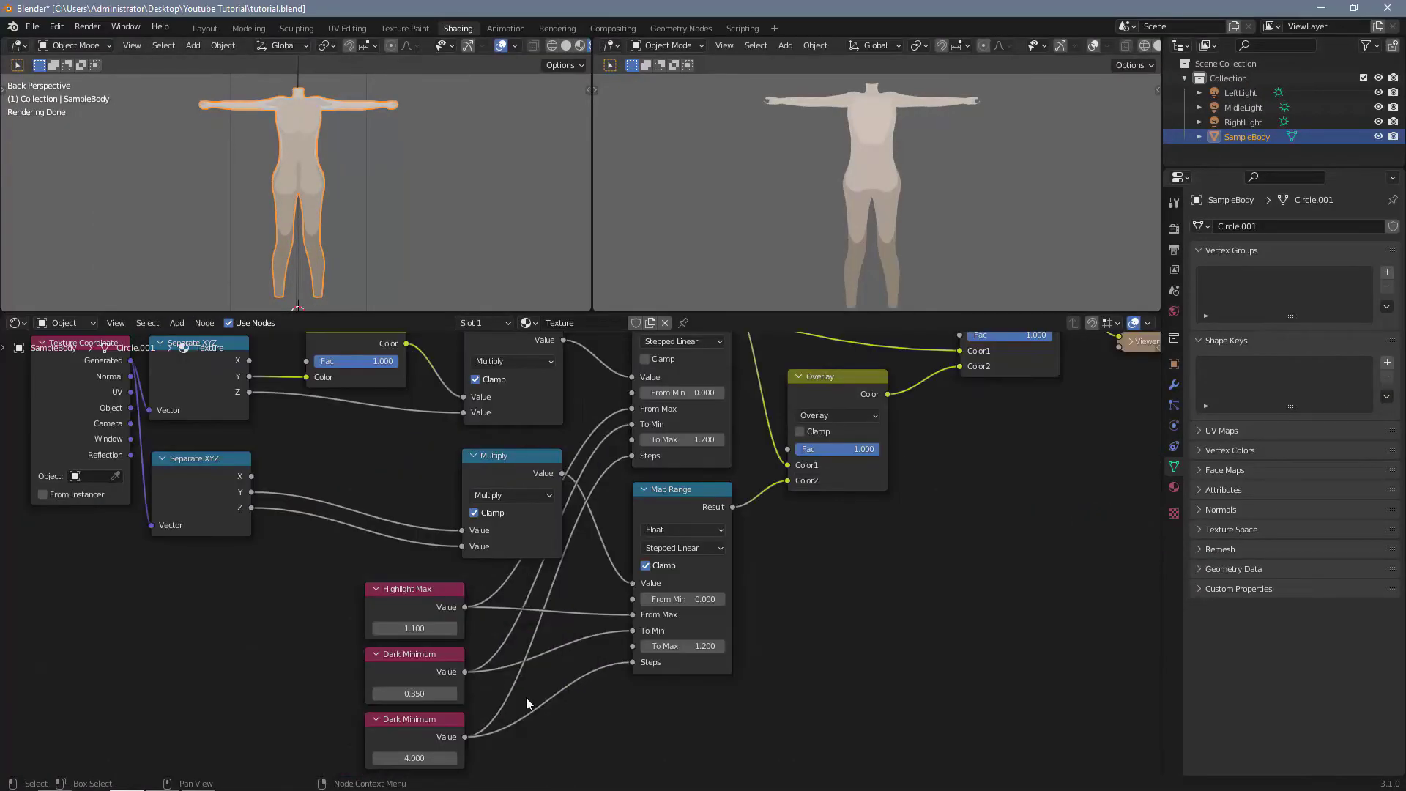
click(432, 729)
right_click(432, 728)
click(343, 590)
text(Step Color)
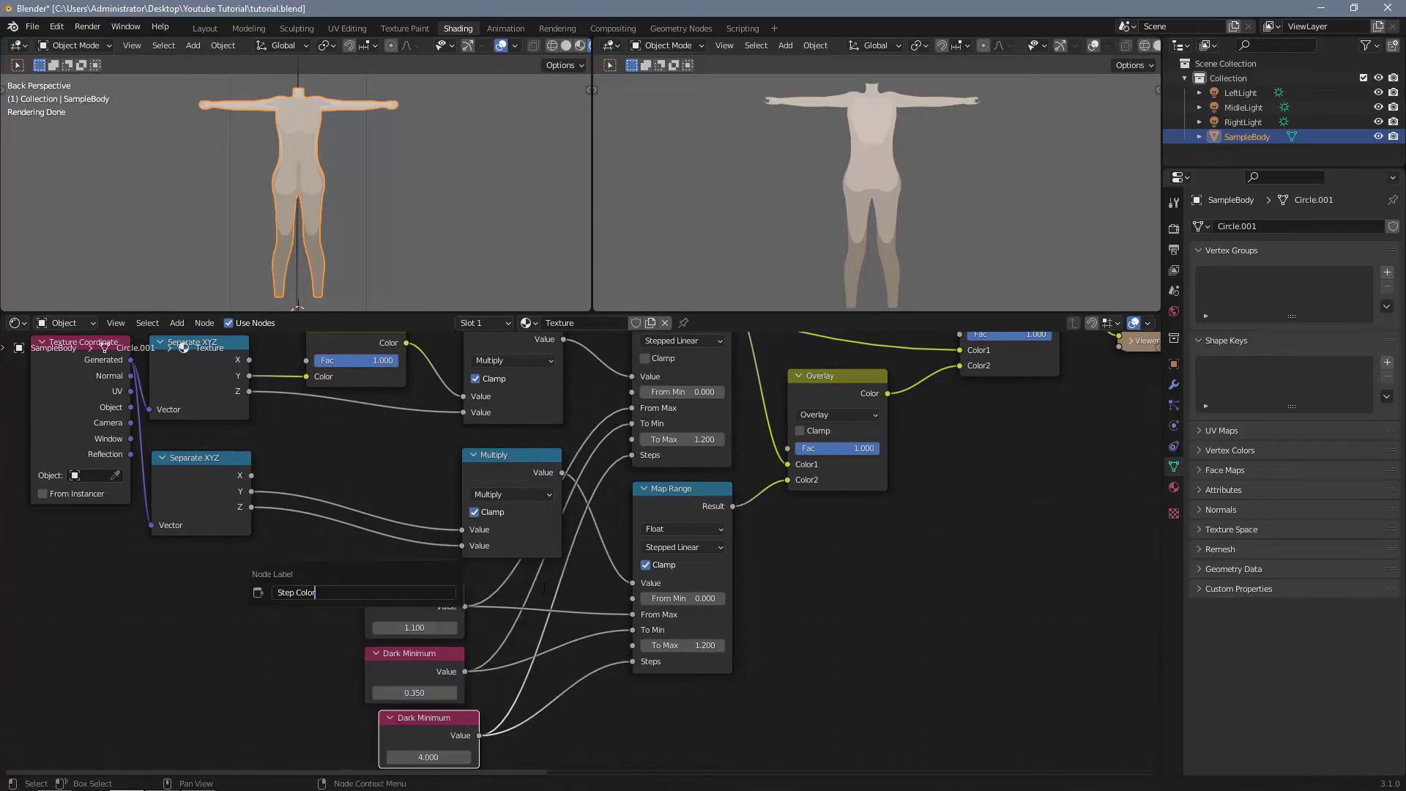
key(Return)
mouse_move(409, 725)
mouse_down()
mouse_move(490, 730)
mouse_move(408, 727)
mouse_up()
middle_drag(573, 710, 654, 670)
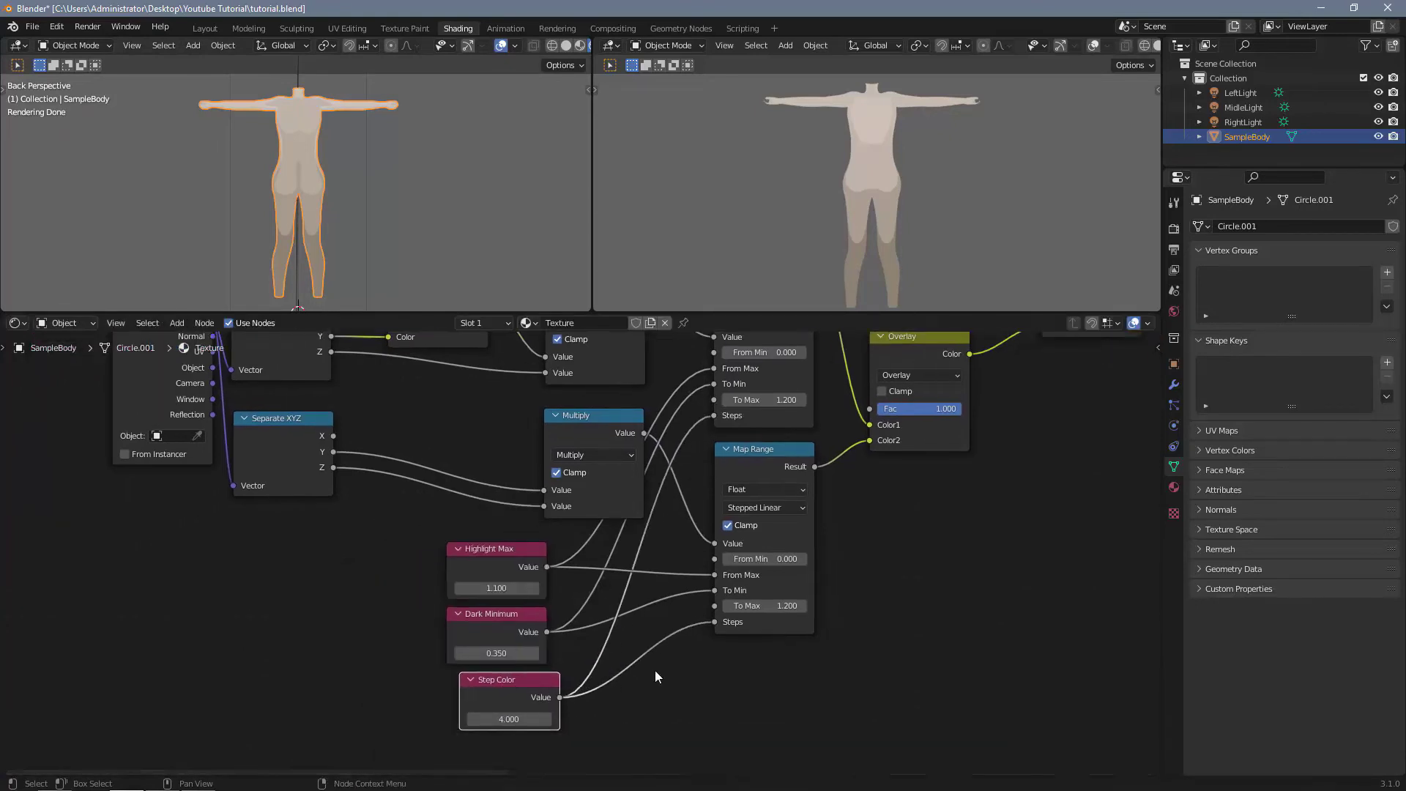
mouse_move(508, 719)
mouse_down()
mouse_move(545, 720)
mouse_move(522, 724)
mouse_up()
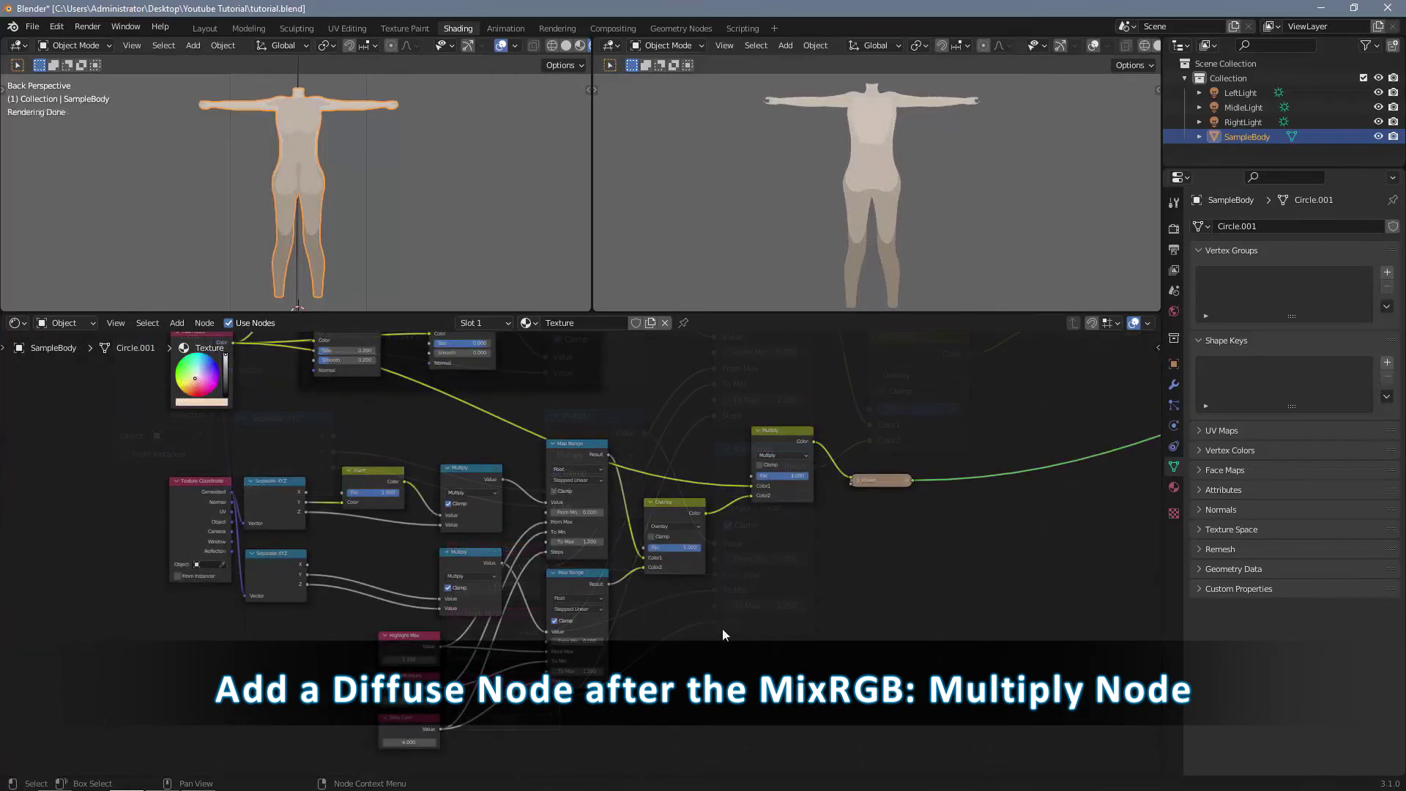
Step: Delete the Viewer node and add a Diffuse BSDF node after the color Multiply node
scroll(836, 614, up, 3)
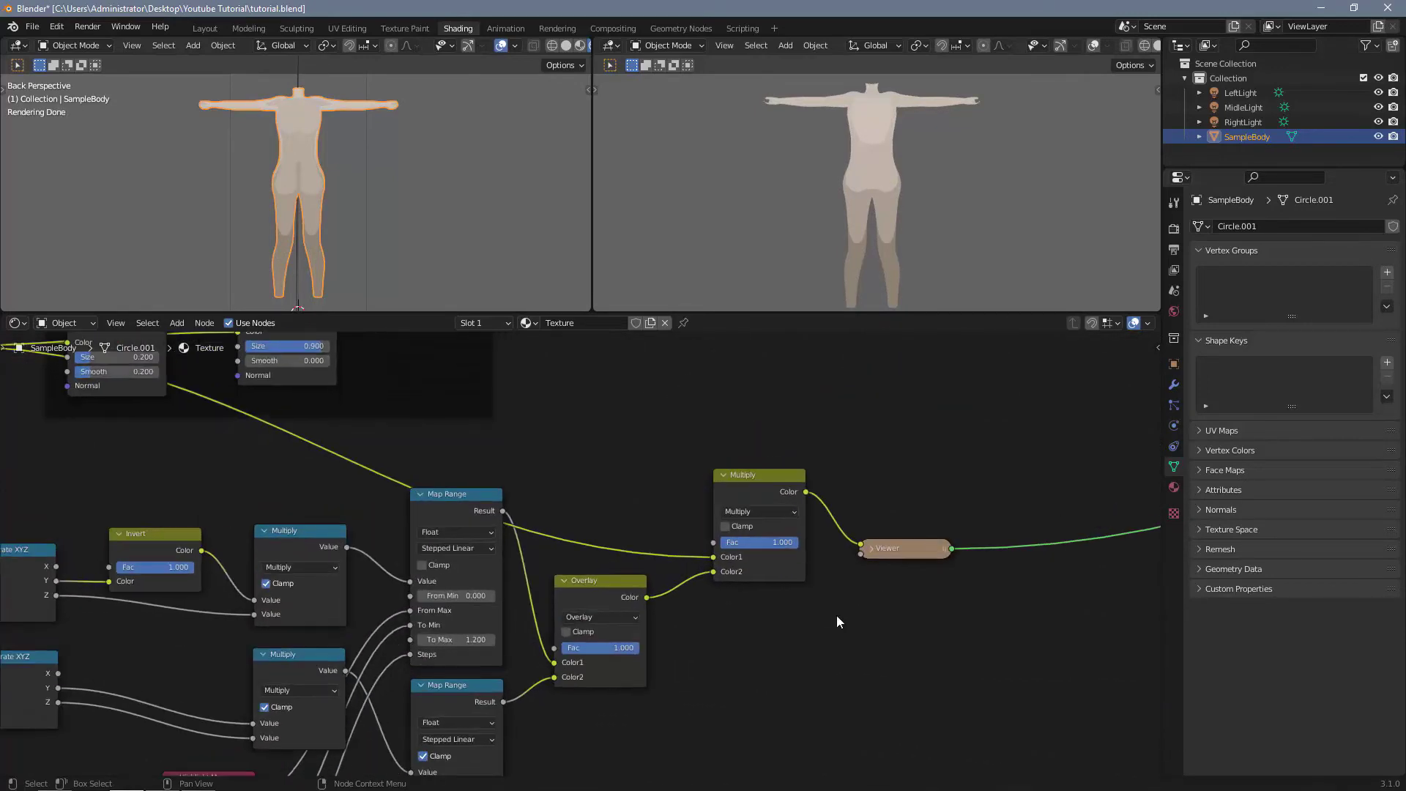
key(x)
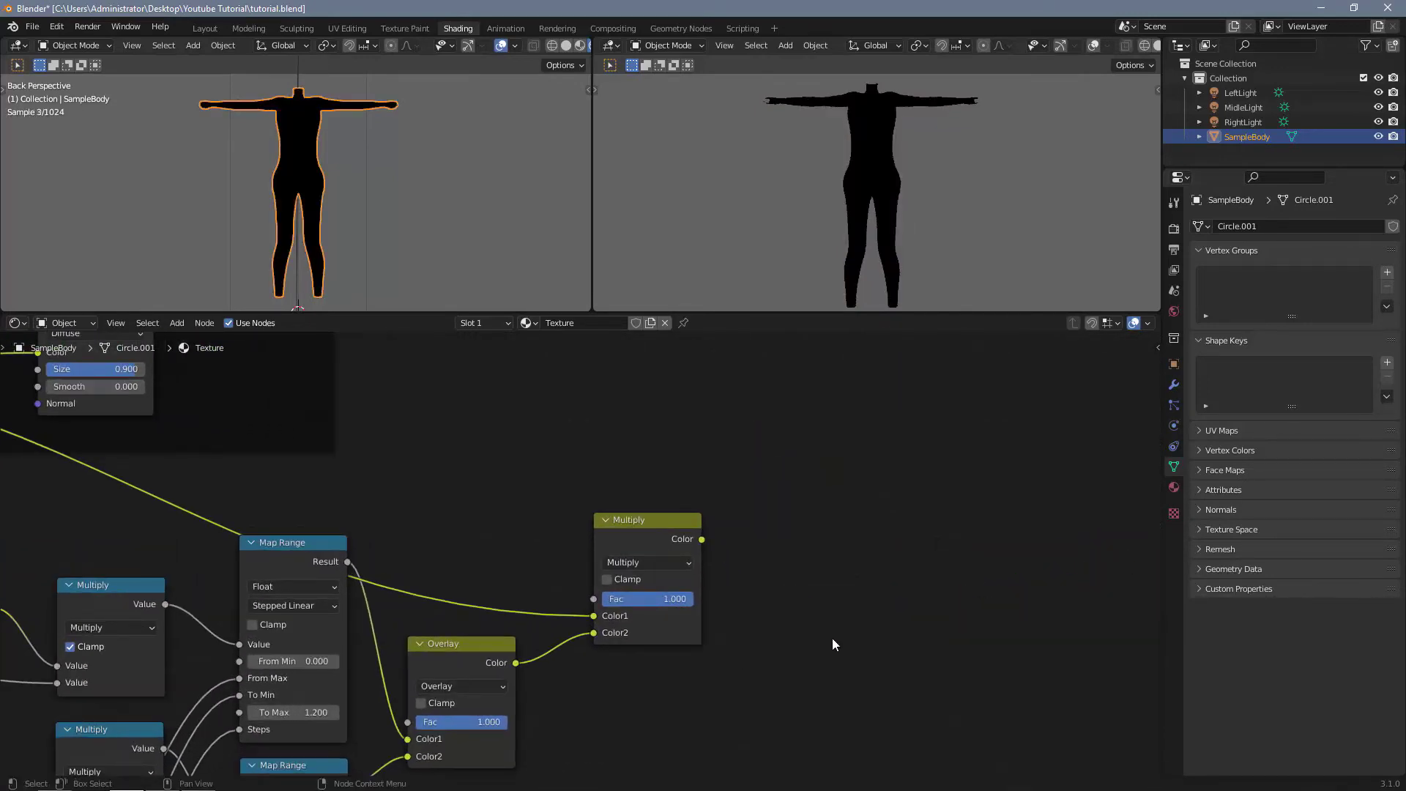
key(shift+a)
click(829, 574)
text(diffuse)
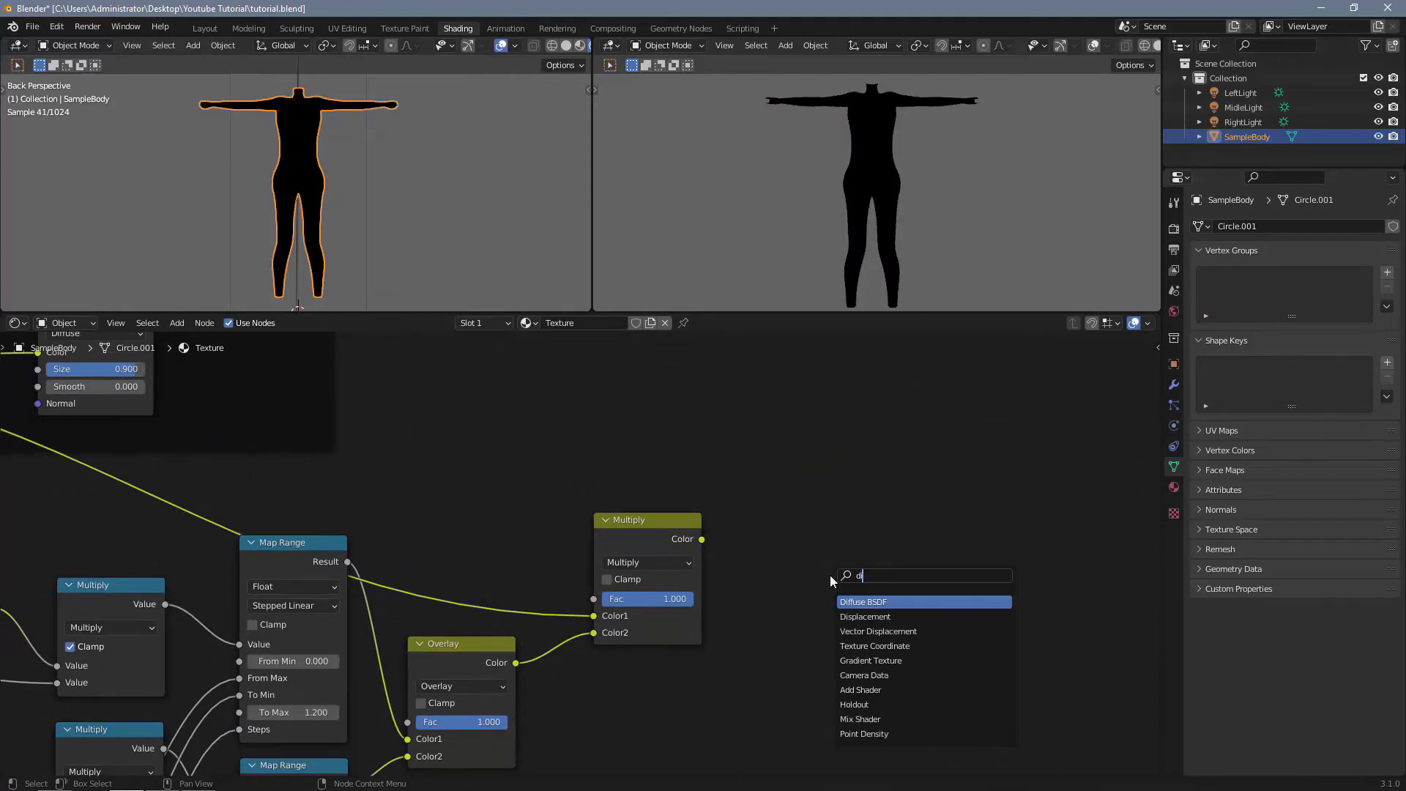
key(Return)
click(737, 436)
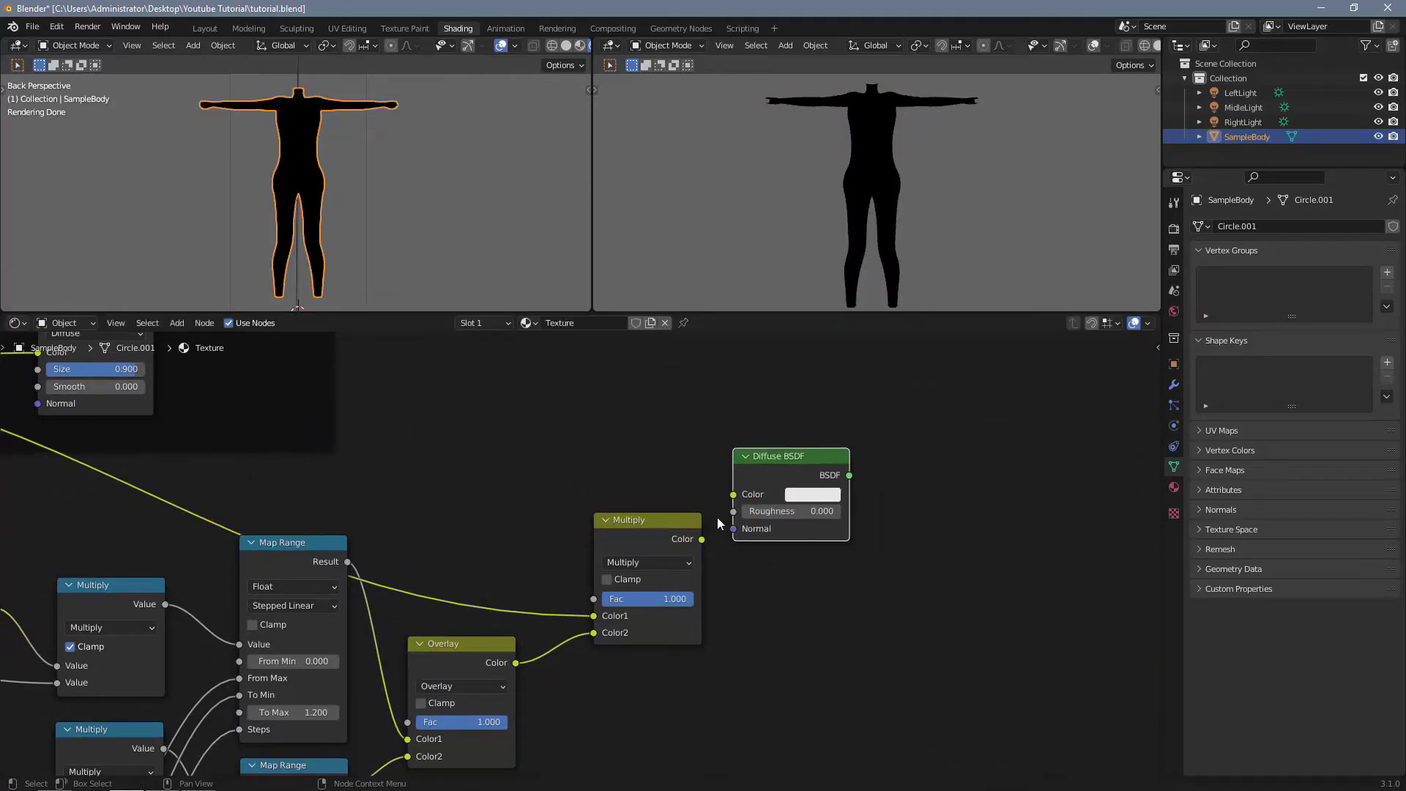
Step: Link the Multiply node's Color to the Diffuse BSDF's Color and preview the Diffuse BSDF through the material output
drag(702, 539, 738, 494)
drag(777, 470, 793, 529)
ctrl+shift+click(793, 529)
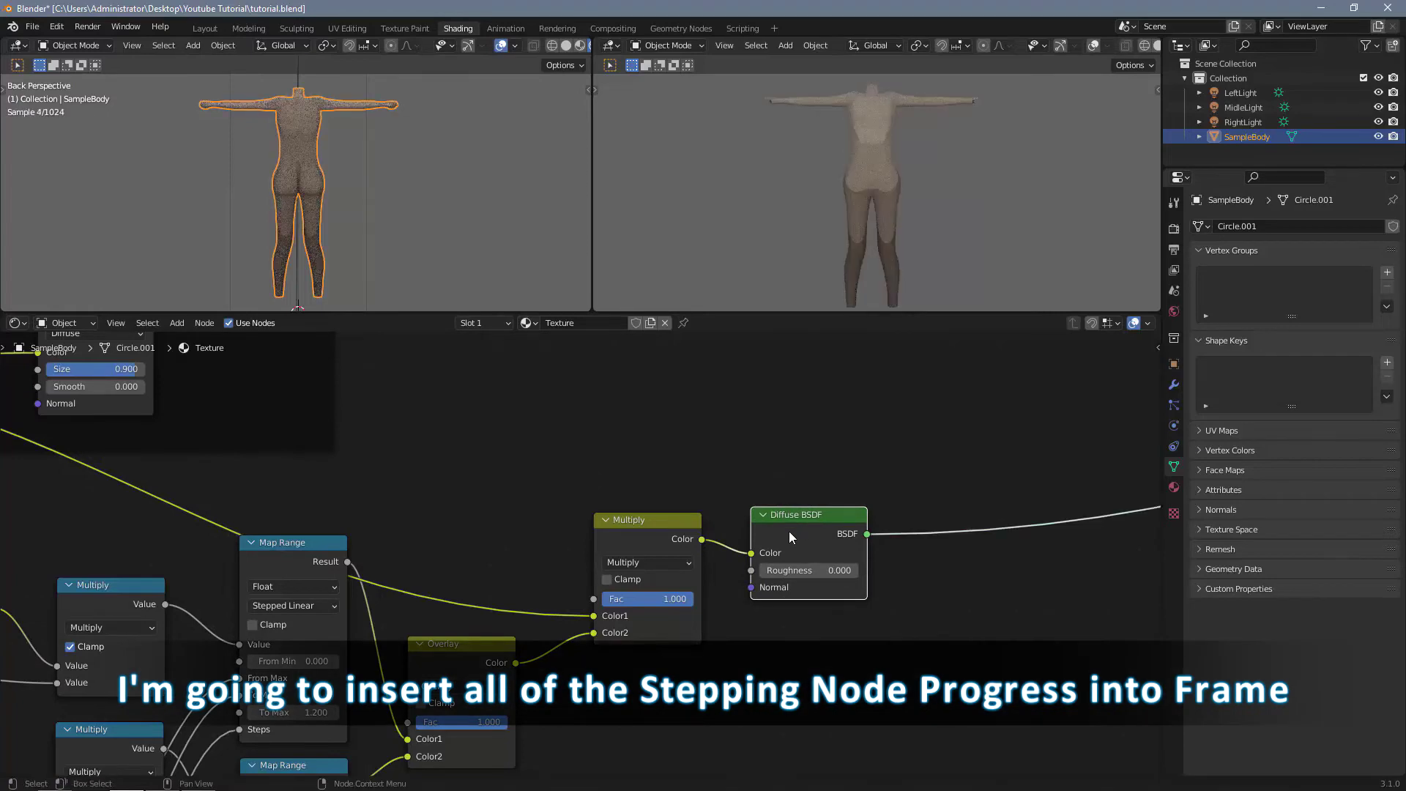
Step: Add a Frame node and enclose all the stepping nodes, from Texture Coordinate to Diffuse BSDF, in it
scroll(789, 532, down, 4)
middle_drag(724, 655, 856, 564)
drag(816, 440, 771, 584)
click(177, 322)
mouse_move(209, 492)
click(275, 495)
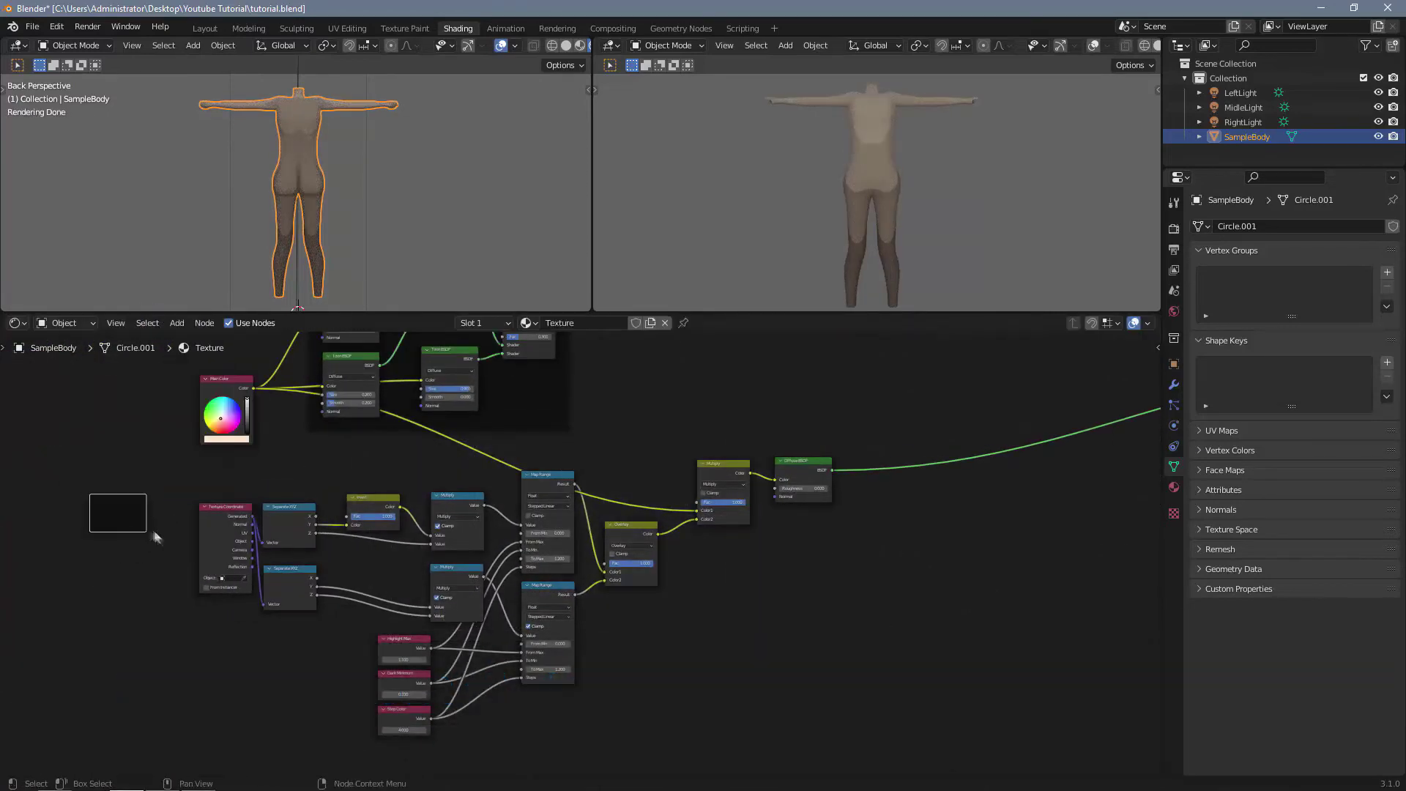
drag(881, 439, 183, 747)
drag(388, 506, 251, 526)
Step: Label the frame around the stepping nodes Stepping Color
middle_drag(251, 526, 512, 538)
drag(758, 473, 733, 475)
scroll(732, 474, up, 3)
drag(999, 459, 954, 482)
key(F2)
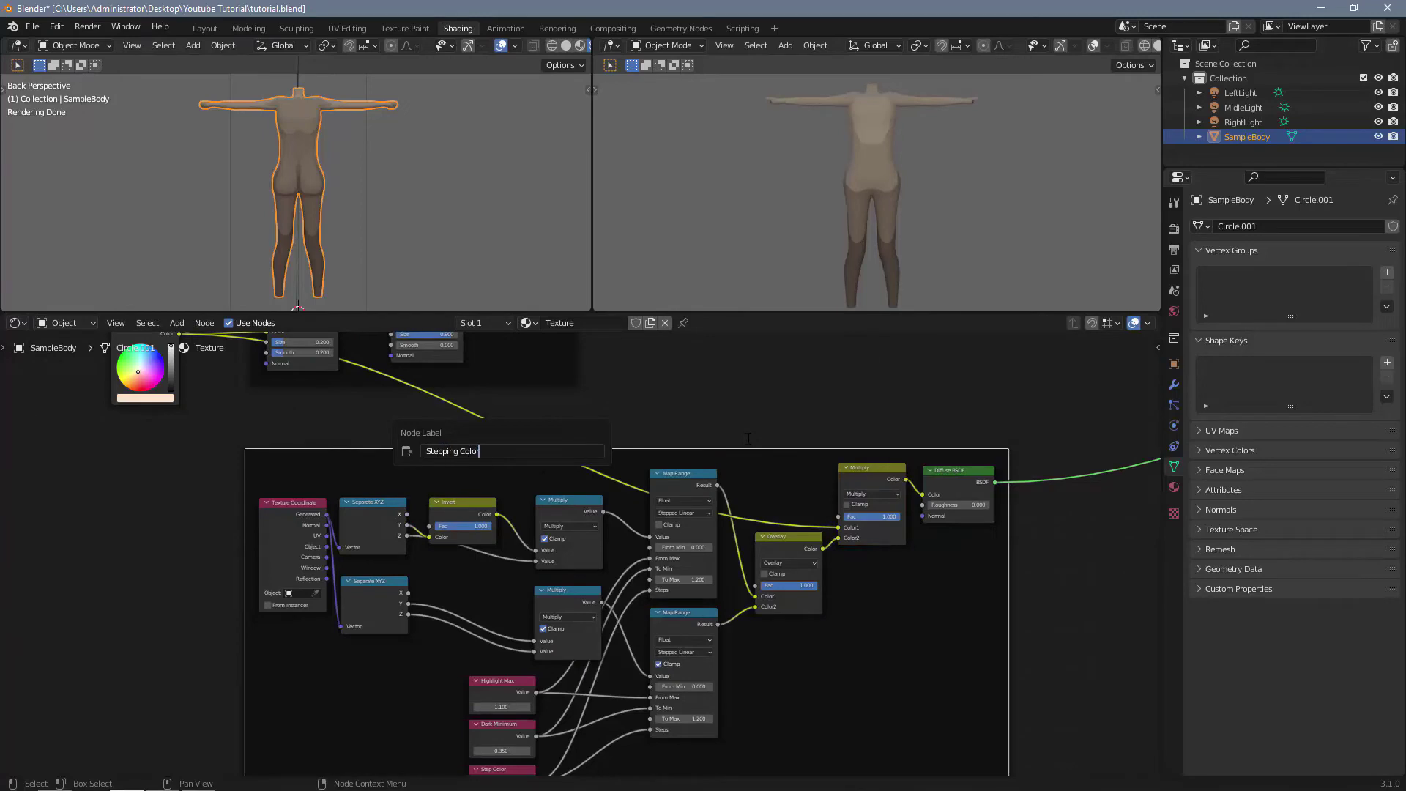
key(Return)
drag(744, 458, 311, 452)
click(782, 539)
Step: Add a Mix Shader node on the link between the Stepping Color Diffuse BSDF and the Material Output
scroll(782, 539, down, 2)
middle_drag(550, 438, 519, 565)
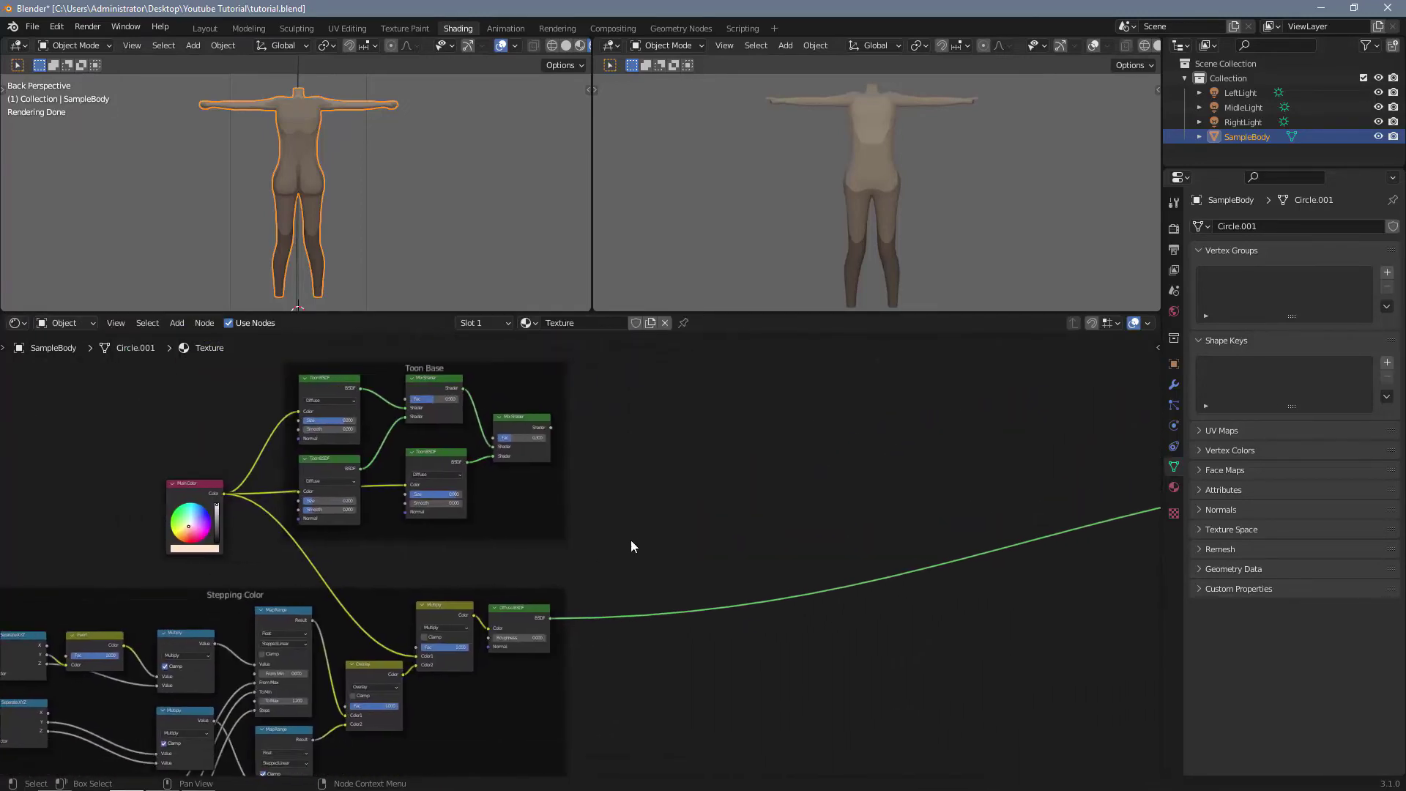
middle_drag(686, 546, 533, 538)
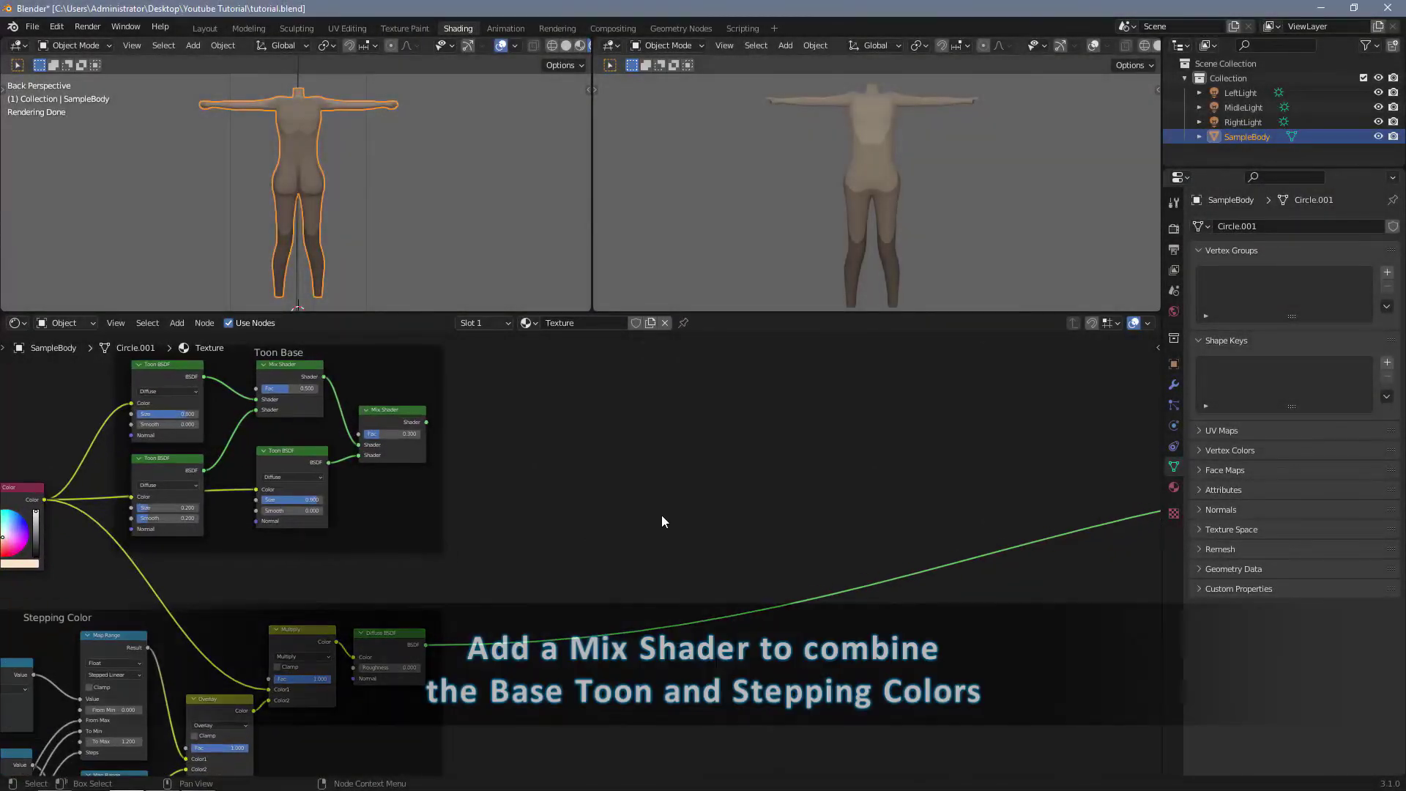
key(shift+a)
click(661, 515)
text(mix)
key(Down)
key(Return)
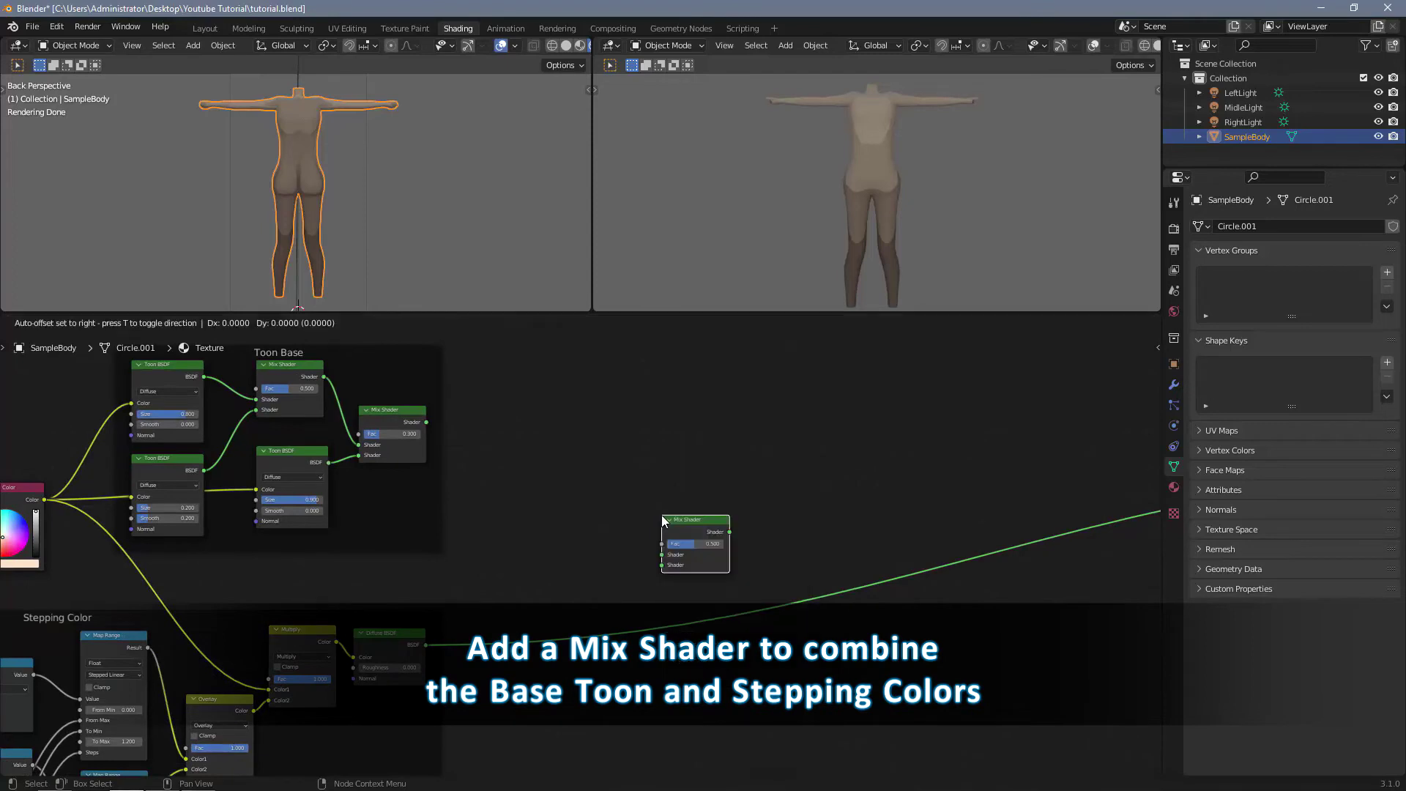
click(661, 515)
Step: Link the Toon Base result to the new Mix Shader's first Shader input and the Stepping Color Diffuse BSDF to its second
scroll(608, 517, up, 2)
scroll(608, 518, up, 1)
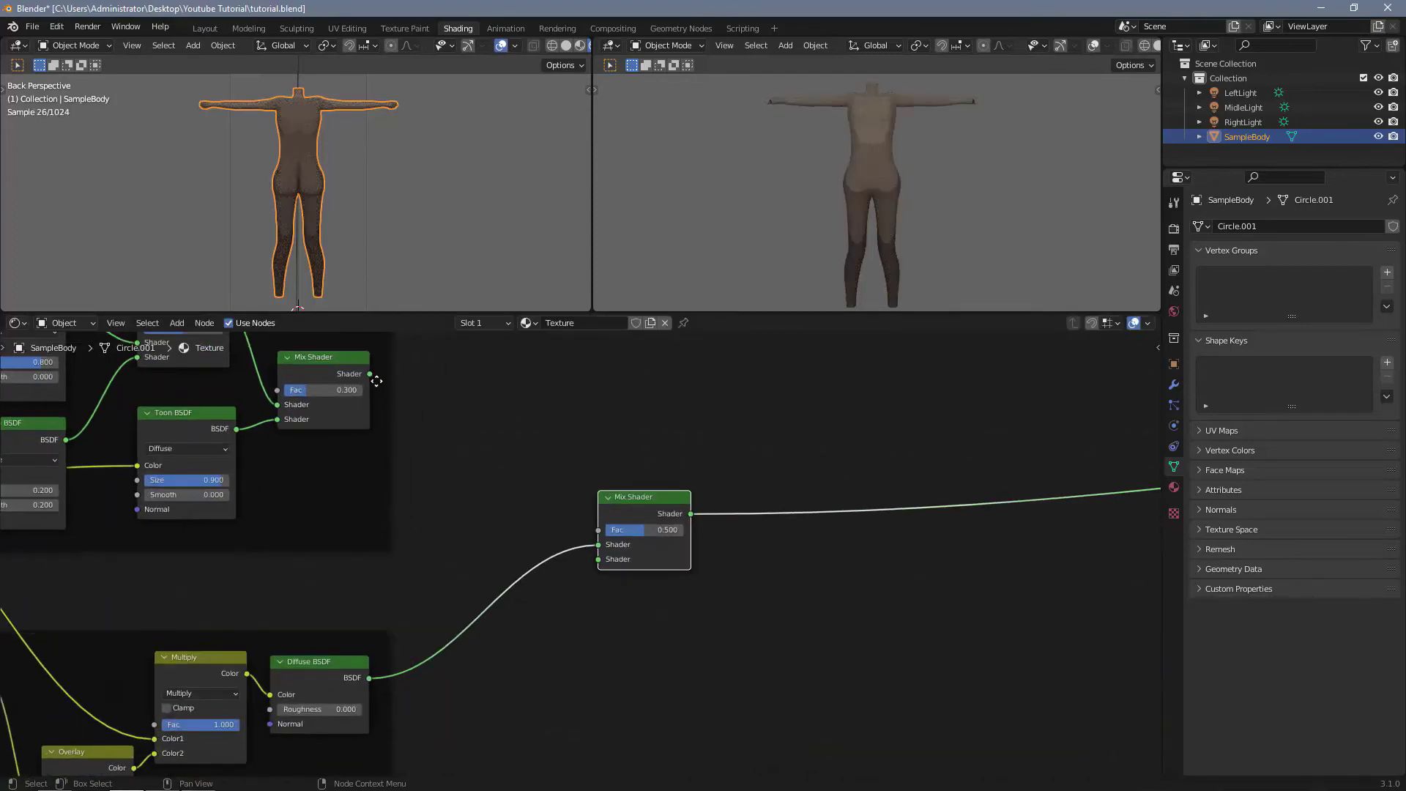
drag(370, 374, 599, 560)
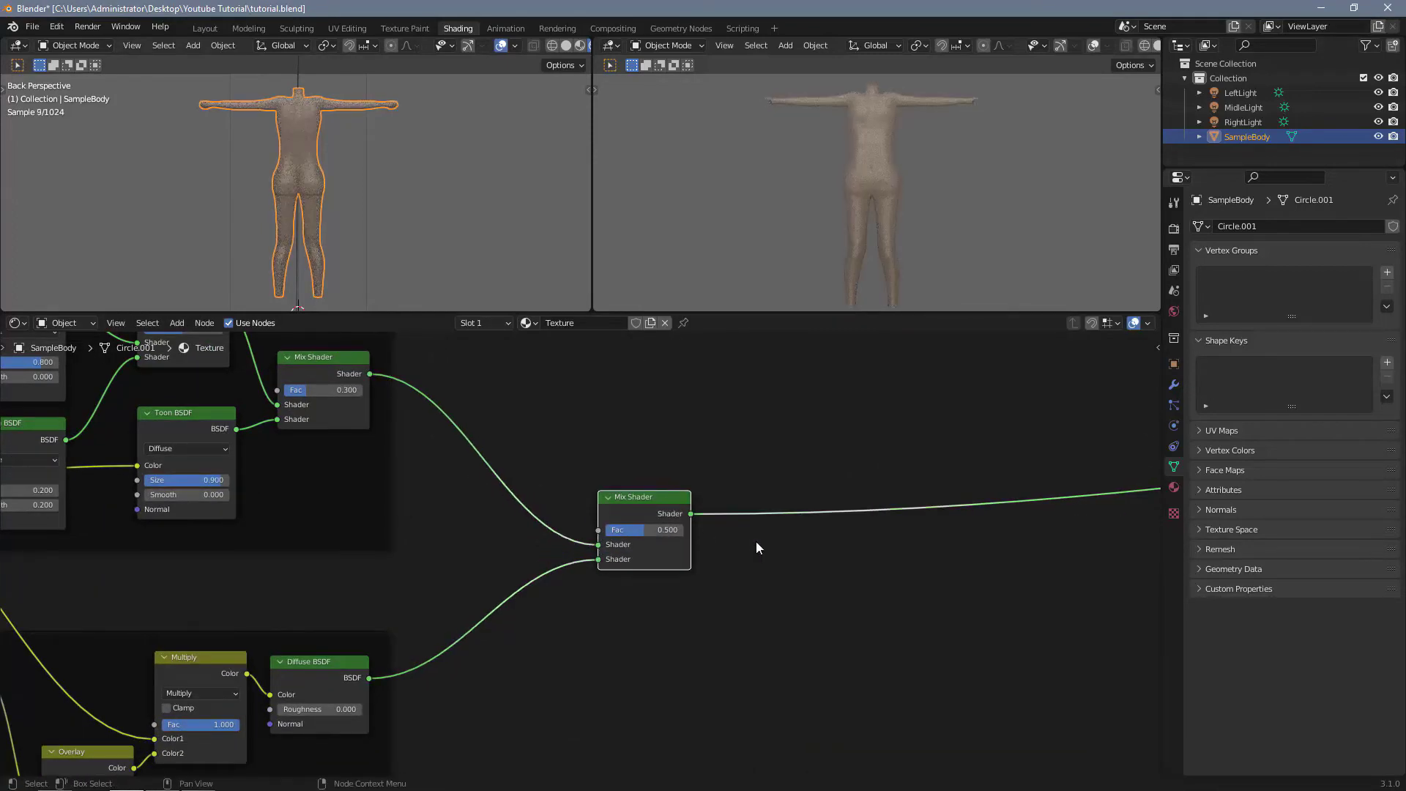
scroll(787, 561, up, 2)
drag(659, 500, 602, 503)
click(788, 577)
Step: Add a Translucent BSDF node below the new Mix Shader
key(shift+a)
click(788, 577)
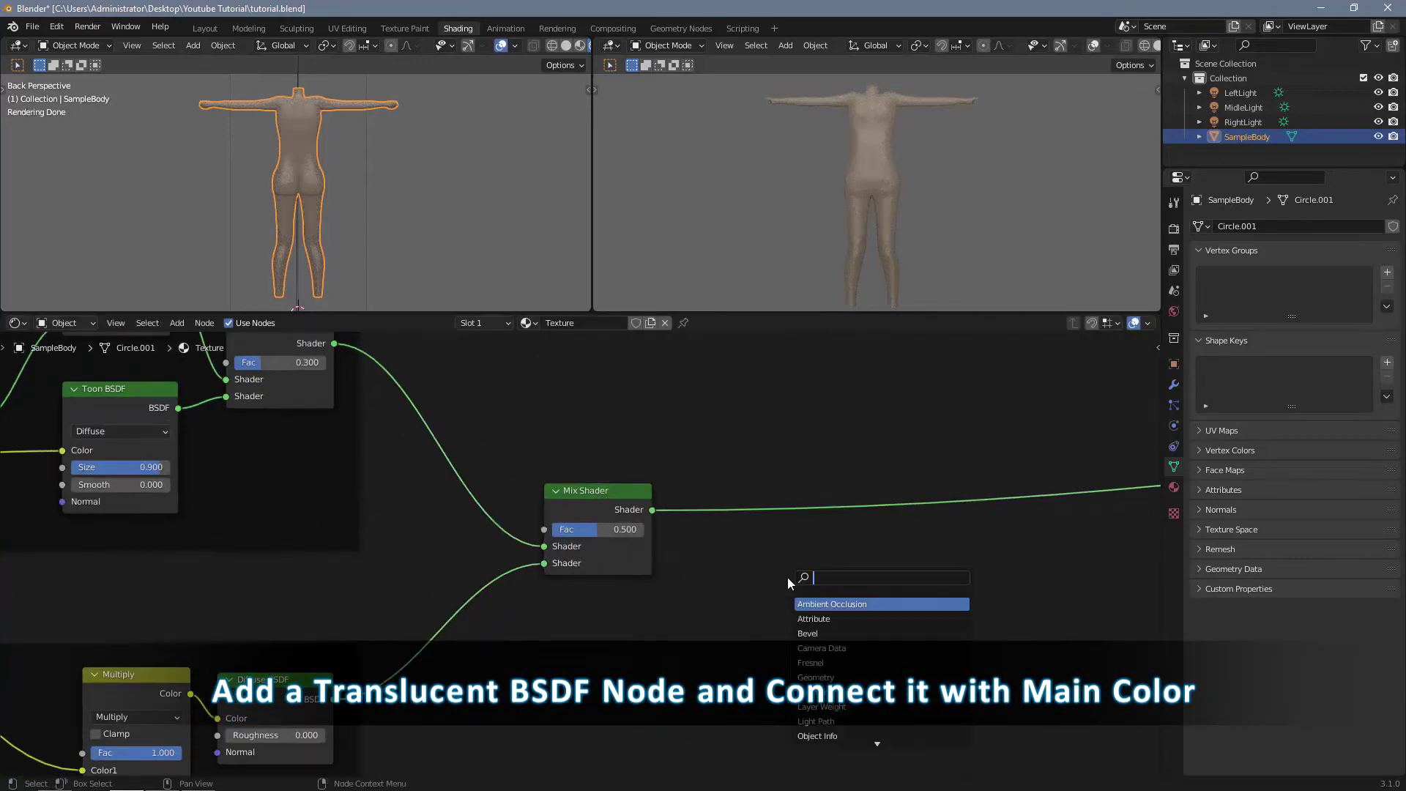
text(trans)
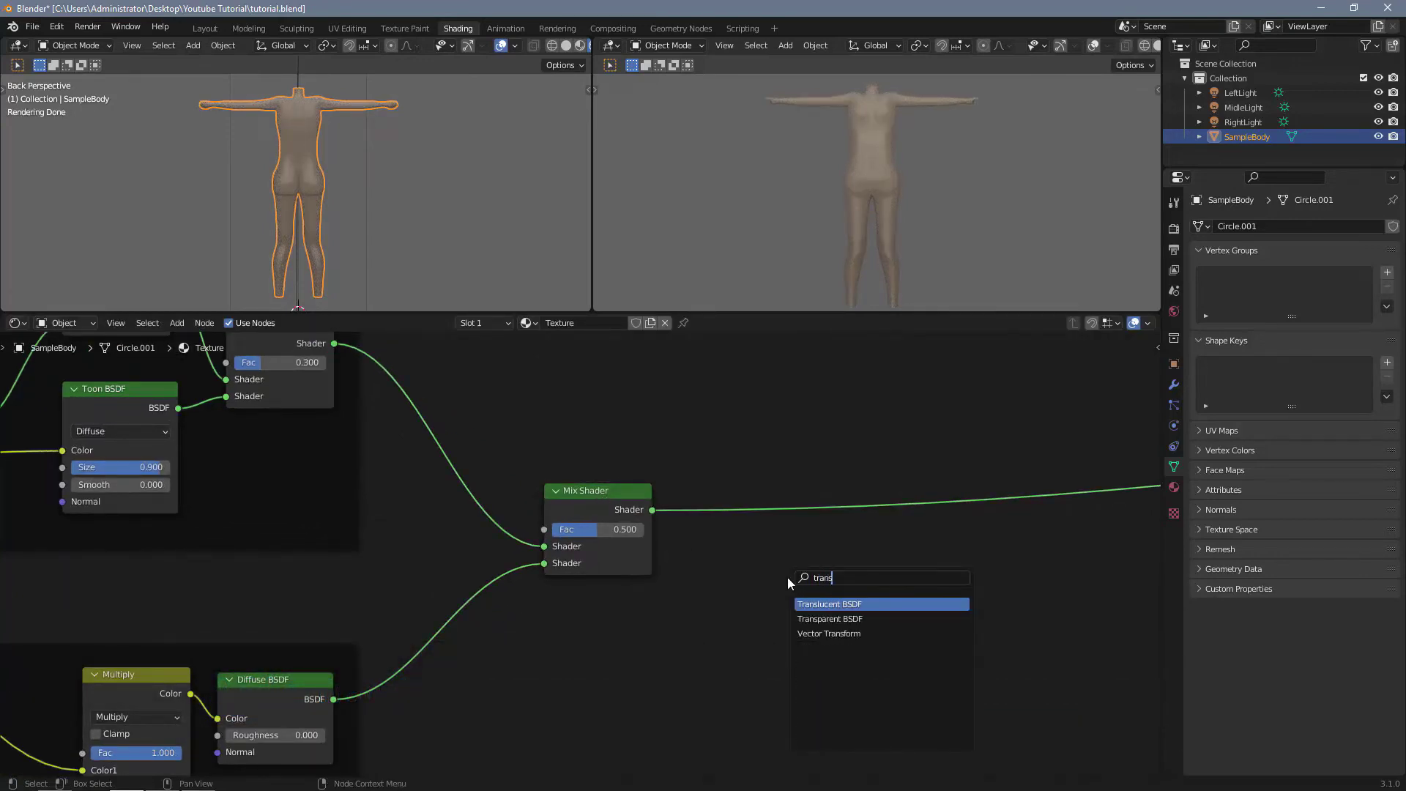
key(Return)
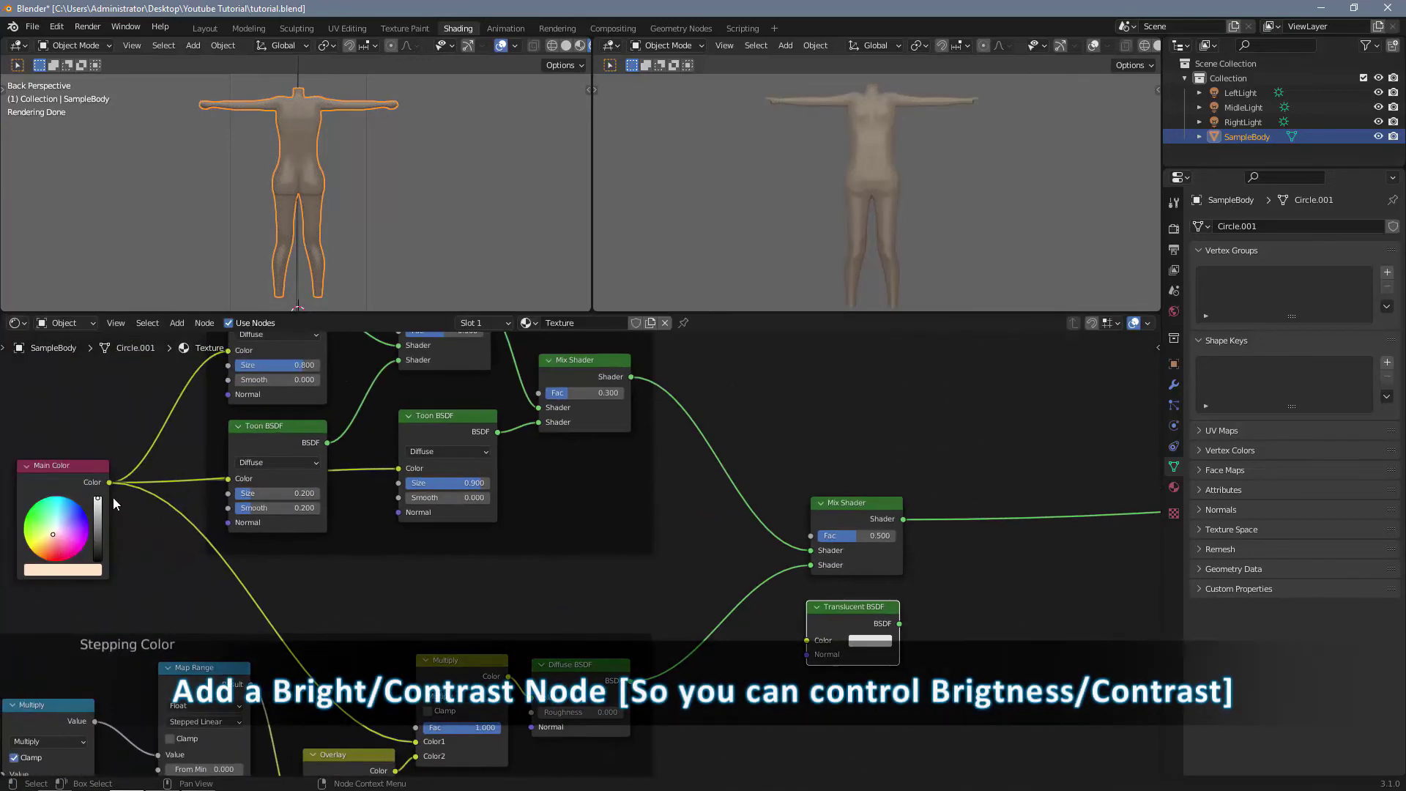
Step: Feed the Main Color into the Translucent BSDF's Color through a new Bright/Contrast node
drag(732, 639, 795, 624)
text(brig)
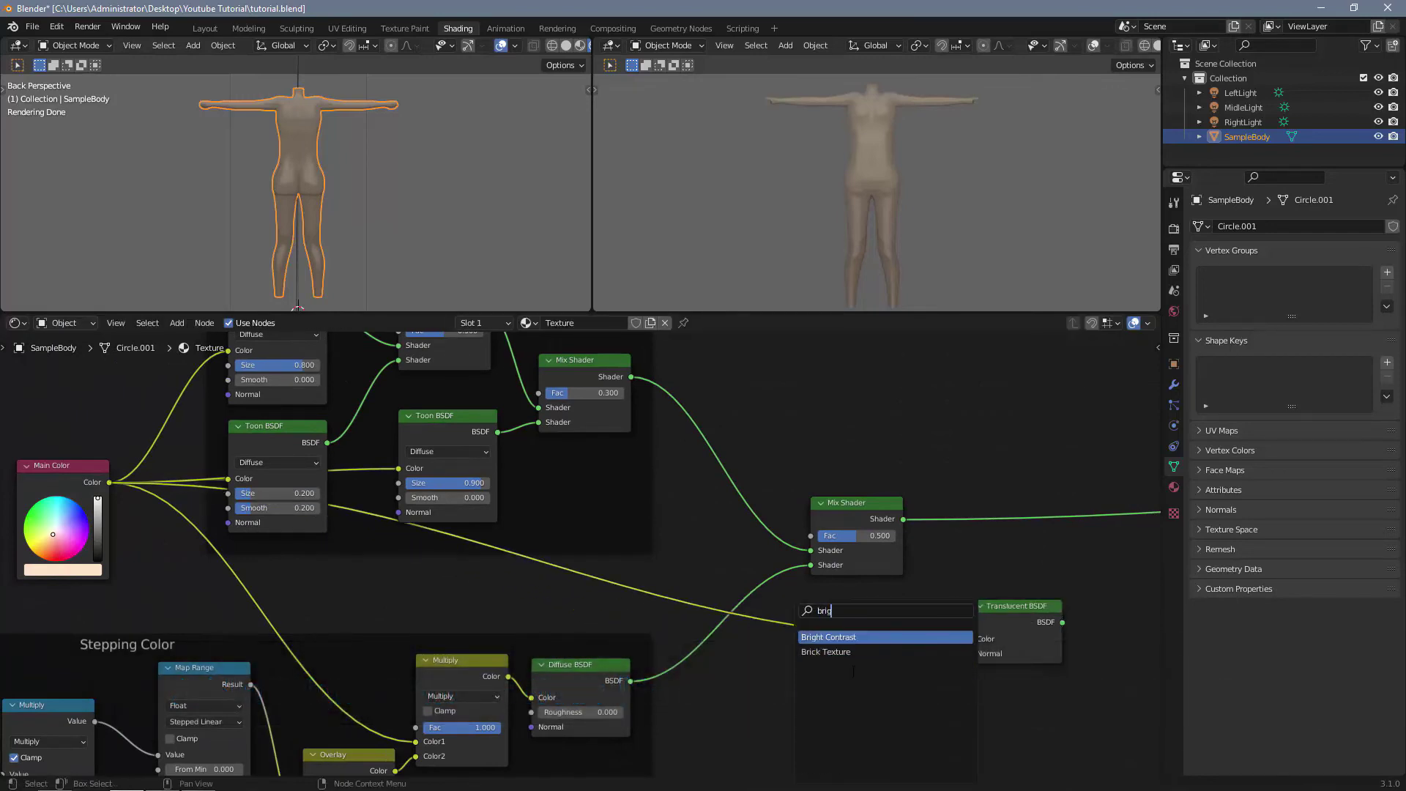
key(Return)
click(861, 658)
drag(1040, 614, 985, 616)
Step: Insert another Mix Shader after the combining one and link the Translucent BSDF to its second Shader input
middle_drag(886, 525, 682, 535)
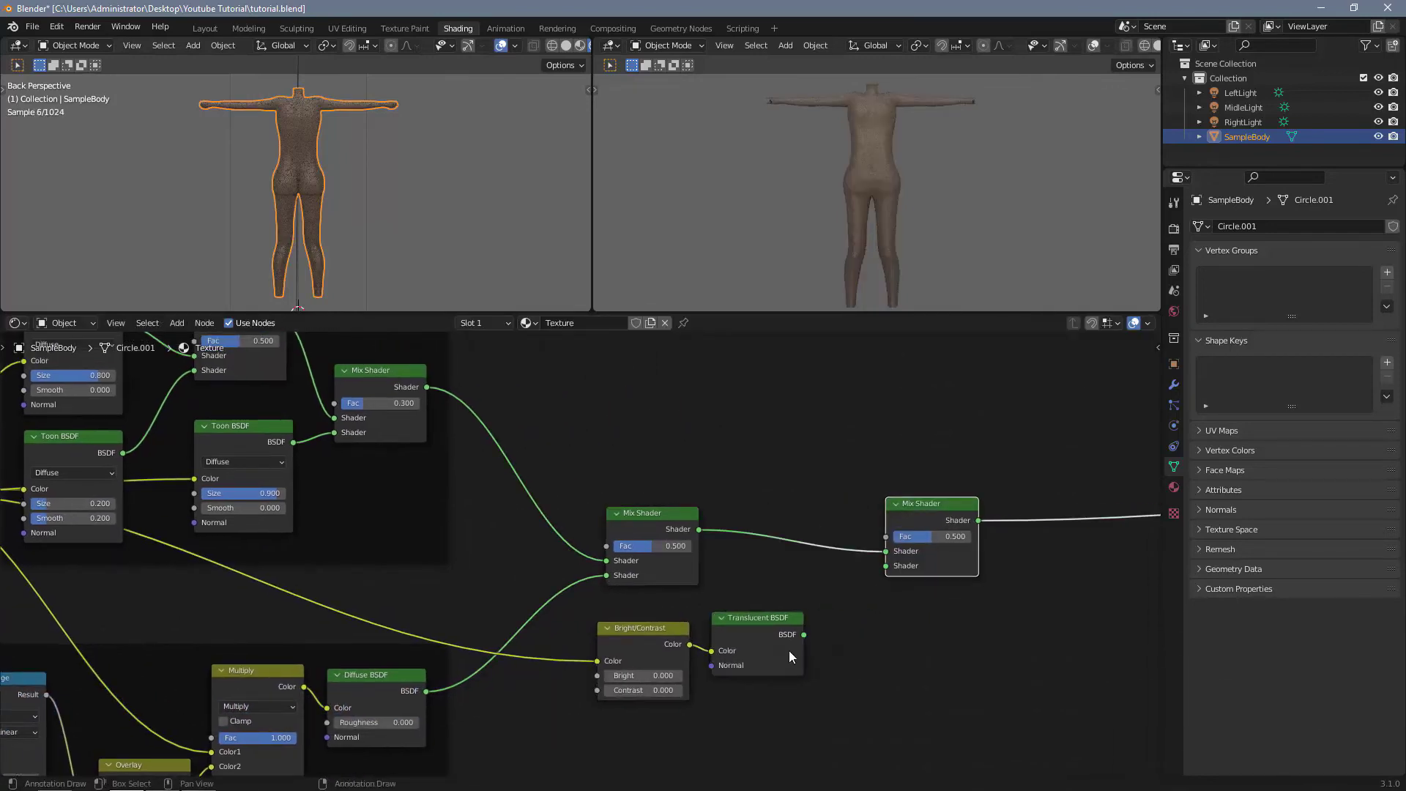
scroll(913, 604, up, 1)
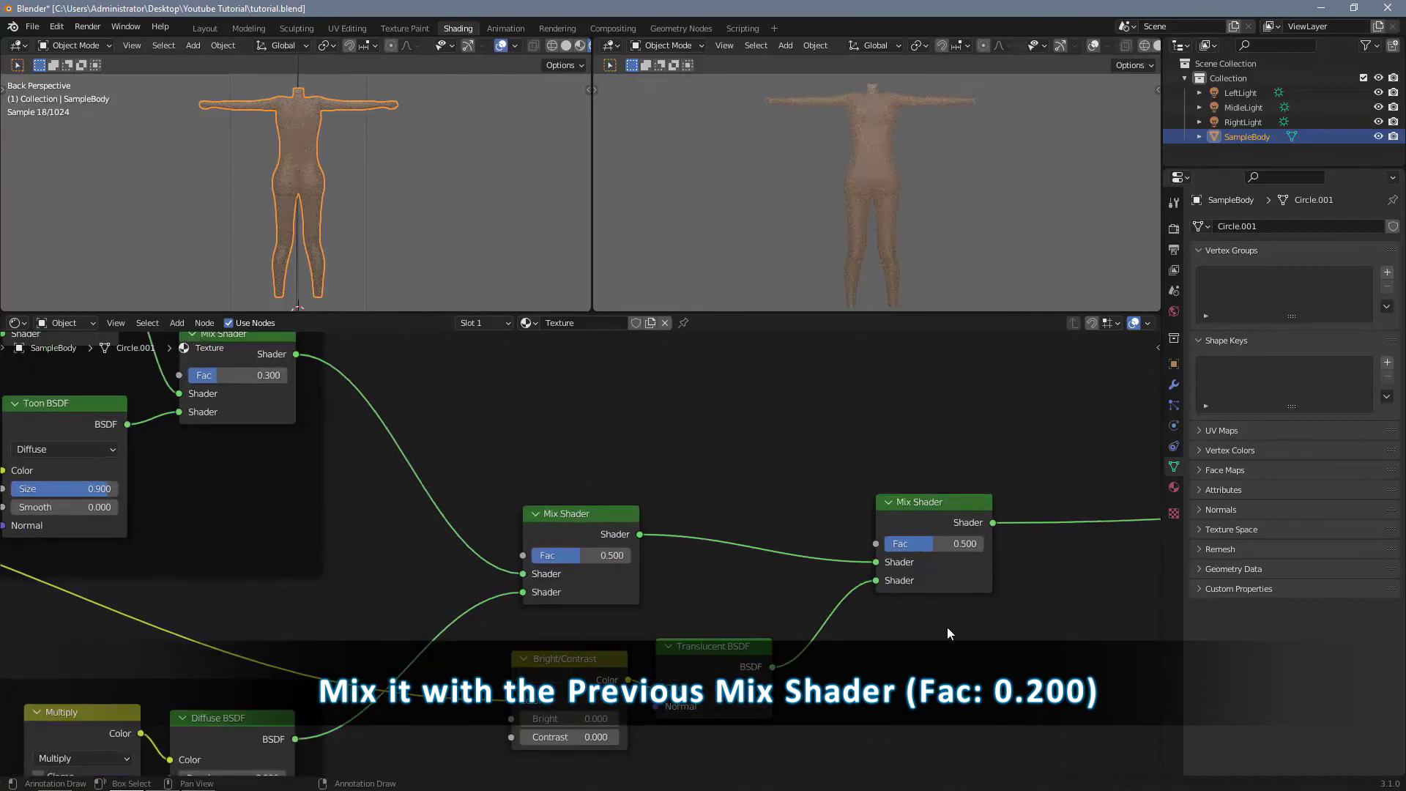
scroll(947, 626, up, 2)
Step: Set the Fac of the Mix Shader that blends in the Translucent BSDF to 0.200
drag(964, 547, 959, 548)
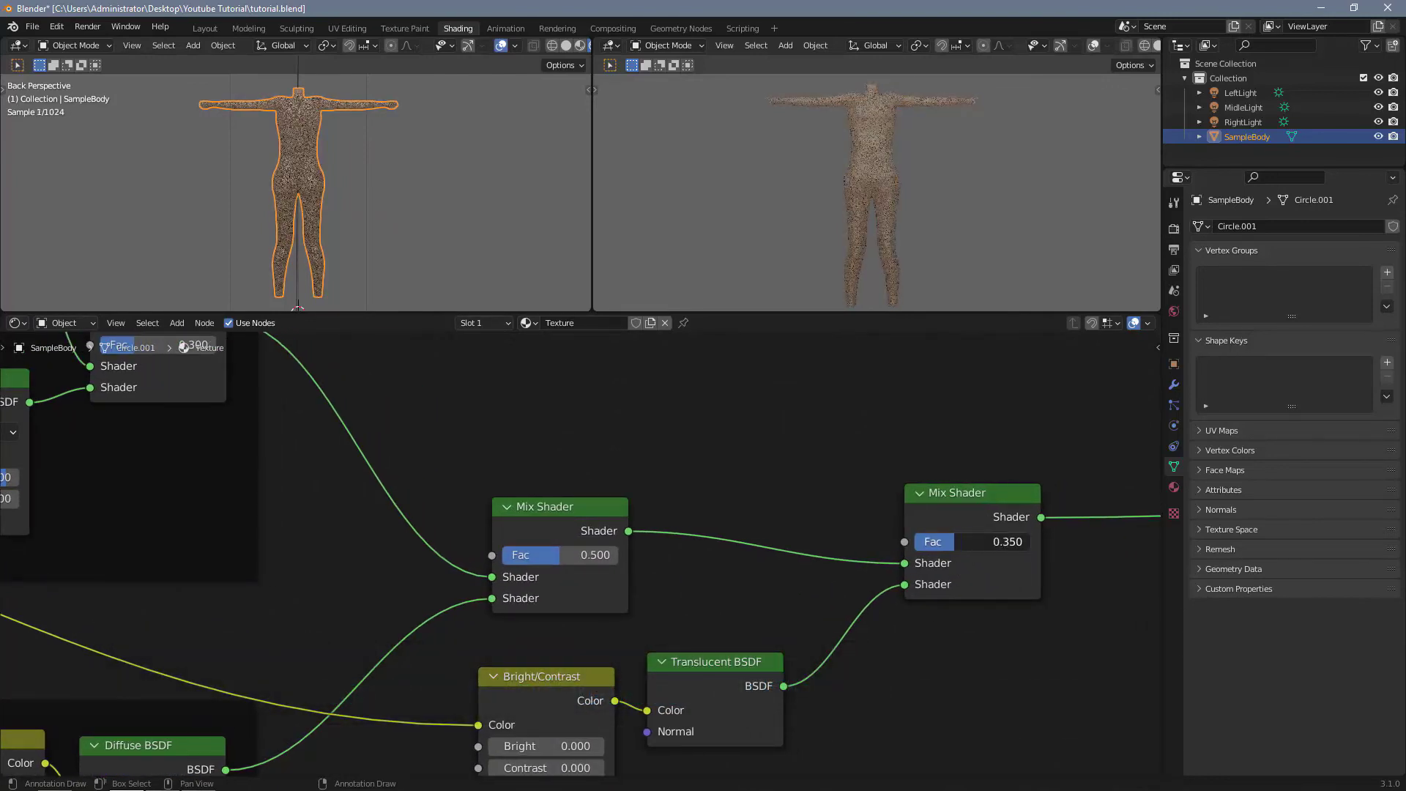
click(965, 542)
text(.2)
key(Return)
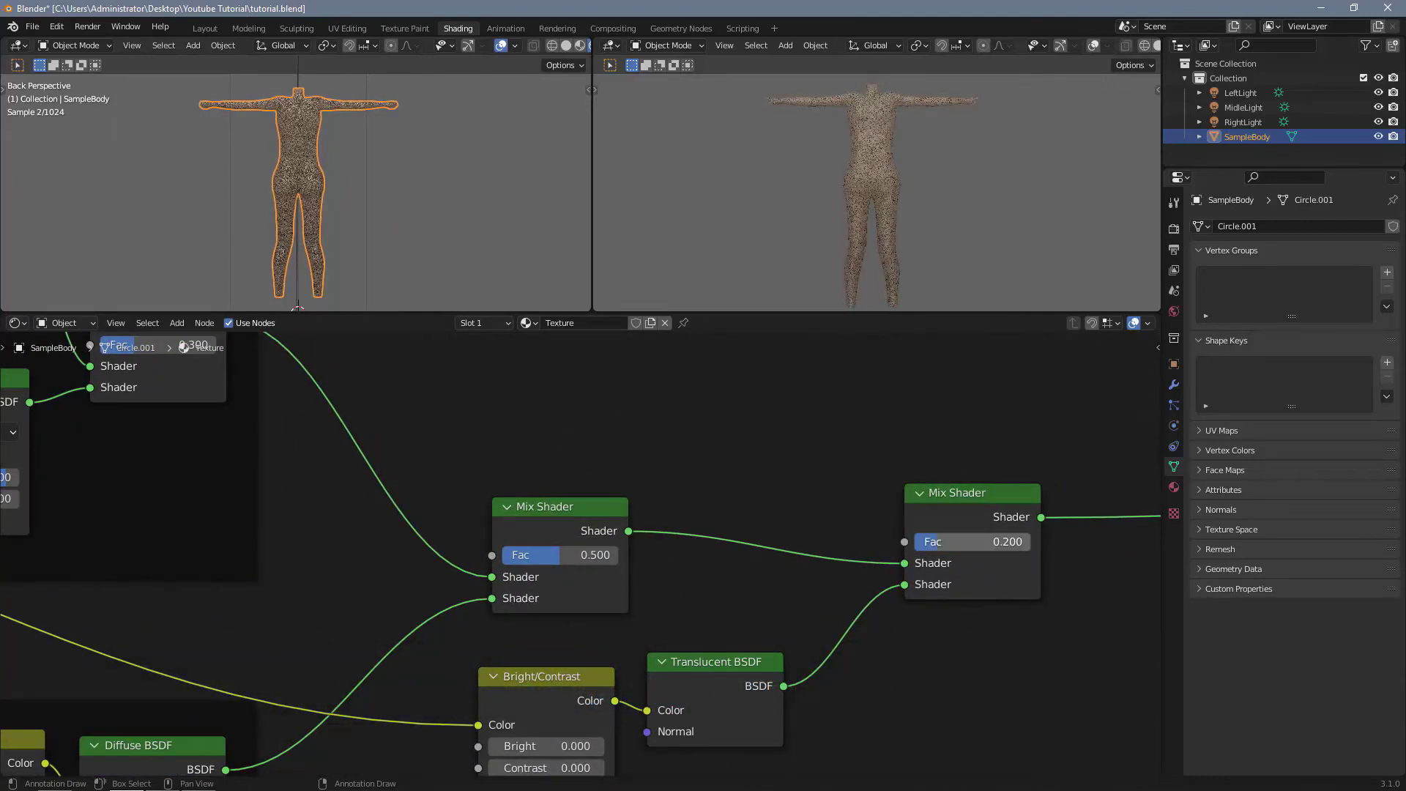
Step: Set the Bright/Contrast node's Bright to 1.000 and Contrast to 0.200
middle_drag(732, 610, 795, 561)
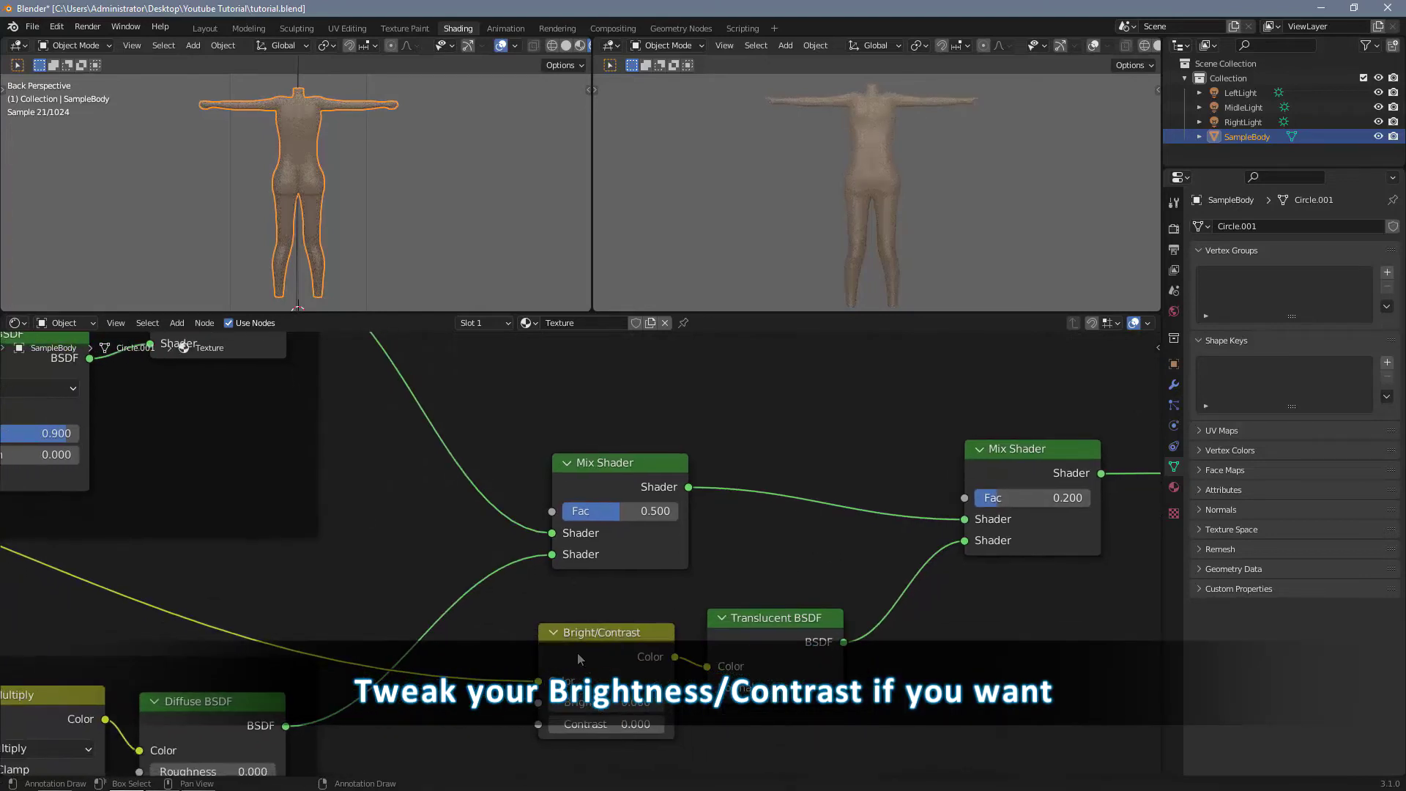
click(658, 702)
click(658, 702)
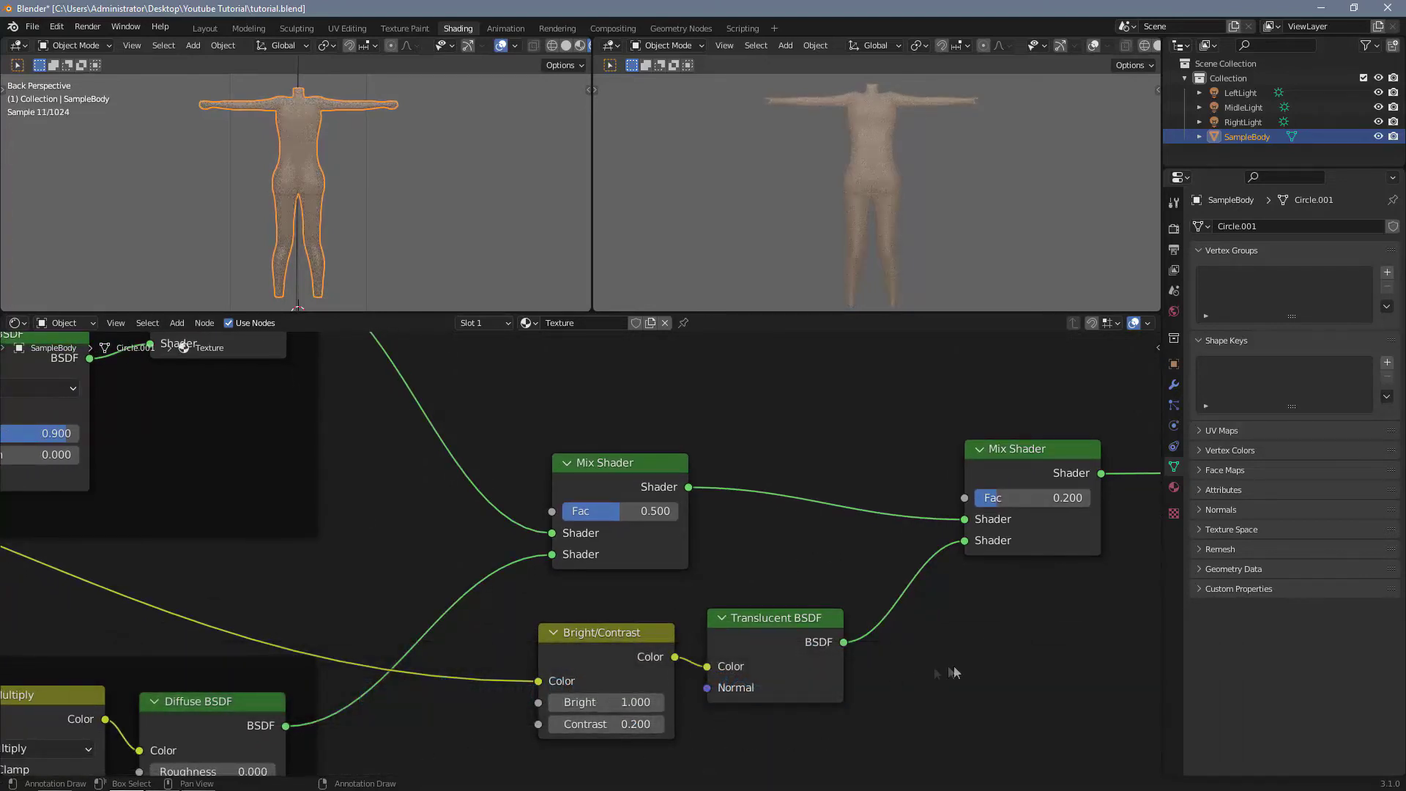
Step: Frame both Mix Shaders, Bright/Contrast and Translucent BSDF under the label Combine, and enlarge the 3D viewports
scroll(578, 553, down, 2)
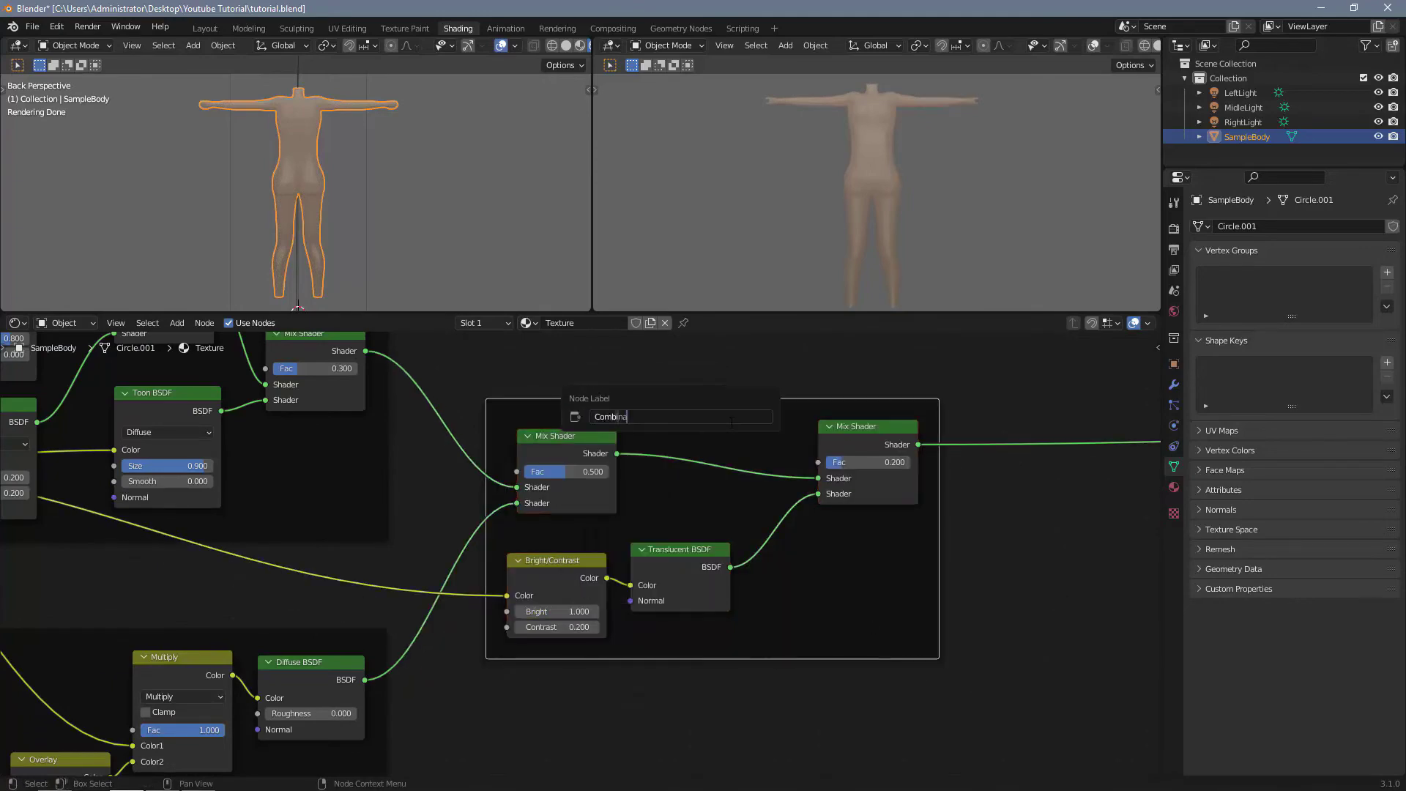
scroll(725, 512, down, 5)
scroll(725, 512, up, 3)
drag(730, 315, 727, 423)
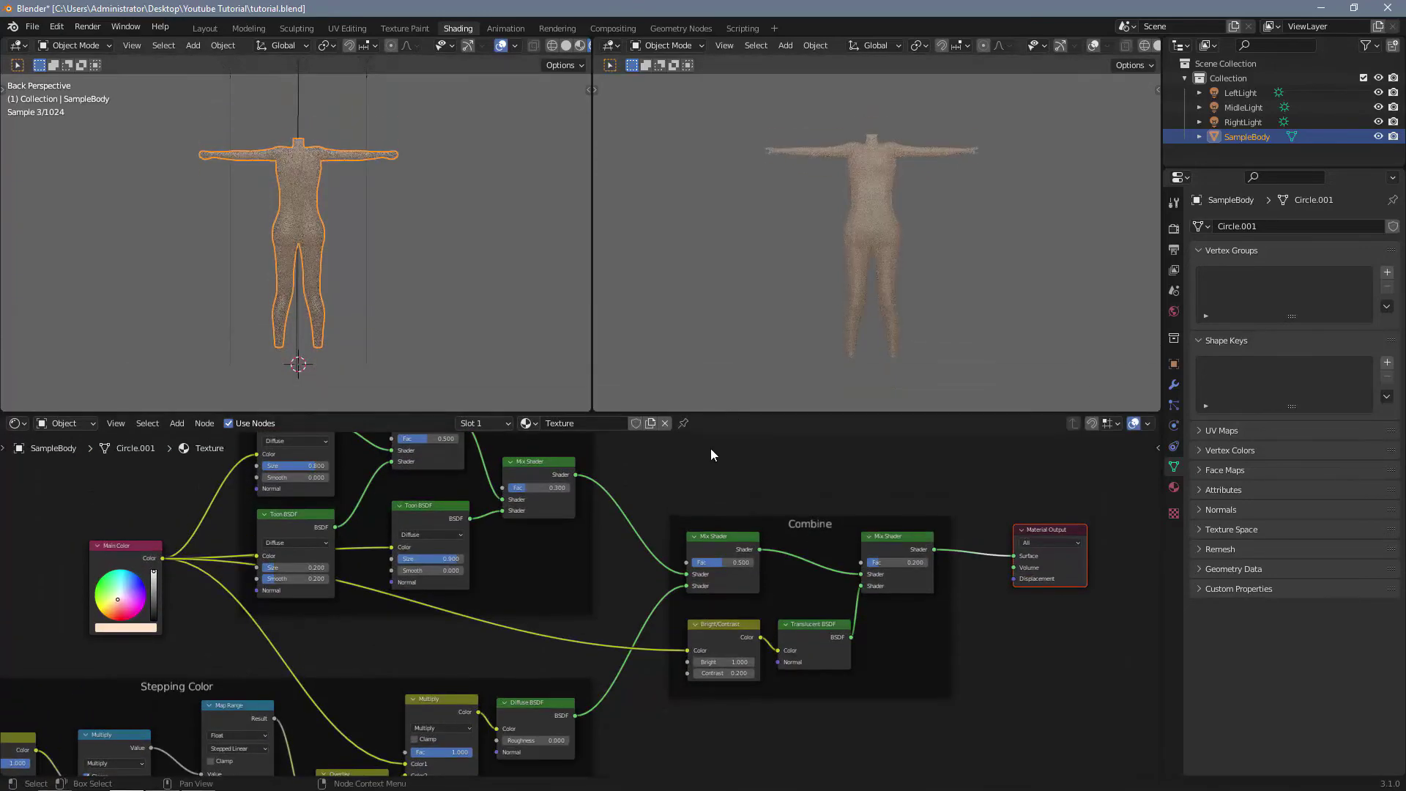
Step: Duplicate the 0.200 Mix Shader and insert the copy before the Material Output
scroll(1017, 635, up, 6)
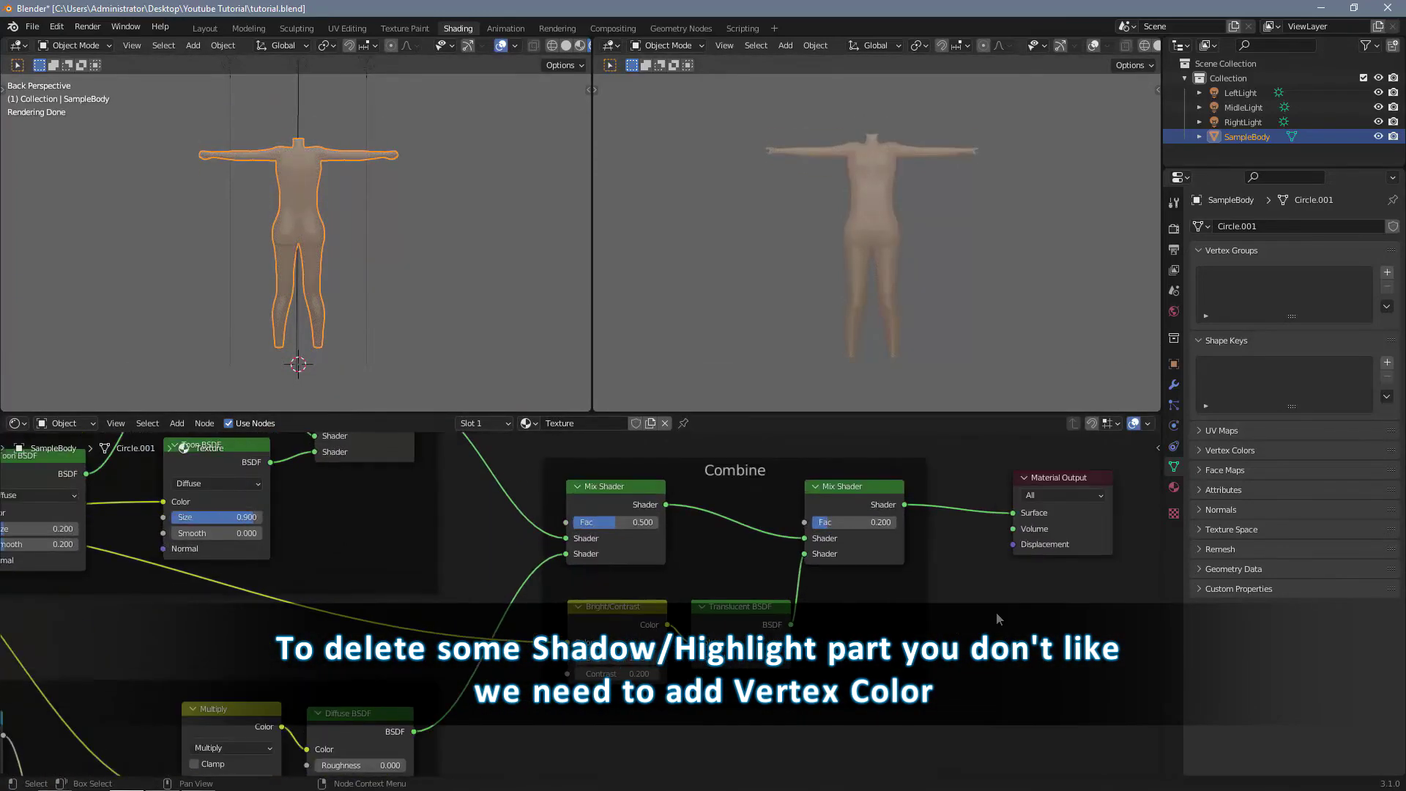
middle_drag(811, 506, 617, 530)
drag(861, 492, 995, 492)
click(635, 508)
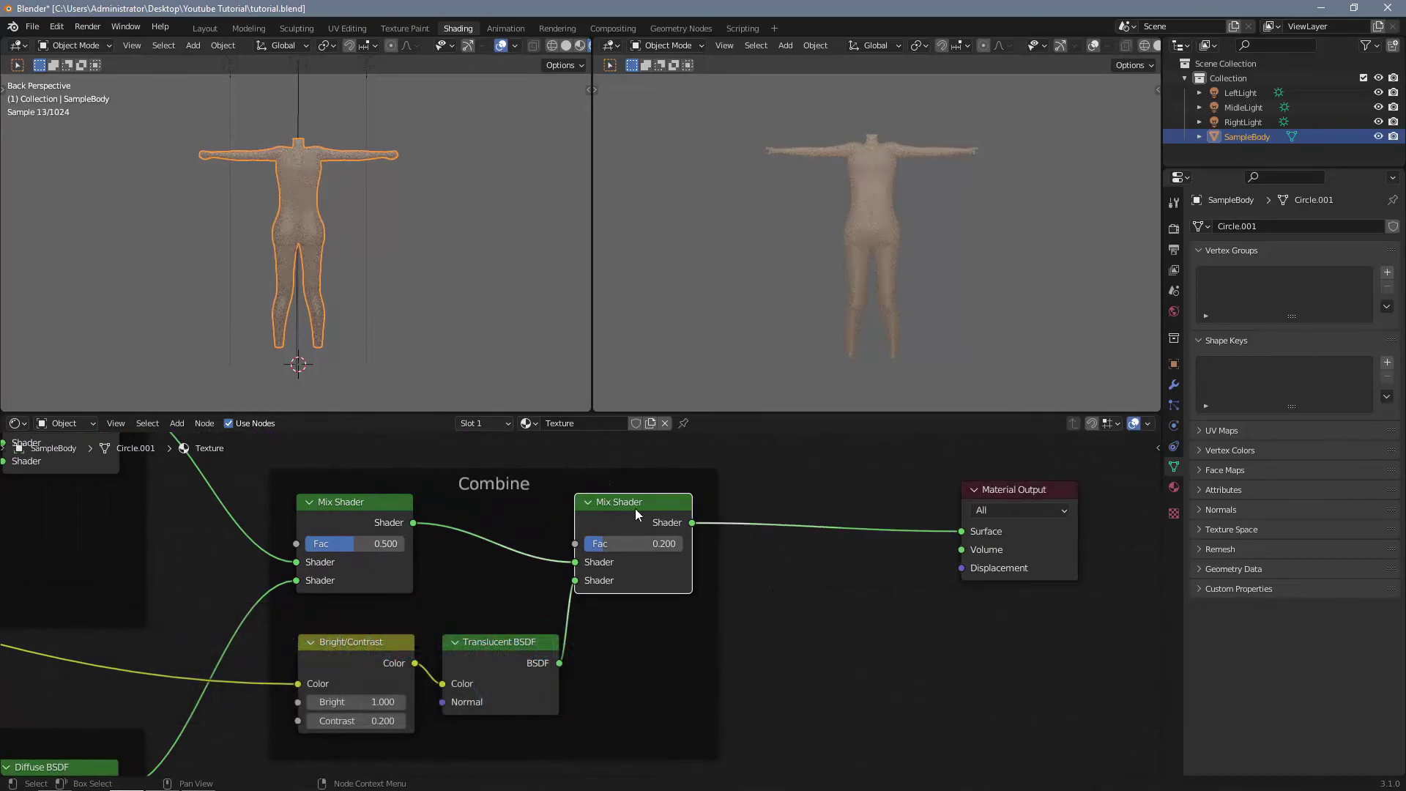
key(shift+d)
click(797, 583)
Step: Add a Vertex Color node and link its Color to the last Mix Shader's Fac
key(shift+a)
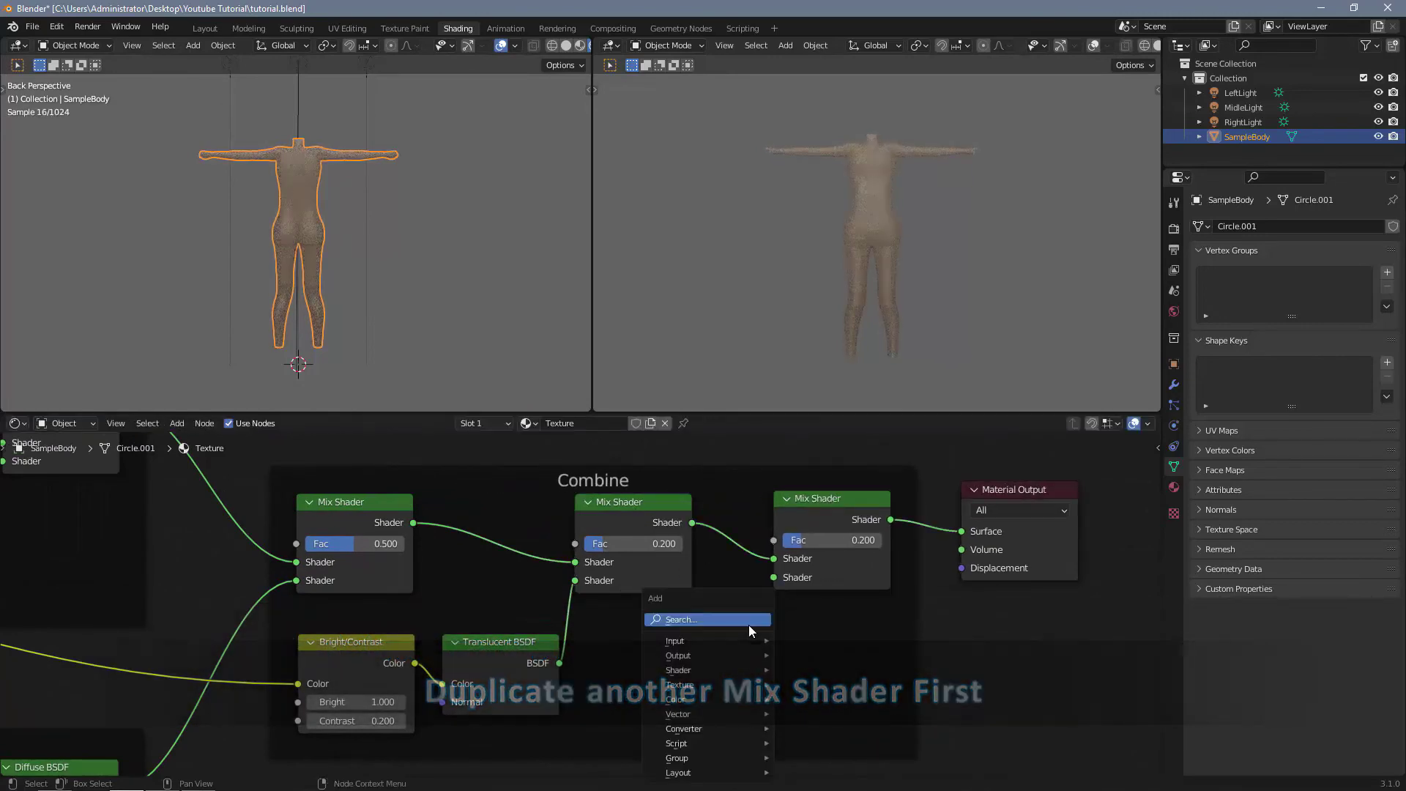
text(vertex)
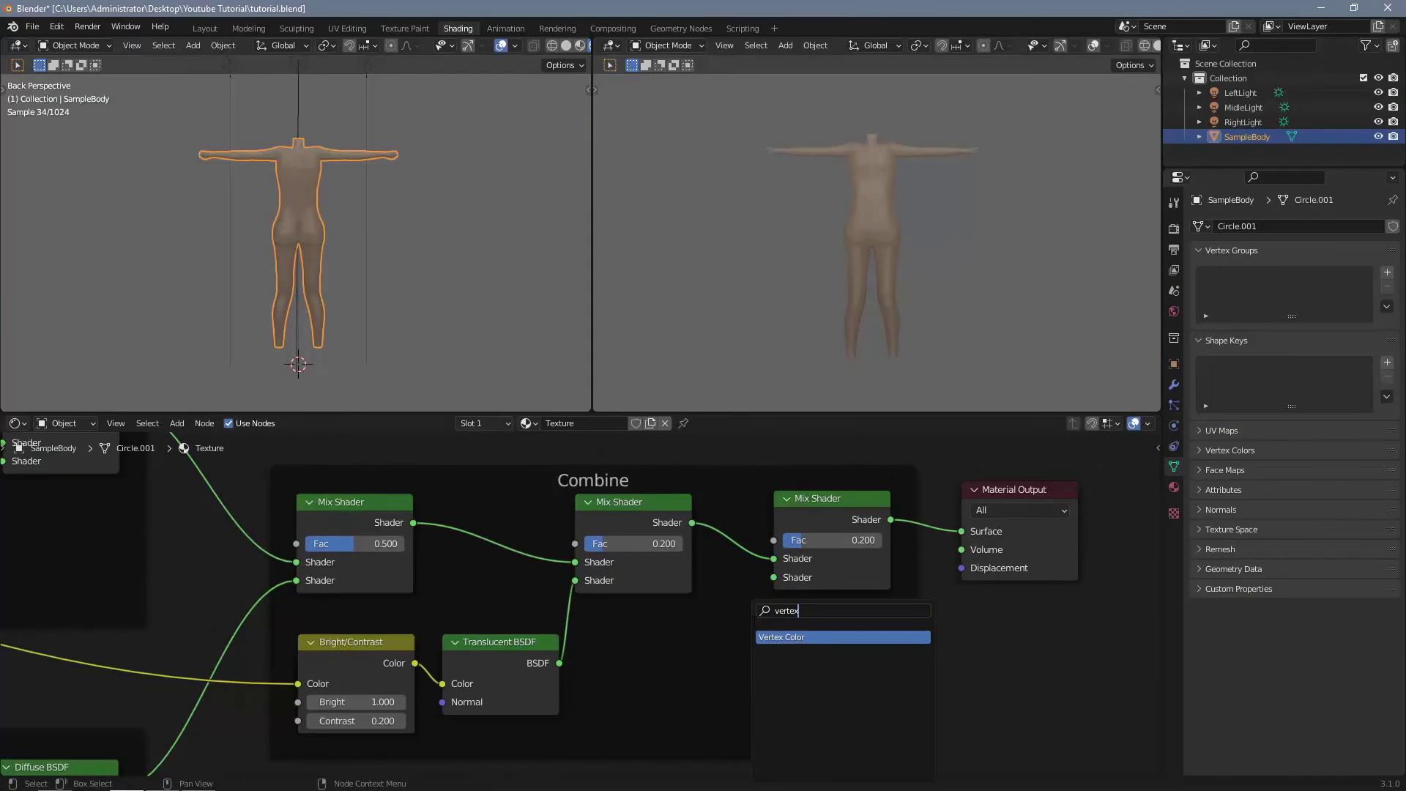
key(Return)
click(622, 628)
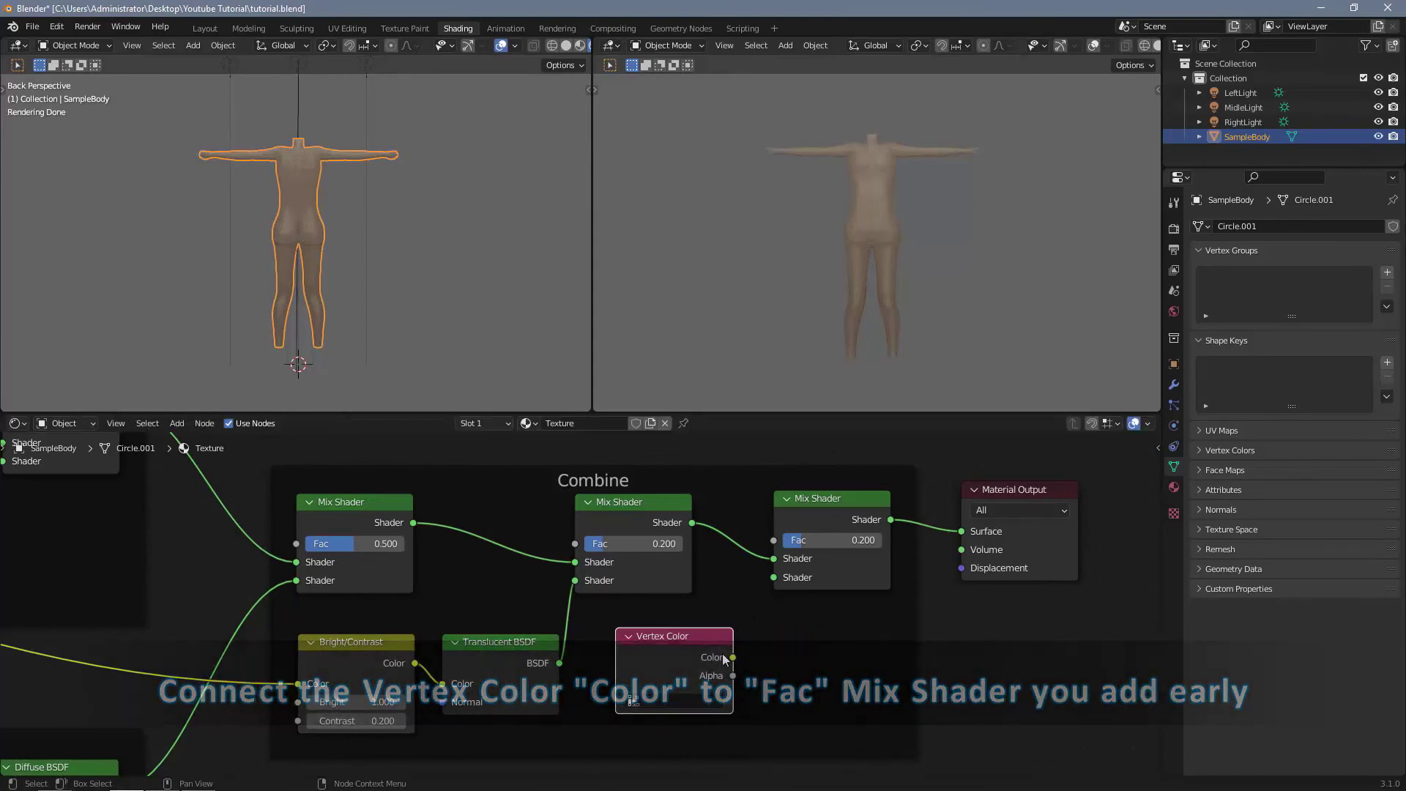
drag(732, 657, 775, 541)
drag(686, 653, 666, 647)
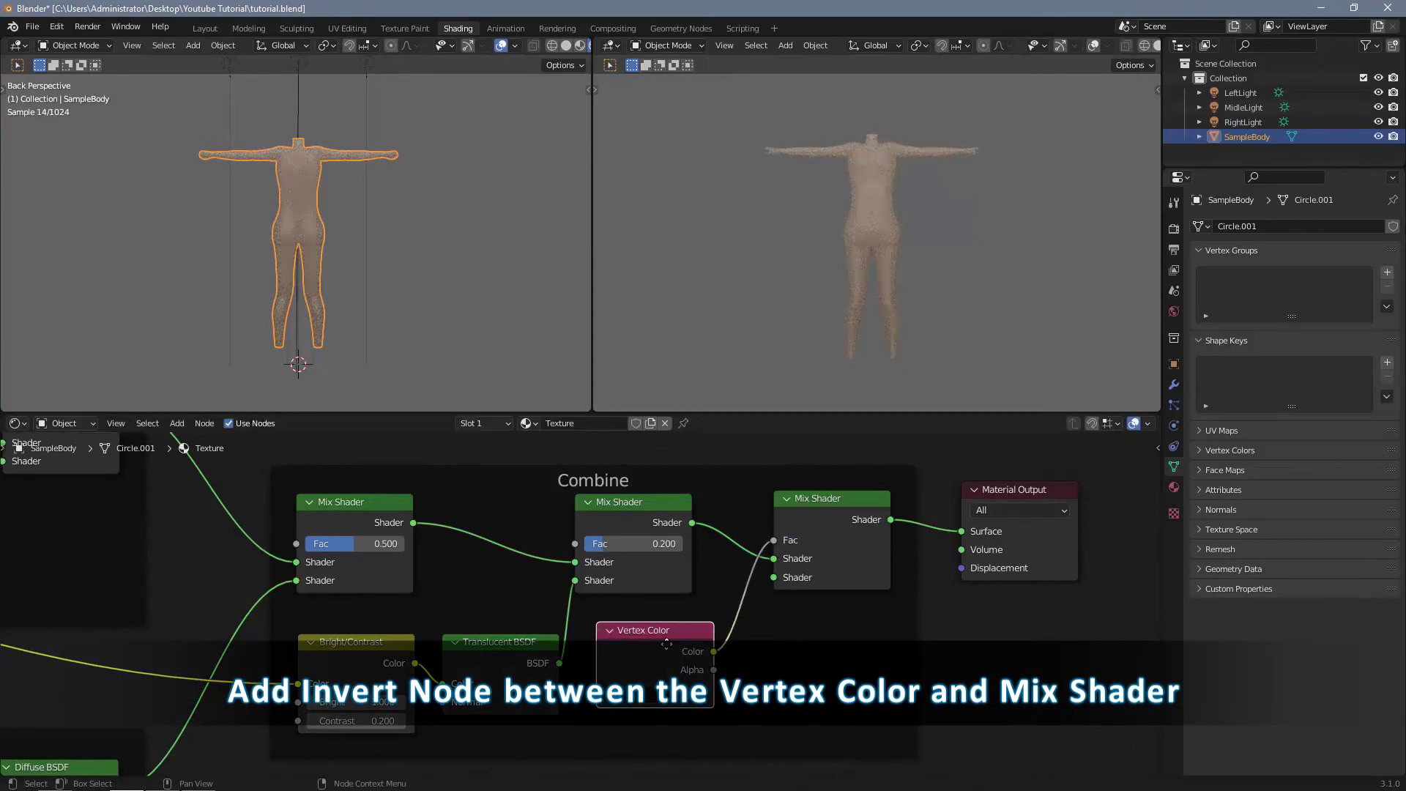
Step: Insert an Invert node between the Vertex Color node and the last Mix Shader's Fac
key(shift+a)
click(754, 626)
text(invert)
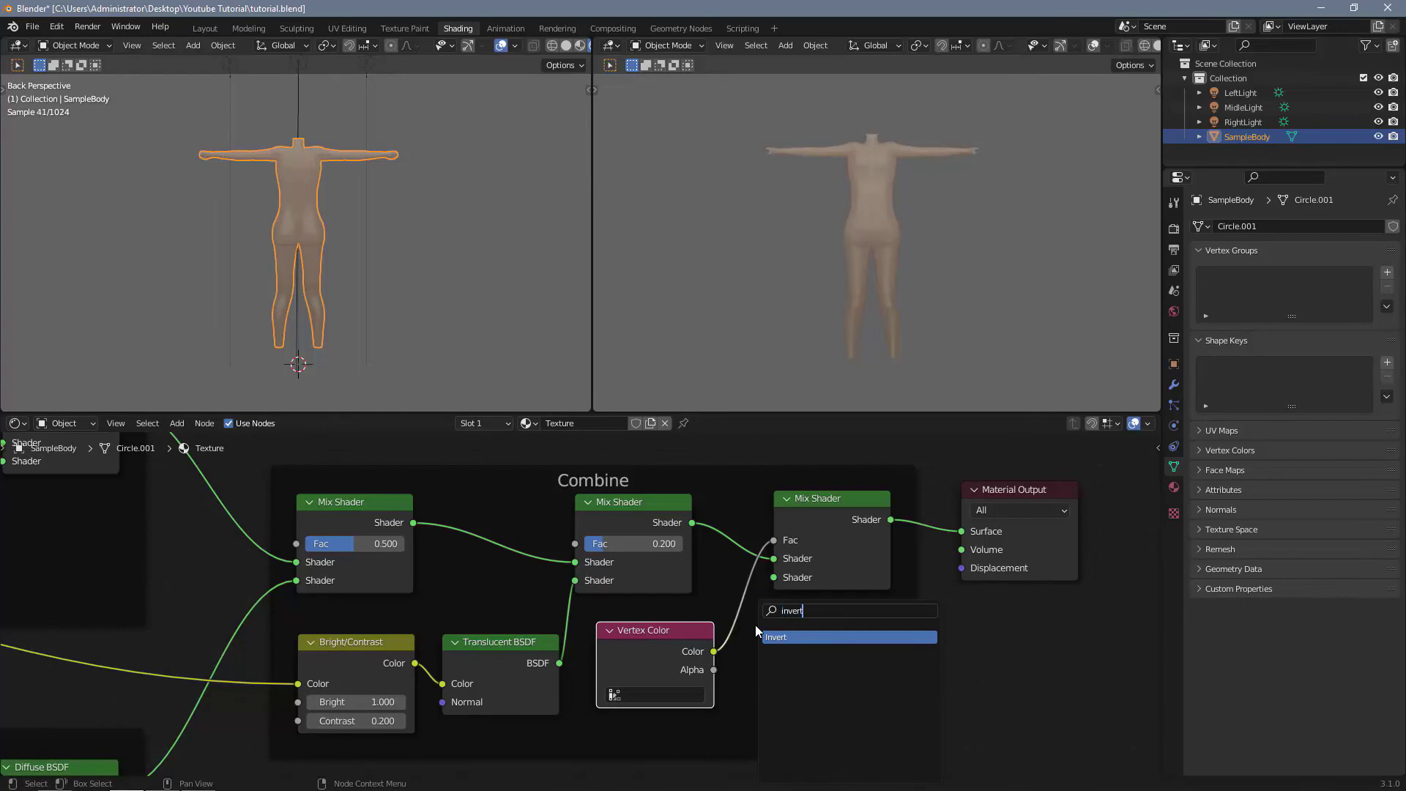
key(Return)
click(769, 600)
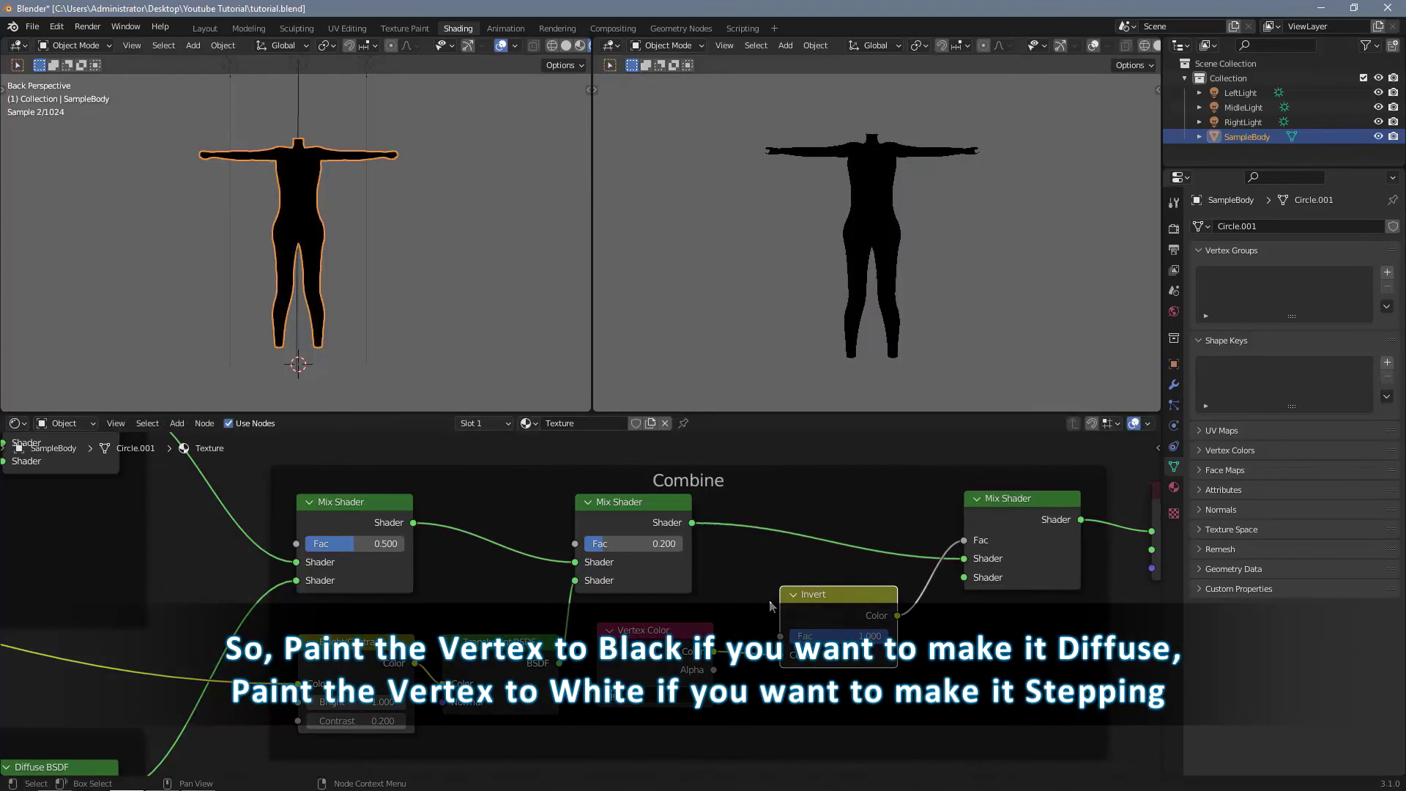
scroll(768, 600, down, 1)
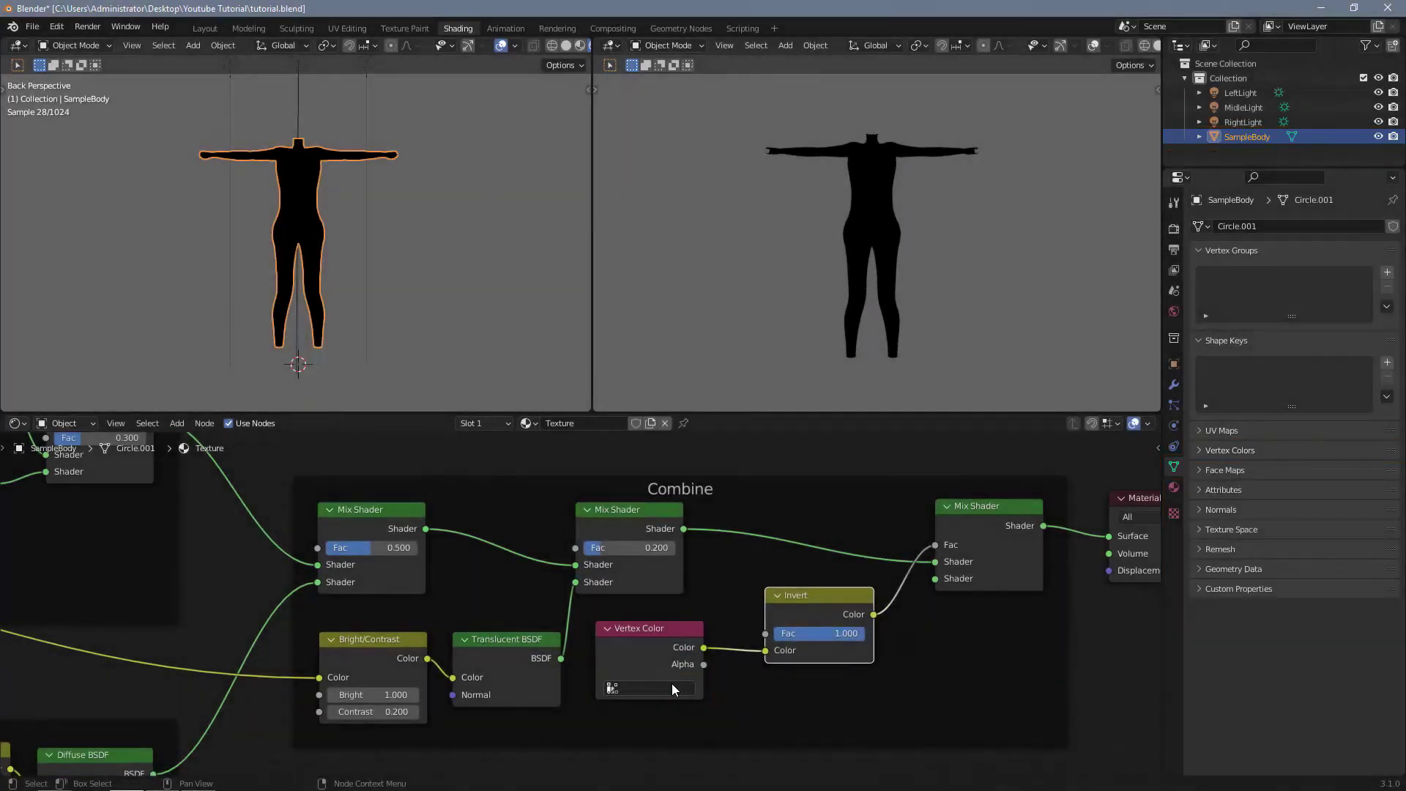
Step: Add a vertex color layer to the SampleBody mesh
click(671, 685)
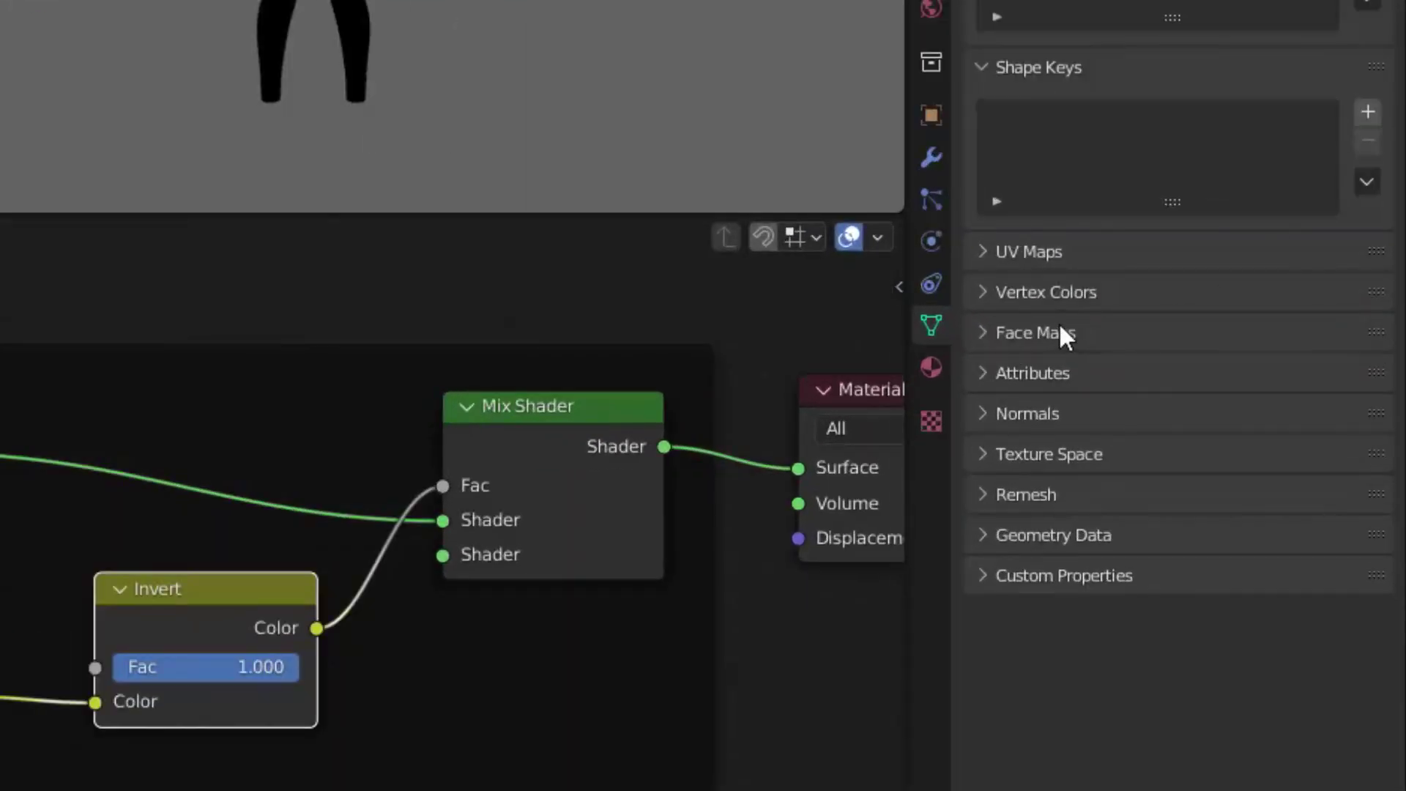
click(1069, 293)
click(1367, 333)
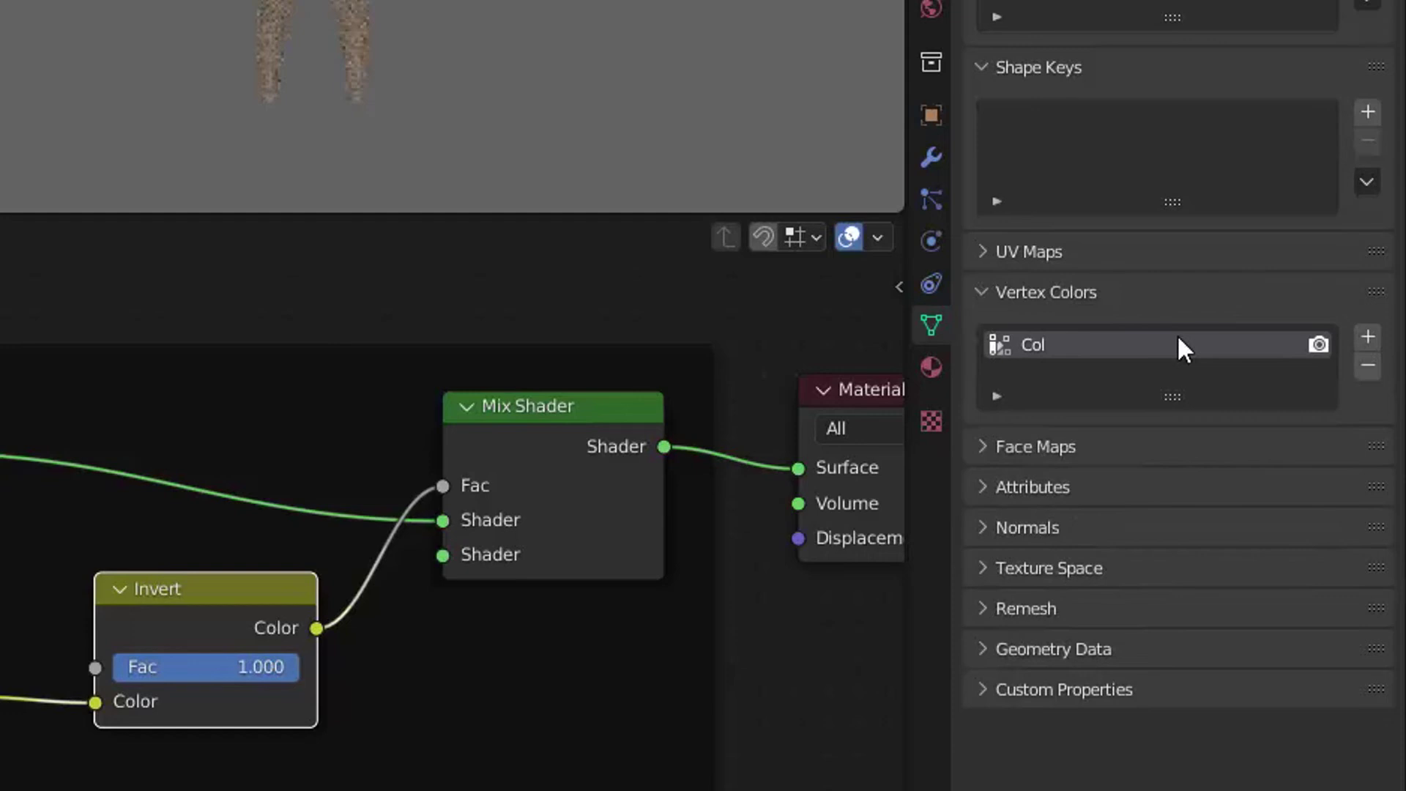
click(1041, 296)
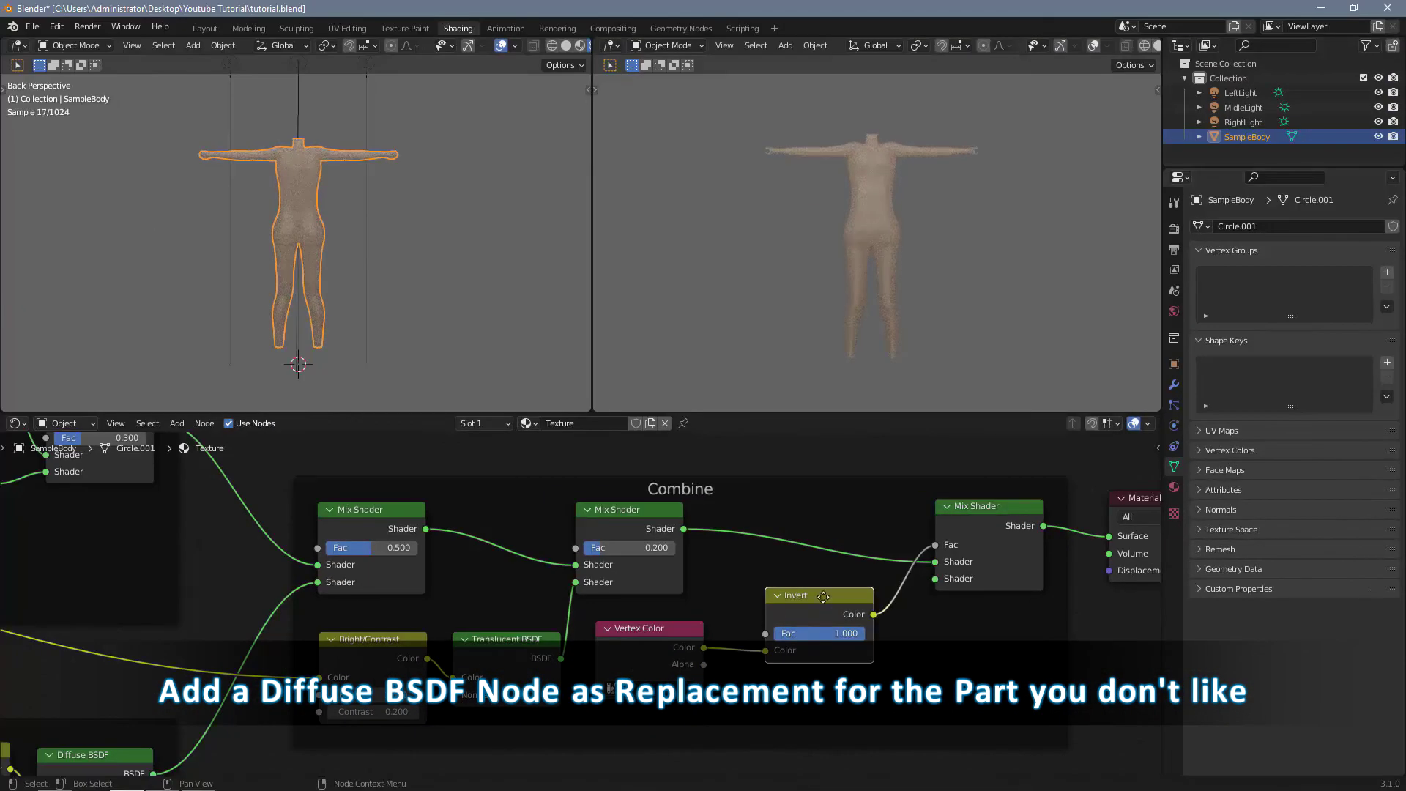
Step: Move the Invert node closer to the Vertex Color node and add a Diffuse BSDF below the last Mix Shader
drag(823, 597, 799, 610)
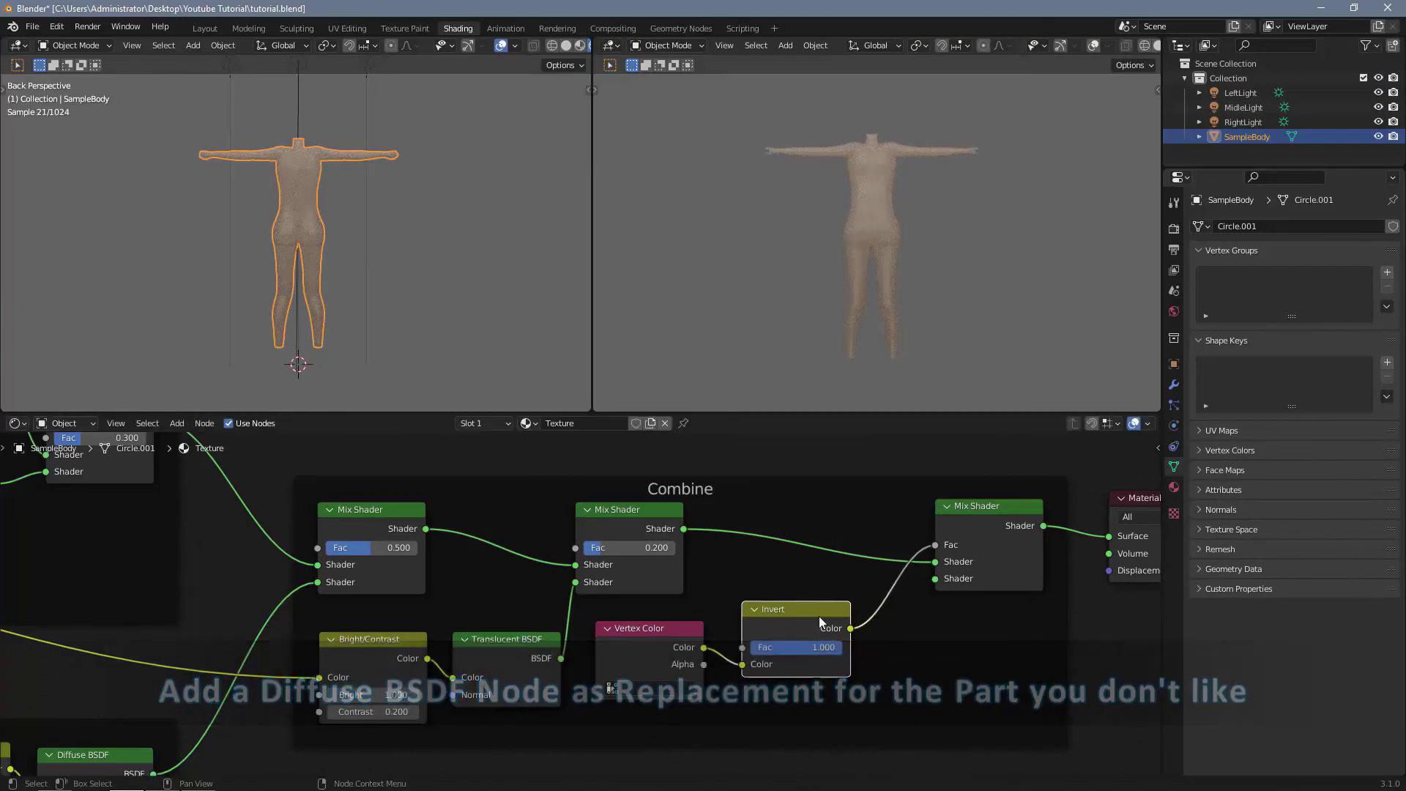
key(shift+a)
text(diff)
click(1023, 631)
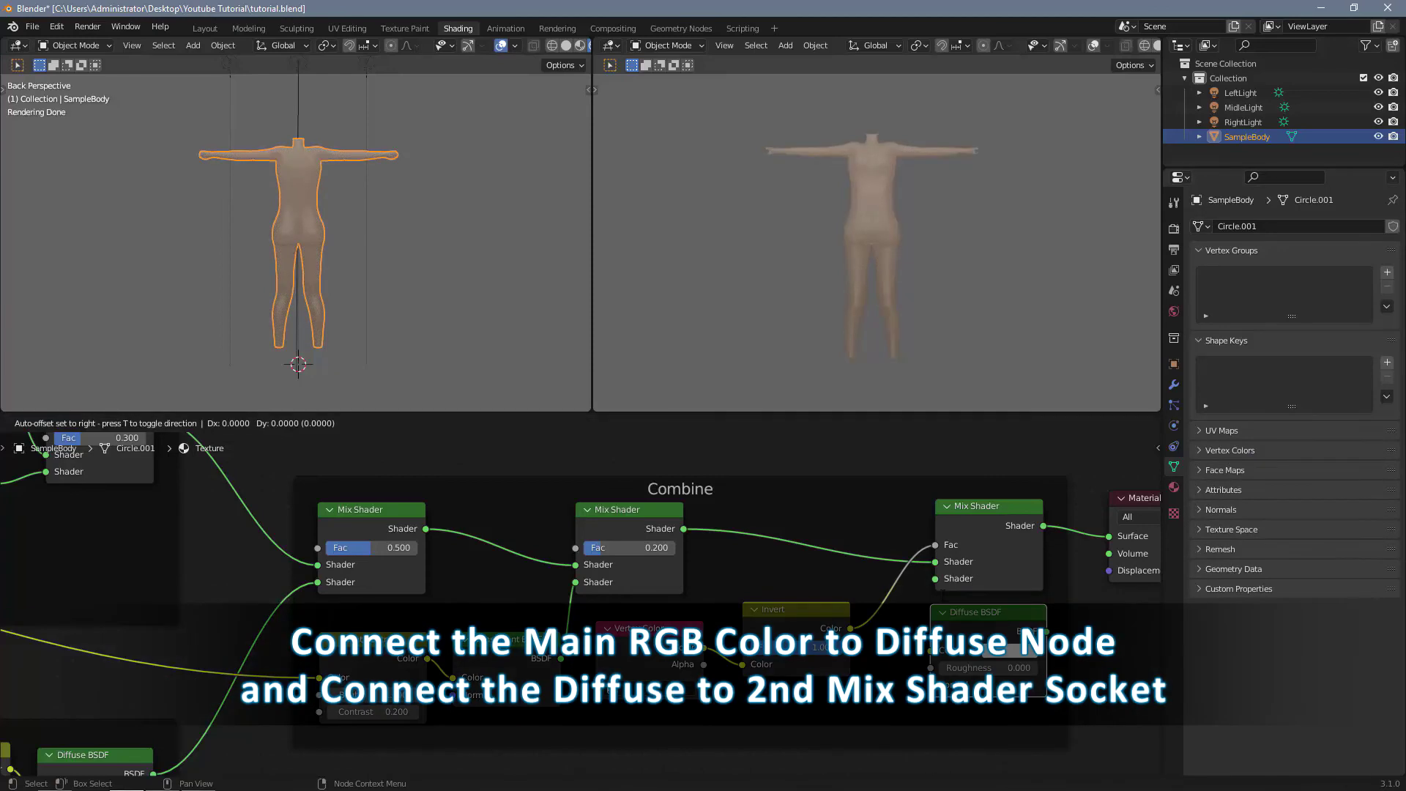
click(1007, 646)
Step: Link the Main Color to the new Diffuse BSDF and its output to the last Mix Shader's second Shader input, and place it below Invert
drag(1020, 647, 935, 578)
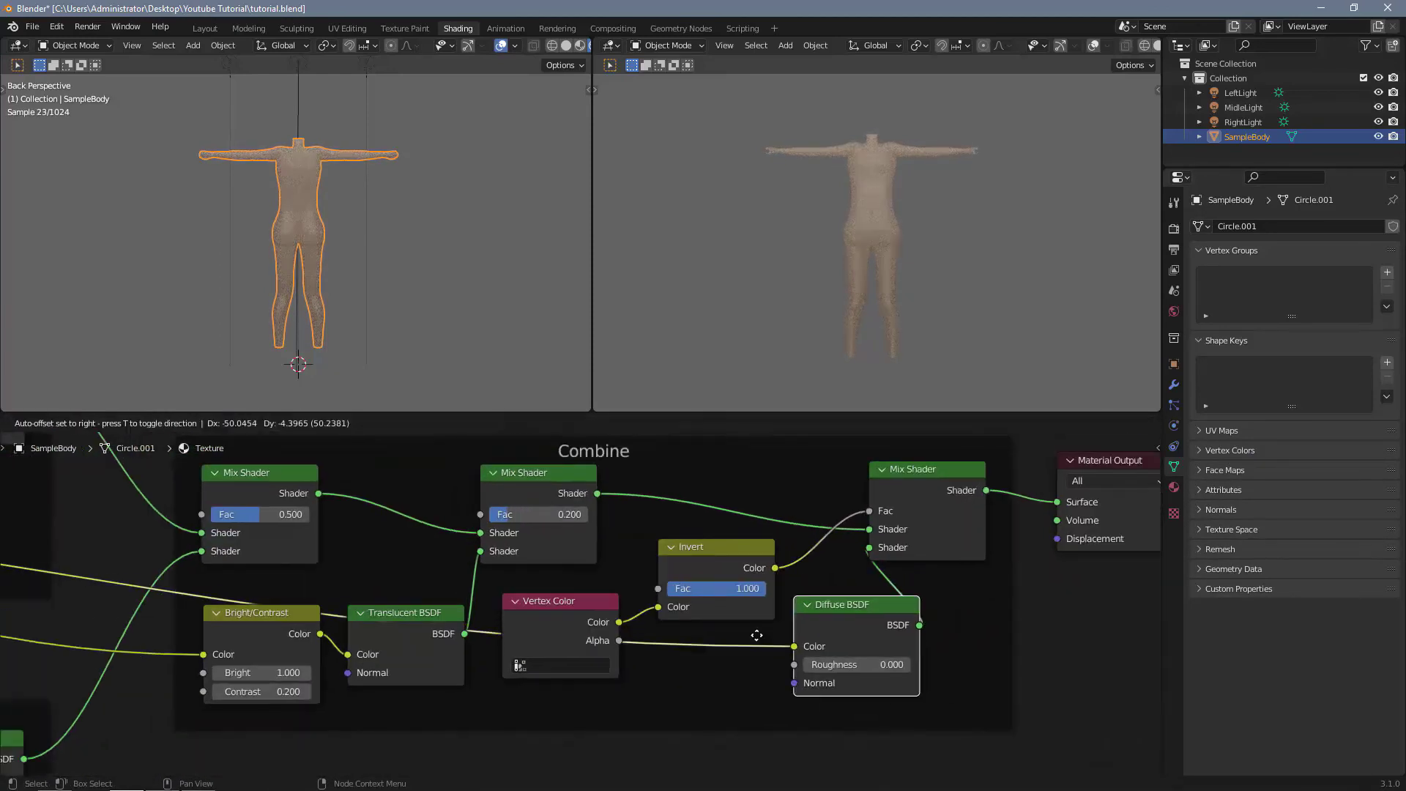
scroll(908, 506, up, 1)
drag(908, 505, 856, 504)
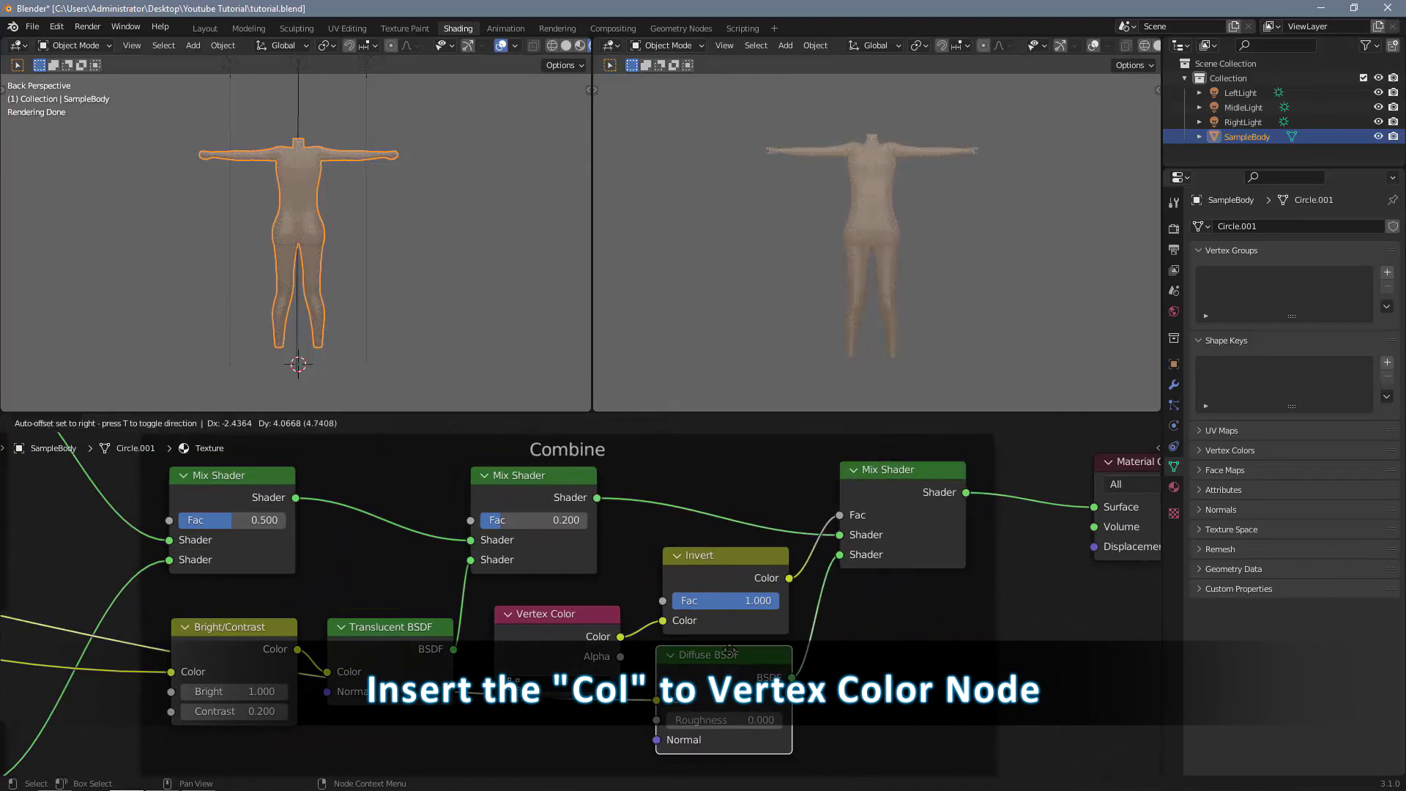
Step: Assign the Col layer to the Vertex Color node and switch SampleBody to Vertex Paint mode
click(558, 671)
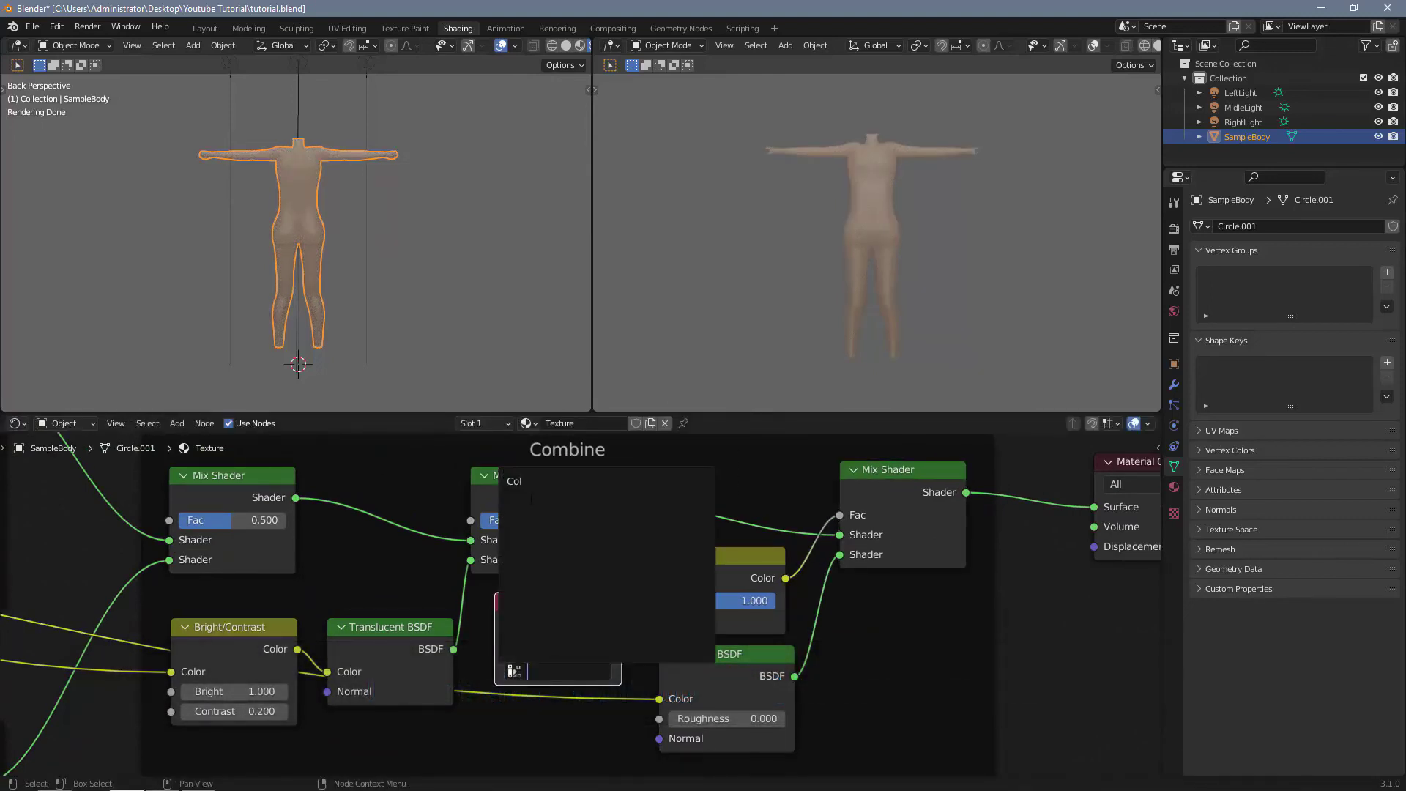
key(Return)
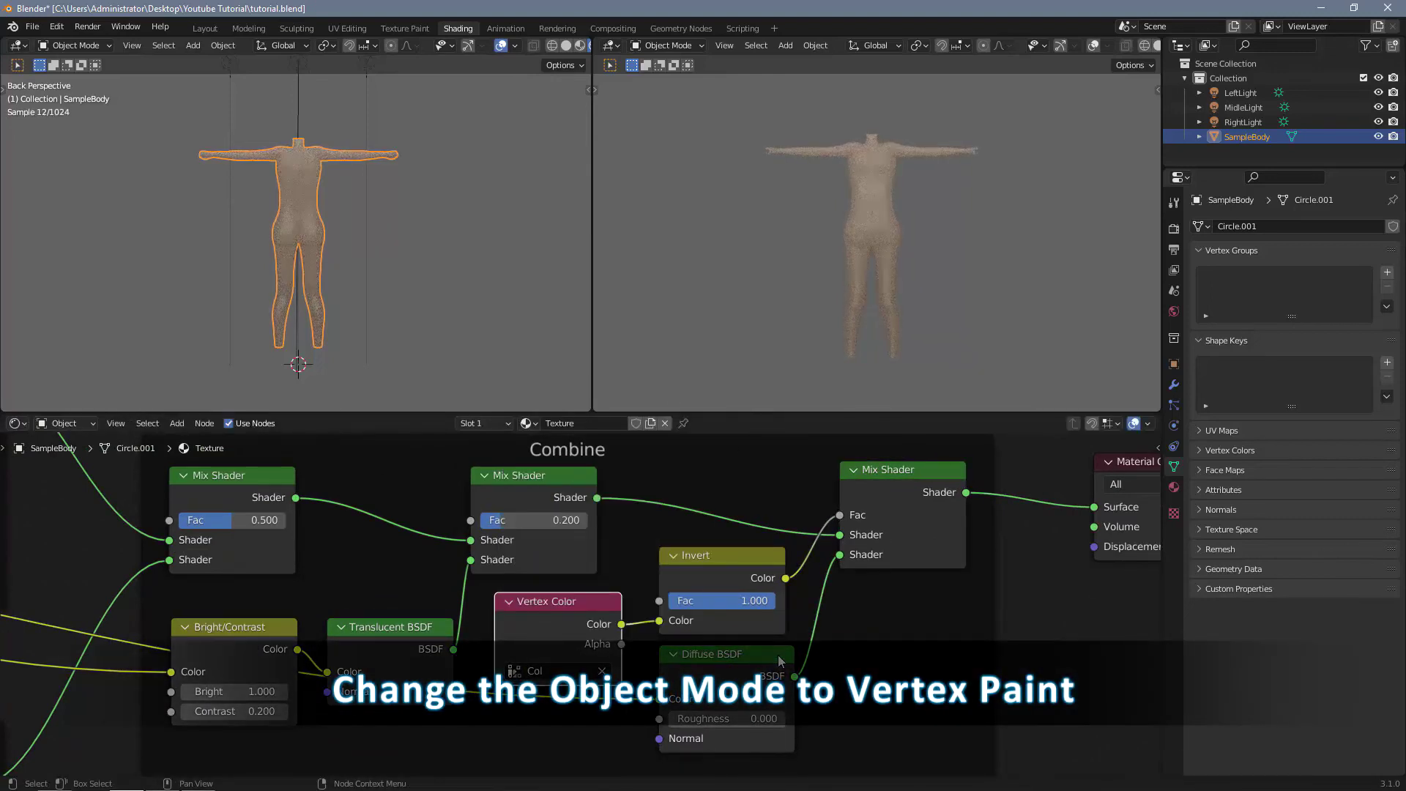
click(667, 46)
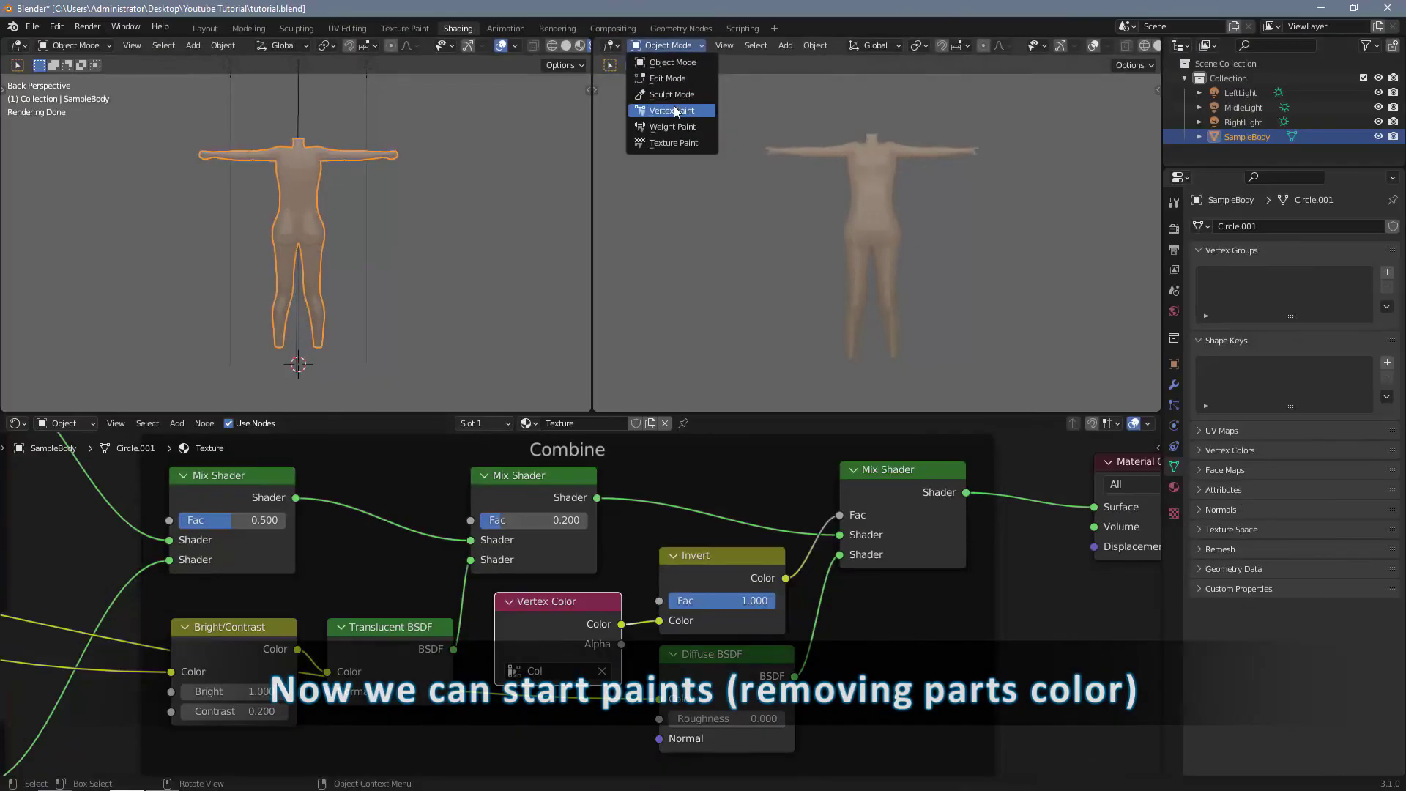
click(702, 242)
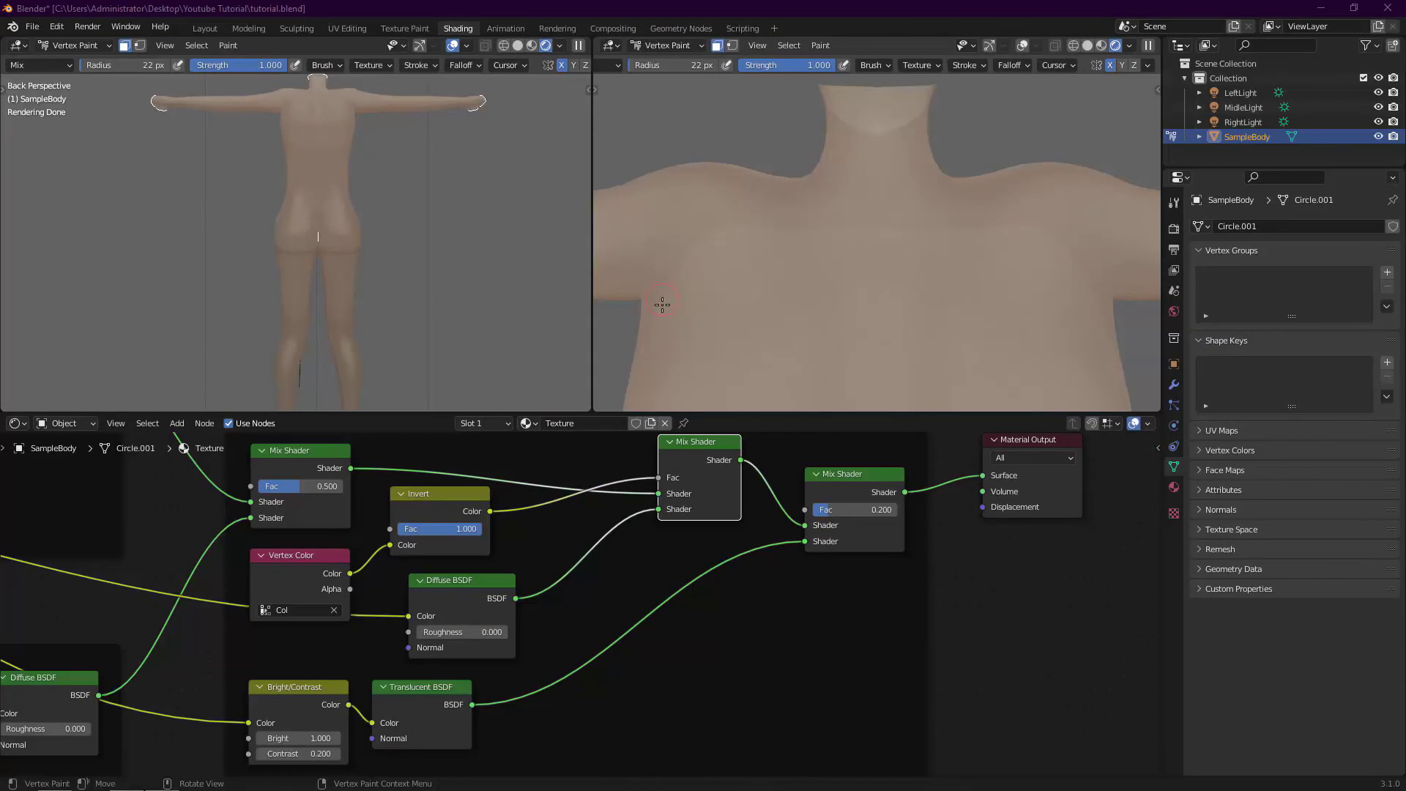
Step: Paint out the unwanted shading on the body's upper chest and shoulders, and return to Object Mode
mouse_move(646, 334)
mouse_down()
mouse_move(666, 286)
mouse_move(731, 234)
mouse_up()
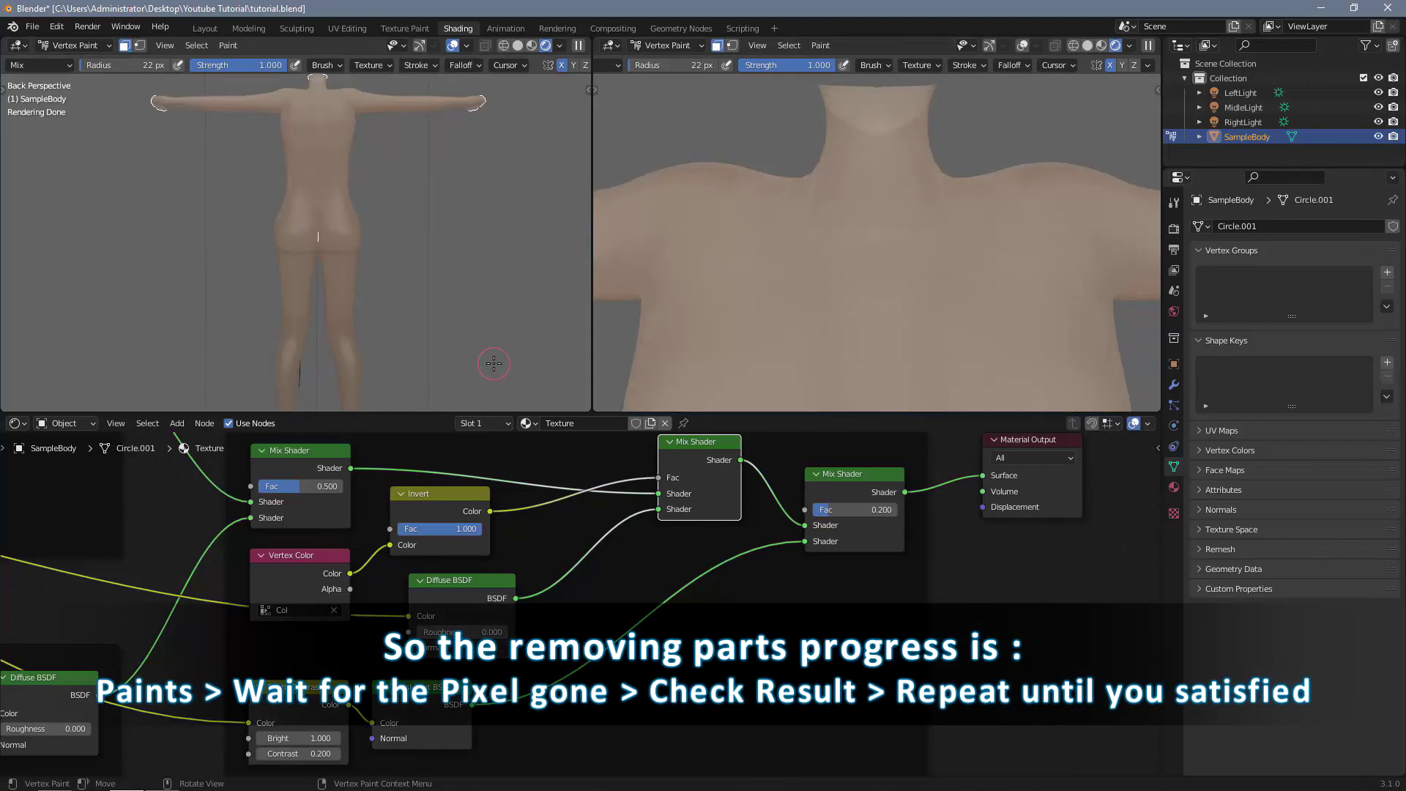
mouse_move(842, 217)
mouse_down()
mouse_move(905, 175)
mouse_move(829, 170)
mouse_up()
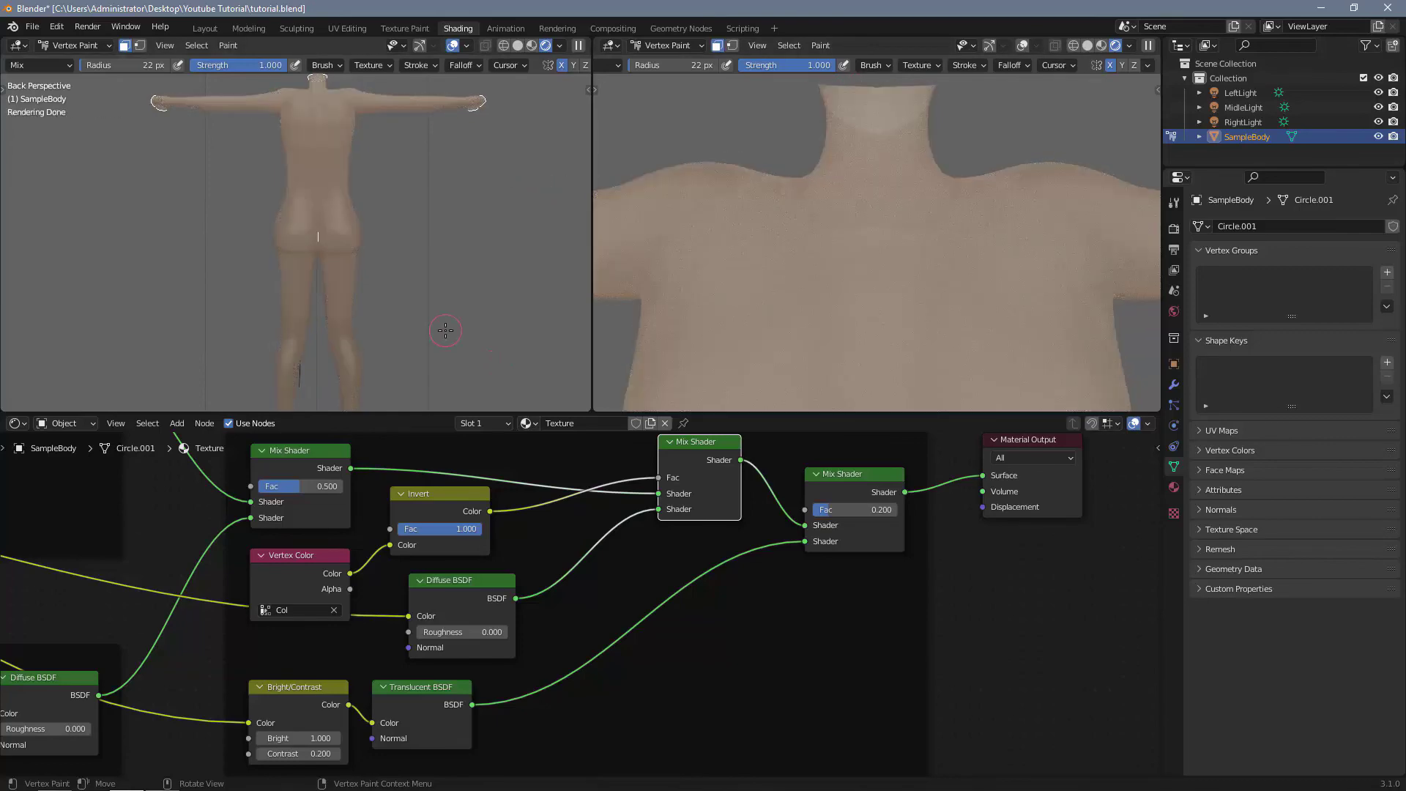
drag(731, 229, 813, 211)
click(667, 45)
click(670, 59)
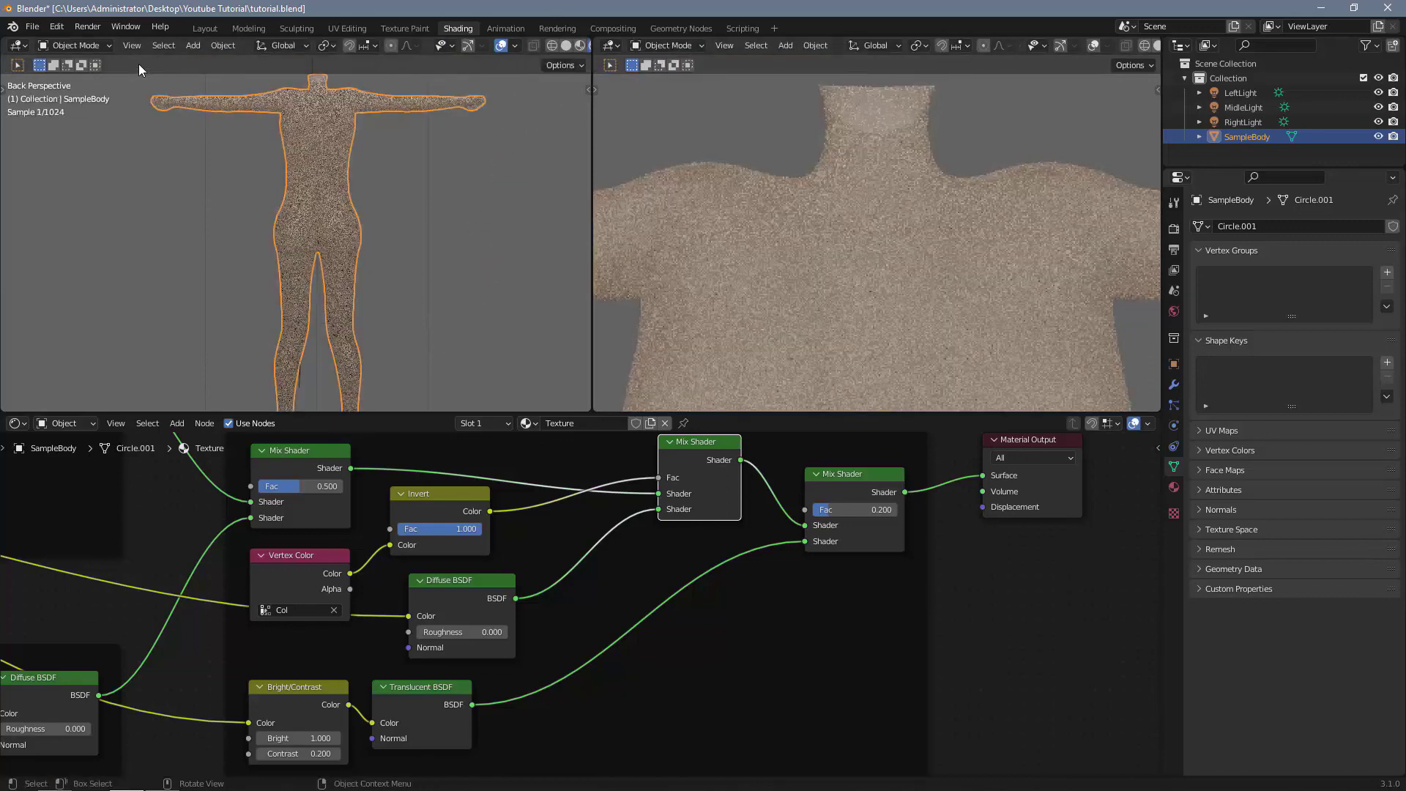
scroll(959, 310, down, 6)
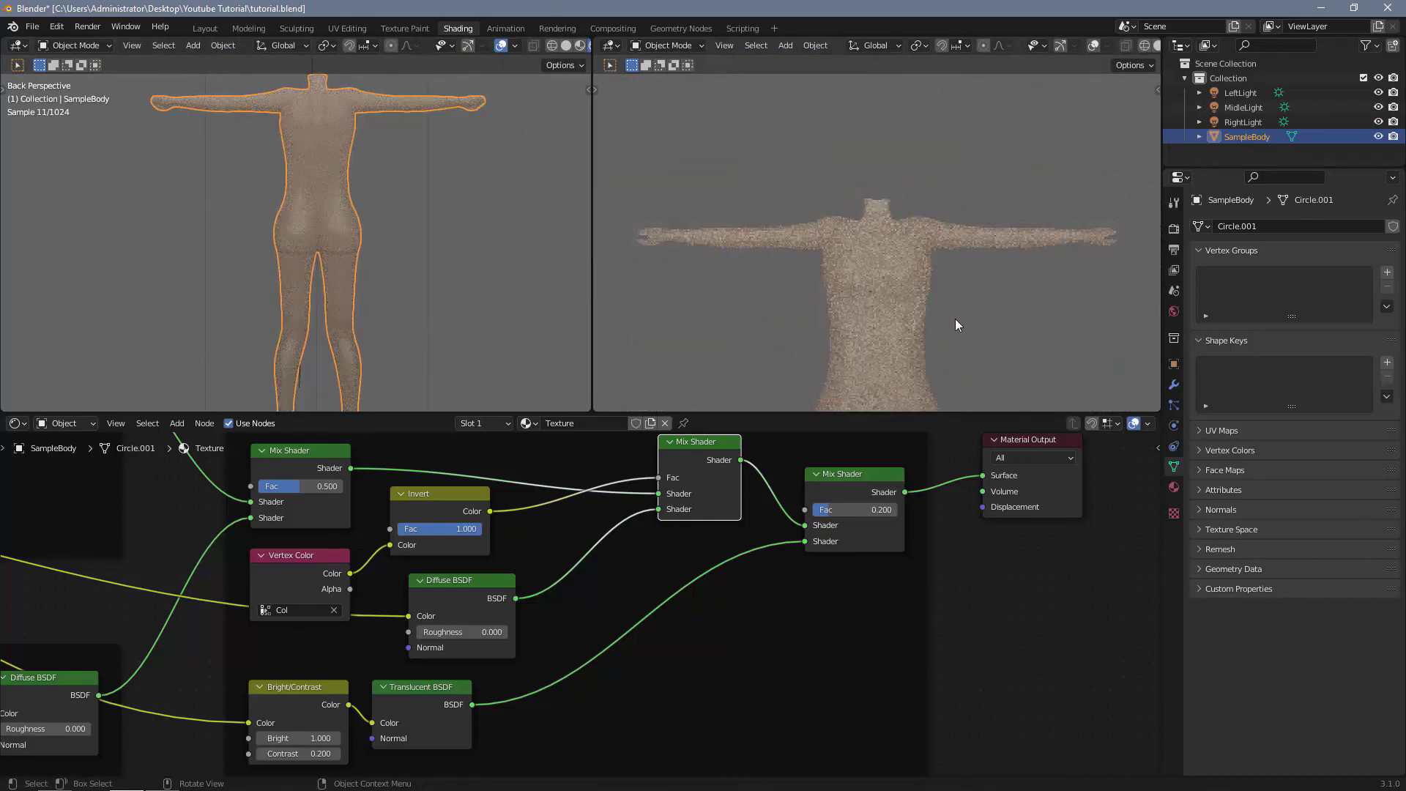
scroll(948, 168, down, 2)
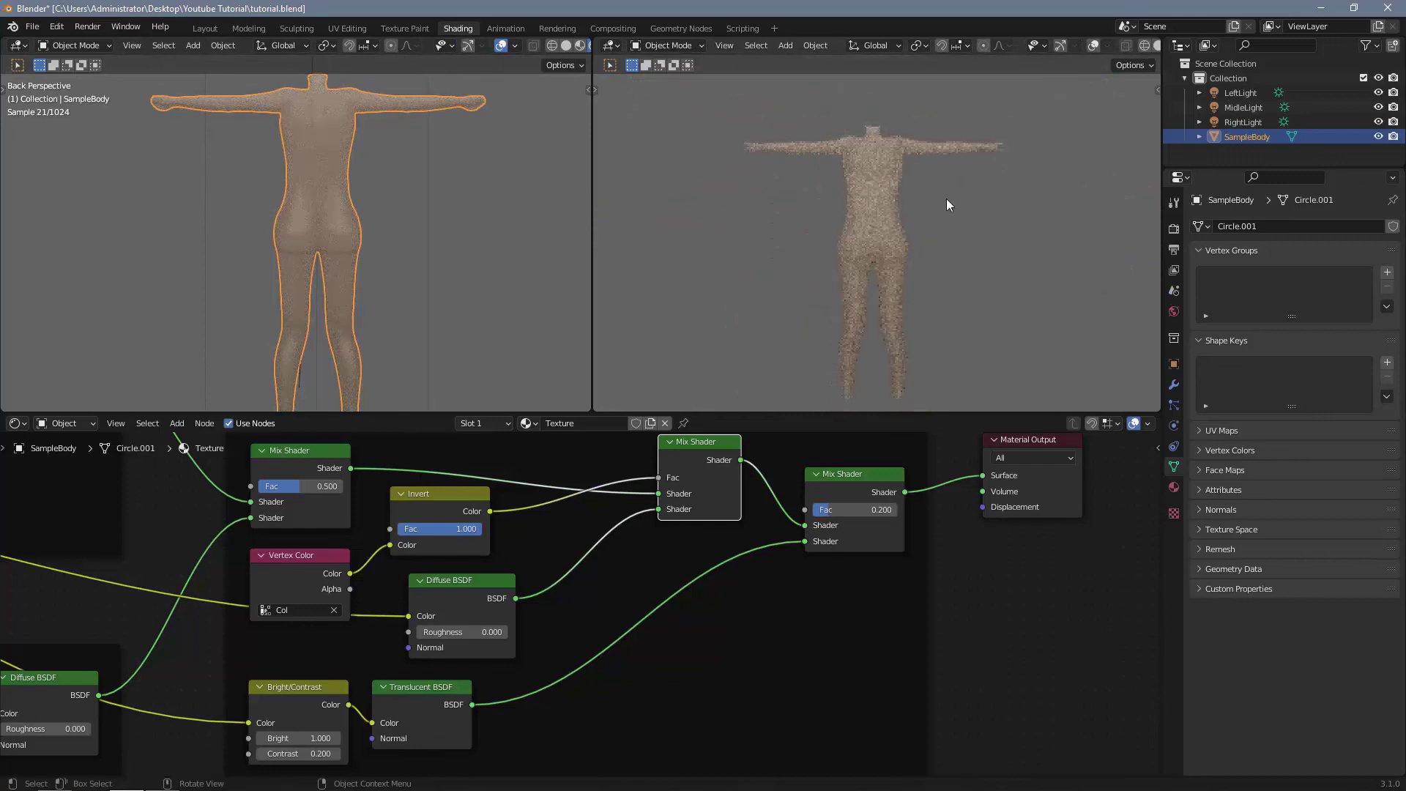
shift+middle_drag(948, 214, 953, 188)
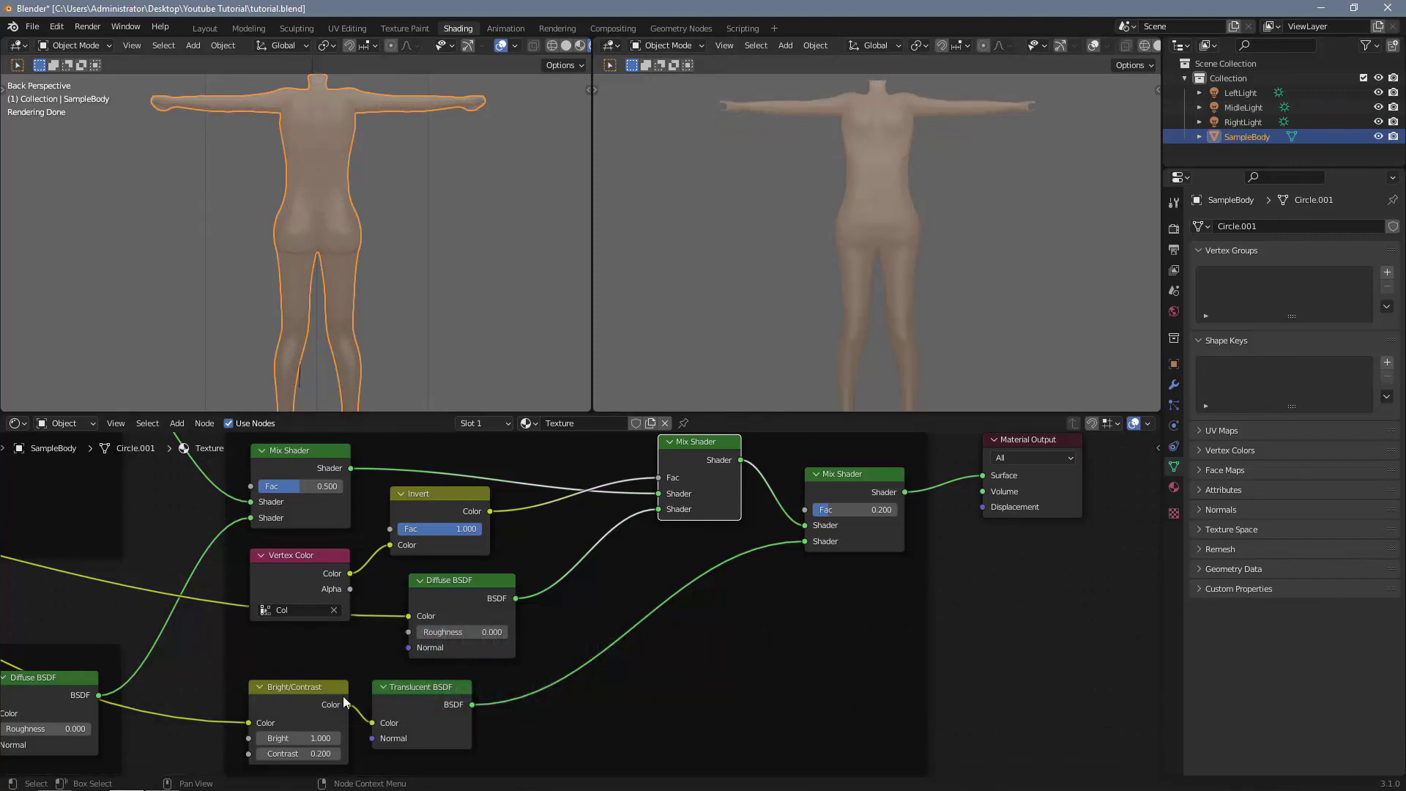
Step: Switch to the Layout workspace and display the body in Rendered shading
key(Home)
click(205, 28)
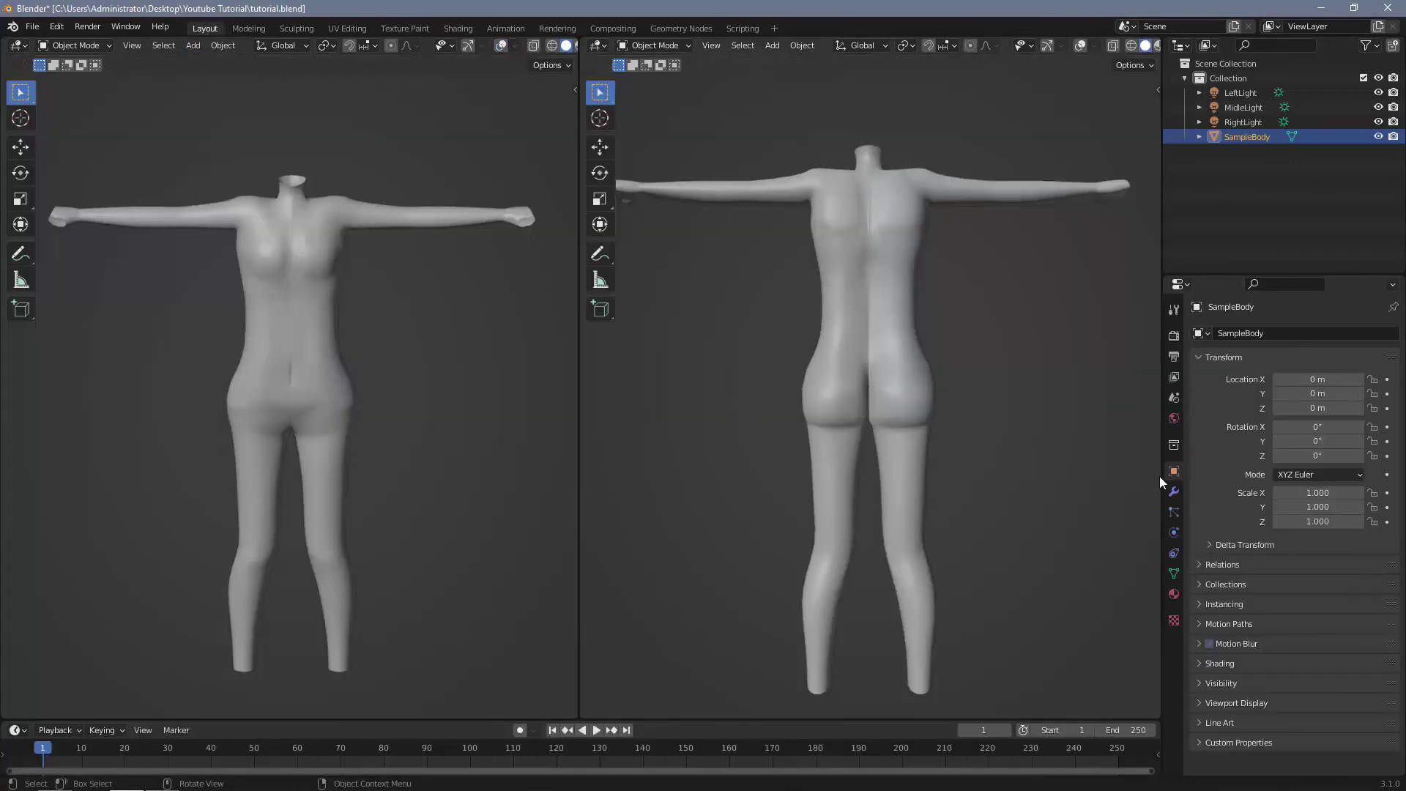
key(z)
key(8)
Step: Select the MidleLight and try an X rotation of 0°
click(1243, 107)
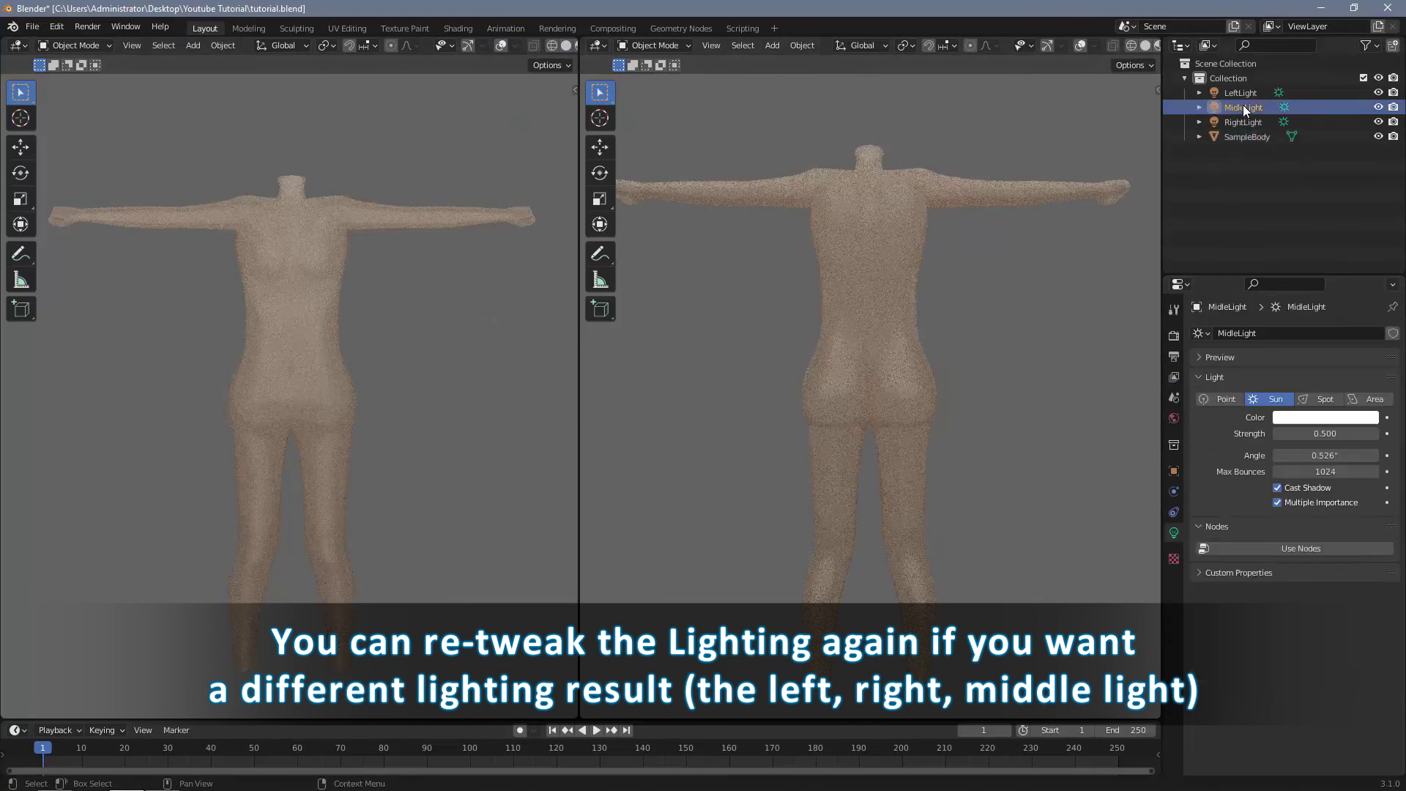
click(1174, 471)
mouse_move(1327, 426)
mouse_down()
mouse_move(1316, 542)
mouse_move(1331, 435)
mouse_up()
click(1318, 427)
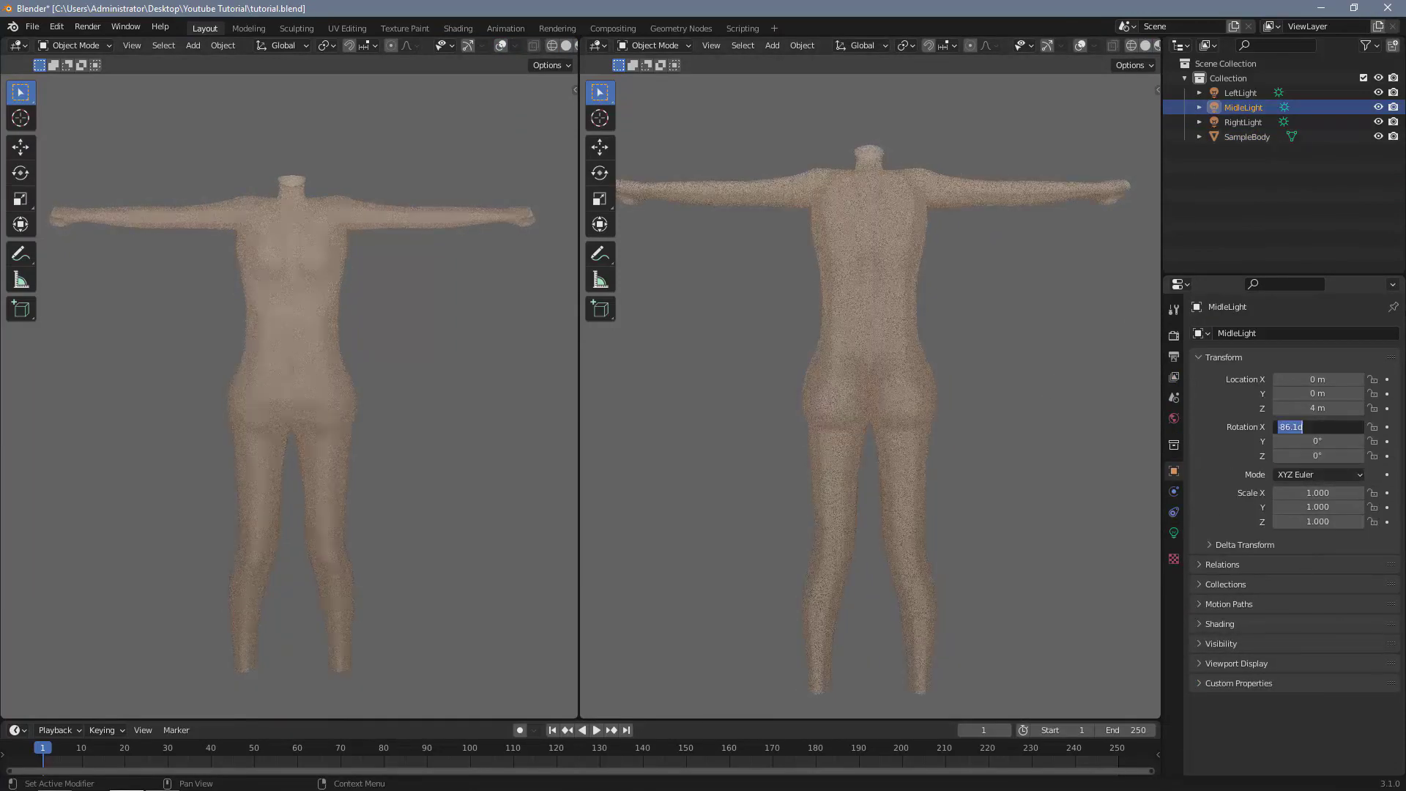
text(0)
key(Return)
Step: Set the MidleLight's X rotation to -60°
click(1321, 428)
text(60)
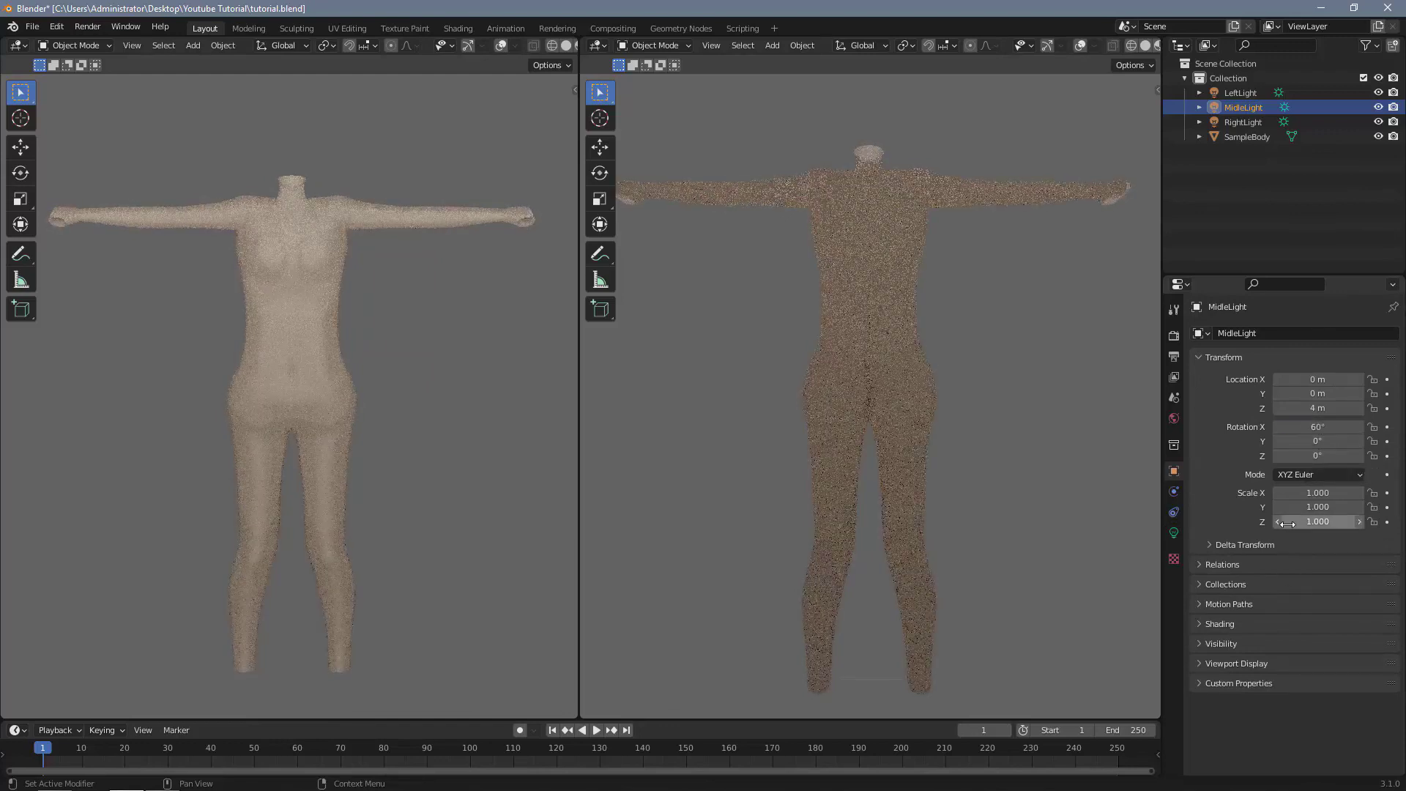
key(Home)
text(-)
key(Return)
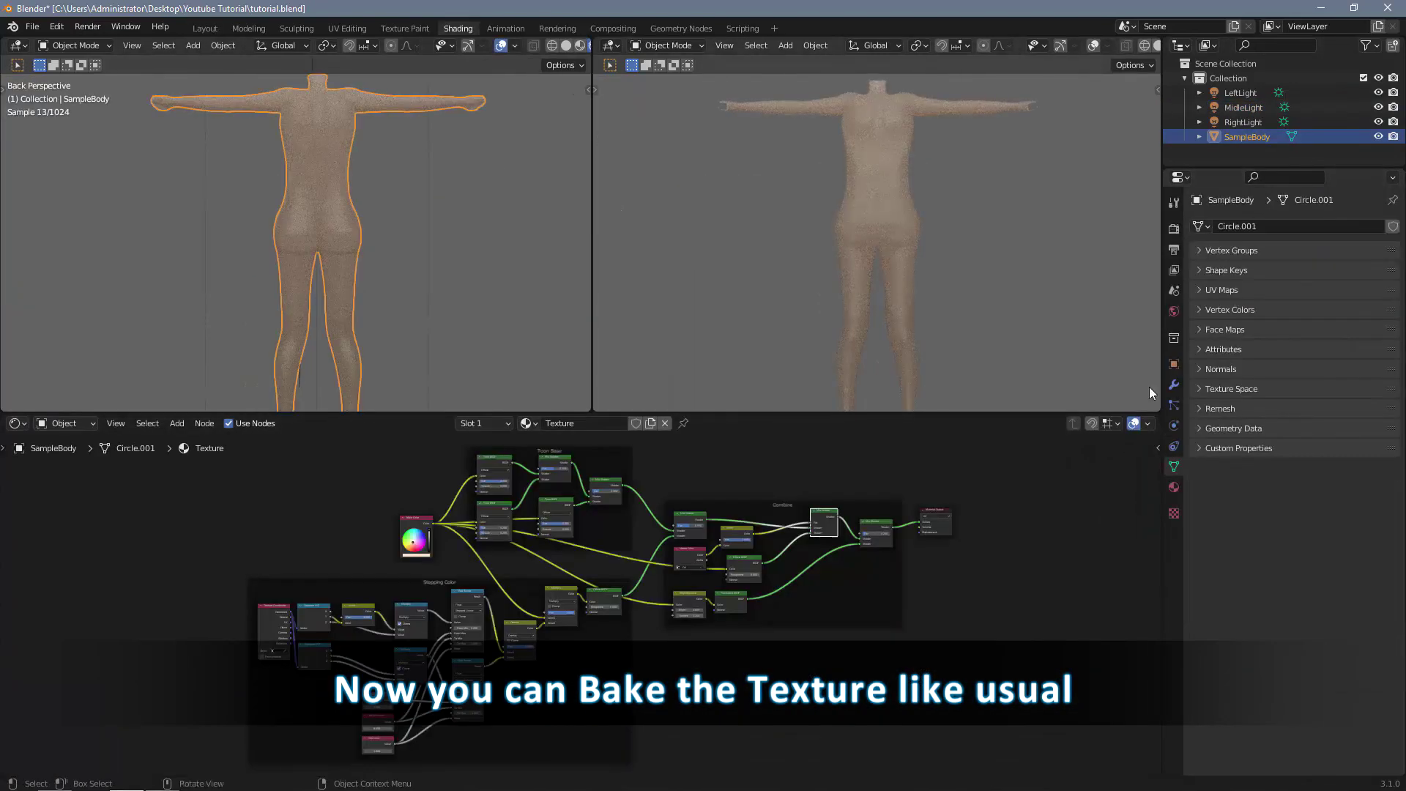
Step: Add an Image Texture node above the Combine frame in SampleBody's Texture material
click(1173, 487)
middle_drag(824, 500, 844, 597)
scroll(844, 597, up, 9)
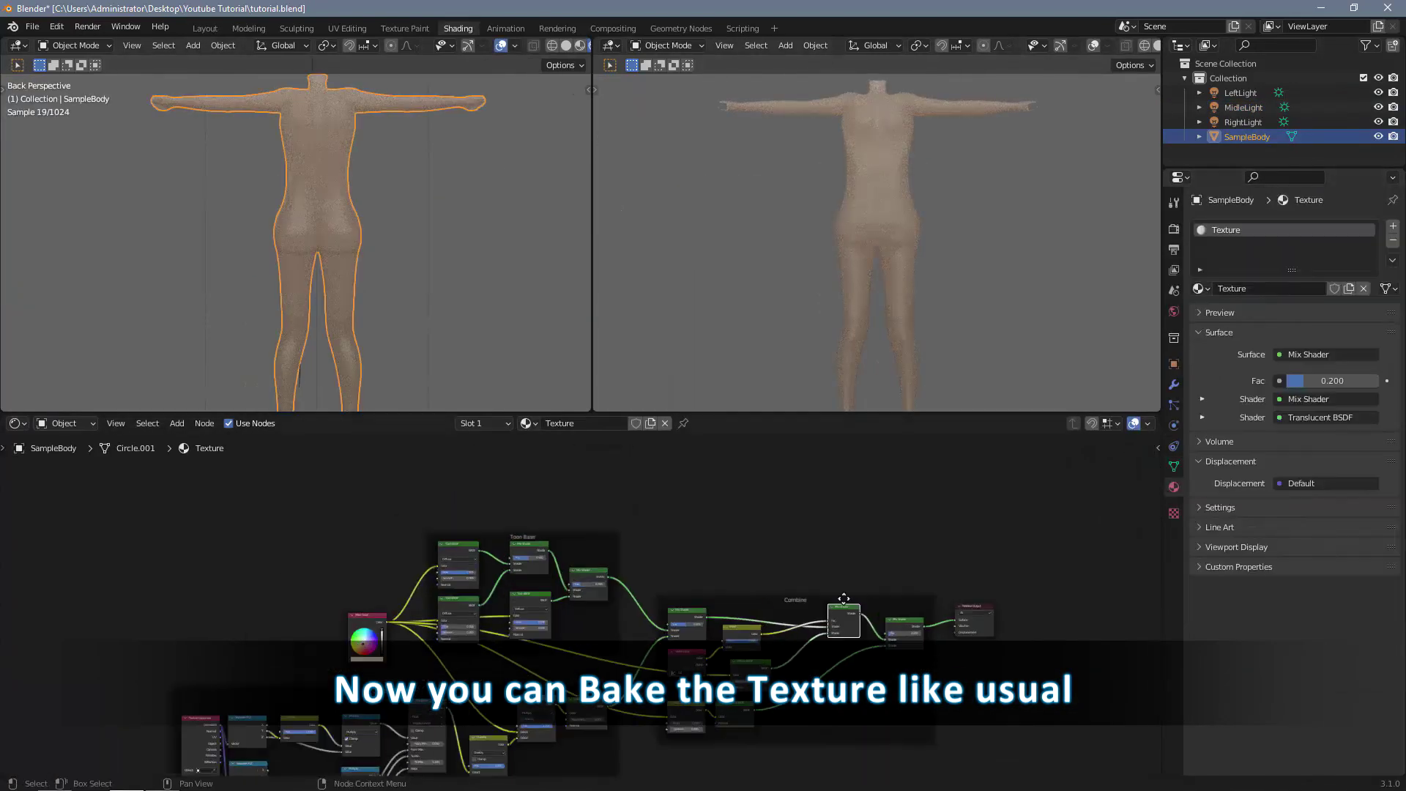
key(shift+a)
text(sima)
key(Return)
click(762, 502)
Step: Create a new image named Texture Baked in the Image Texture node and move the node clear of the Combine frame
click(811, 546)
click(814, 565)
text(Texture Baked)
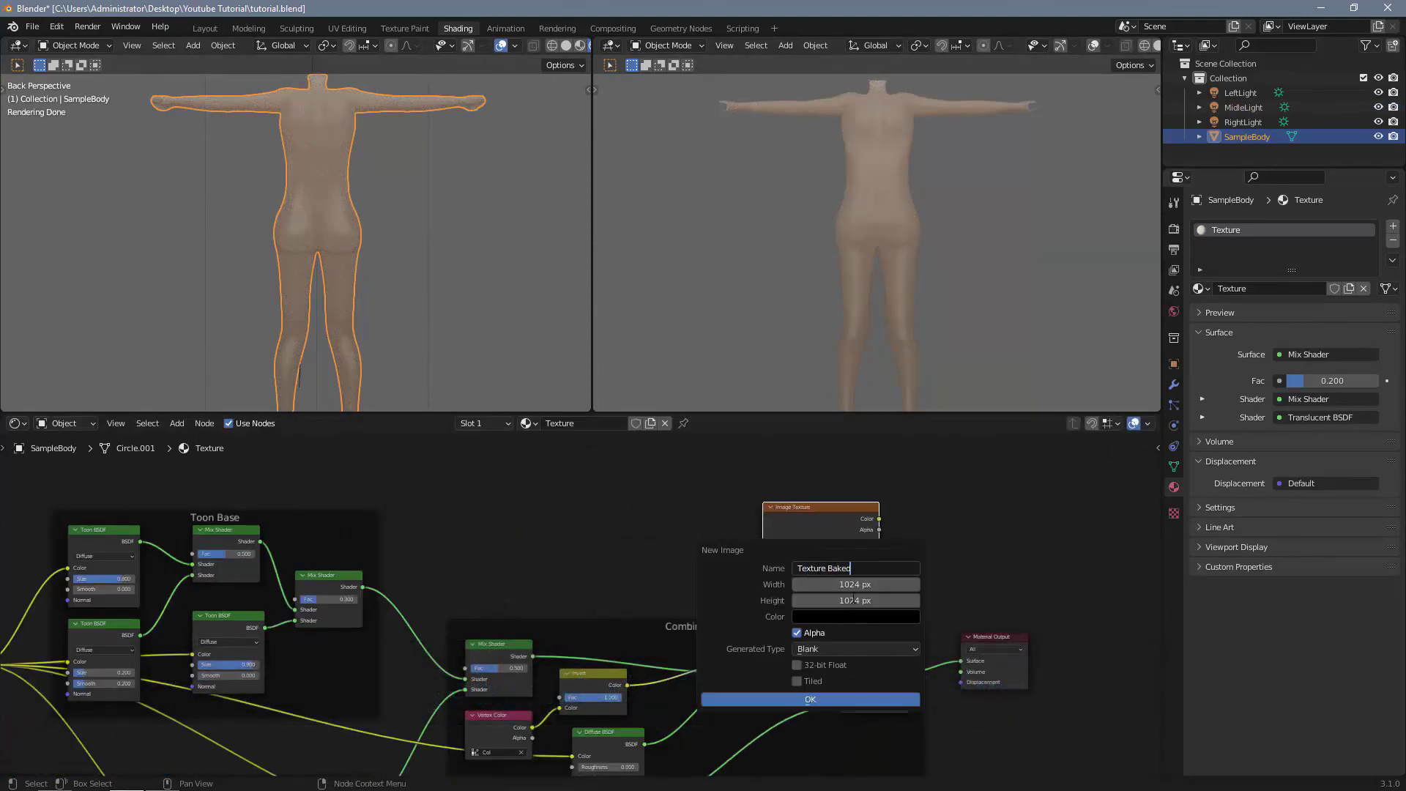
click(860, 699)
drag(801, 510, 755, 491)
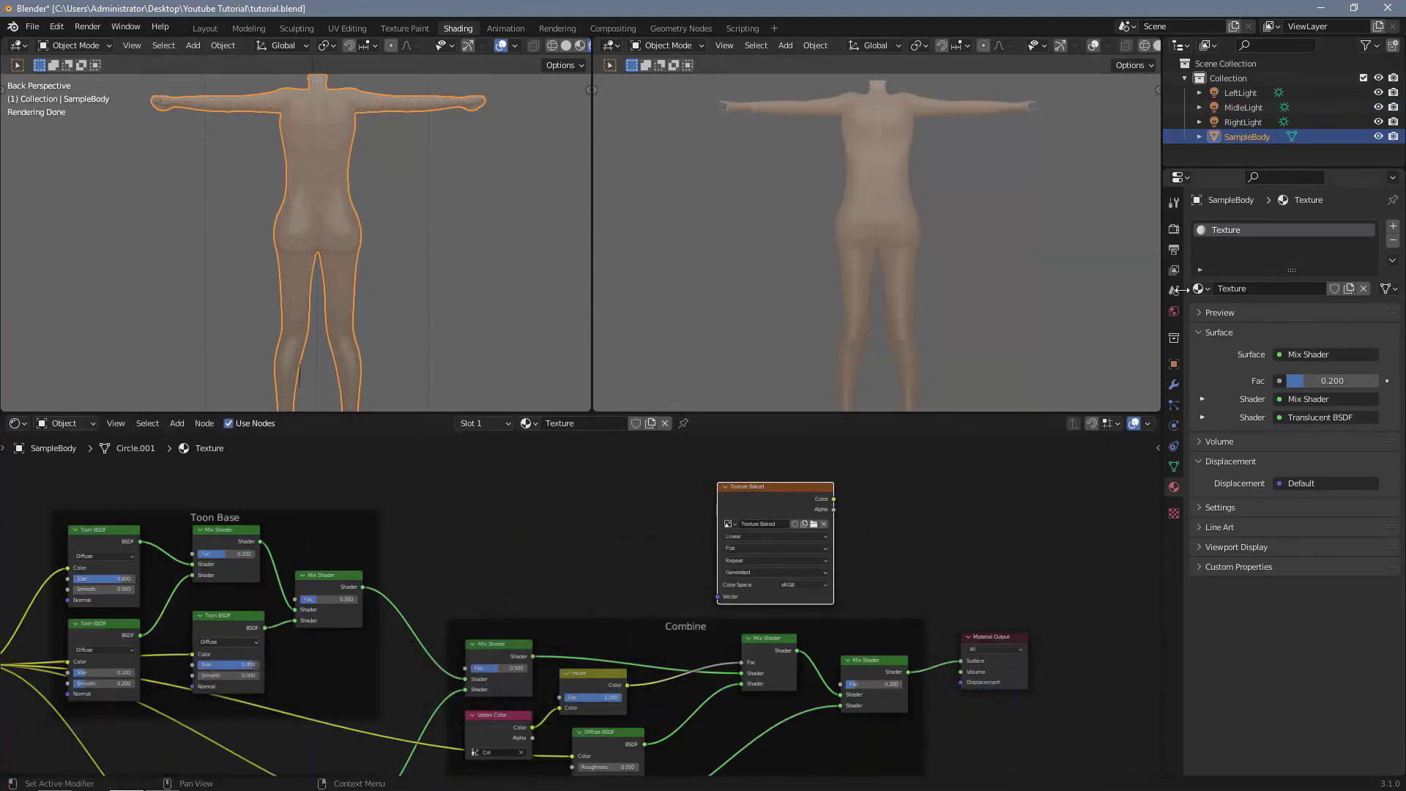
Step: Bake the material with the Combined bake type to the Texture Baked image
click(1173, 229)
click(1254, 684)
scroll(1321, 472, down, 7)
click(1311, 396)
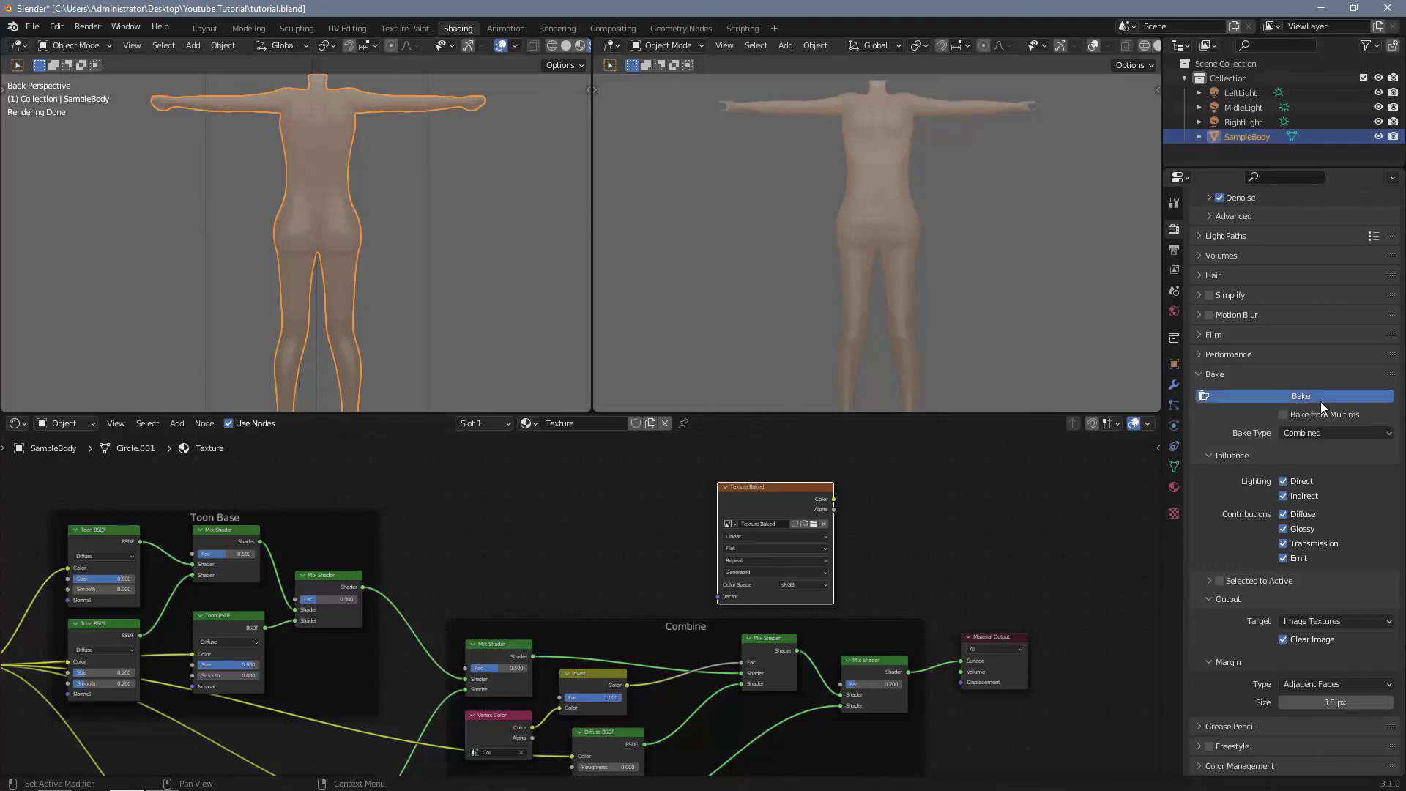
Step: Examine the Texture Baked image with SampleBody's UV layout in the UV Editing workspace
click(347, 28)
scroll(370, 423, down, 3)
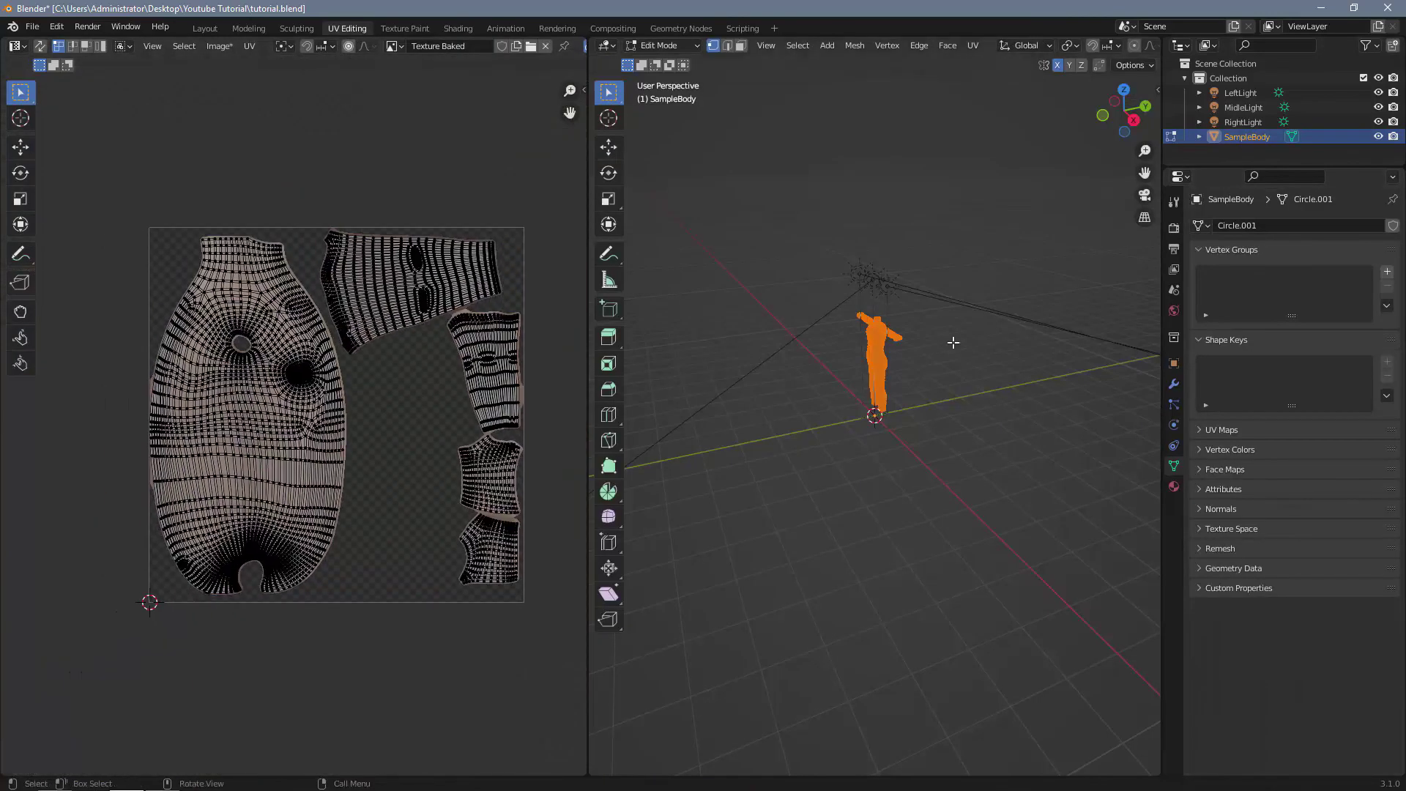
key(Tab)
scroll(345, 471, up, 1)
scroll(883, 388, up, 2)
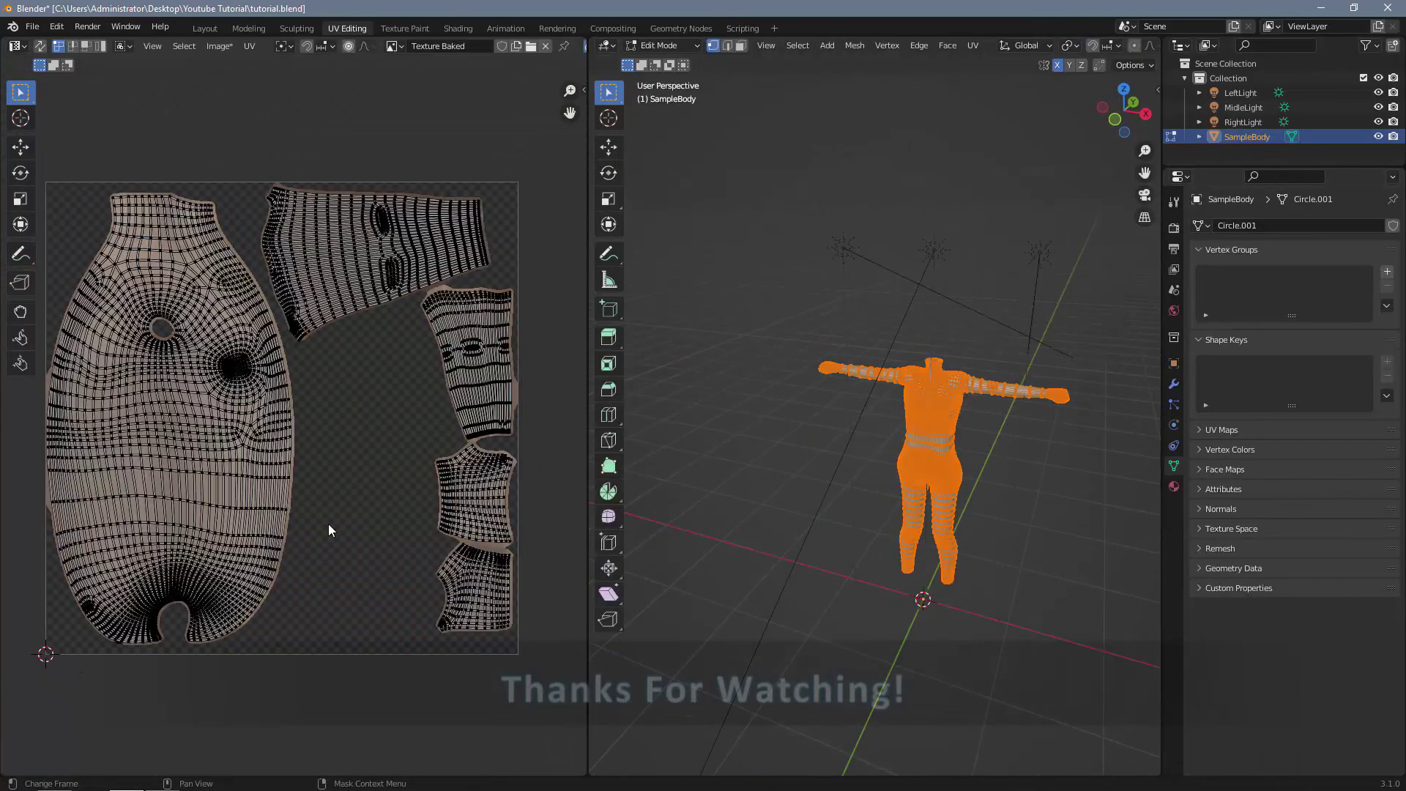